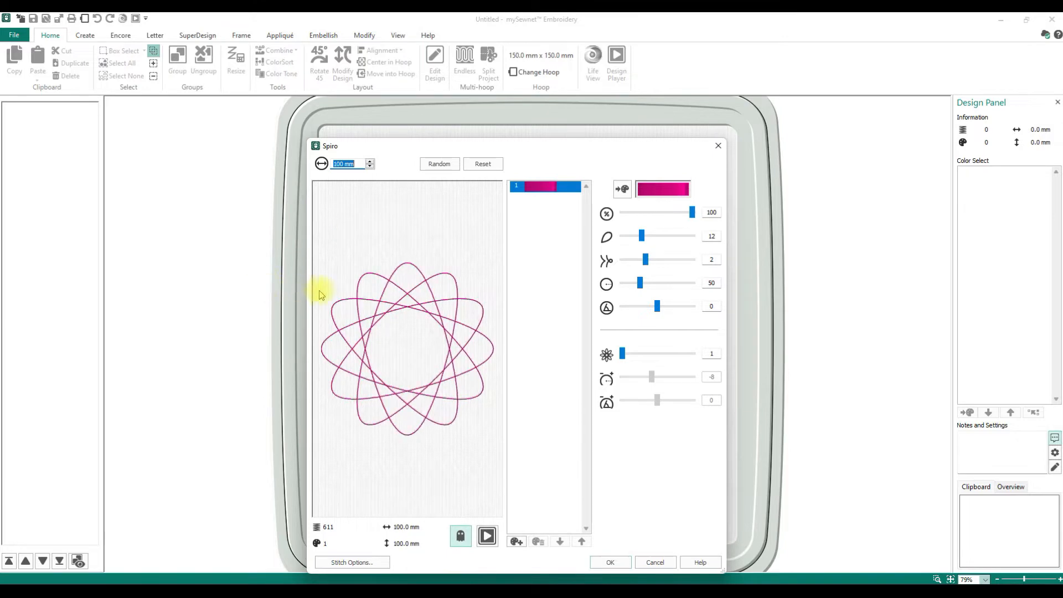
- Enlarge the Spiro dialog on its three sides so the design preview becomes larger
drag(304, 293, 18, 276)
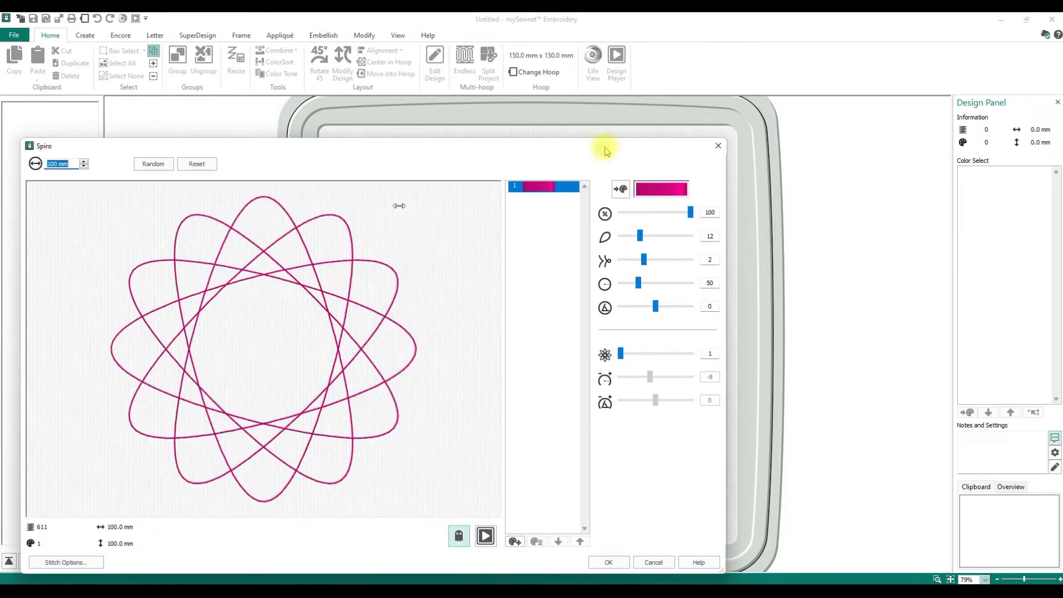
drag(483, 140, 477, 27)
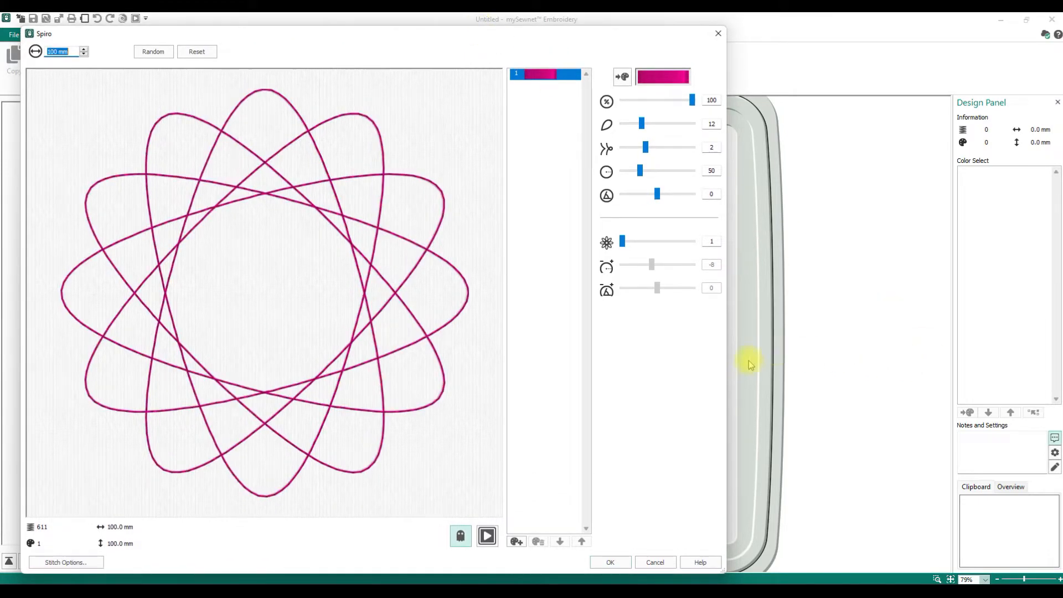
drag(729, 370, 975, 383)
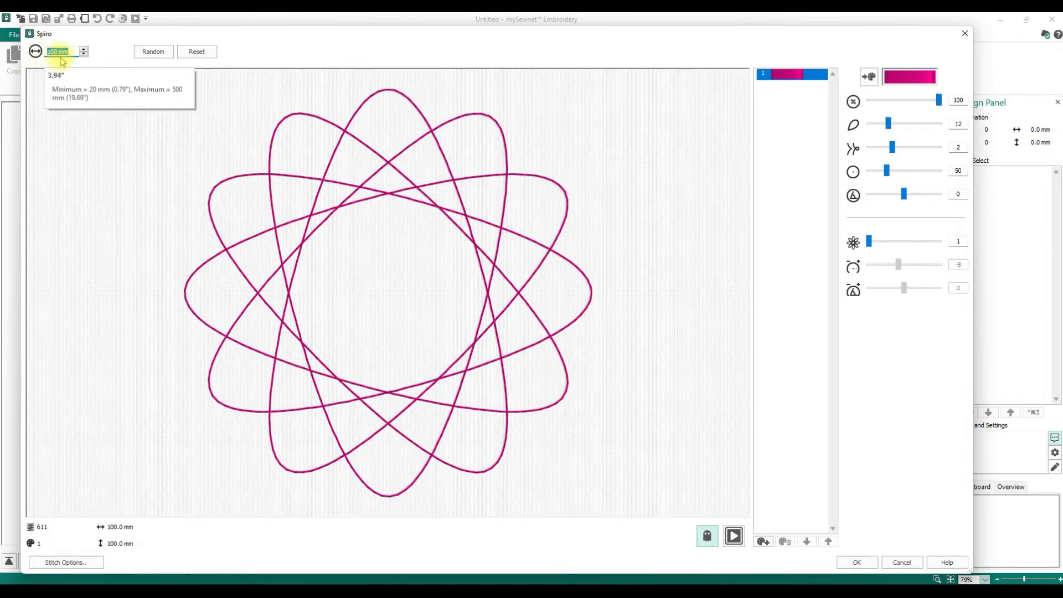
- Generate several random spiro patterns in a row and reset the design to its defaults
click(154, 52)
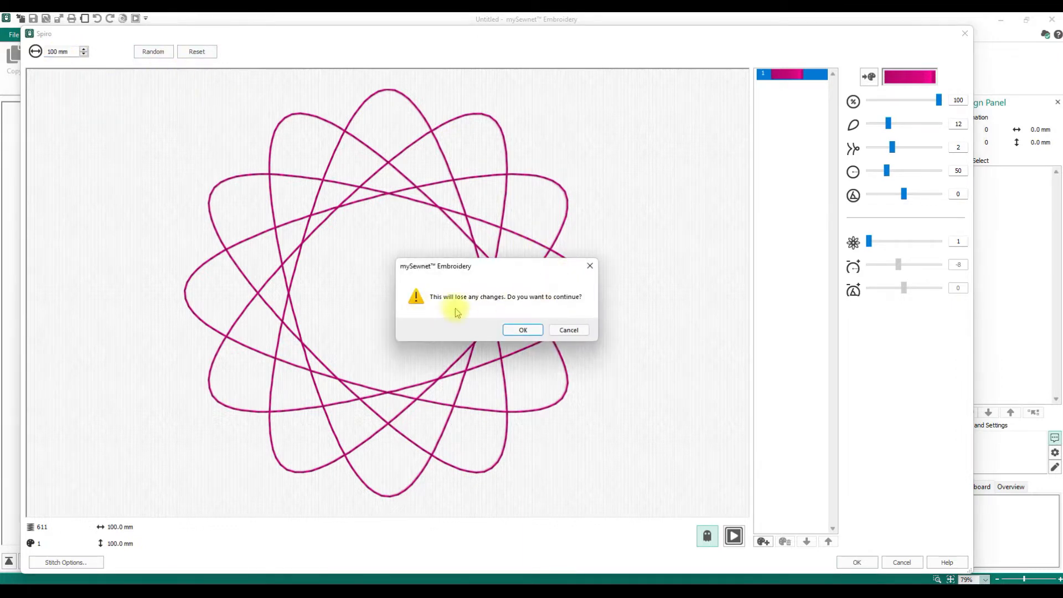
click(533, 331)
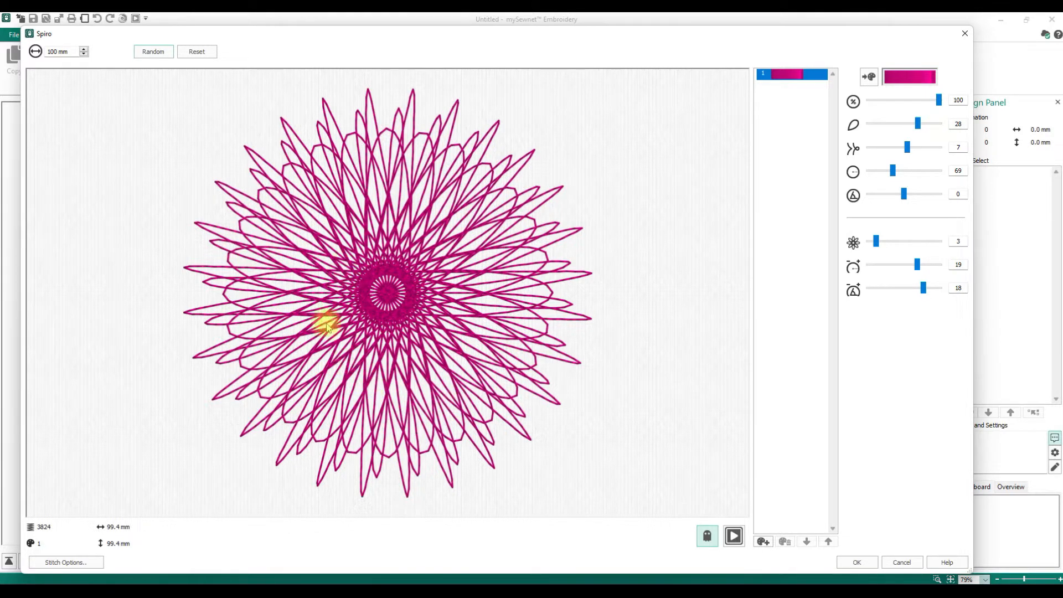
click(148, 57)
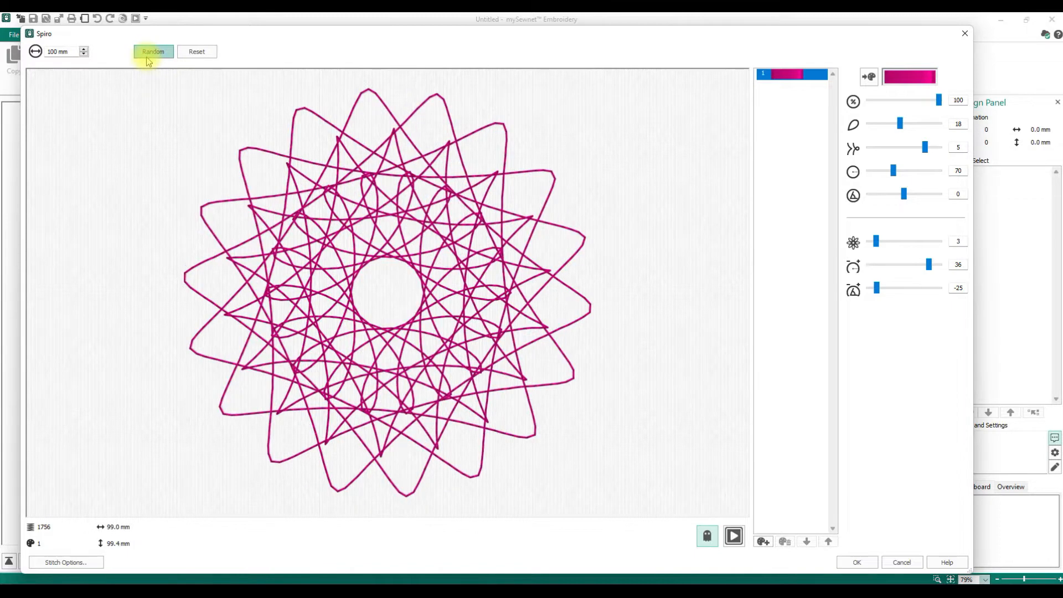
click(137, 58)
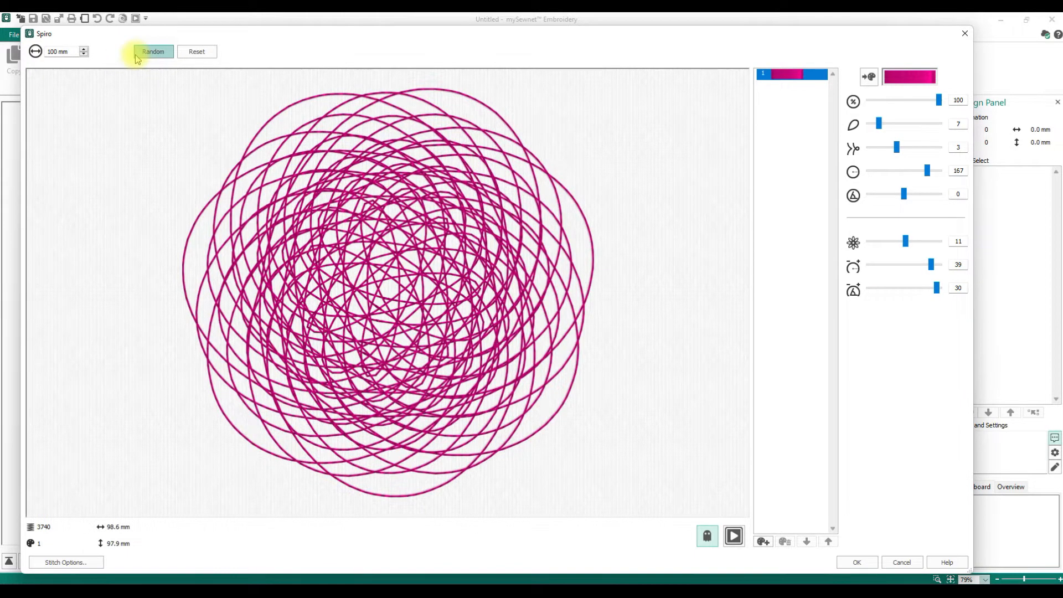
click(146, 53)
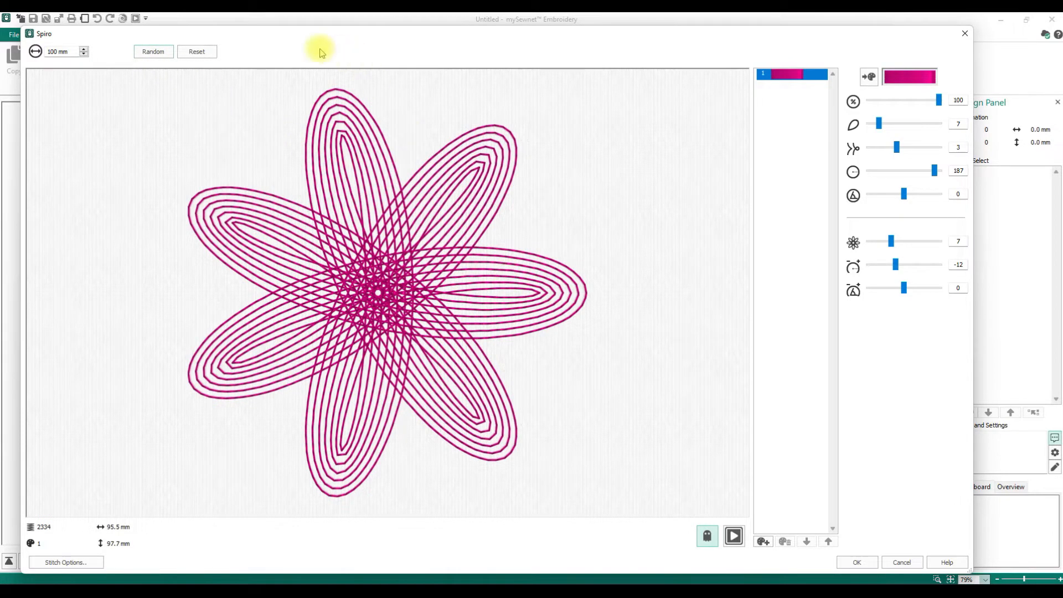
click(198, 52)
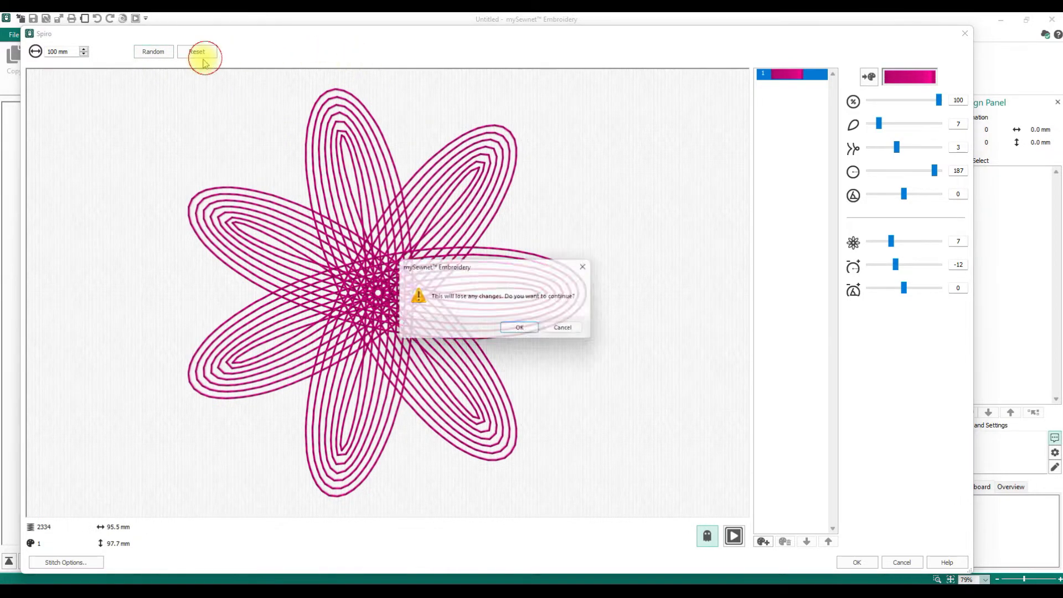
click(523, 331)
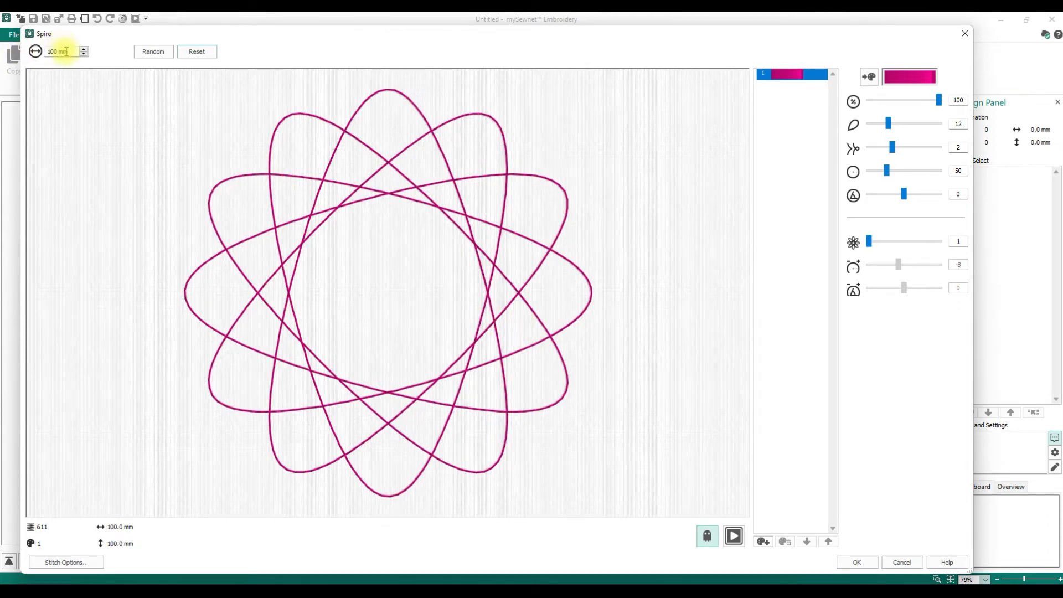
- Try a maximum diameter of 200 mm and return it to 100 mm
drag(71, 52, 2, 51)
text(200)
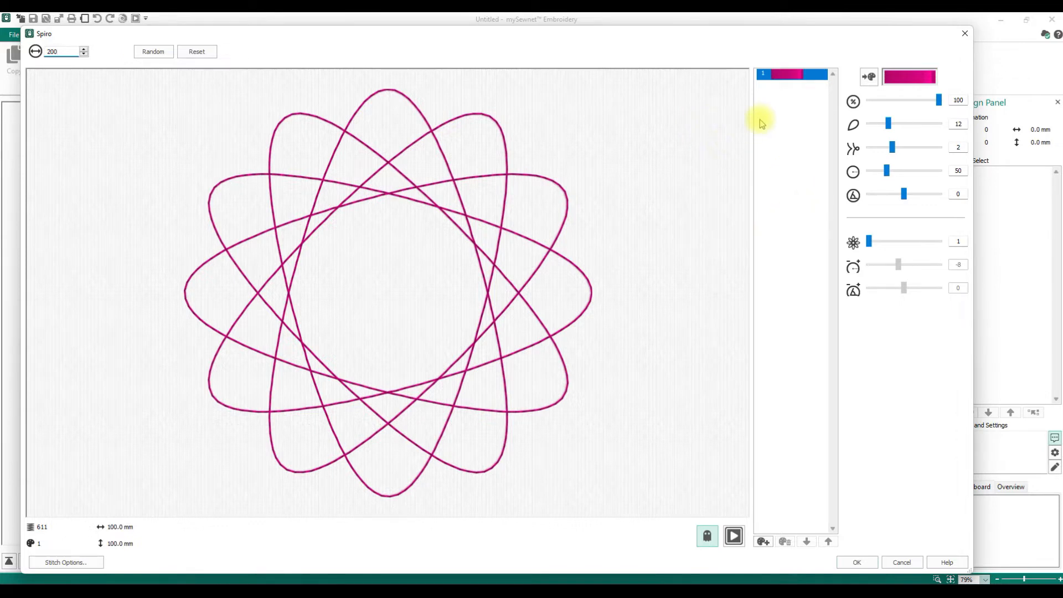
click(62, 51)
drag(42, 50, 32, 52)
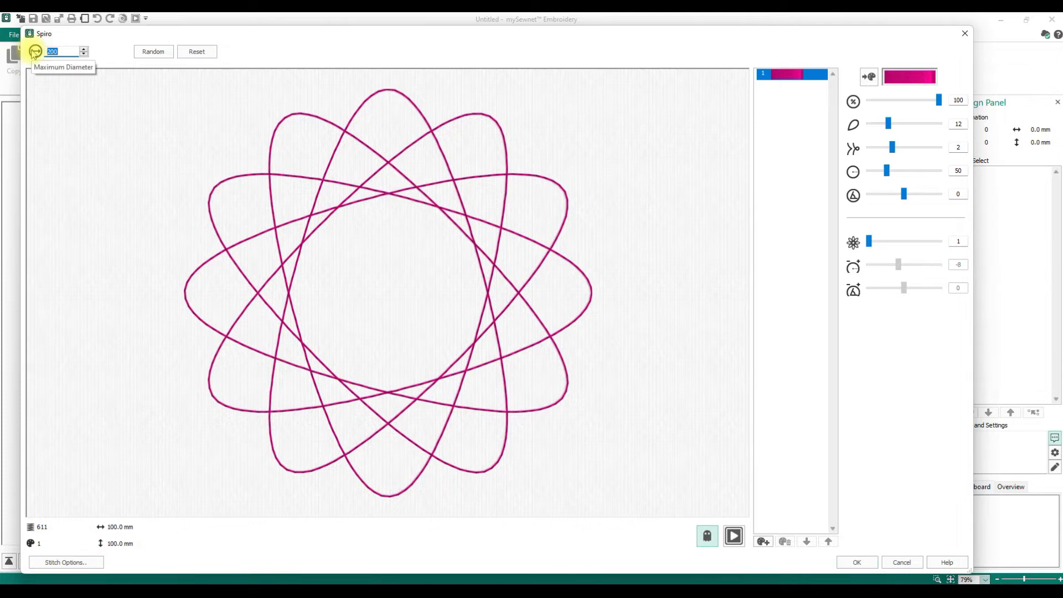
text(100)
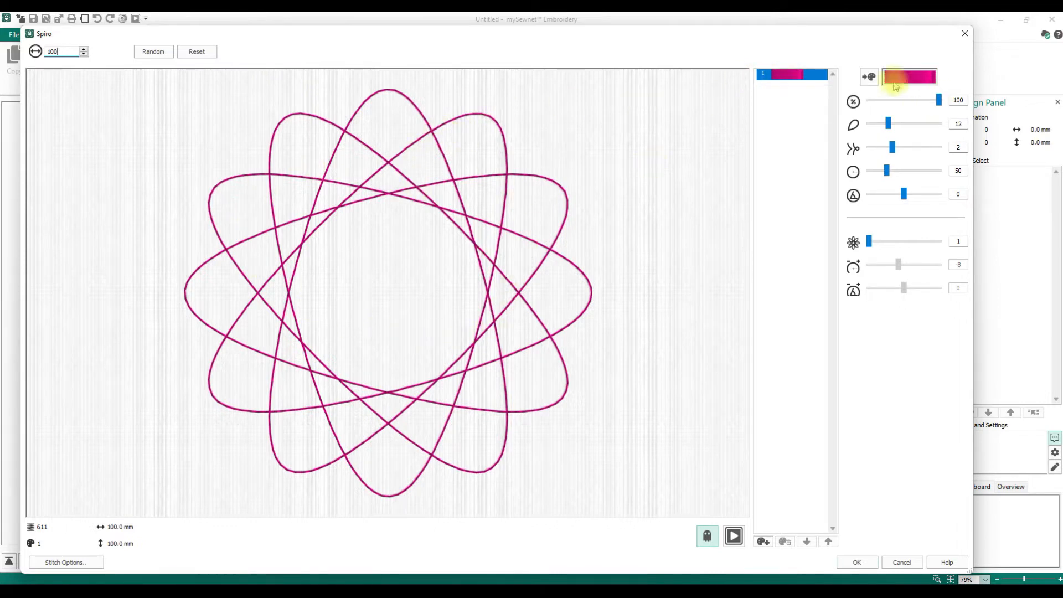
- Change the first line's thread color to Robison-Anton Rayon 40 shade 2419 Very Red
click(783, 77)
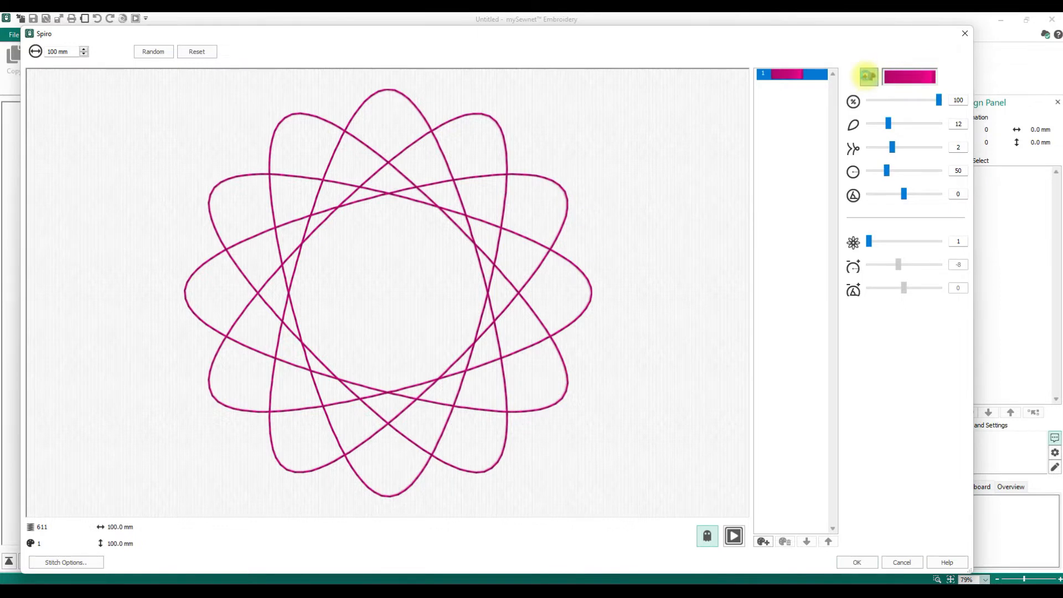
click(868, 77)
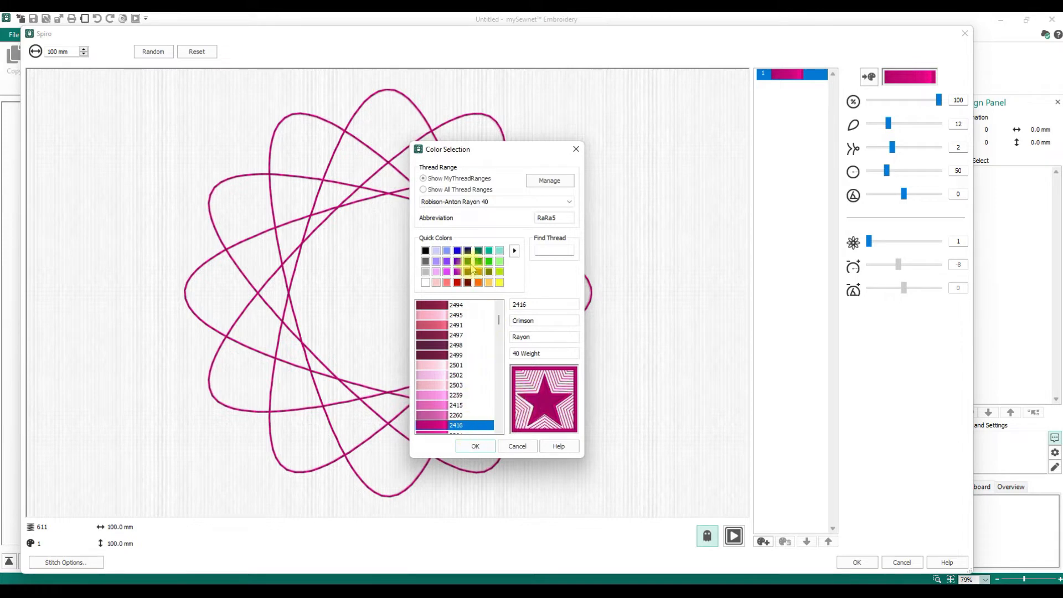
click(457, 282)
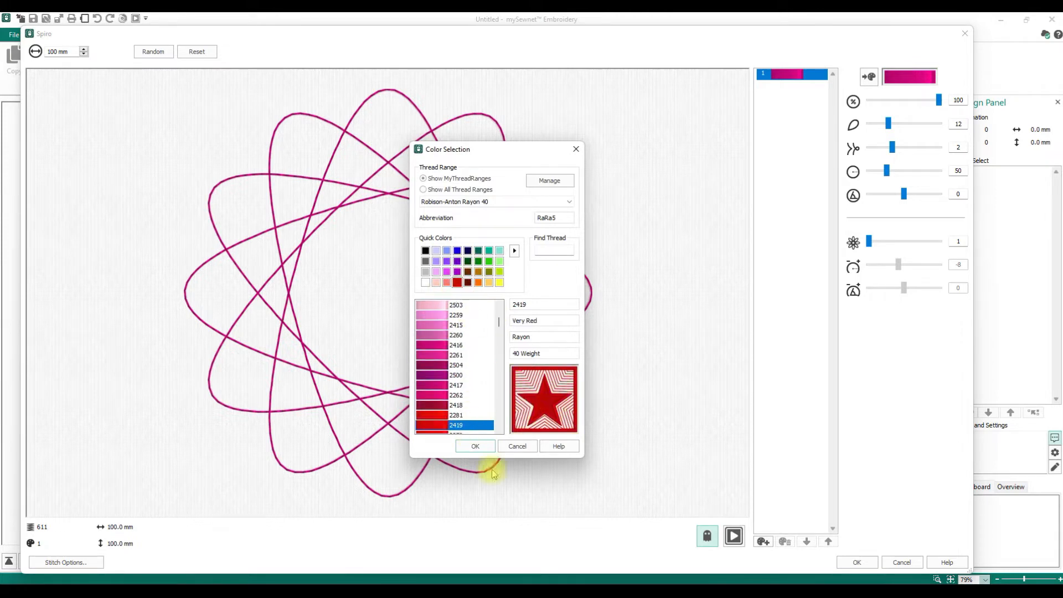
click(475, 446)
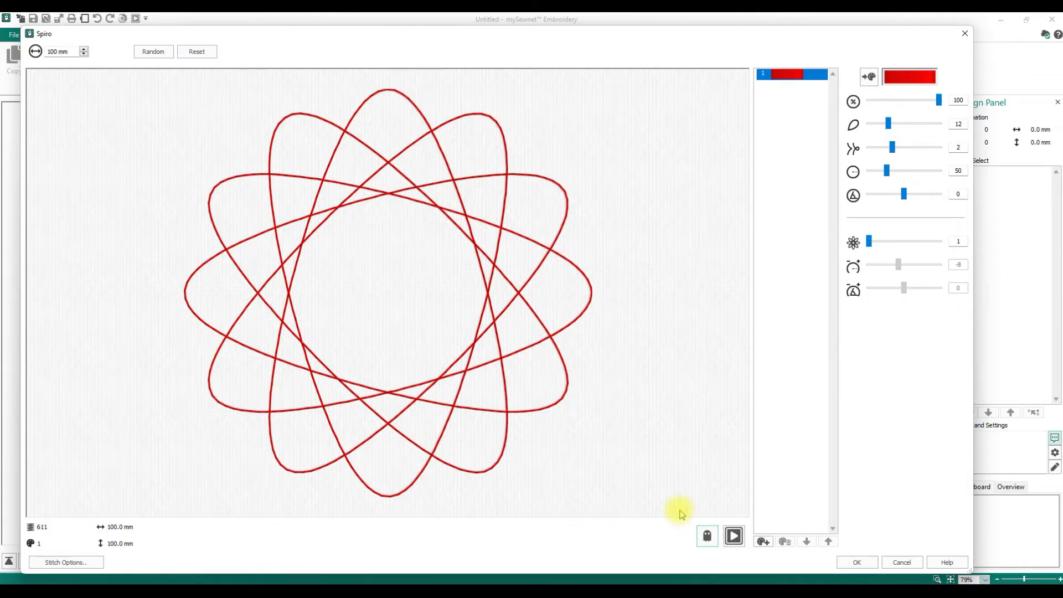
- Switch ghost mode back on and review the stitch type, stitch length and maximum trim gap options
click(707, 536)
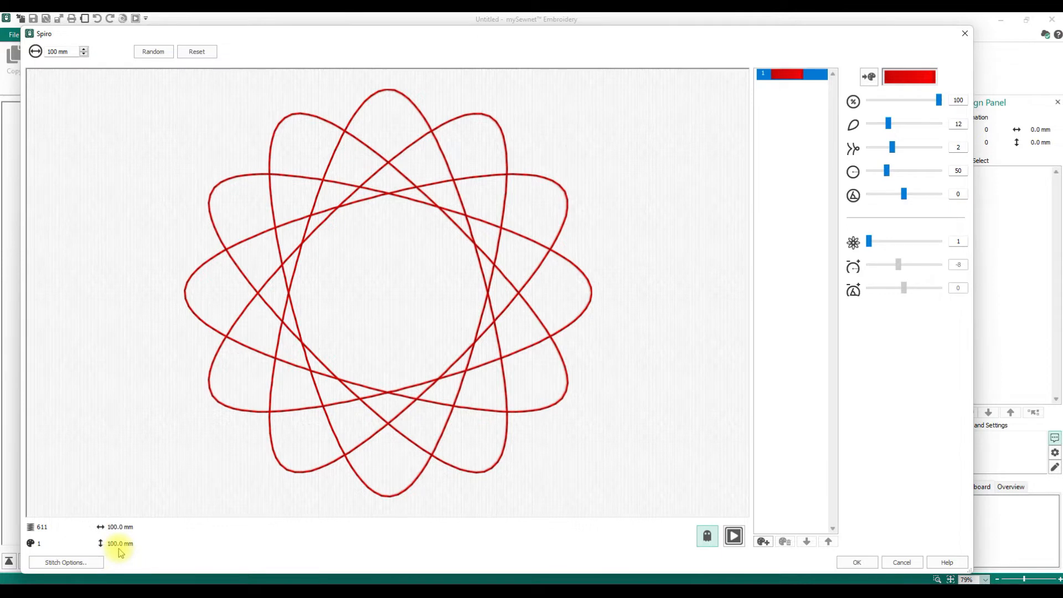
click(68, 562)
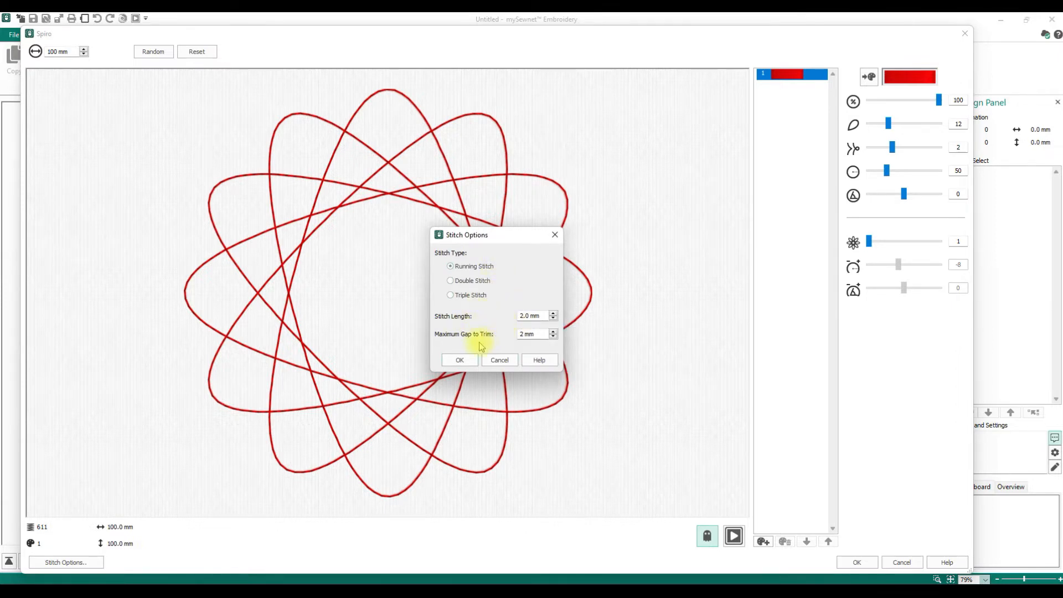
click(459, 361)
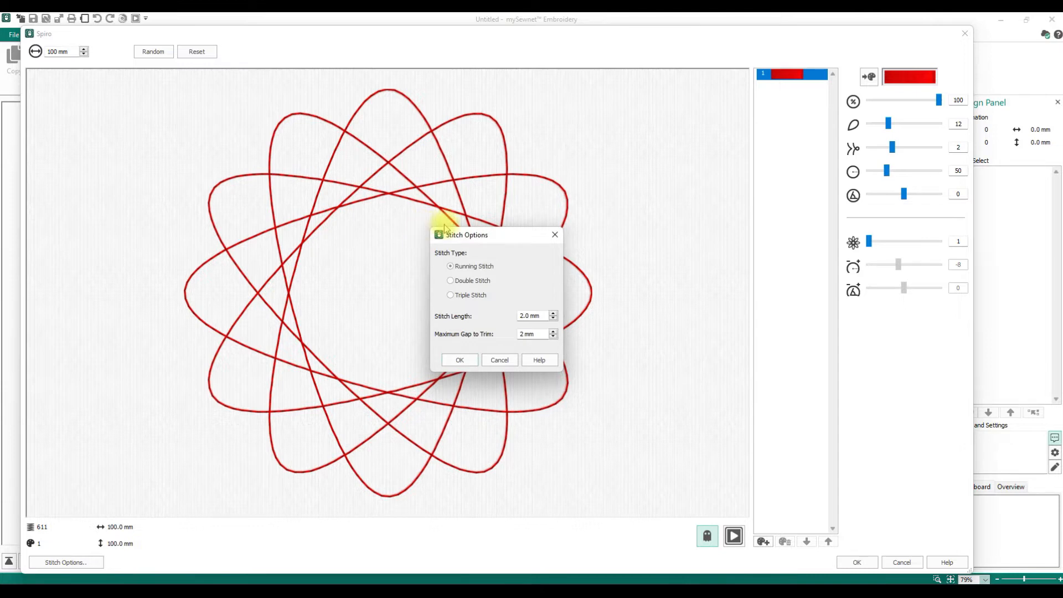
click(458, 360)
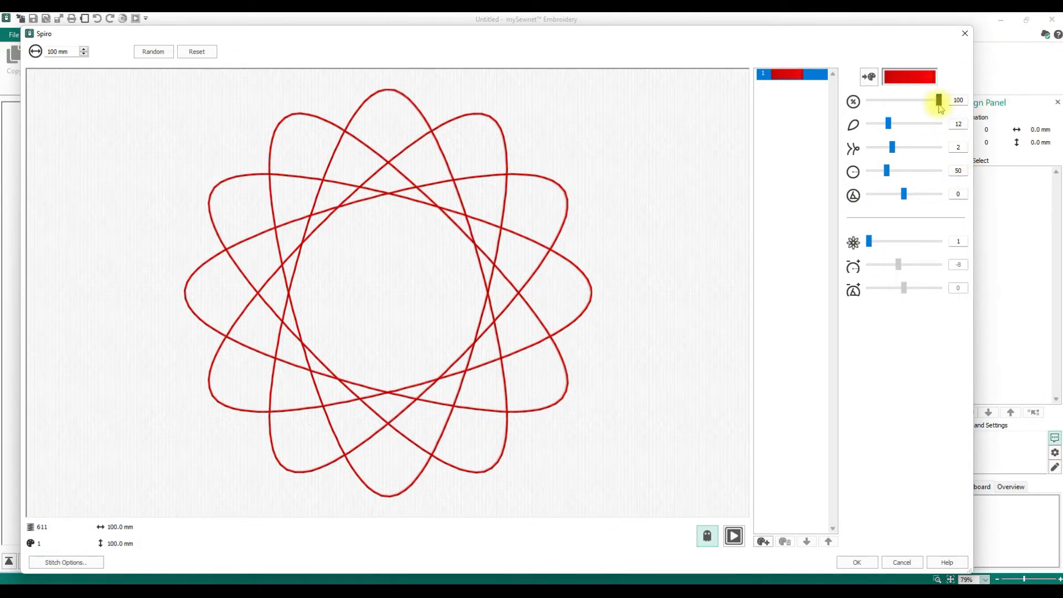
- Try reducing the red line's size to 10 percent and restore it to 100 percent
drag(938, 100, 866, 110)
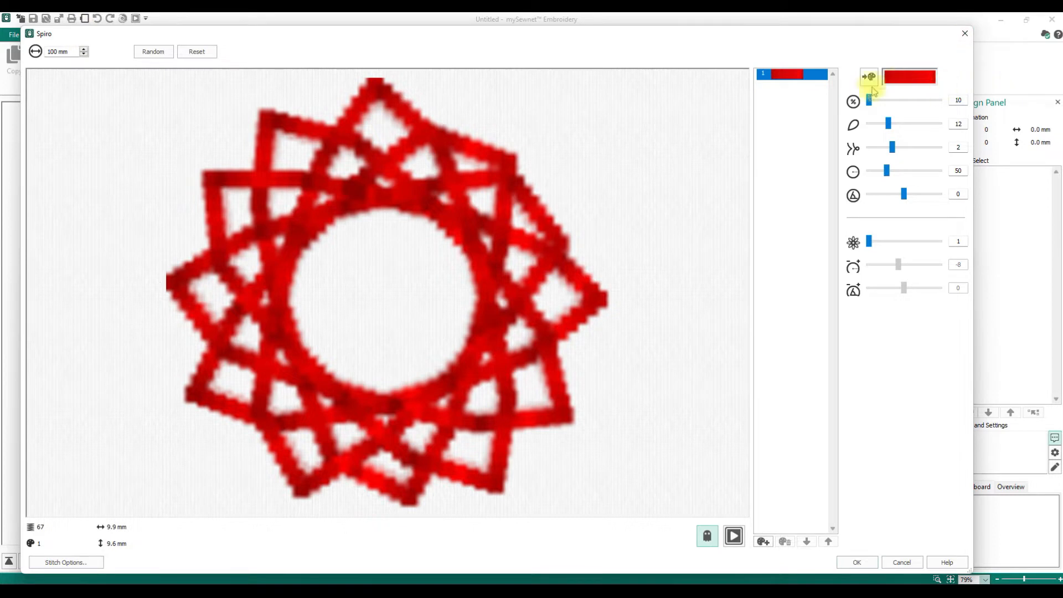
drag(869, 100, 962, 104)
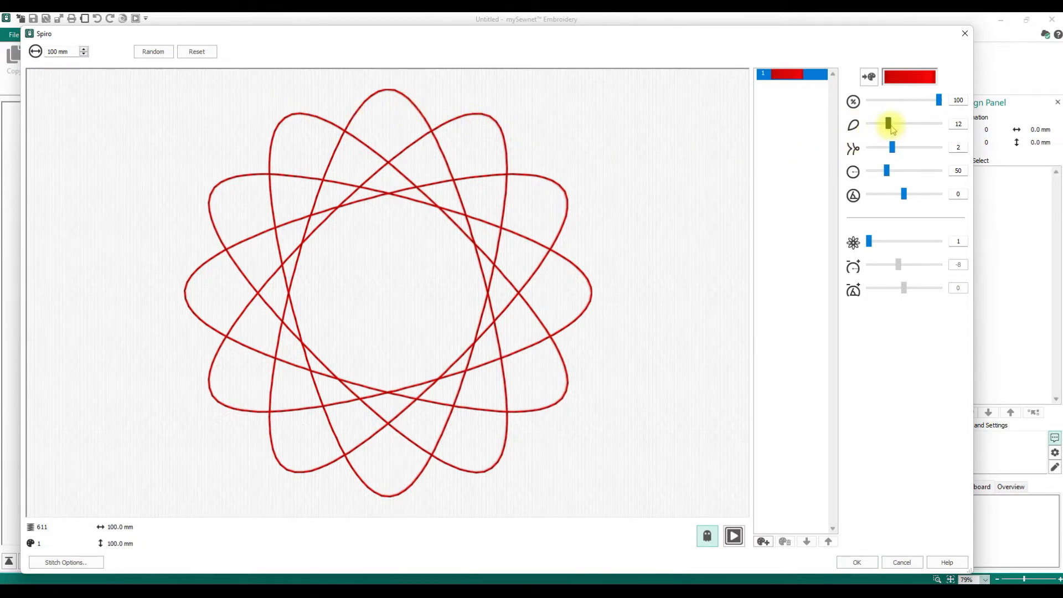
- Set the red line's number of petals to 13 and its petal type to 3
drag(888, 128, 886, 128)
drag(885, 127, 879, 127)
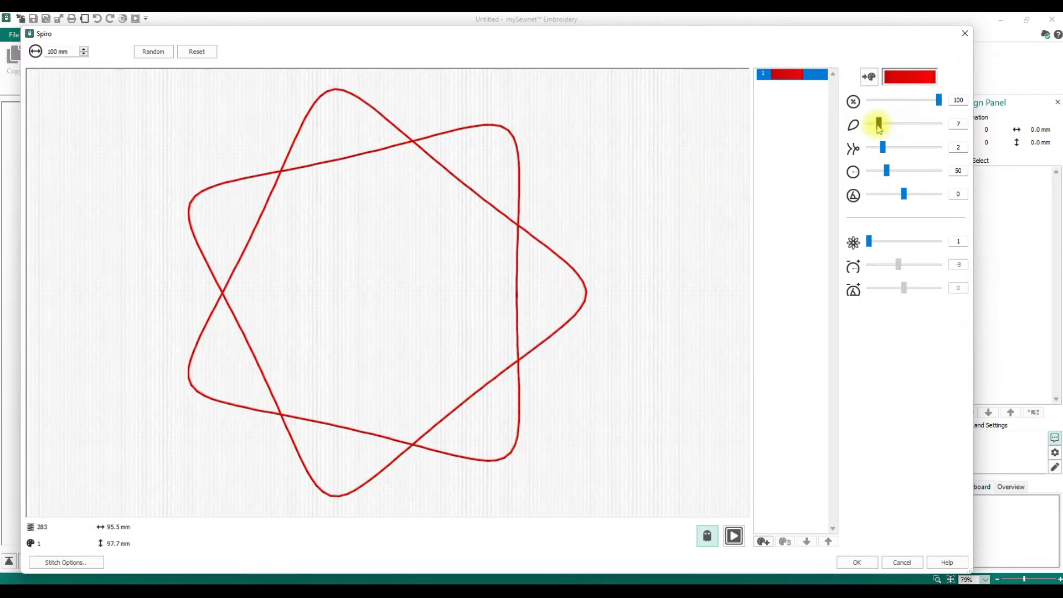
mouse_move(878, 124)
mouse_down()
mouse_move(913, 128)
mouse_move(889, 129)
mouse_up()
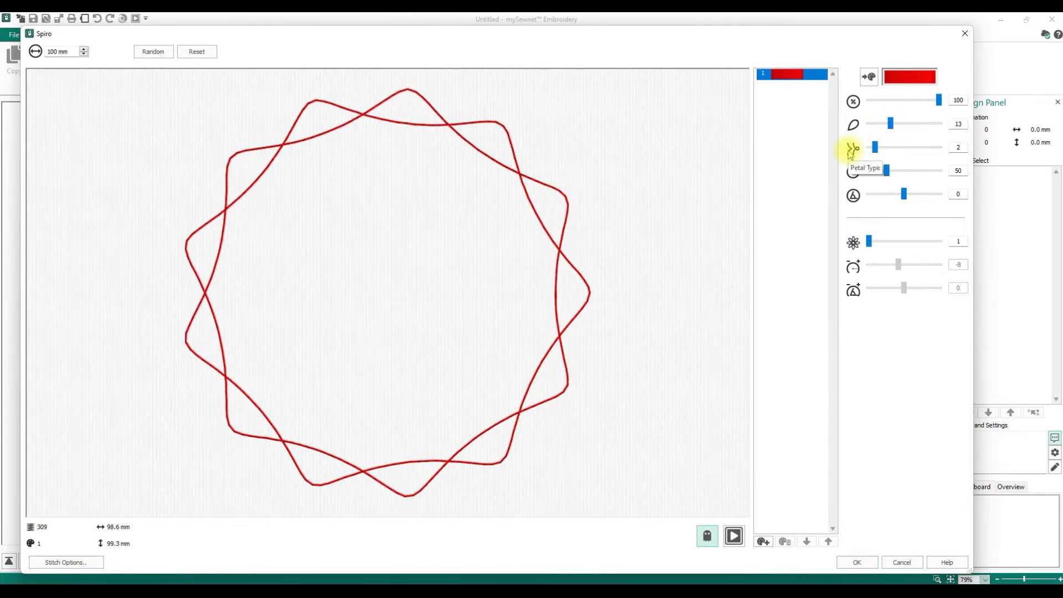
mouse_move(880, 150)
mouse_down()
mouse_move(910, 153)
mouse_move(881, 148)
mouse_up()
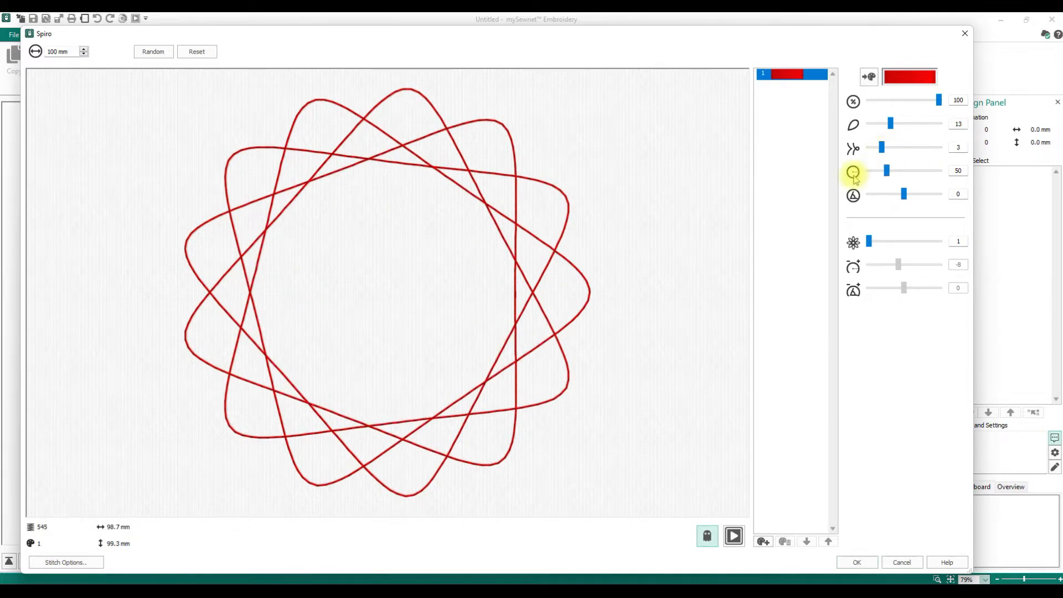
- Set the red line's radius value to 200 and its rotation angle to 2
drag(885, 170, 941, 175)
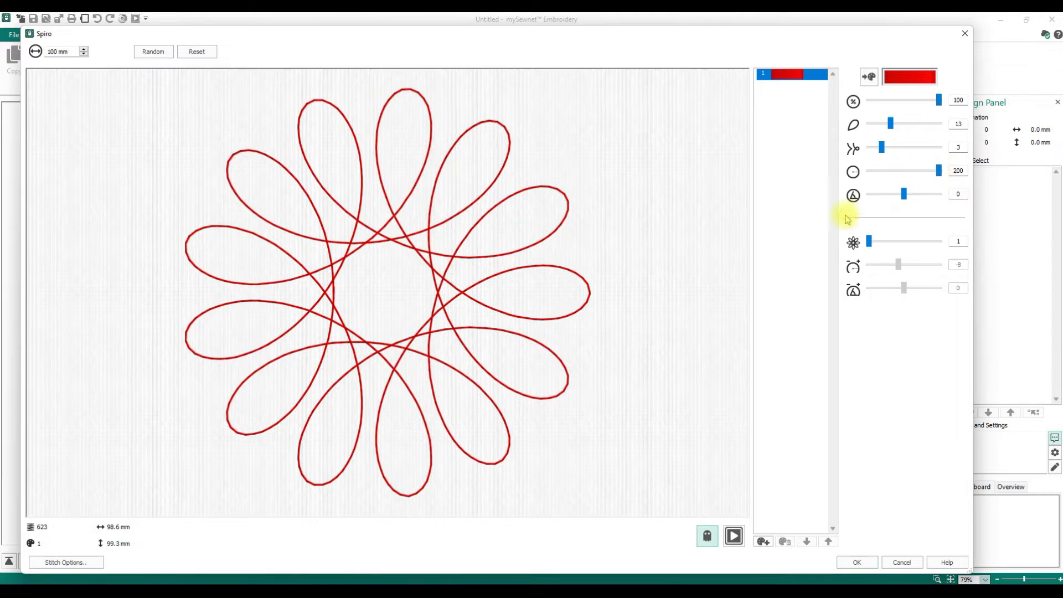
mouse_move(903, 195)
mouse_down()
mouse_move(893, 197)
mouse_move(906, 196)
mouse_up()
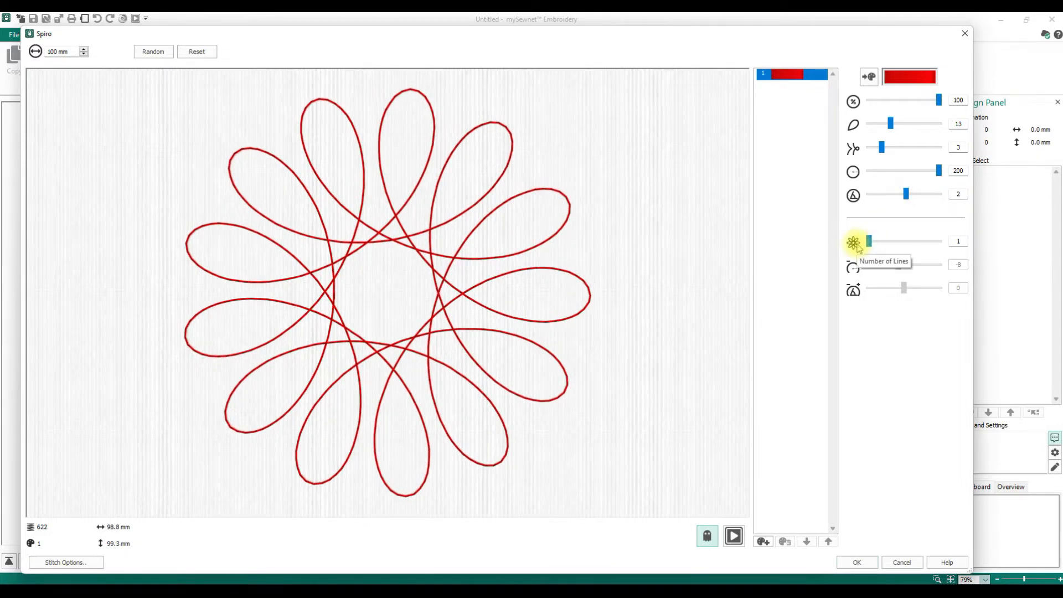
- Repeat the red design with 3 lines, using a radius offset of -15 and an angle offset of -5
drag(871, 245, 879, 244)
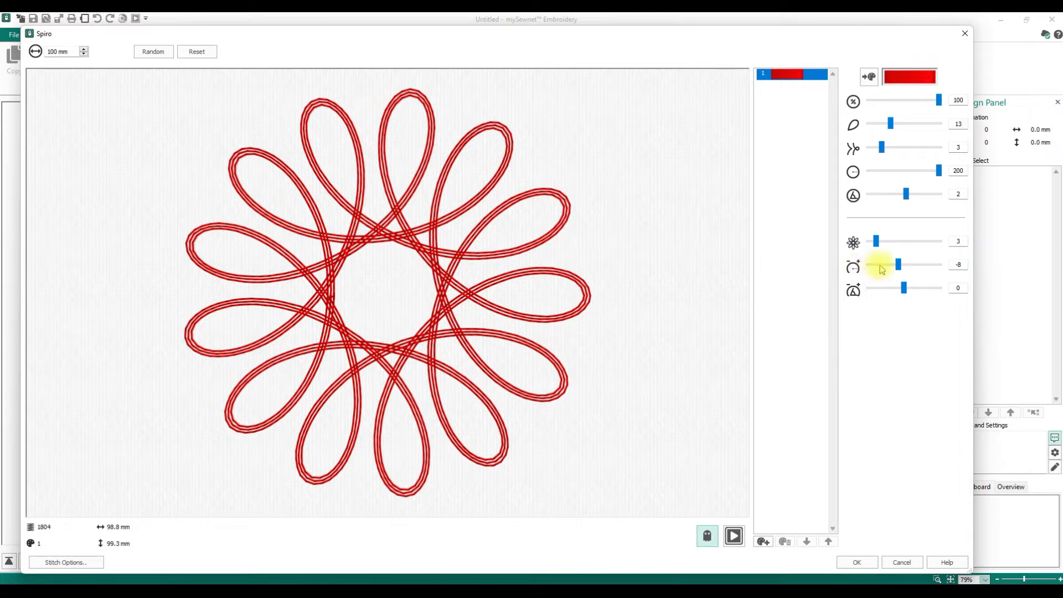
drag(900, 266, 897, 265)
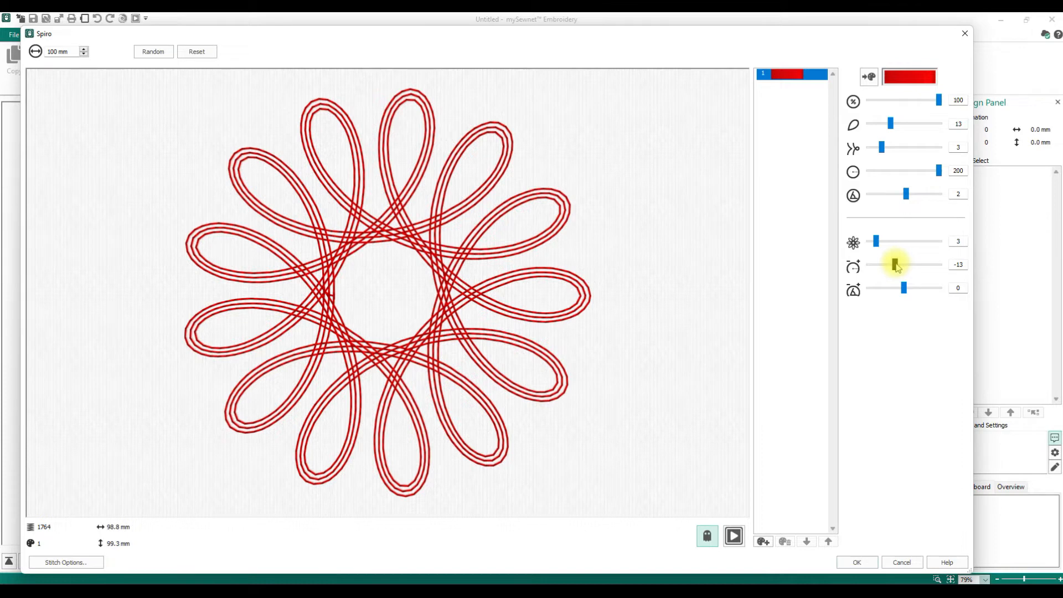
mouse_move(896, 266)
mouse_down()
mouse_move(911, 266)
mouse_move(896, 270)
mouse_up()
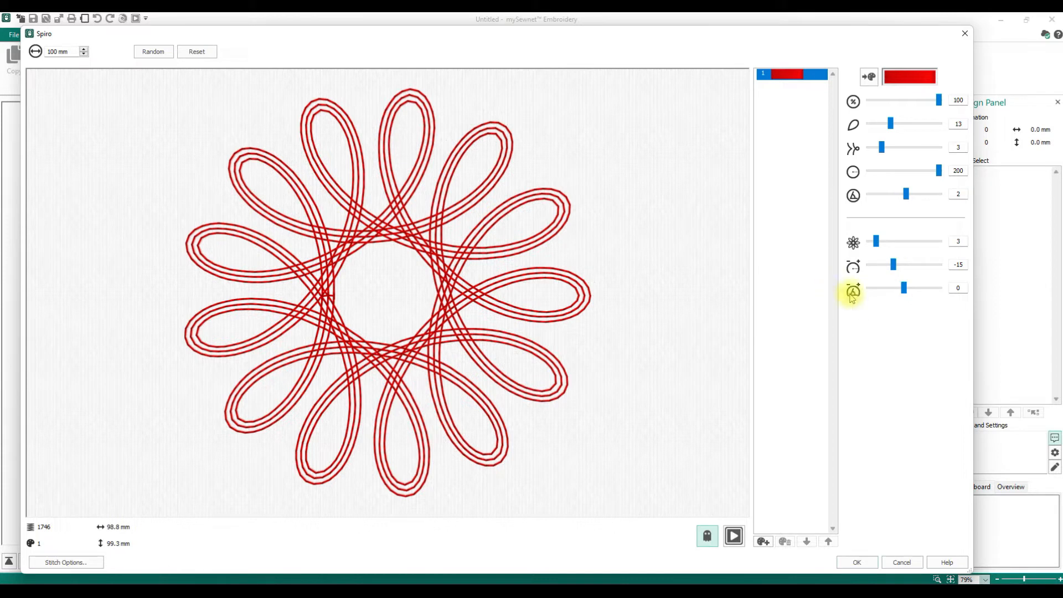
drag(903, 287, 898, 289)
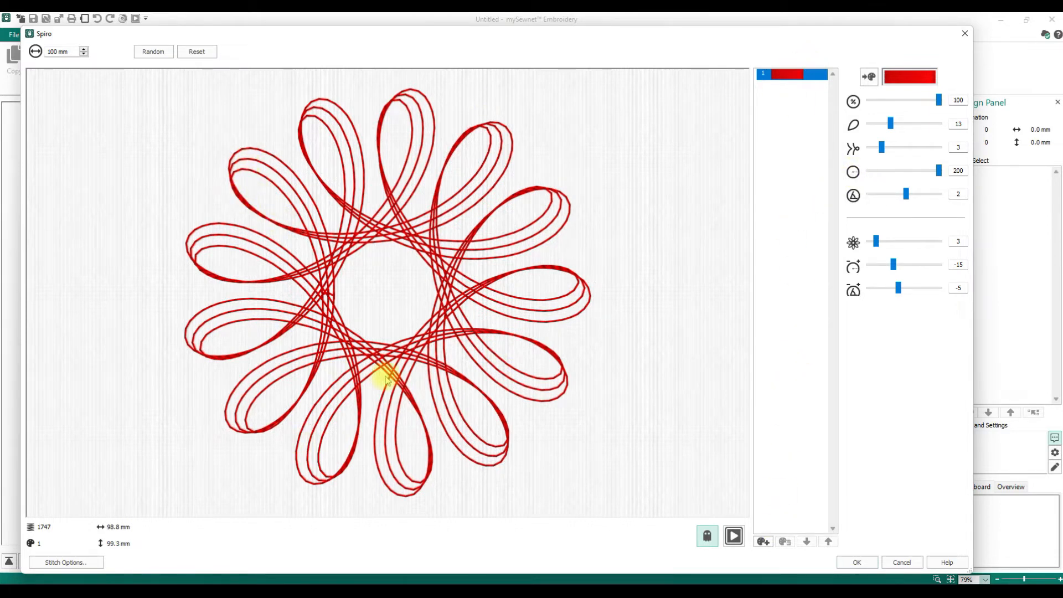
- Add a second color to the spiro design using thread 2328 Pumpkin
click(768, 546)
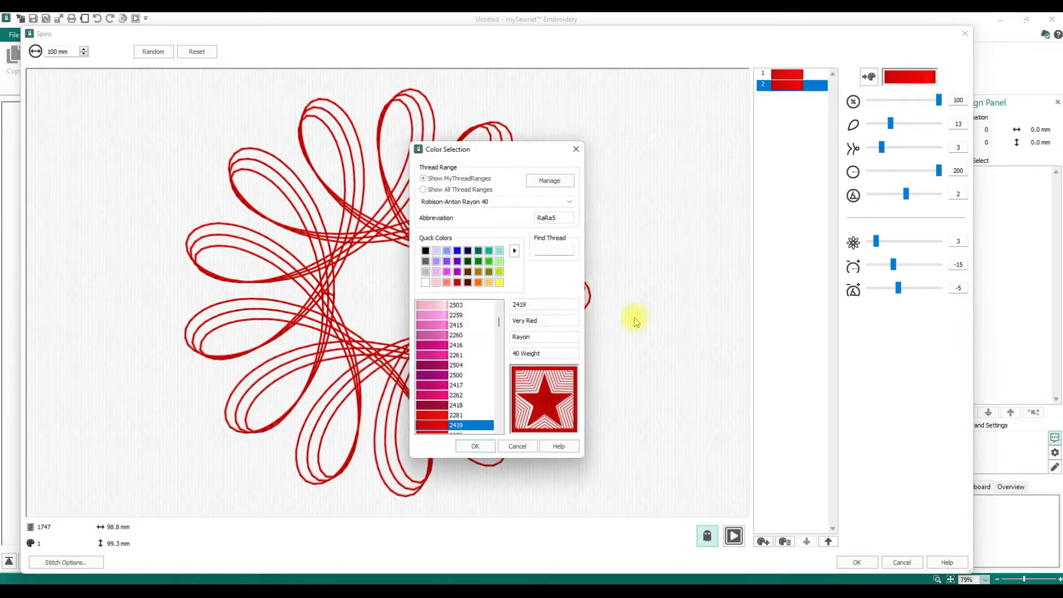
click(479, 282)
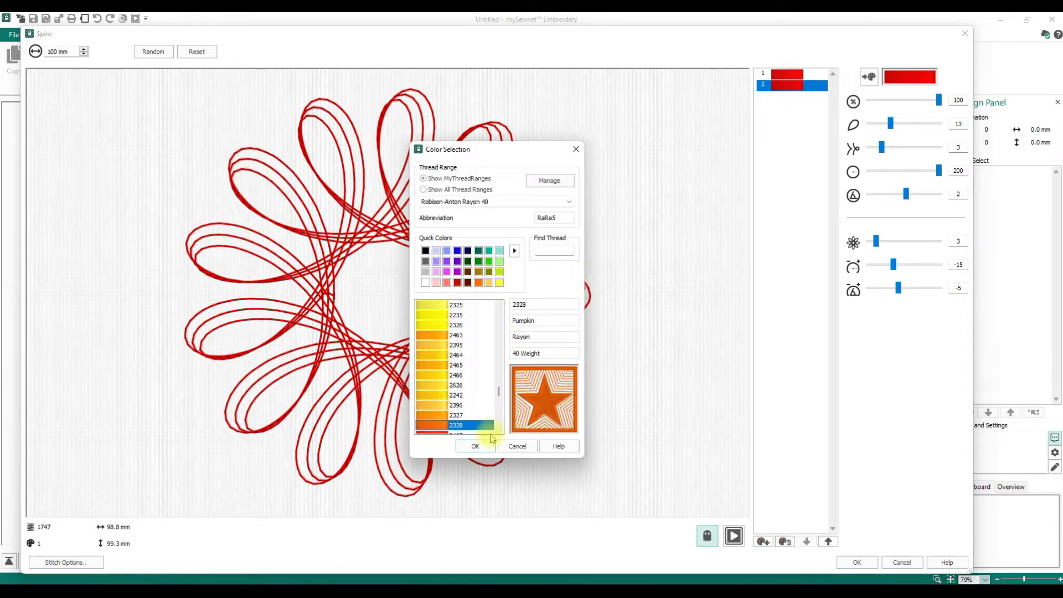
click(475, 445)
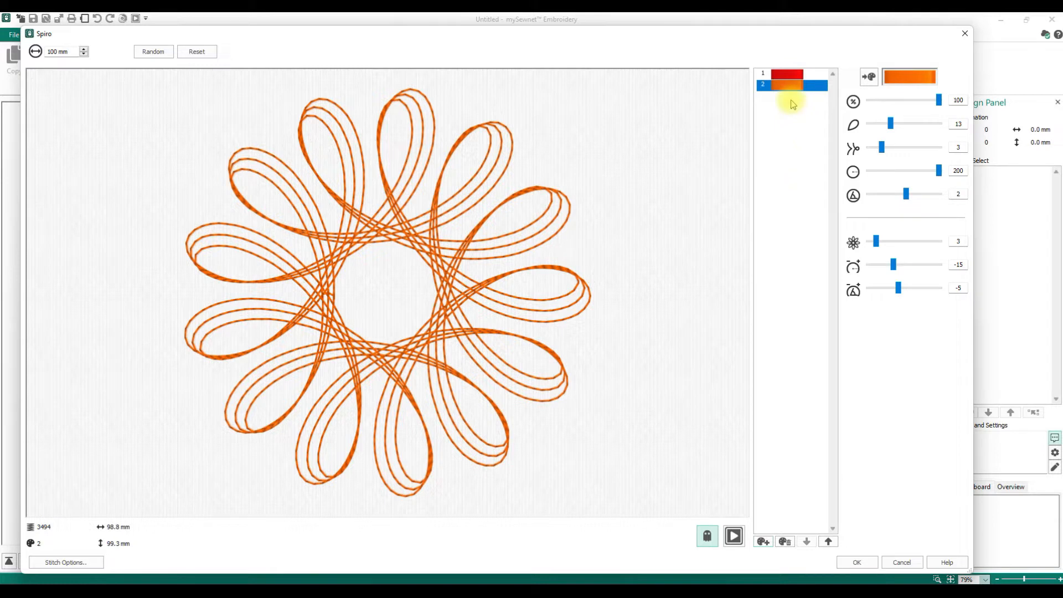
- Set the orange line's number of petals to 21 and its rotation angle to 6, with the radius value at 200
drag(891, 124, 908, 126)
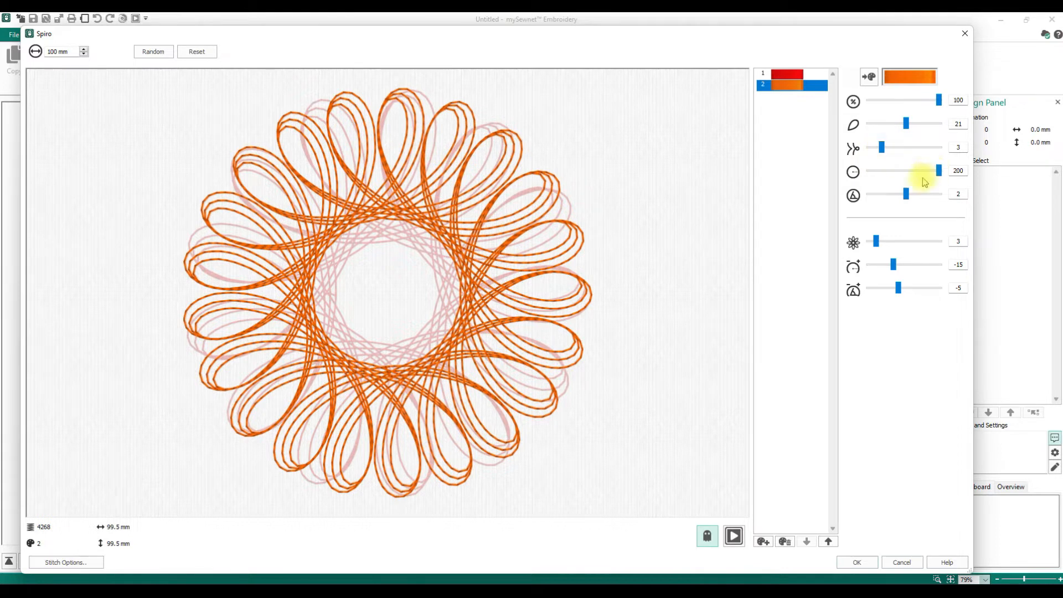
mouse_move(937, 172)
mouse_down()
mouse_move(881, 171)
mouse_move(932, 175)
mouse_up()
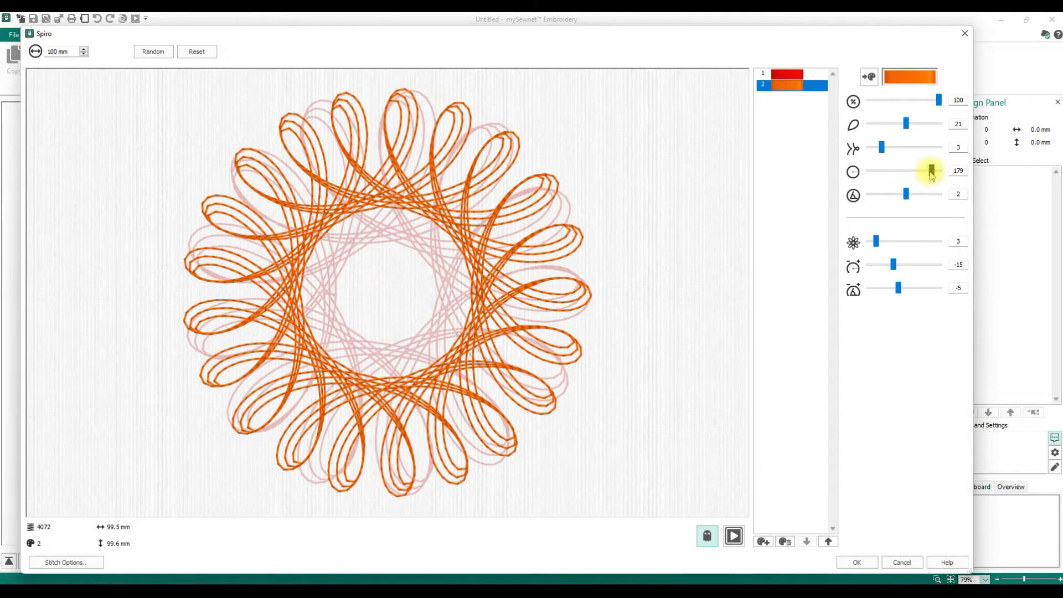
drag(932, 173, 933, 175)
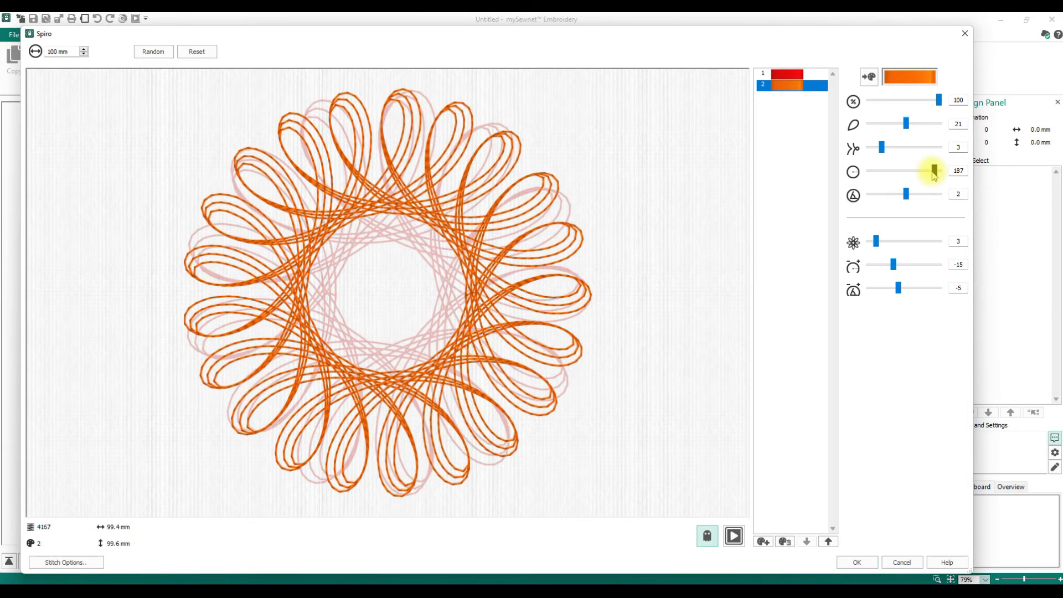
drag(934, 174, 910, 192)
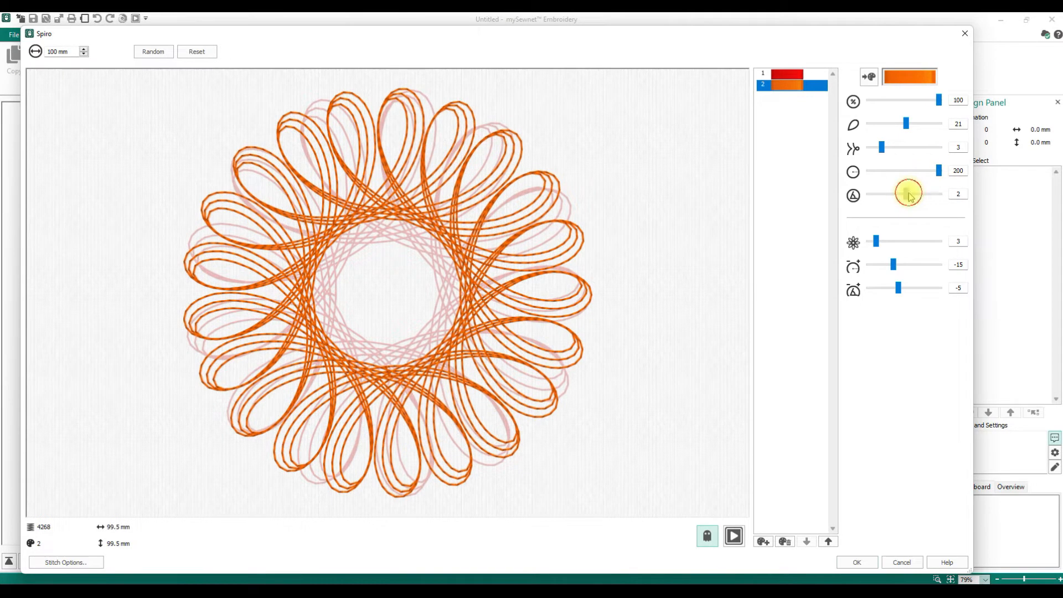
click(909, 193)
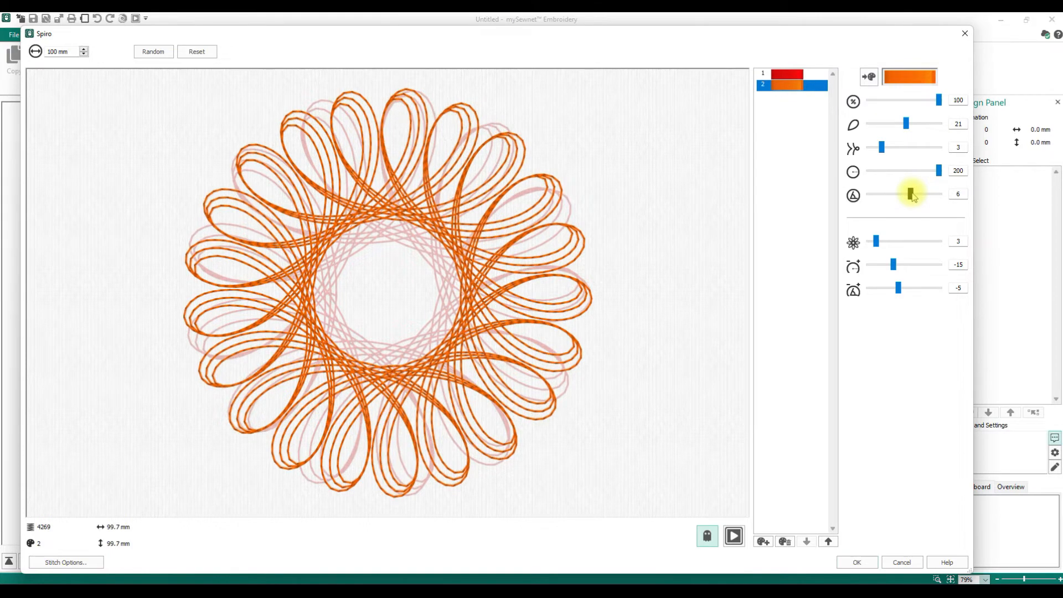
- Set the orange design's number of repeated lines to 2
click(877, 242)
drag(876, 241, 871, 243)
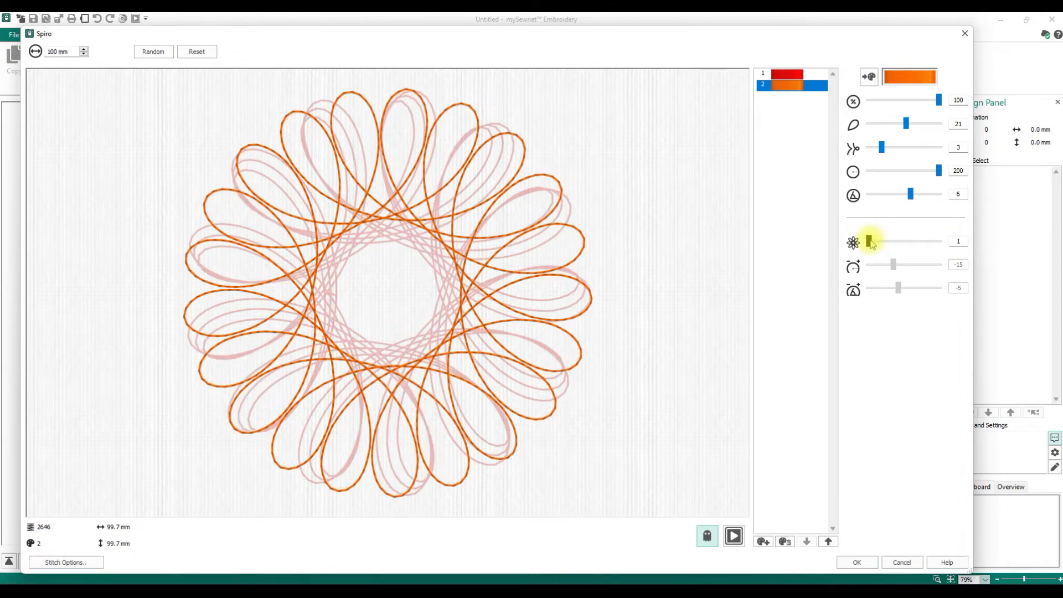
drag(871, 243, 876, 245)
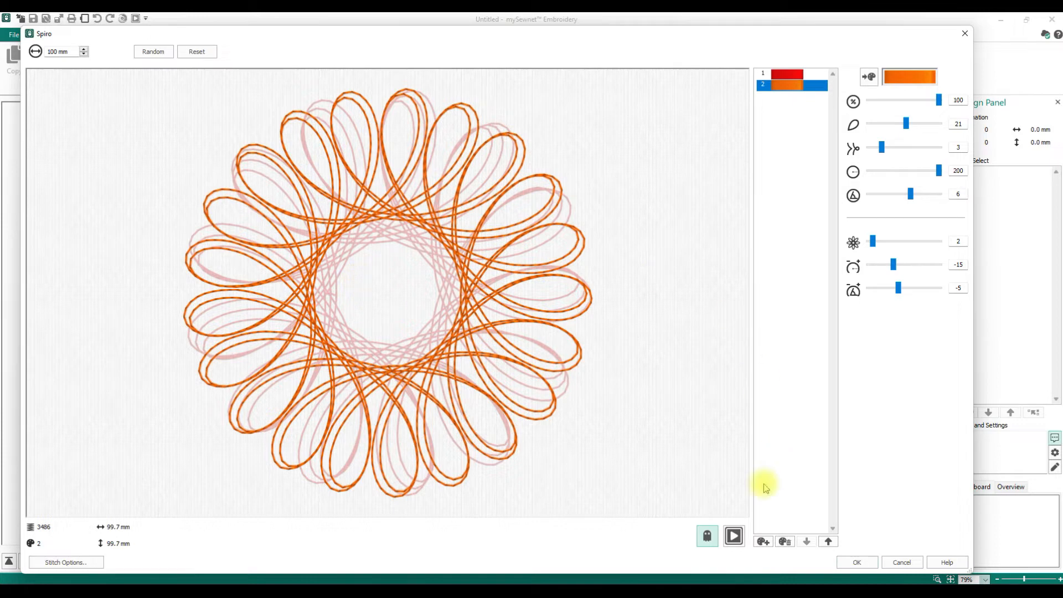
- Add a third color to the spiro design using yellow thread 2235
click(763, 540)
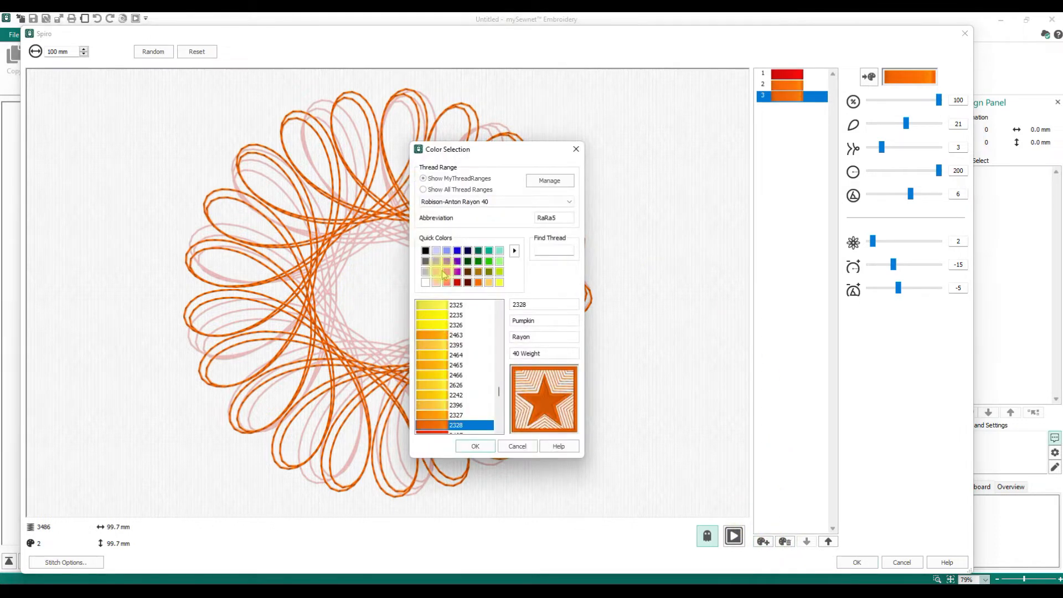
click(440, 313)
click(473, 445)
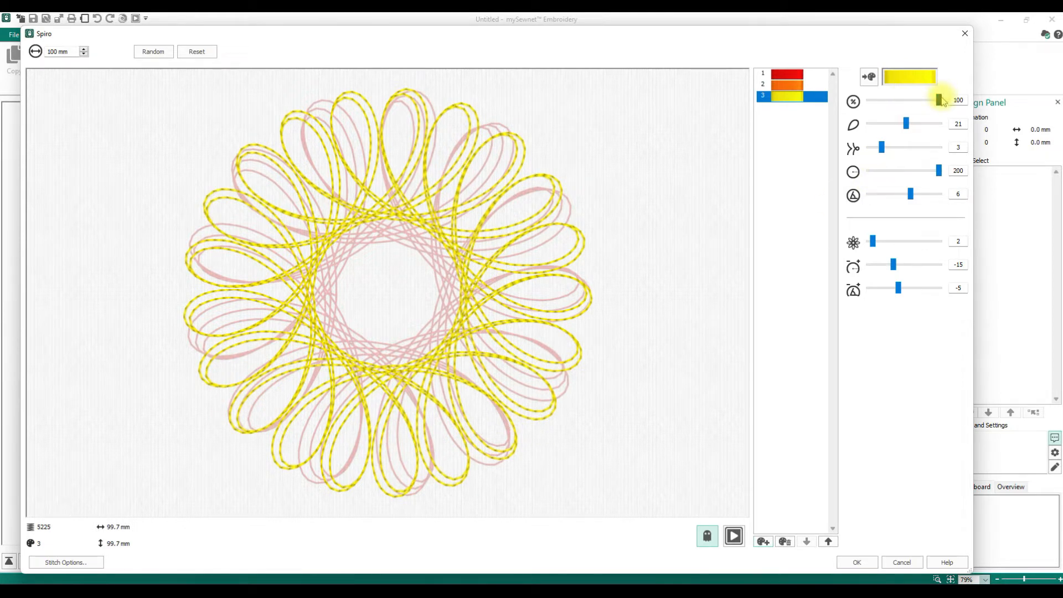
- Set the yellow line's number of petals to 14 and its petal type to 3
drag(905, 122, 892, 126)
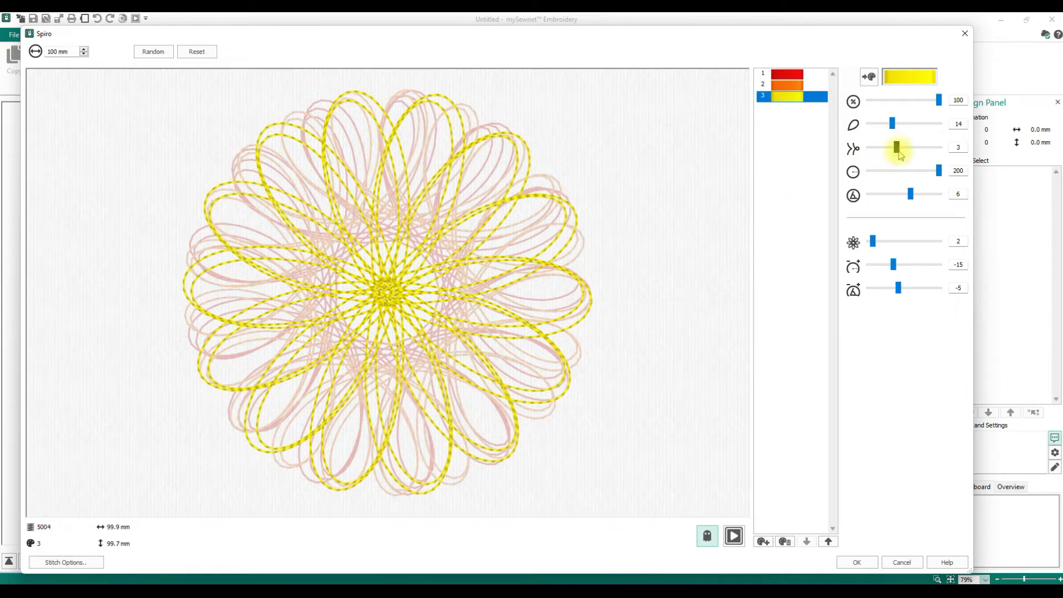
drag(898, 151, 893, 151)
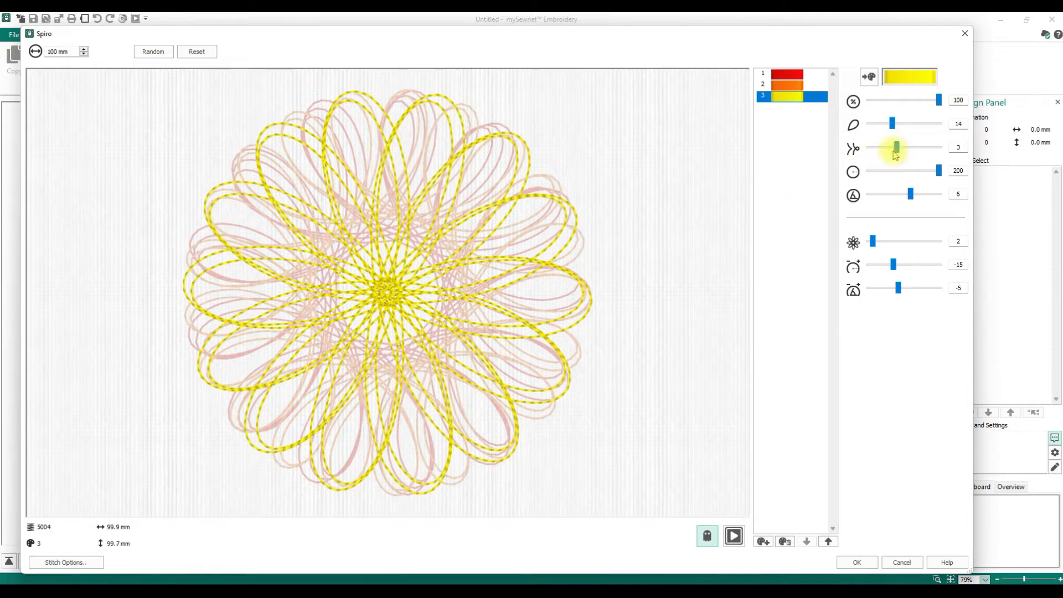
drag(895, 150, 887, 152)
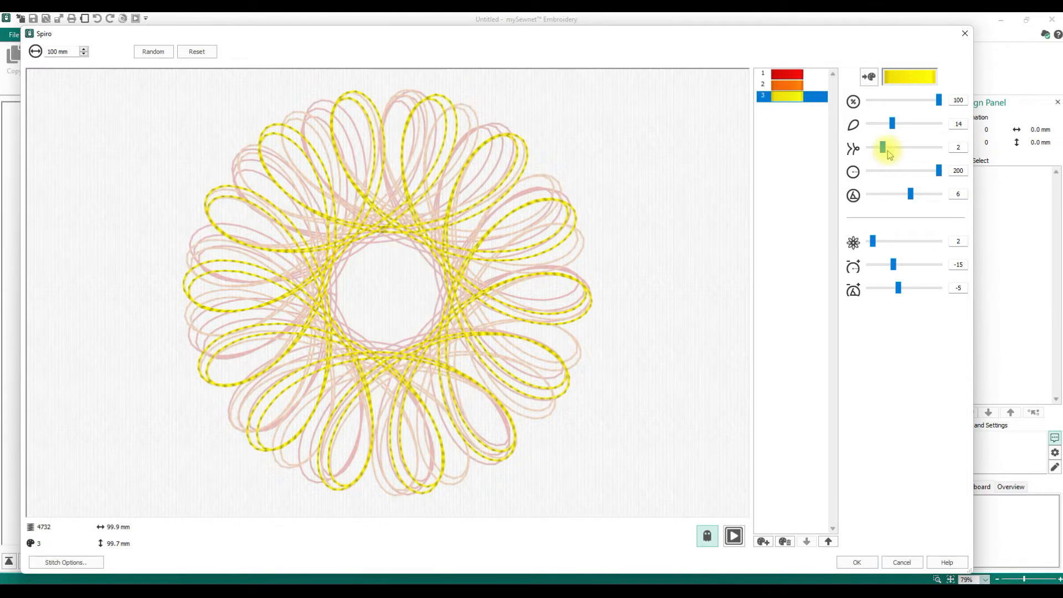
mouse_move(938, 171)
mouse_down()
mouse_move(916, 171)
mouse_move(941, 174)
mouse_up()
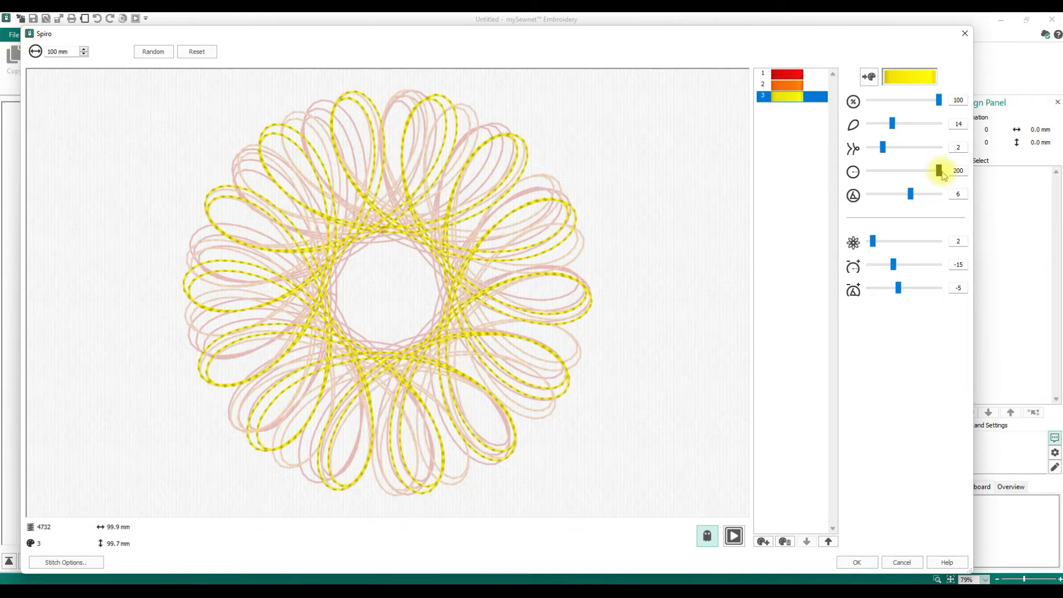
drag(882, 148, 898, 150)
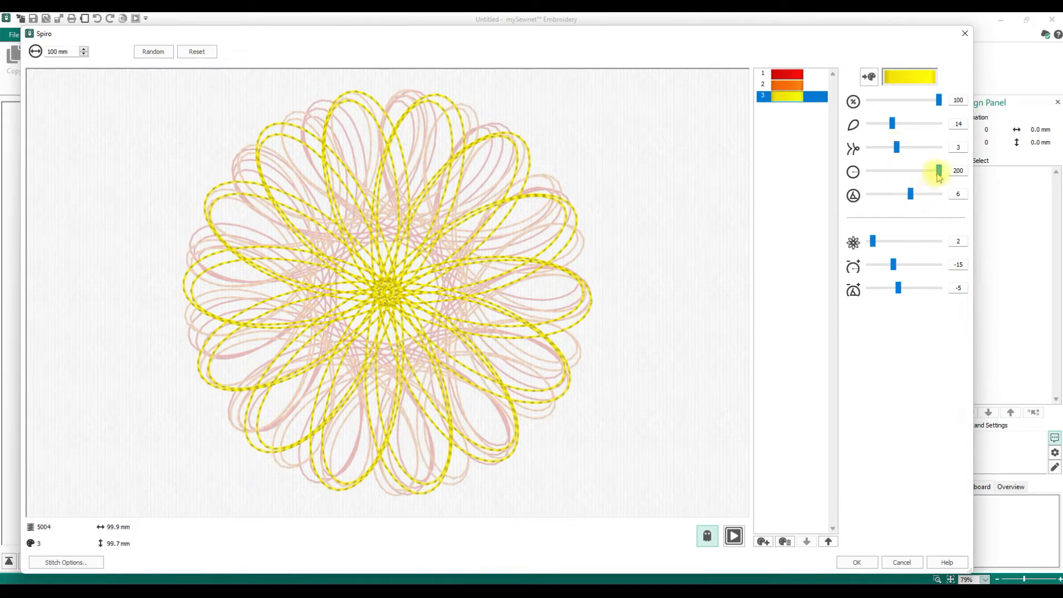
- Set the yellow line's radius value to 144 and reduce its size to 83 percent
drag(938, 171, 920, 177)
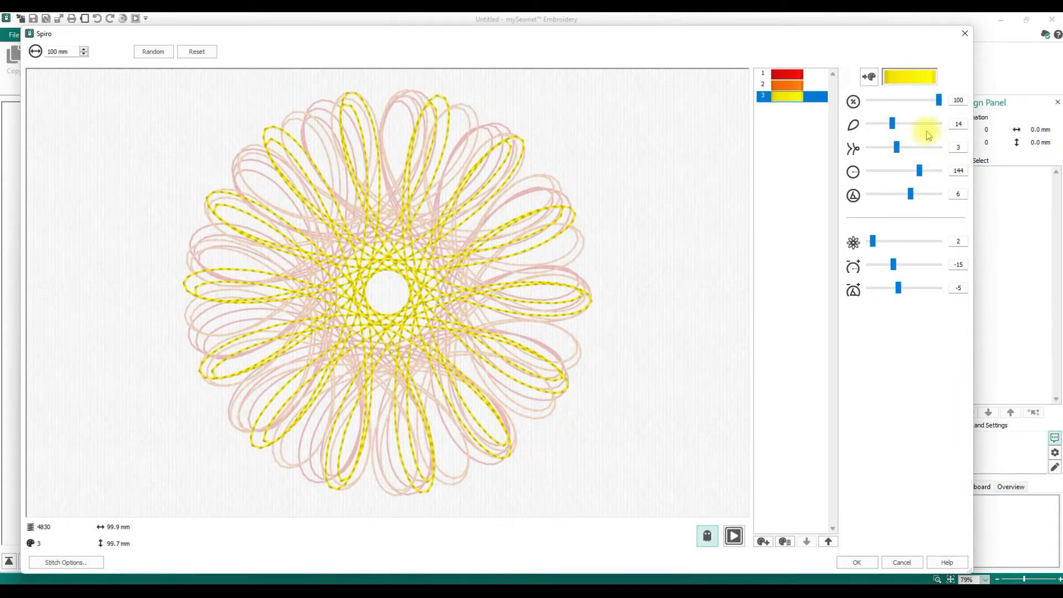
drag(939, 100, 934, 108)
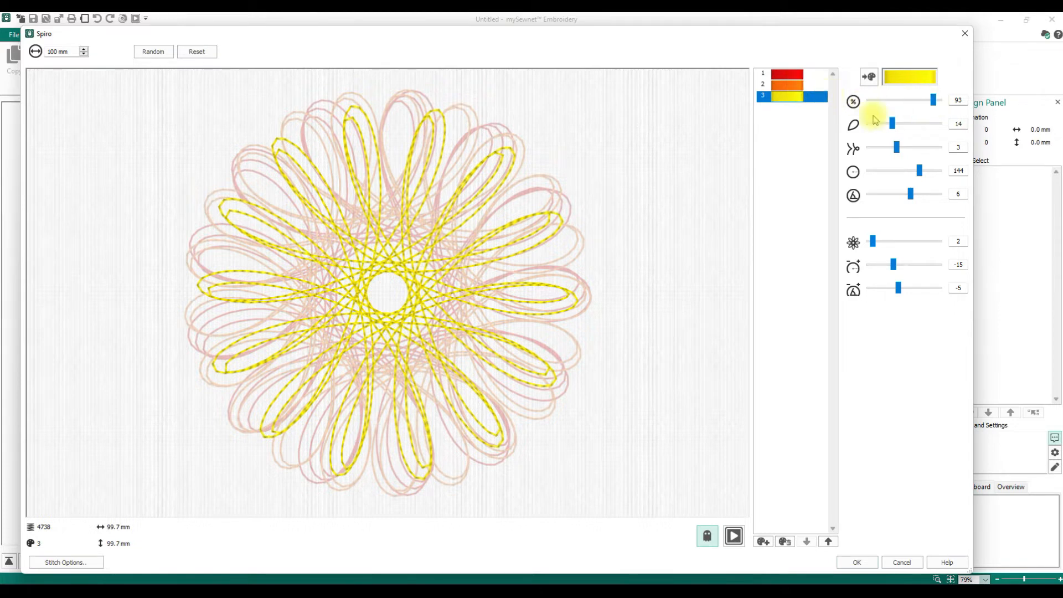
drag(933, 101, 927, 106)
- Reduce the orange line's size to 93 percent and select the red color
click(798, 86)
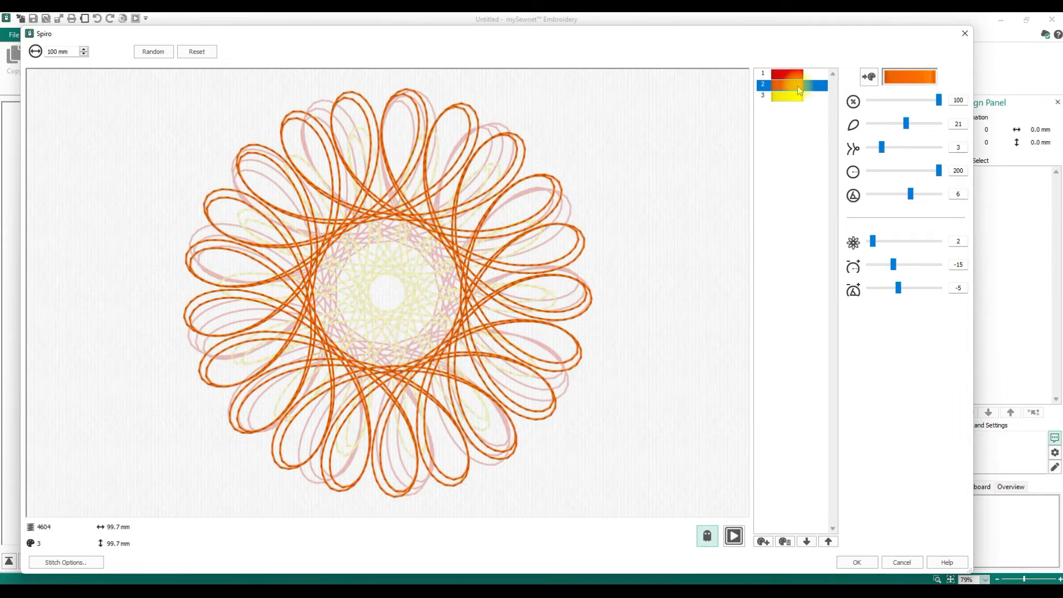
drag(939, 104, 934, 104)
click(795, 78)
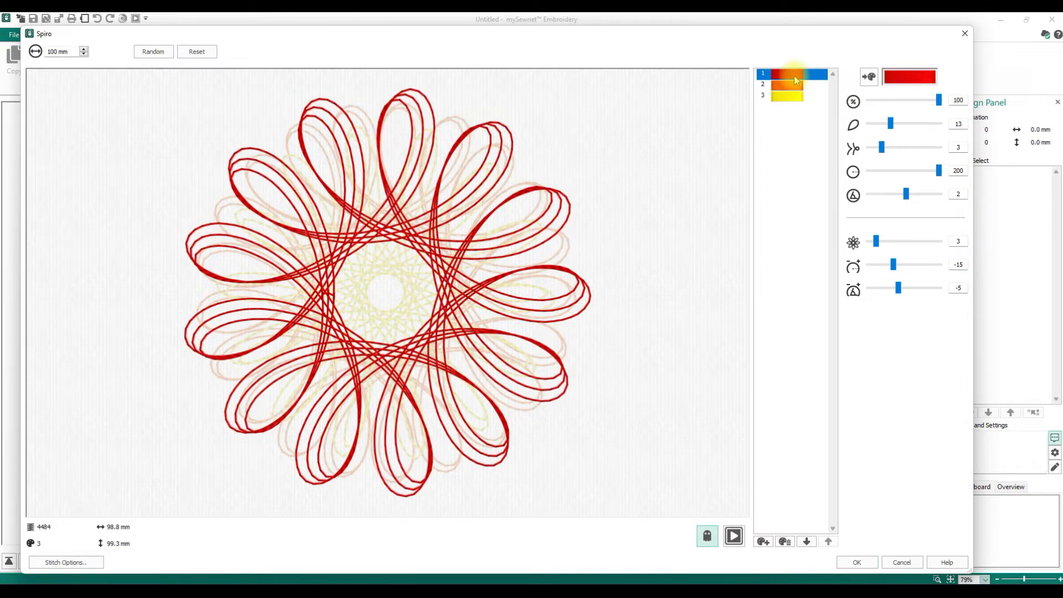
- Set the yellow design to 1 line with a radius value of 114, and turn off ghost mode
click(792, 97)
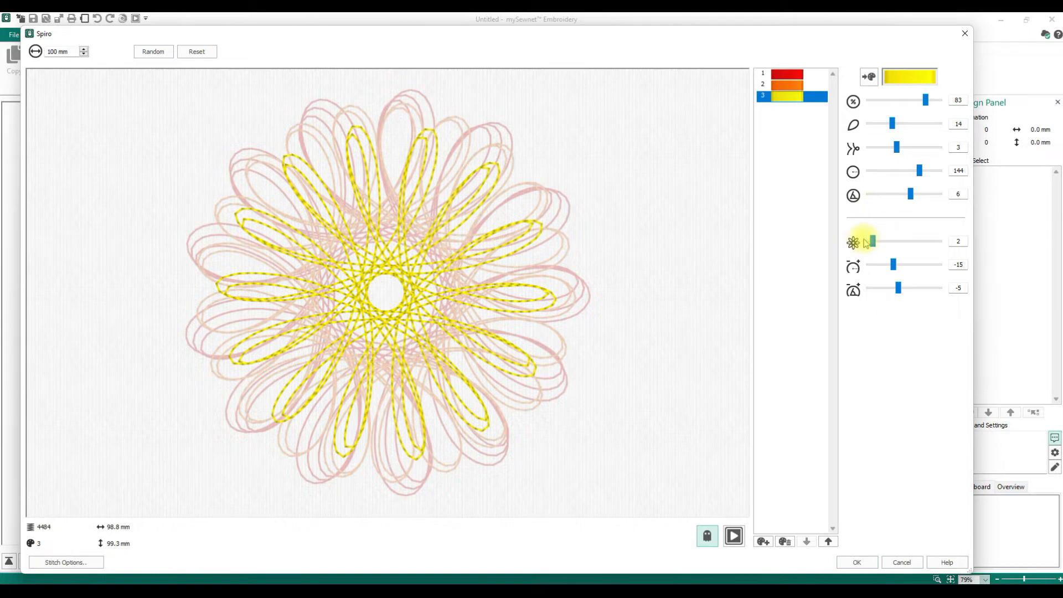
mouse_move(872, 241)
mouse_down()
mouse_move(884, 243)
mouse_move(870, 243)
mouse_up()
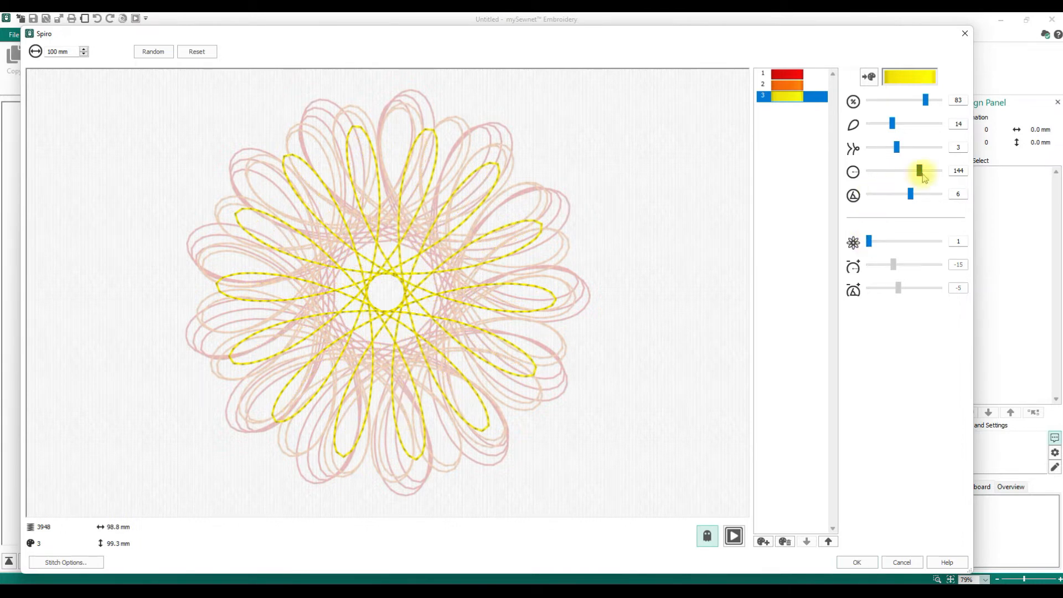
drag(921, 175, 918, 177)
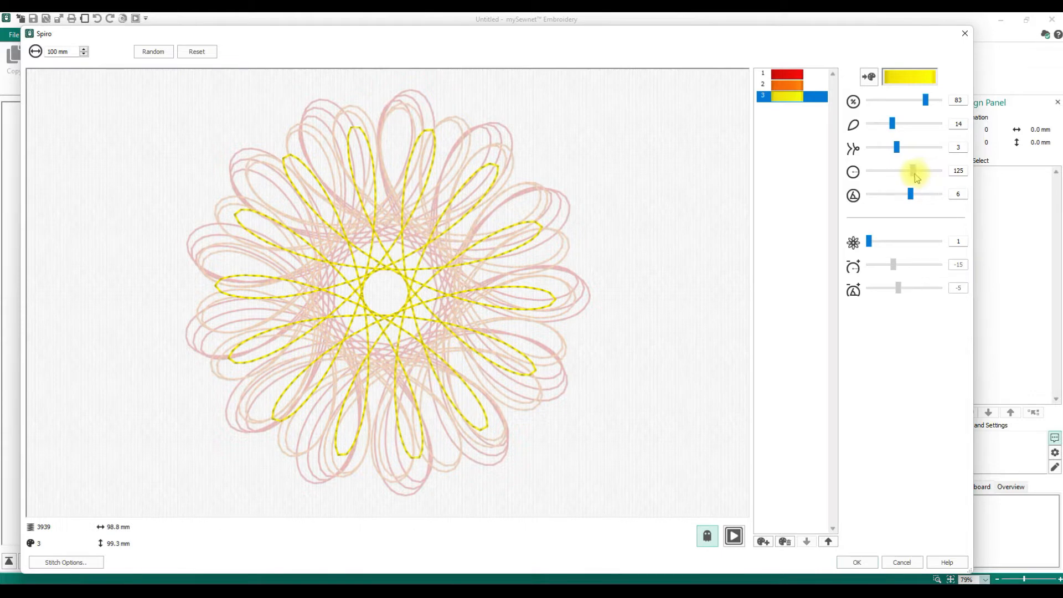
drag(914, 174, 911, 174)
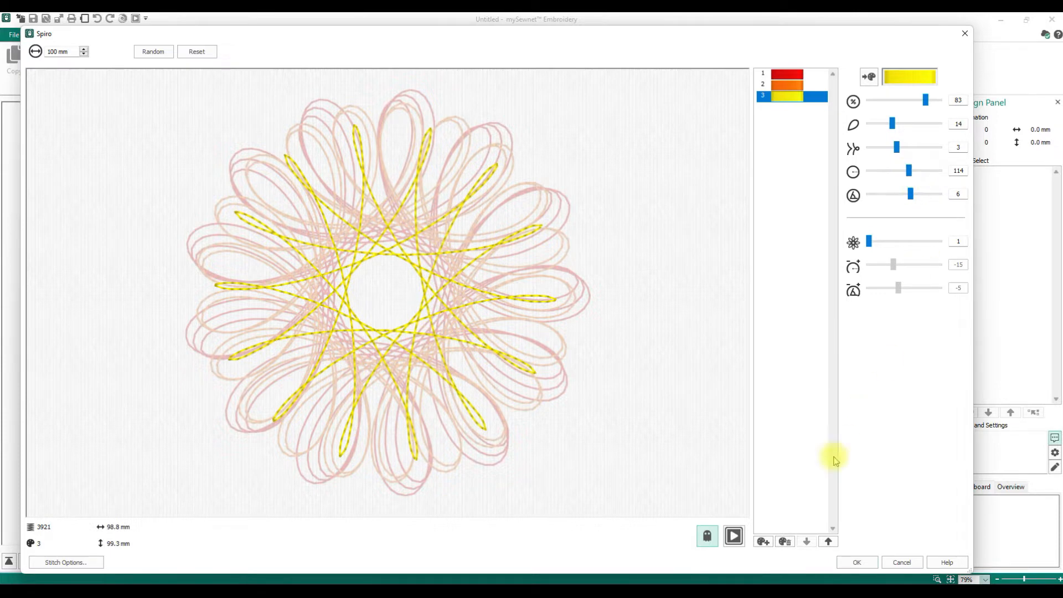
click(707, 534)
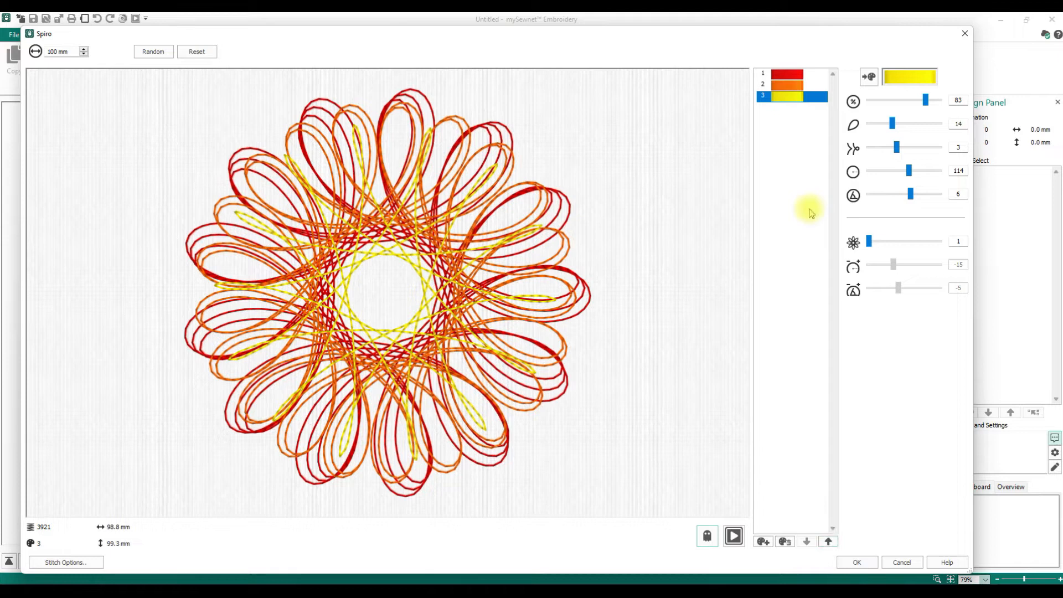
- Reorder the colors so that yellow stitches first, orange second and red last
click(828, 541)
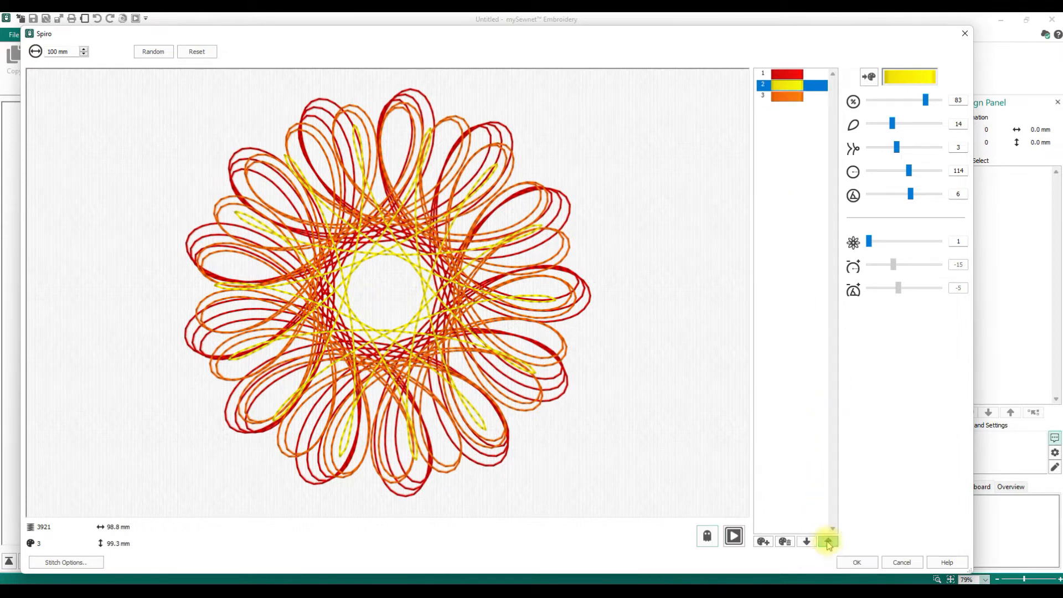
click(828, 542)
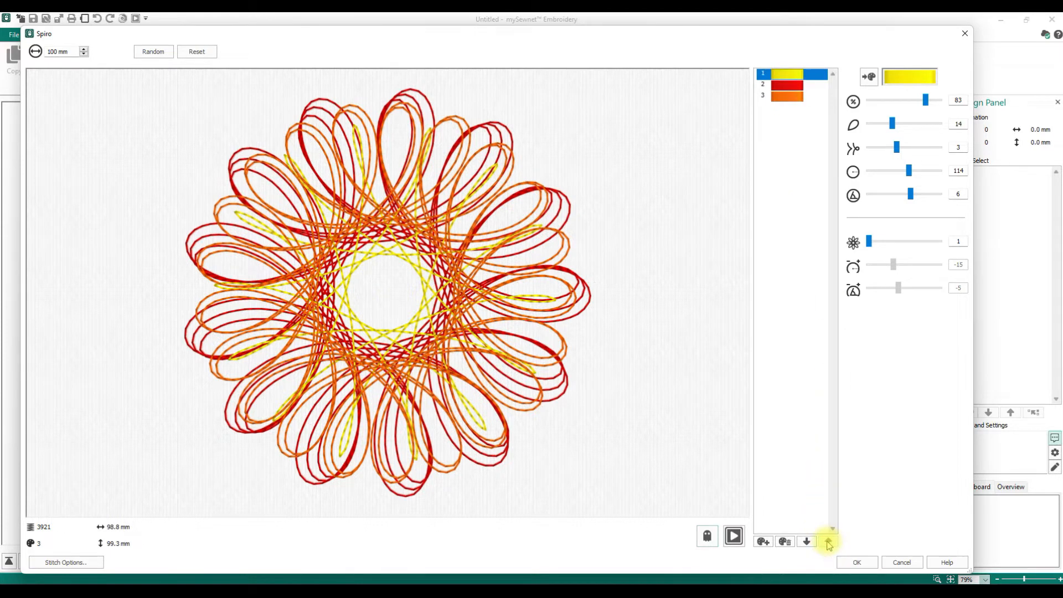
click(780, 97)
click(828, 541)
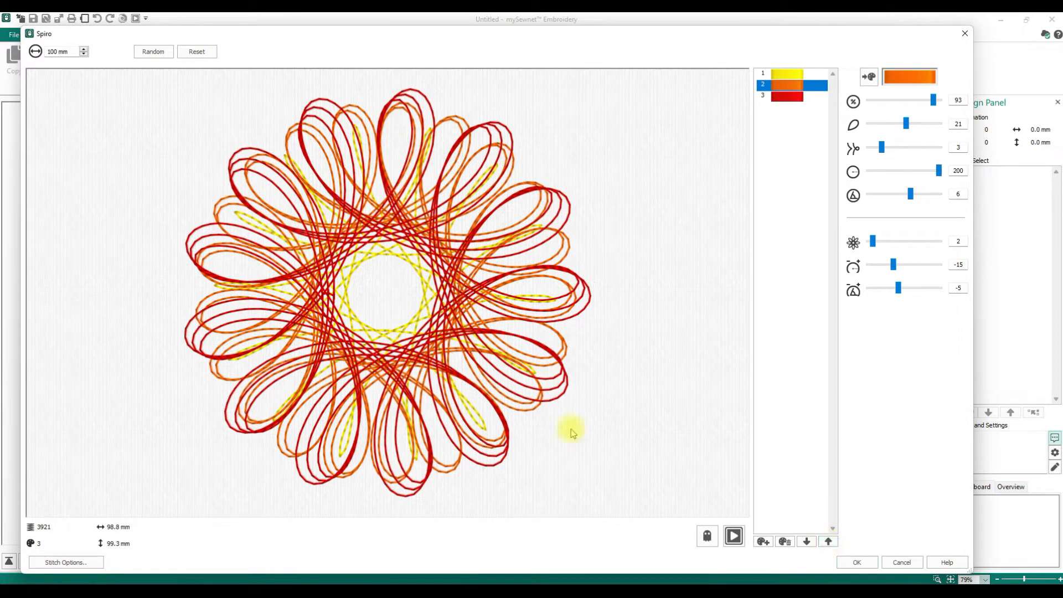
- Restore the color order to red first, orange second and yellow last
drag(797, 74, 806, 121)
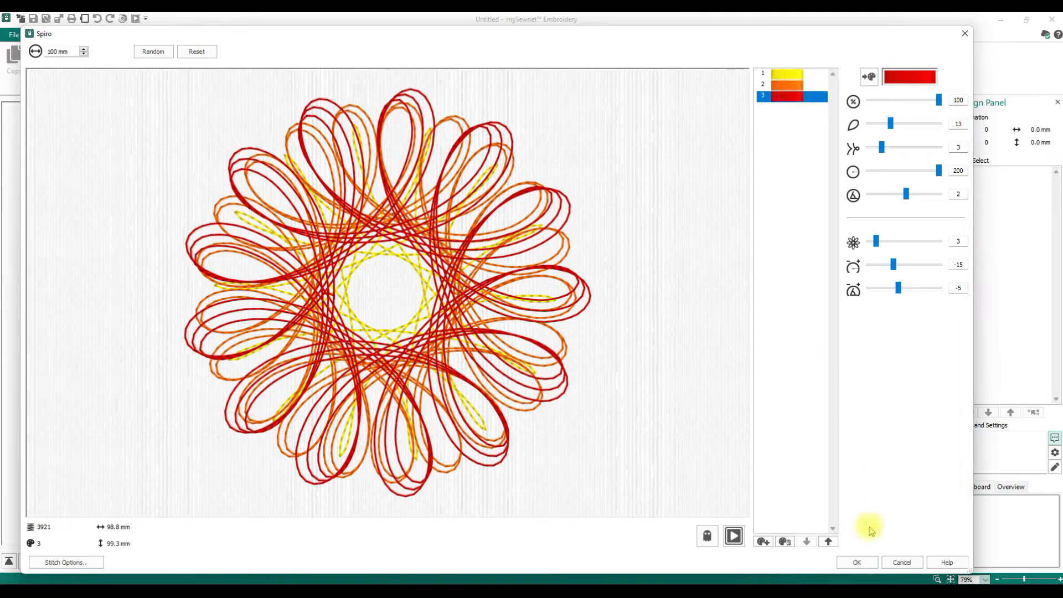
click(828, 541)
click(827, 540)
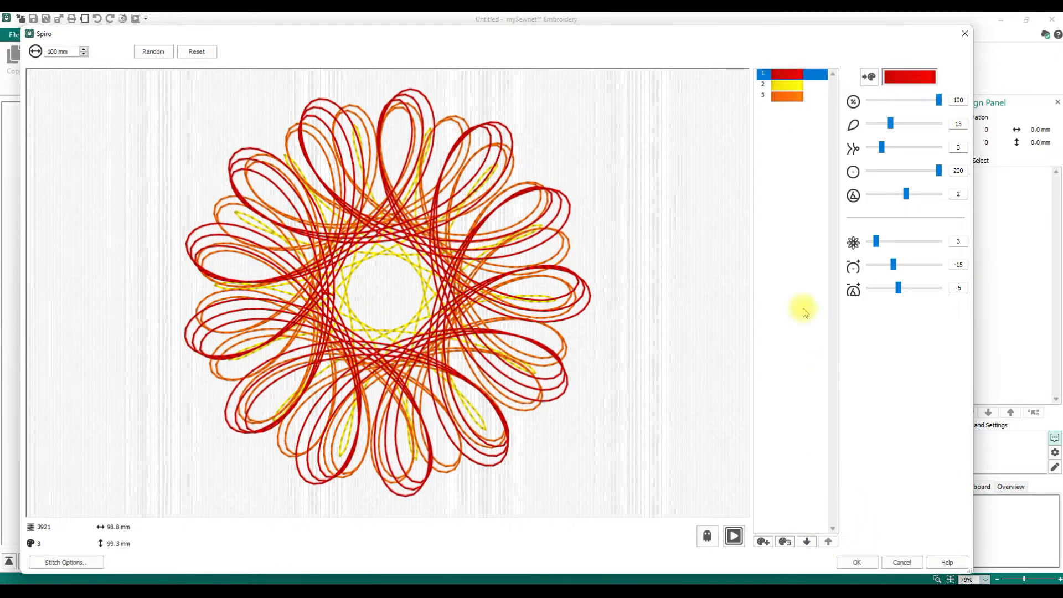
click(788, 98)
click(828, 541)
click(828, 541)
click(807, 541)
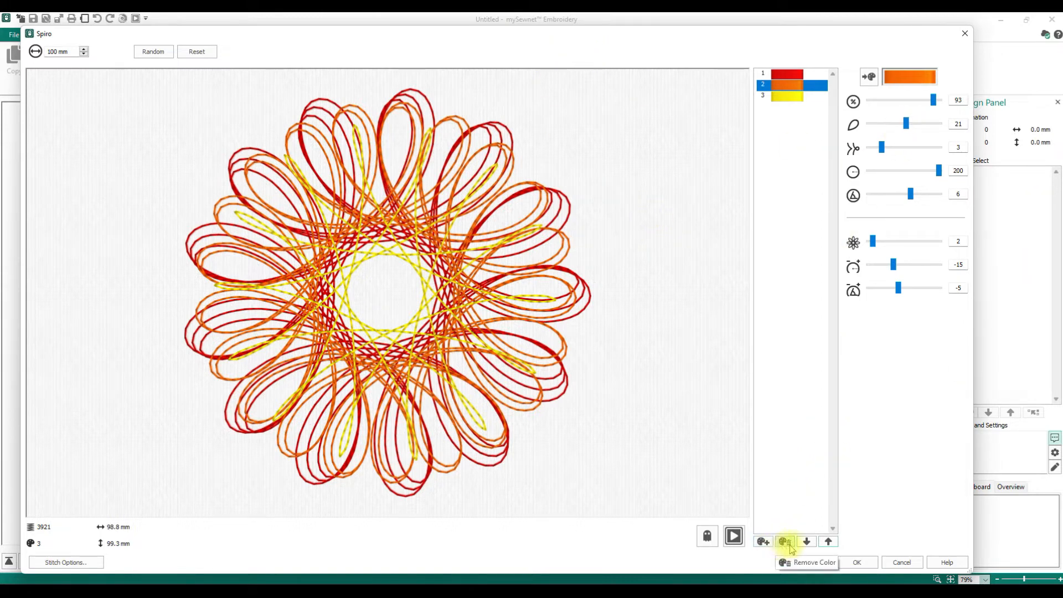
- Add a fourth color using thread 2580 Green Grass and set its size to 100 percent
click(763, 542)
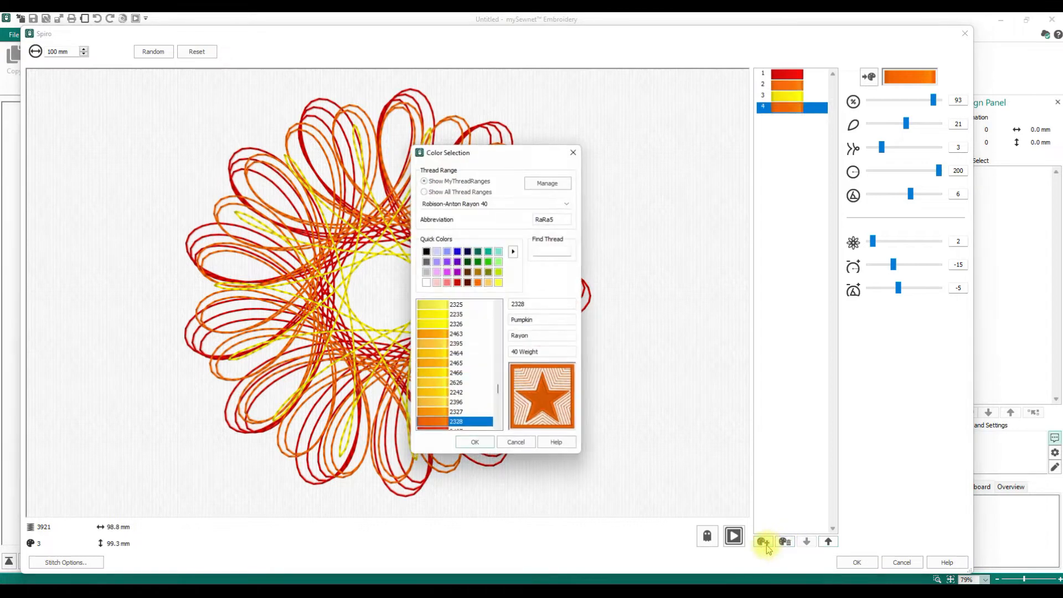
click(479, 261)
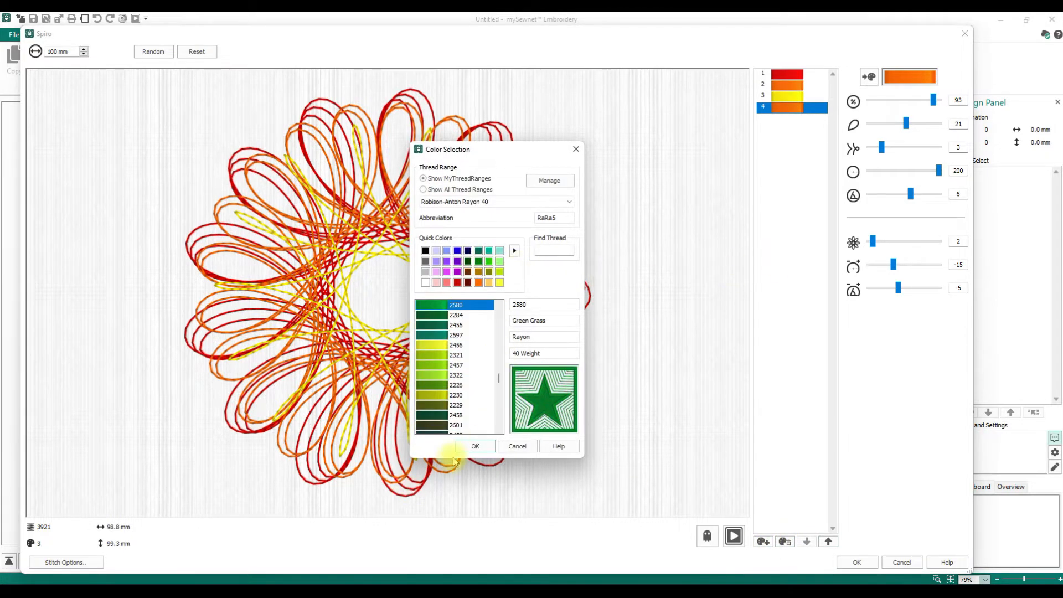
click(474, 446)
click(941, 103)
click(941, 101)
- Set the green line's number of petals to 50 and its radius value to 30
click(908, 124)
drag(908, 123, 938, 124)
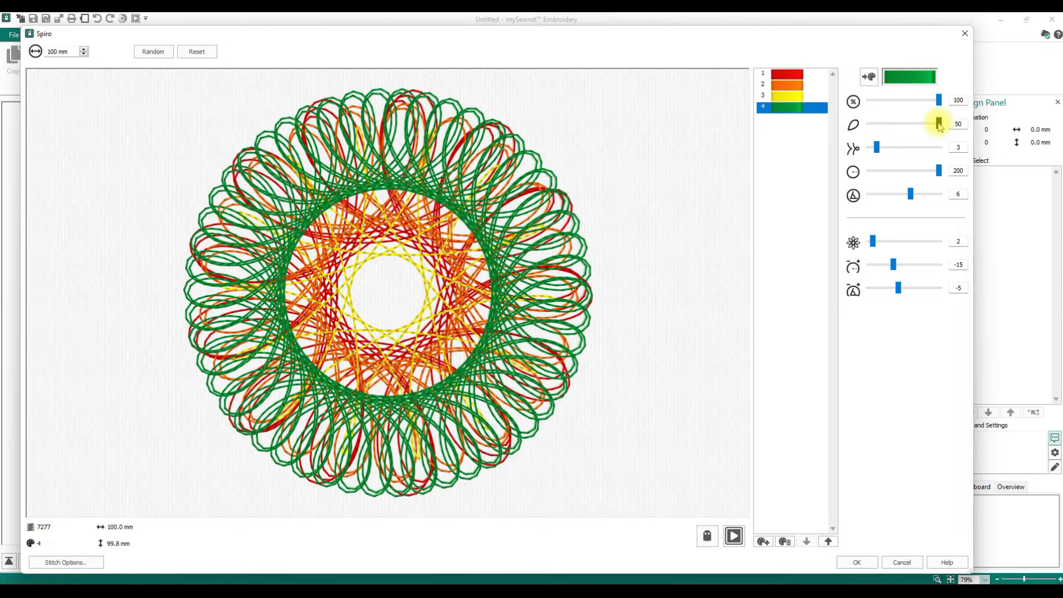
click(876, 148)
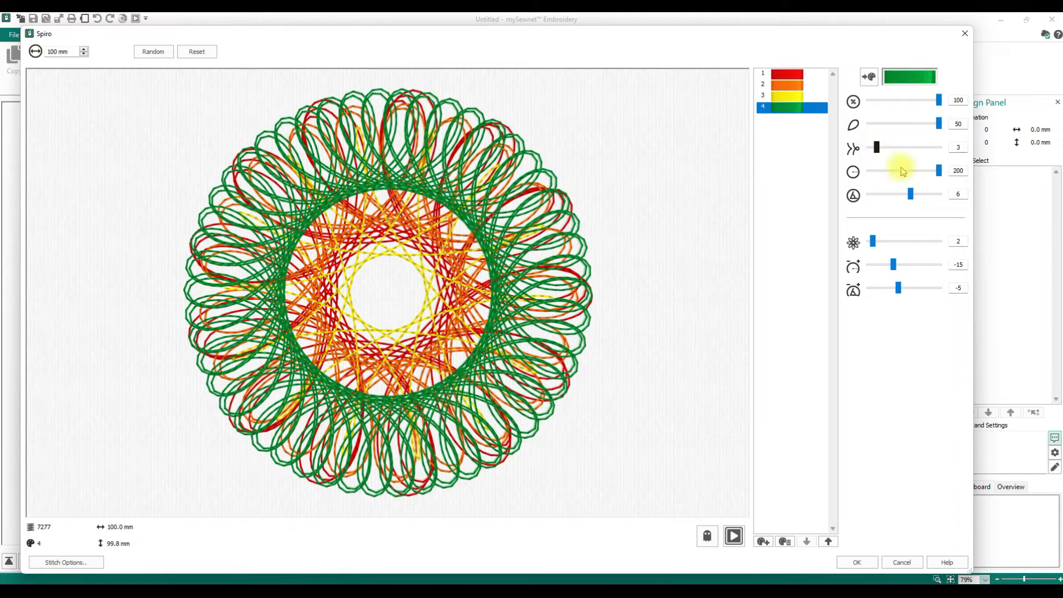
drag(938, 171, 880, 175)
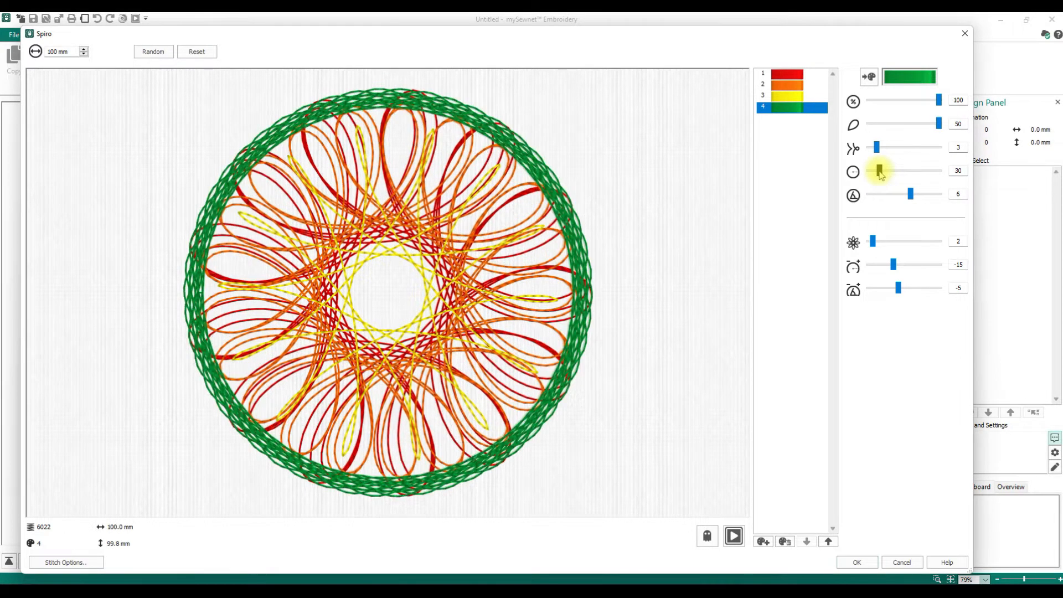
- Move the green color to the first place in the color order, ahead of red
click(829, 541)
click(829, 541)
click(828, 541)
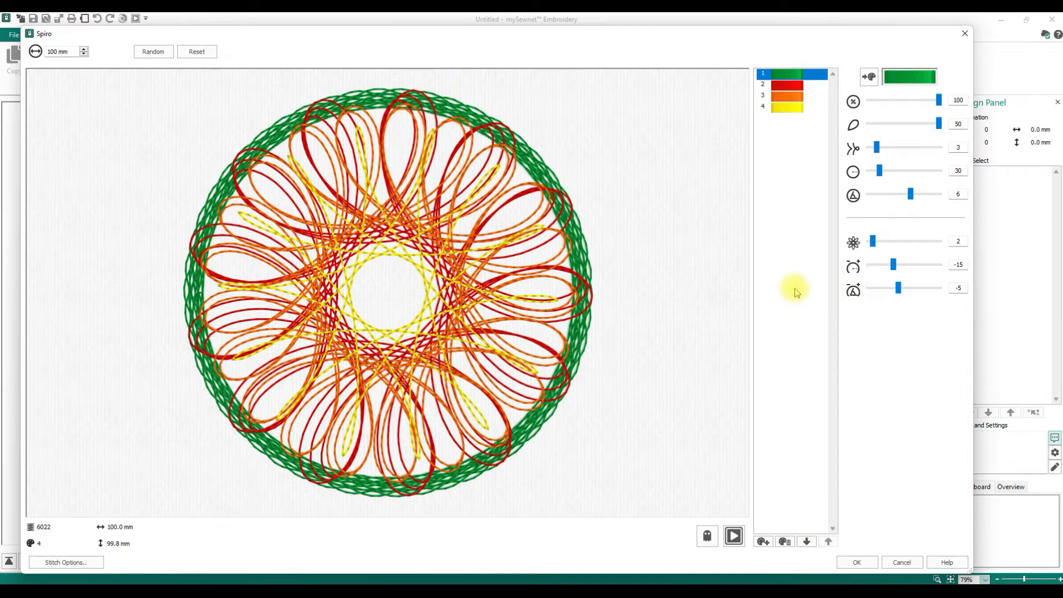
- Place the finished spiro design in the hoop and cut it to the clipboard
click(861, 567)
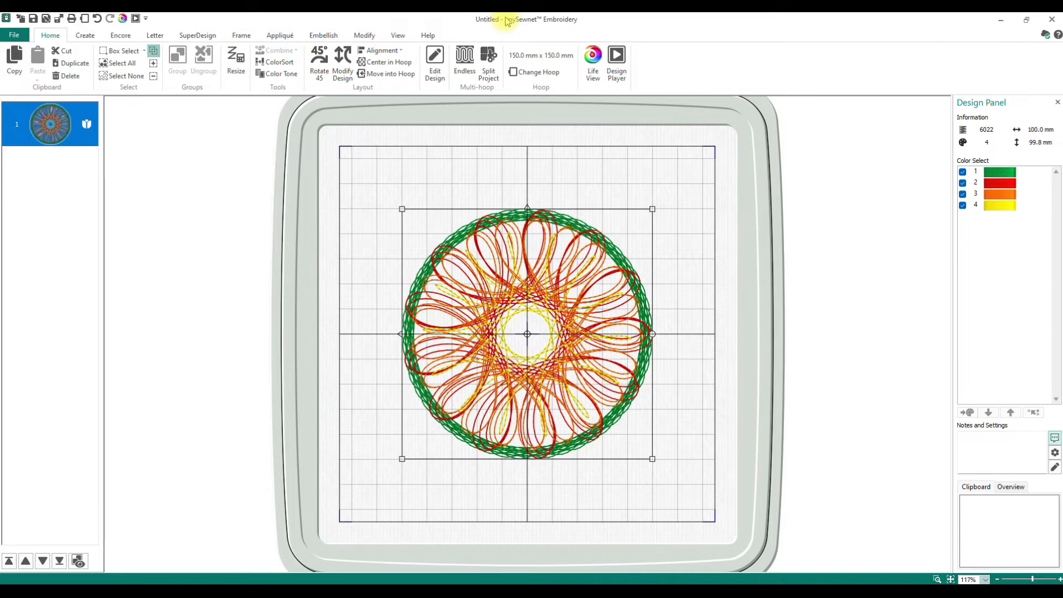
click(14, 35)
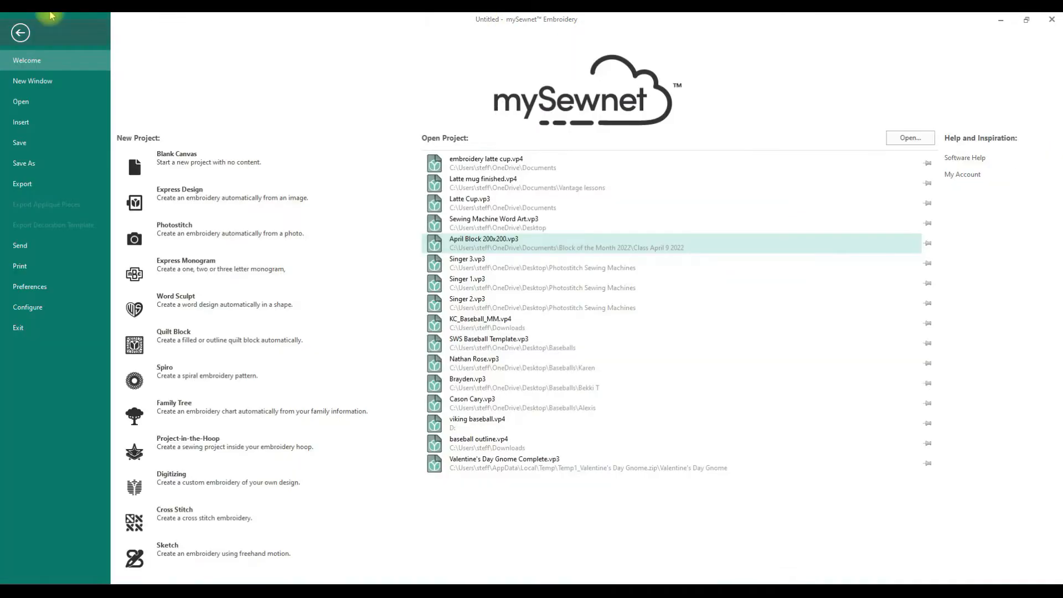
click(25, 34)
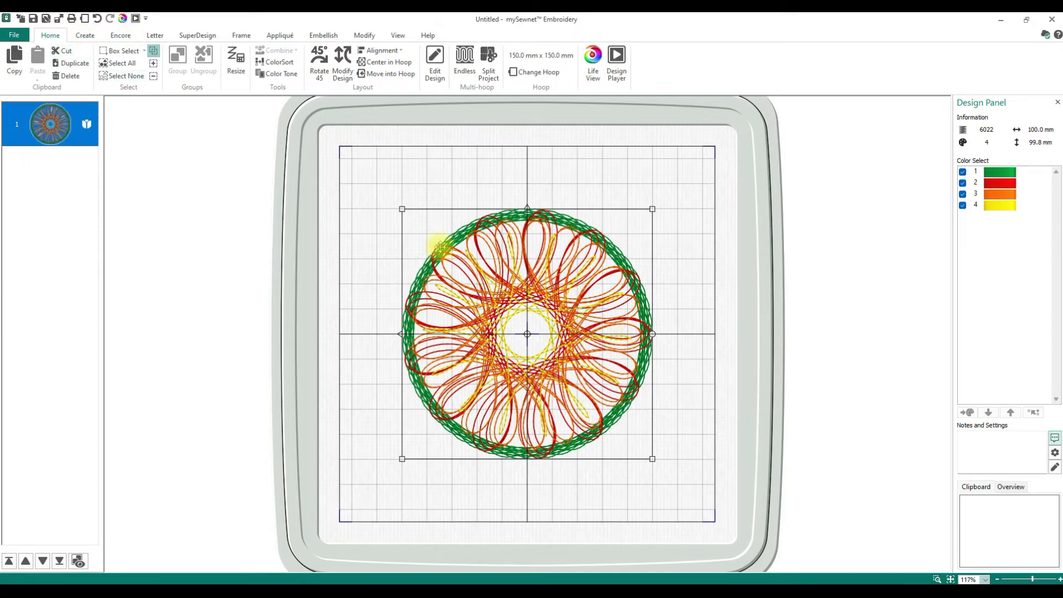
click(65, 51)
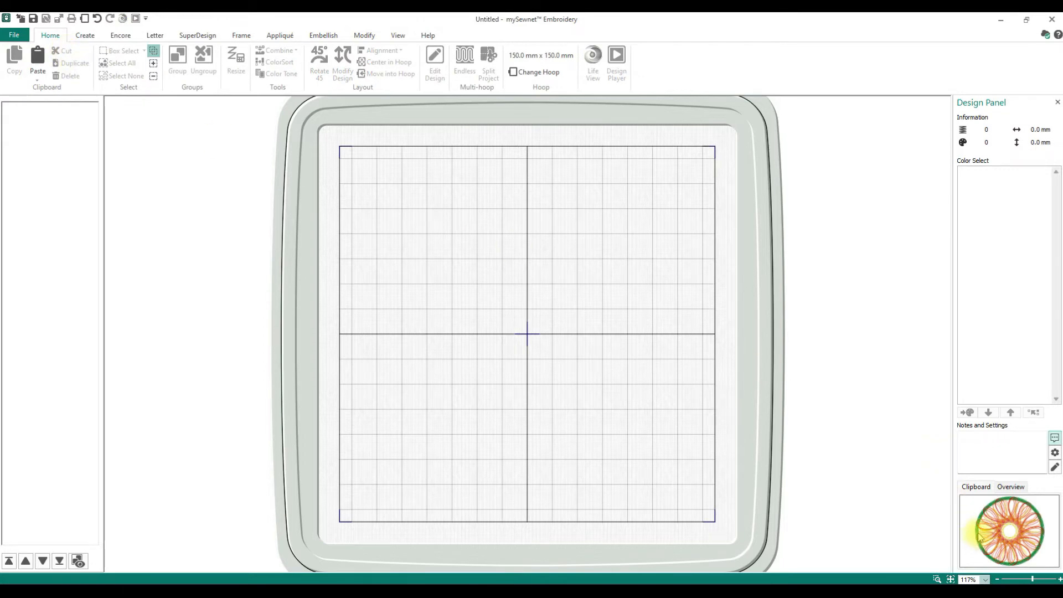
- Start a quilt block in the Filled Quilt Block; Inner Embroidery style with the square shape 1
click(85, 37)
click(222, 71)
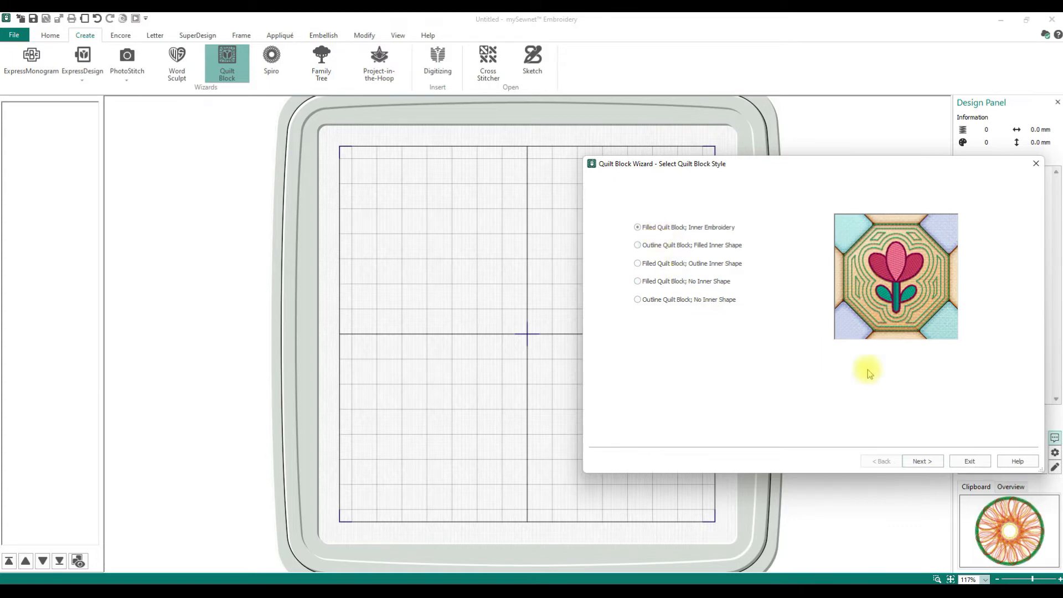
click(921, 461)
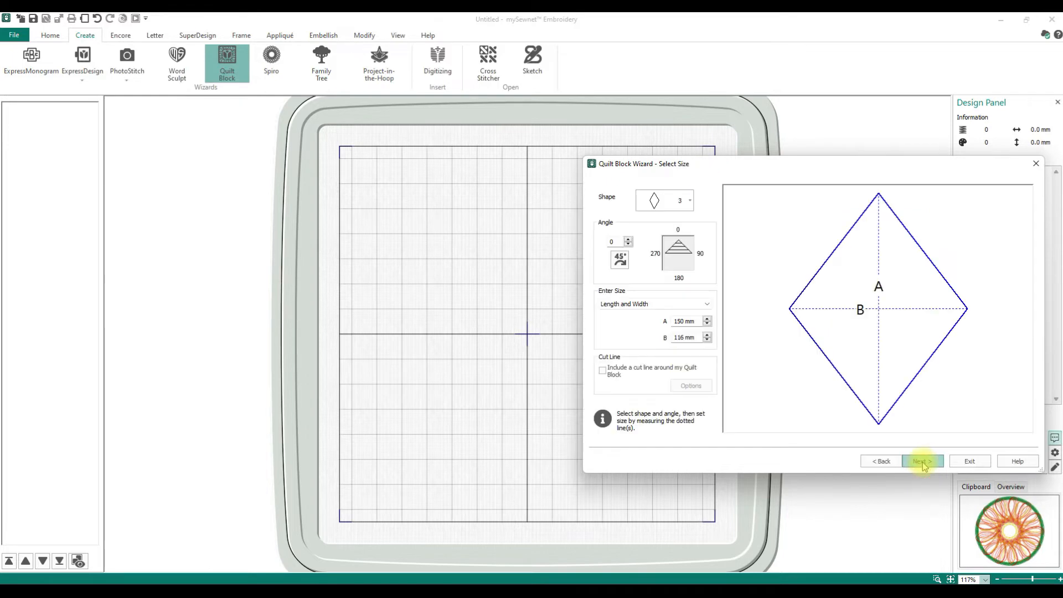
click(691, 206)
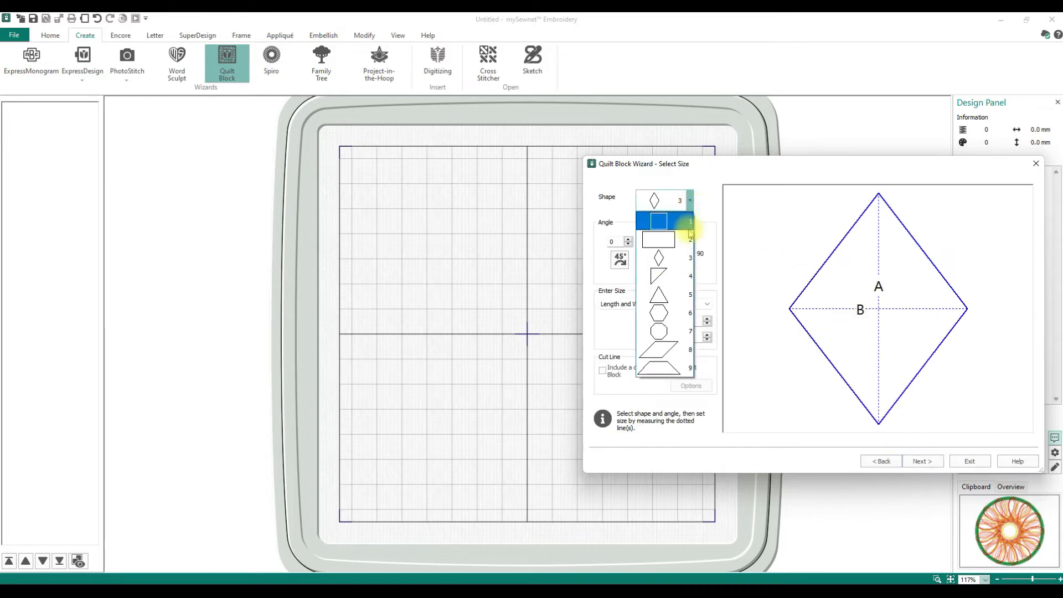
click(672, 220)
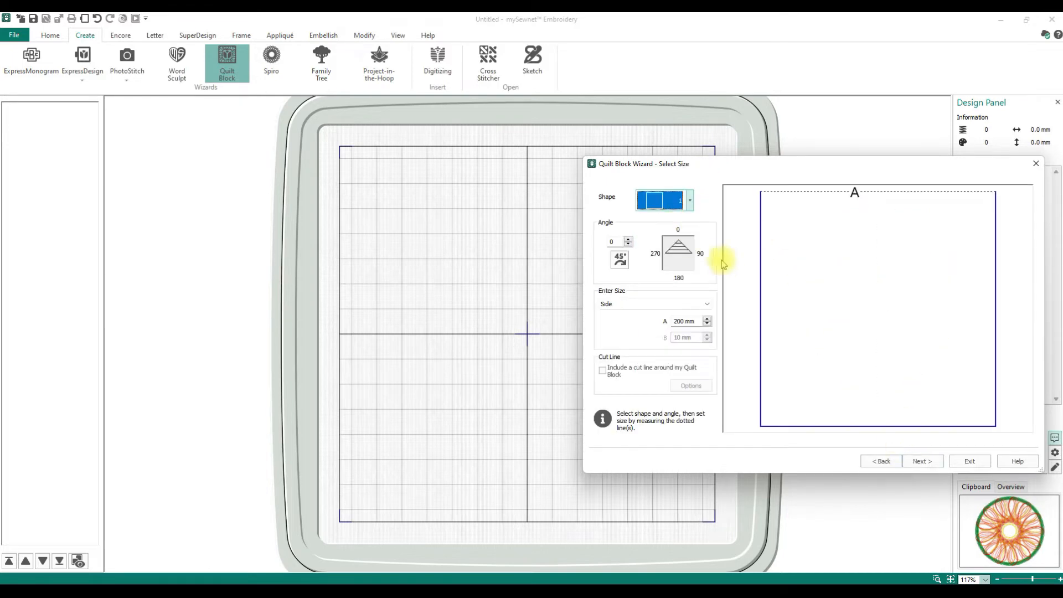
click(690, 200)
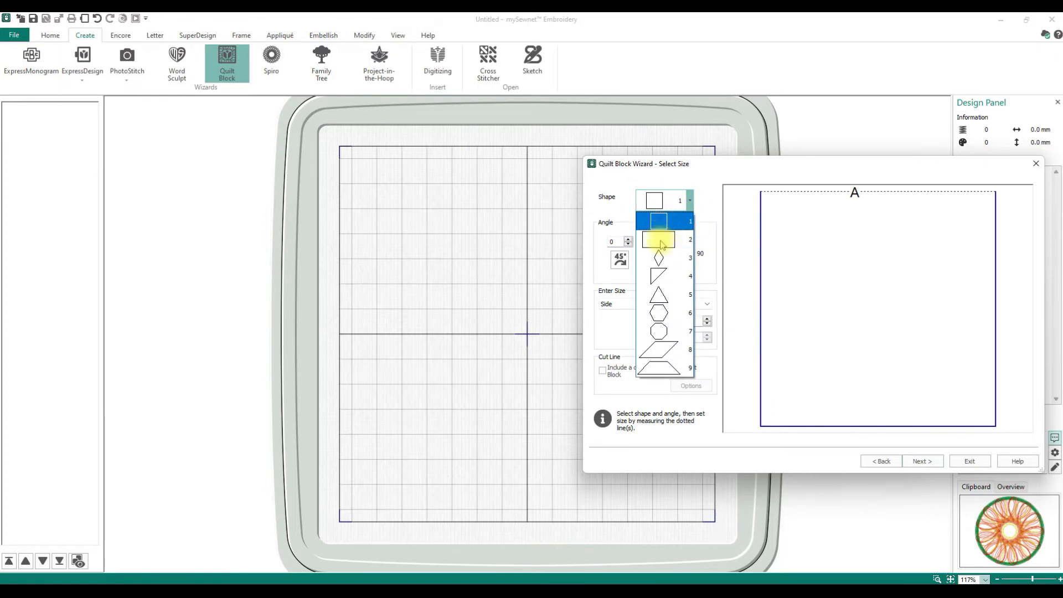
click(658, 222)
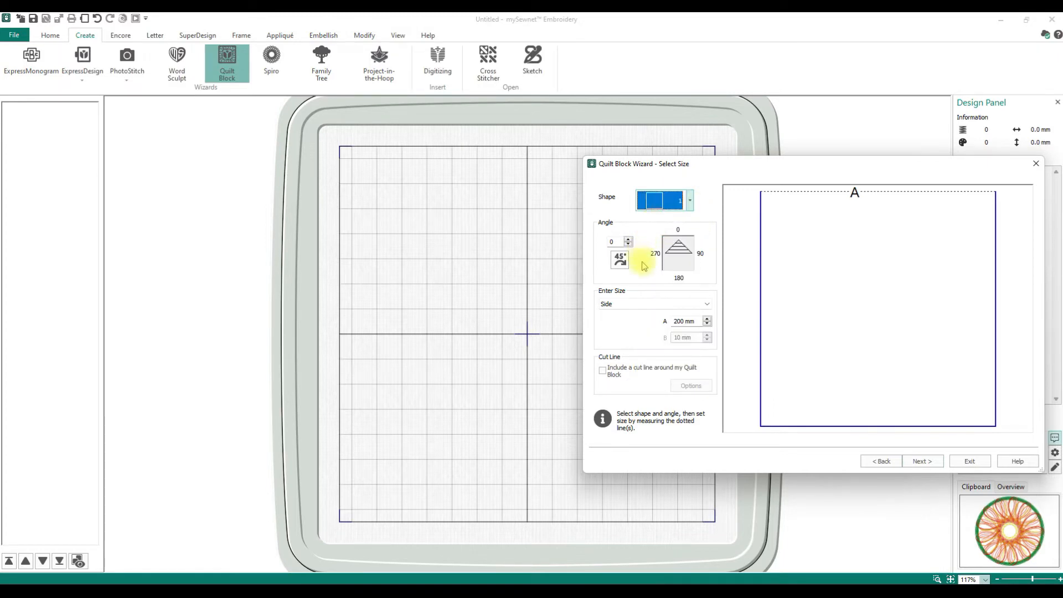
mouse_move(681, 325)
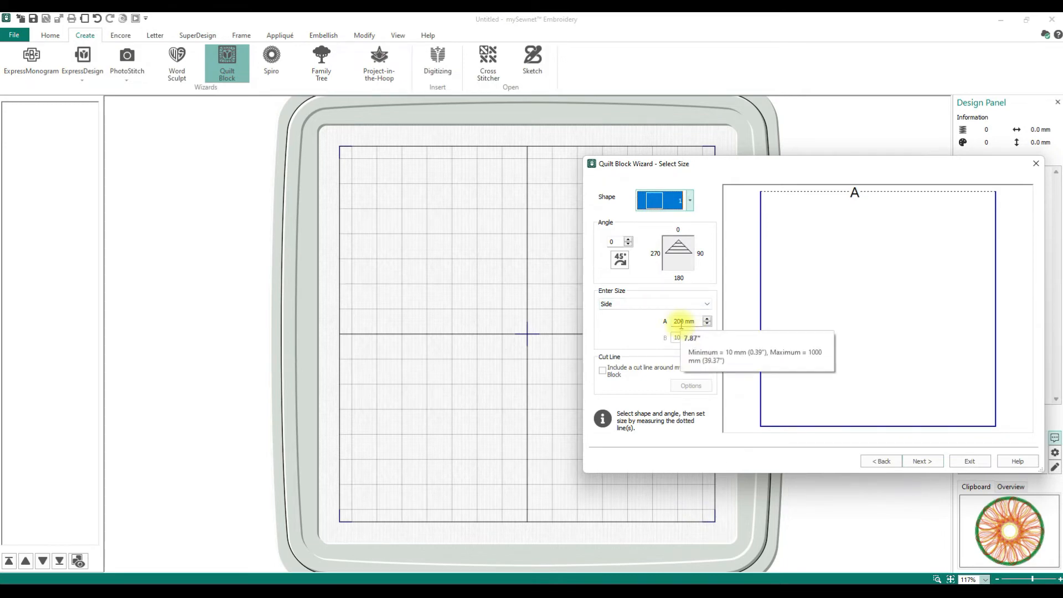
- Try a cut line around the quilt block with a 5 mm margin and switch the cut line off again
click(606, 371)
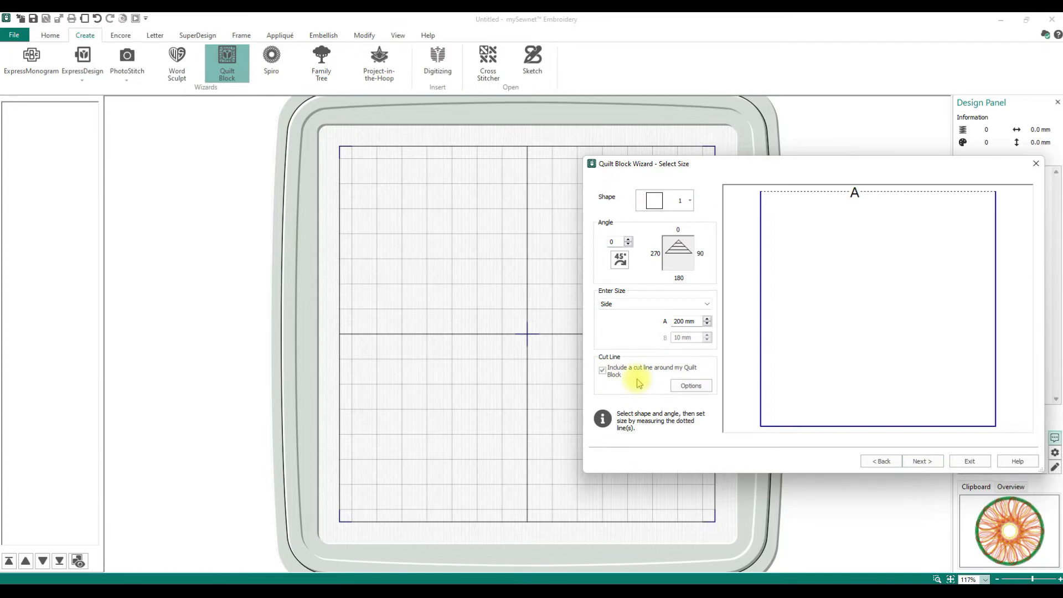
click(689, 386)
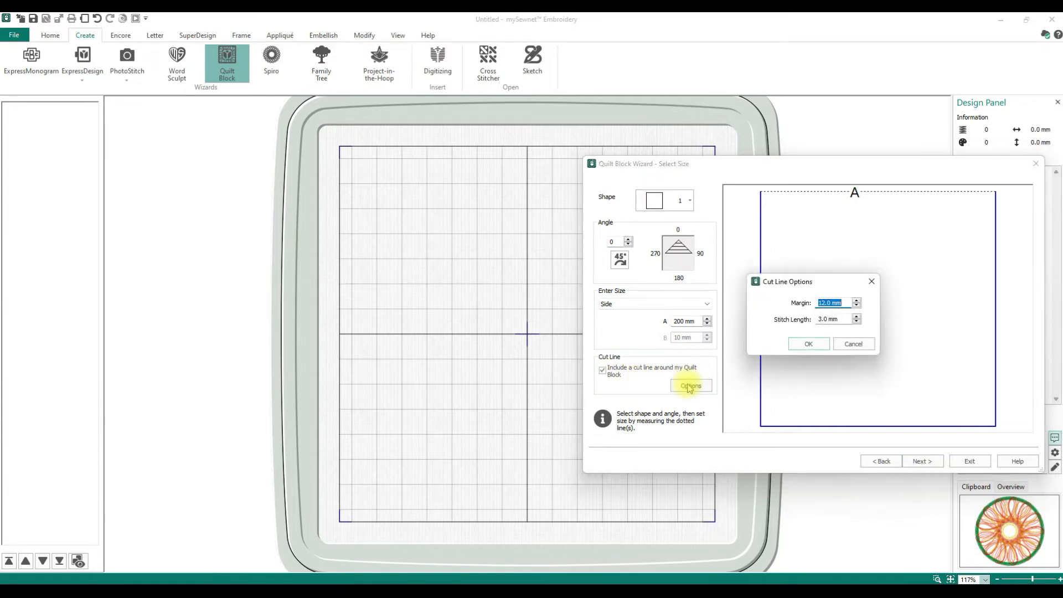
click(857, 306)
click(856, 306)
click(856, 306)
click(856, 306)
click(856, 306)
click(857, 306)
click(856, 306)
click(857, 306)
click(856, 306)
click(856, 306)
click(856, 306)
click(856, 306)
click(856, 306)
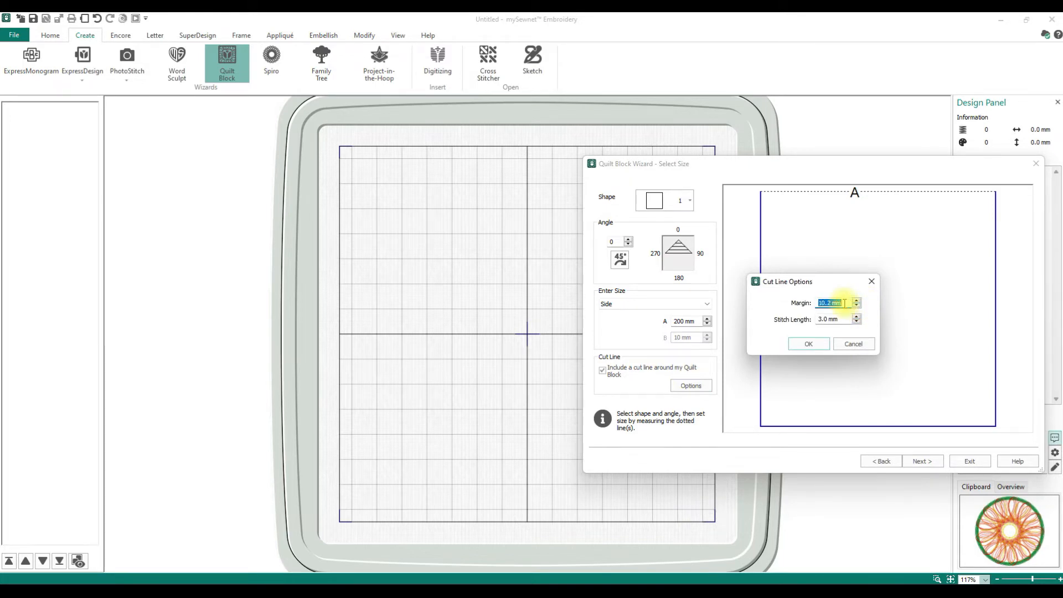
text(5)
click(804, 343)
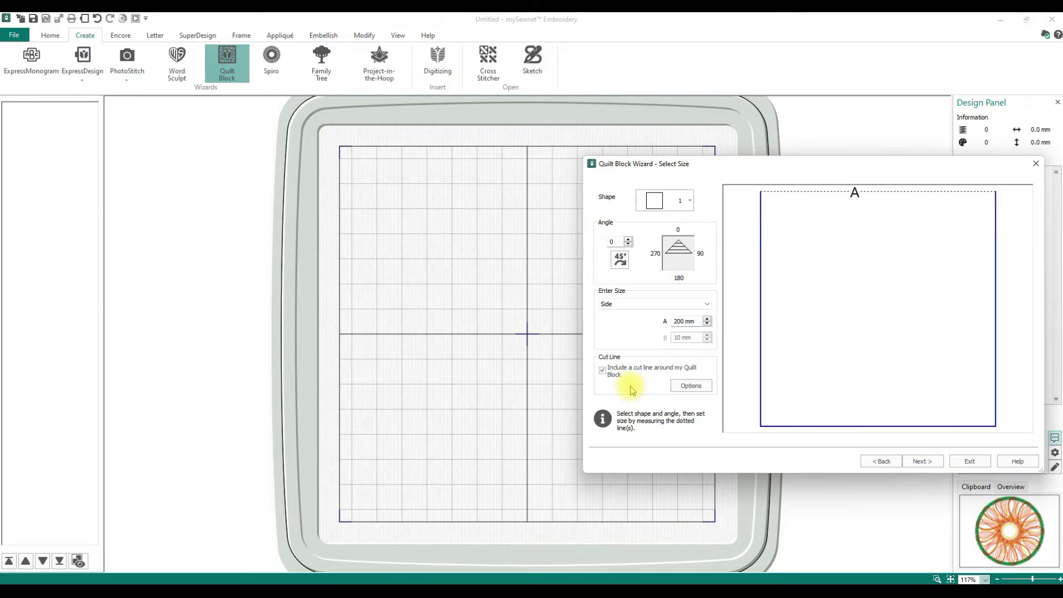
click(602, 370)
- Load the spiro design from the clipboard as the block's inner embroidery and rotate it to 90 degrees
click(919, 460)
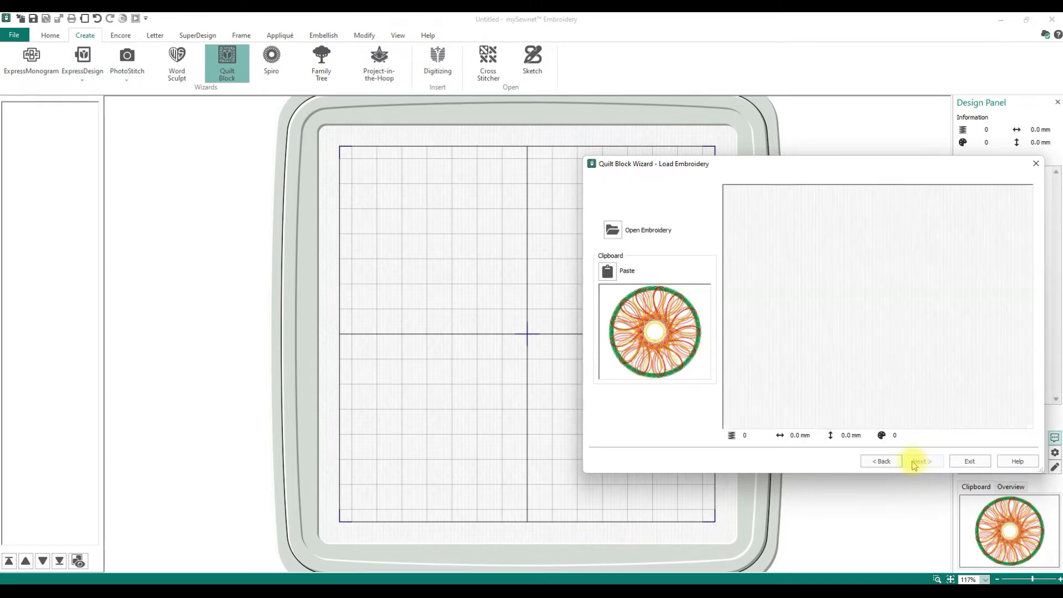
click(606, 271)
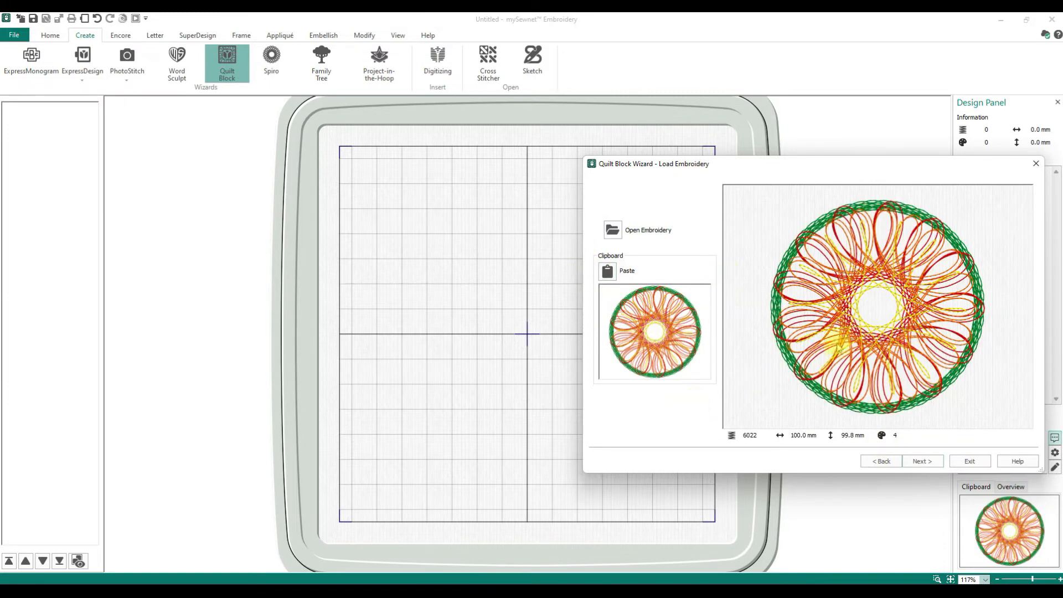
click(921, 462)
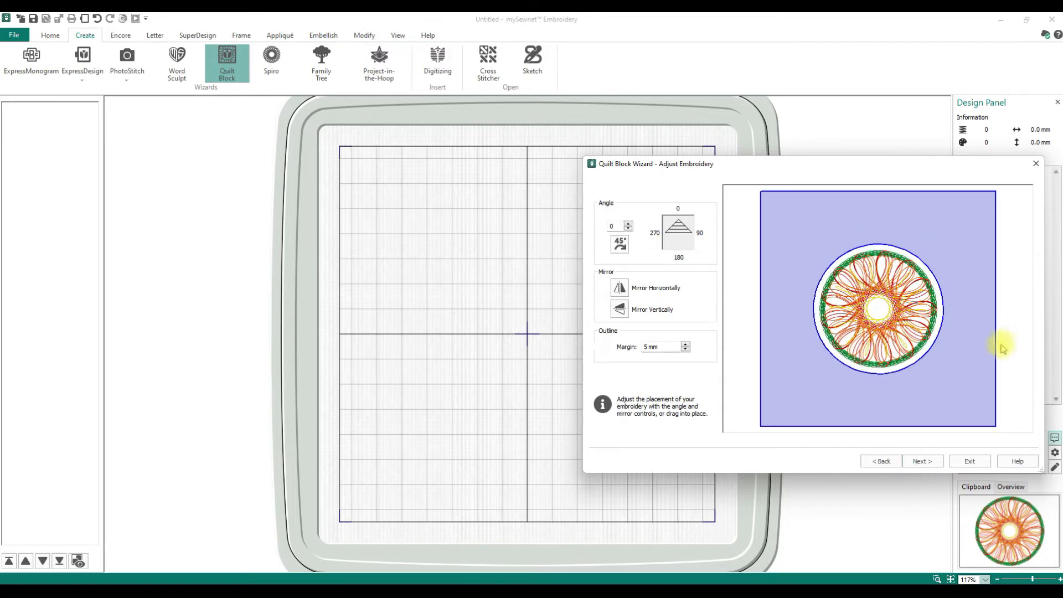
click(619, 247)
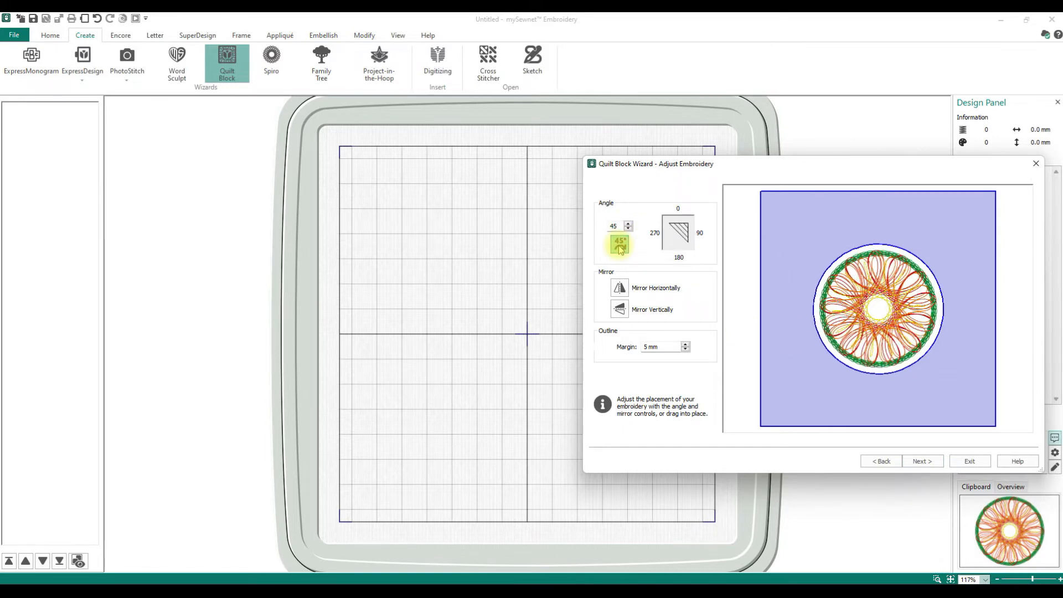
click(619, 247)
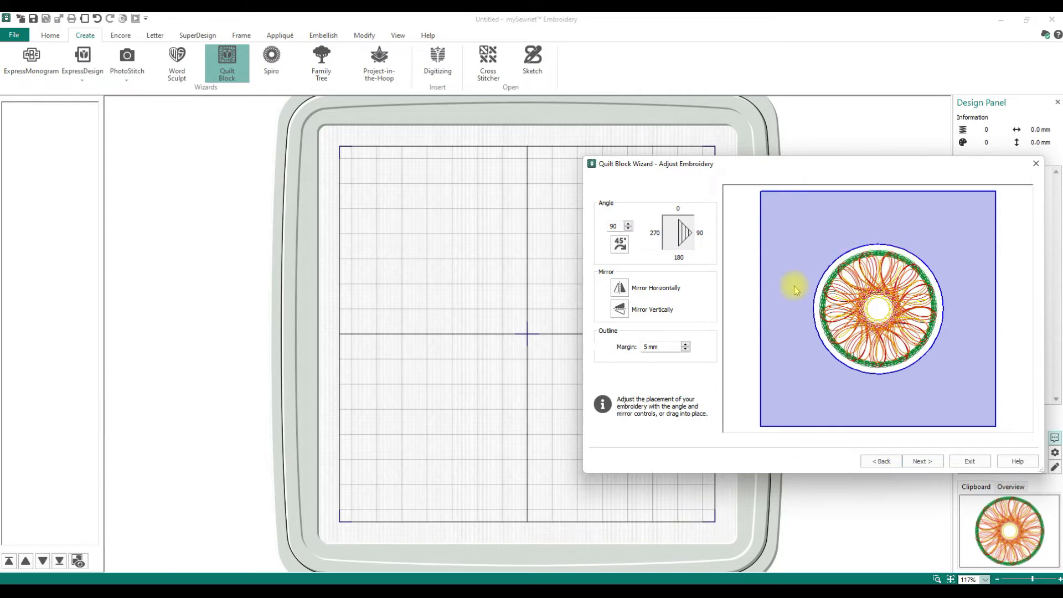
- Try an outline margin of 0 mm around the embroidery and return it to 5 mm
click(685, 349)
click(685, 350)
click(685, 349)
click(685, 349)
click(685, 349)
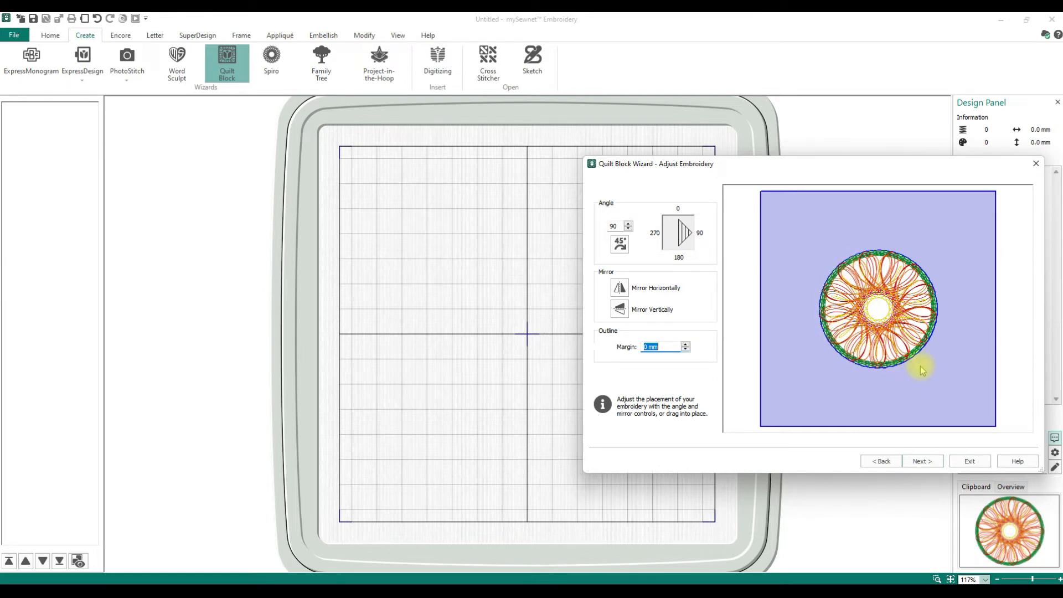
click(685, 343)
click(685, 343)
click(686, 343)
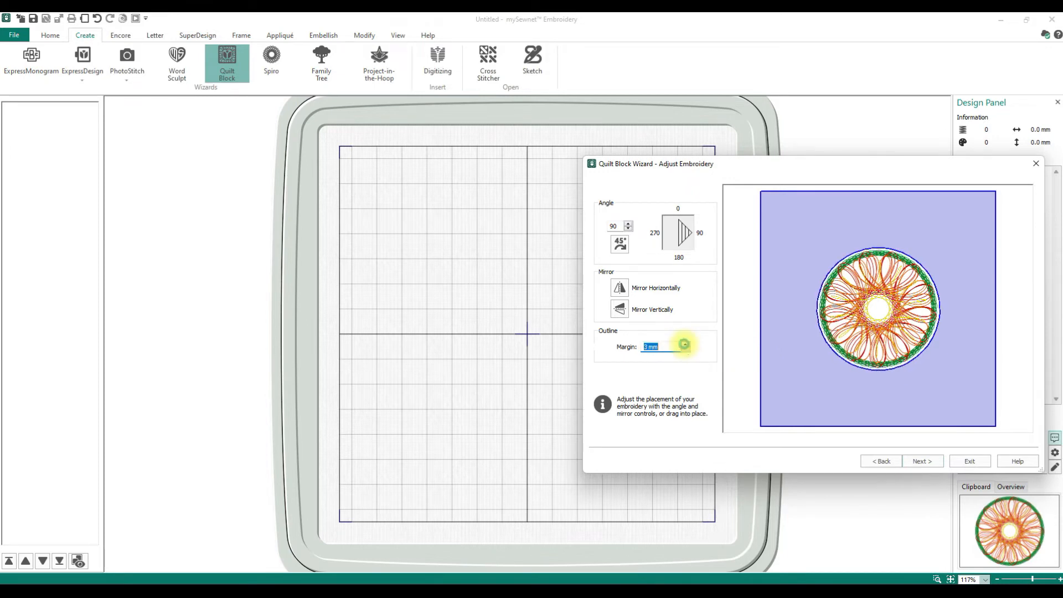
click(685, 343)
click(685, 343)
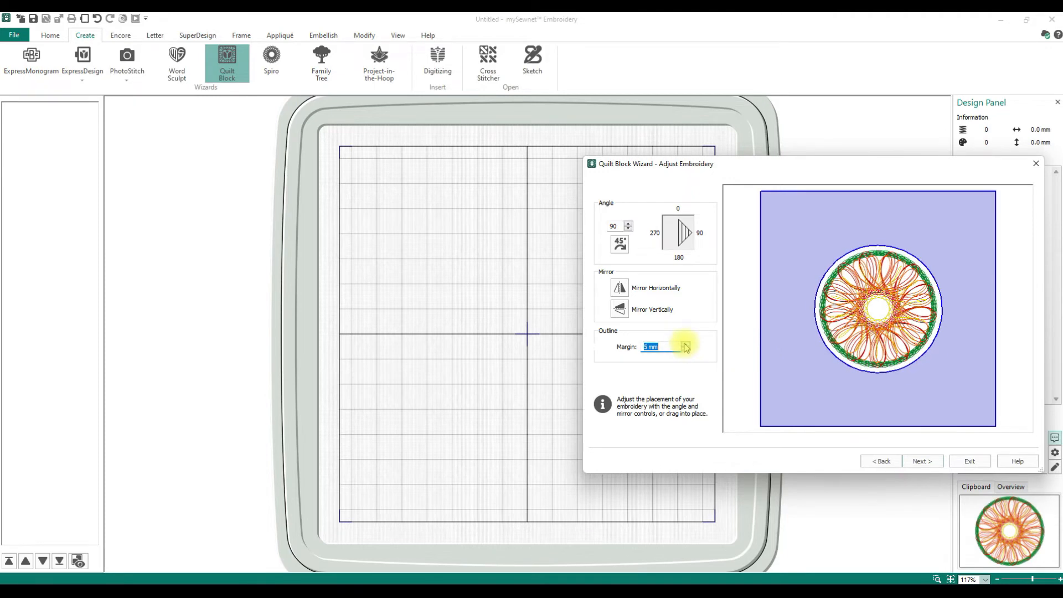
- Try the embroidery near the quilt block's lower-left corner and move it back to the block's centre
drag(887, 336, 840, 381)
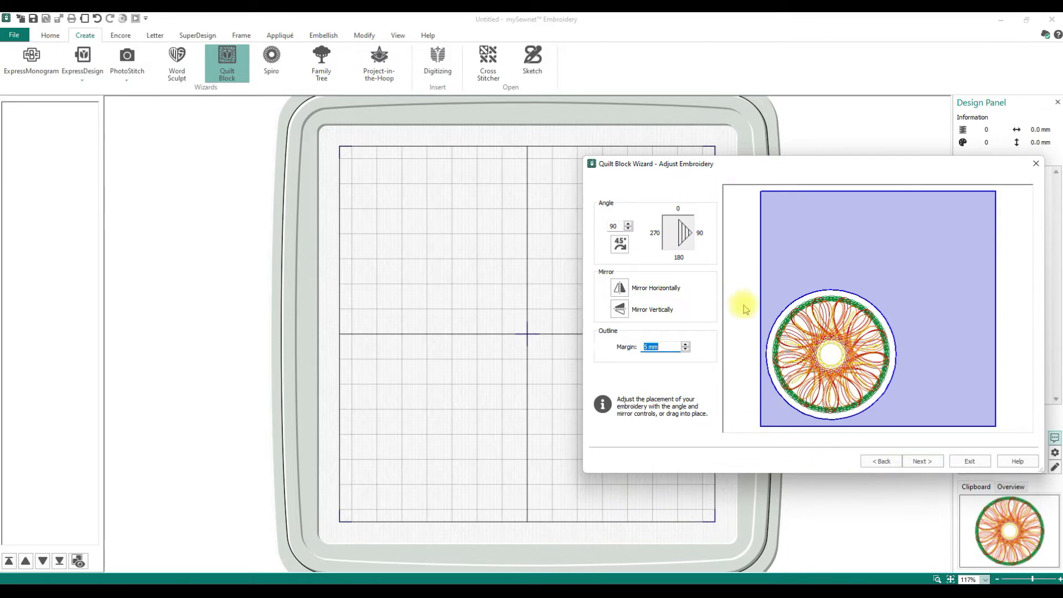
drag(813, 326, 855, 301)
drag(851, 290, 861, 284)
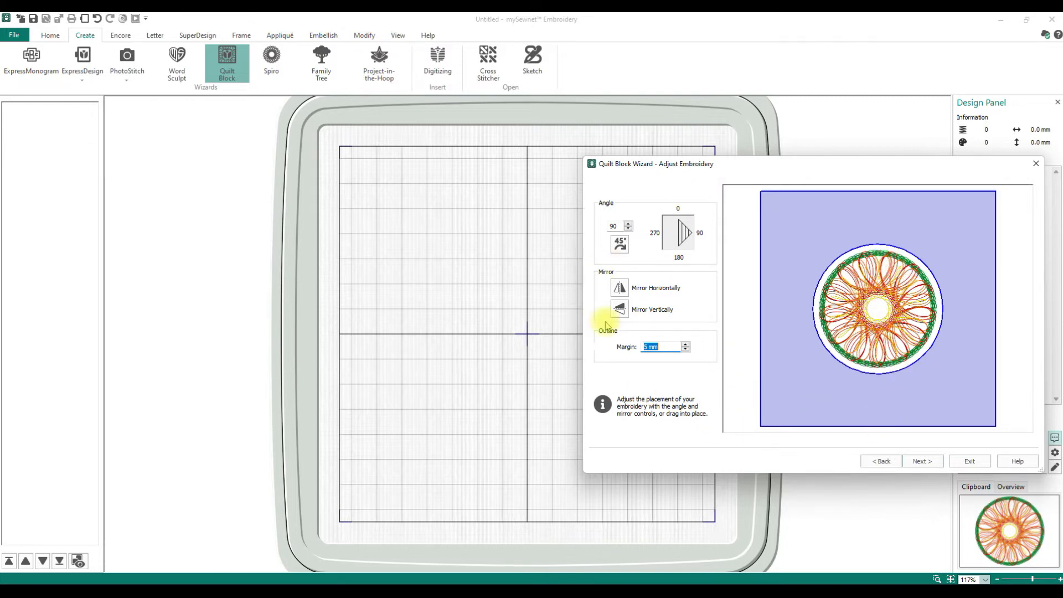
- Give the block's stipple fill a gap of 15 mm and the Straight style
click(930, 461)
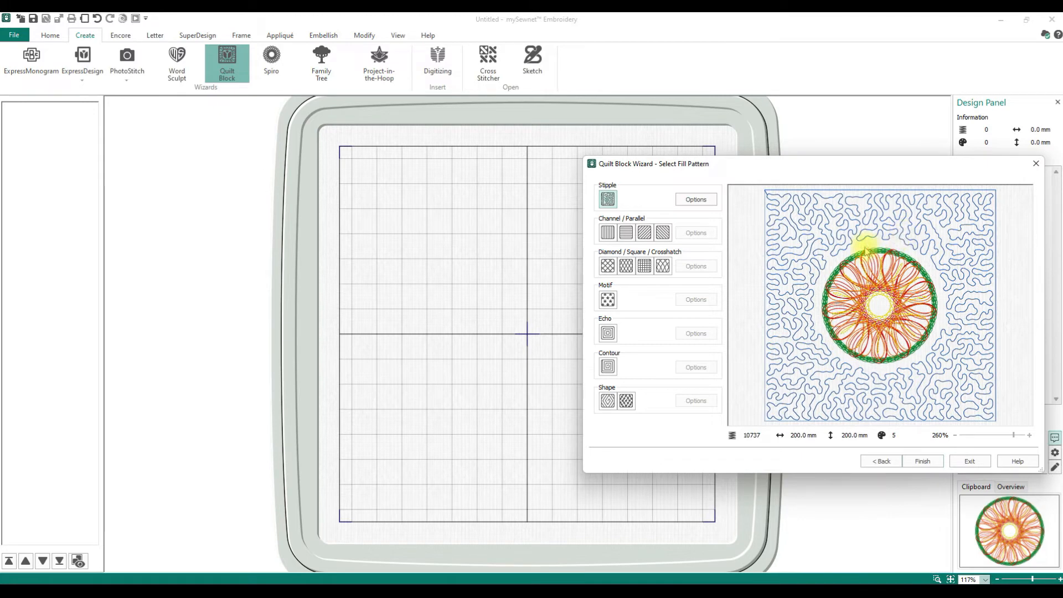
click(685, 204)
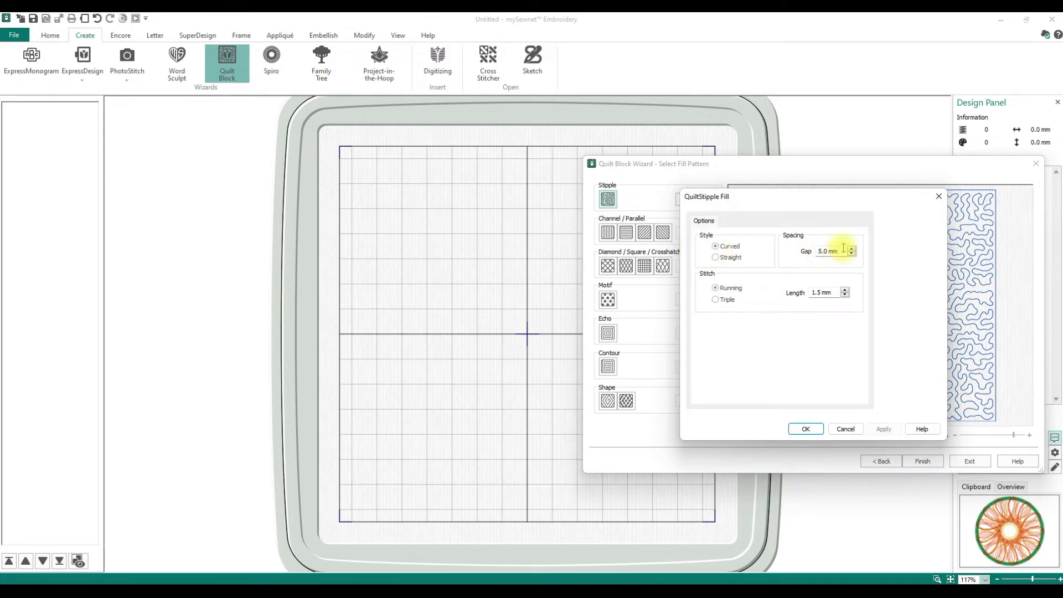
click(818, 251)
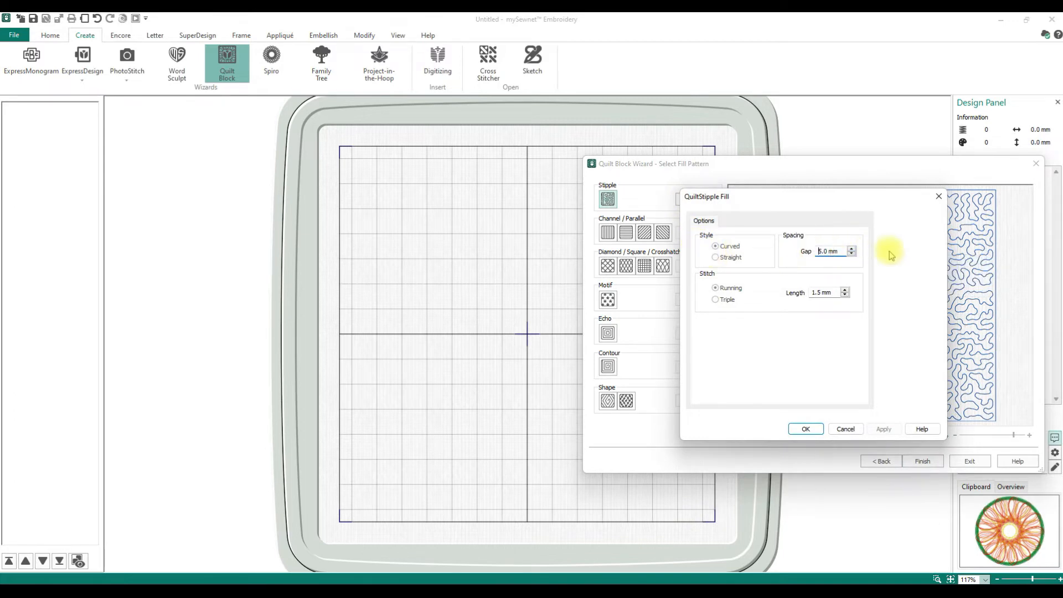
text(1)
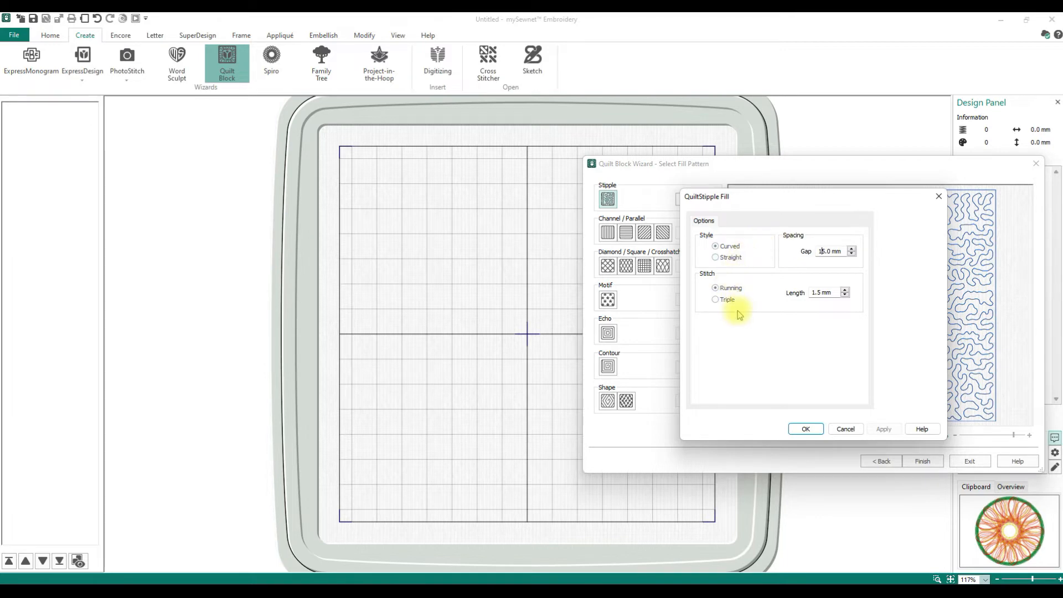
click(715, 257)
click(805, 429)
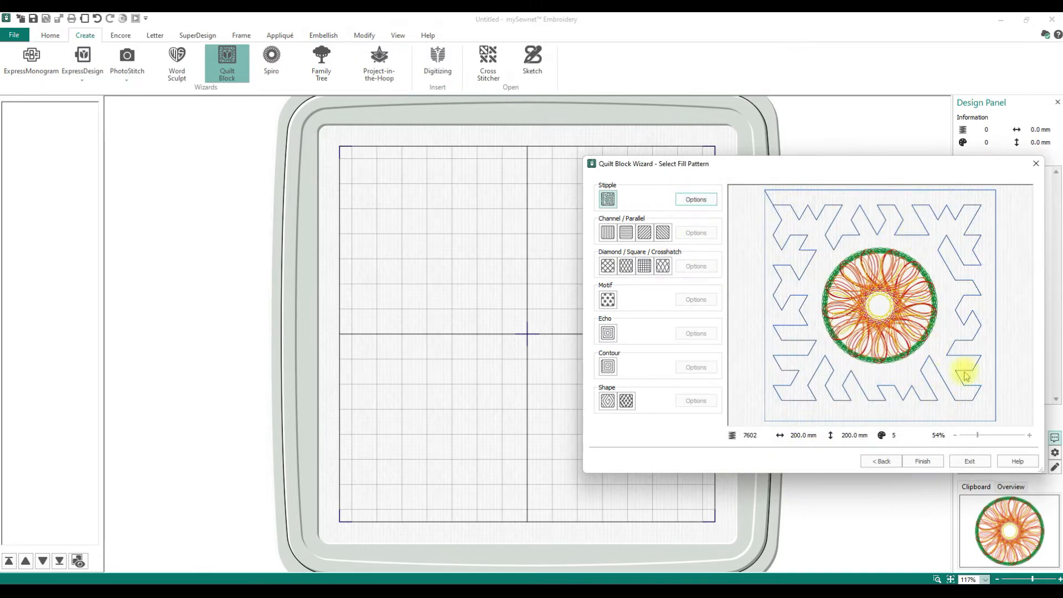
- Set the stipple fill's gap to 5 mm
click(696, 199)
drag(822, 253, 818, 252)
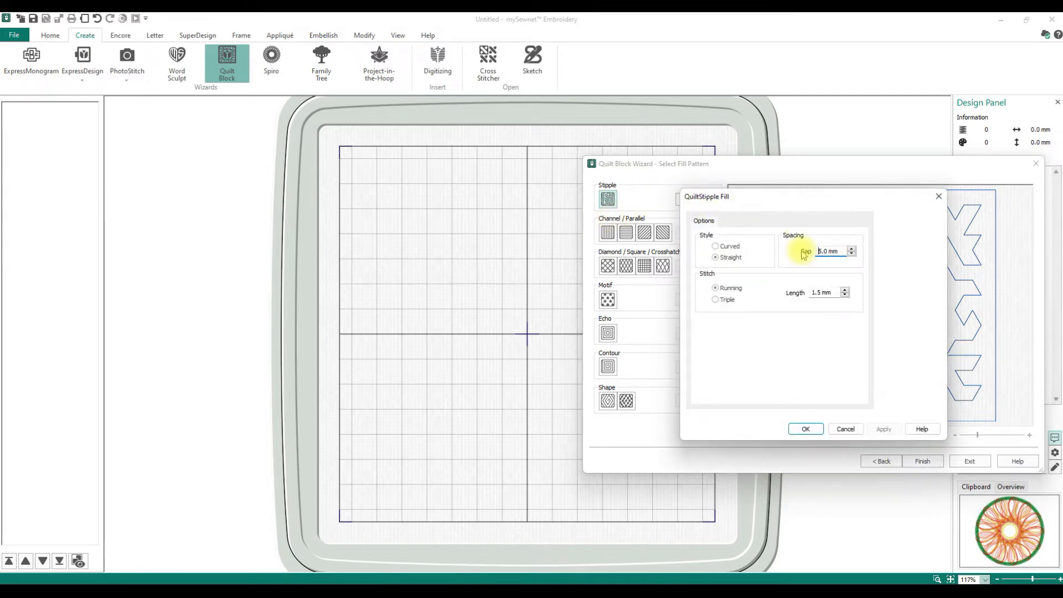
click(806, 430)
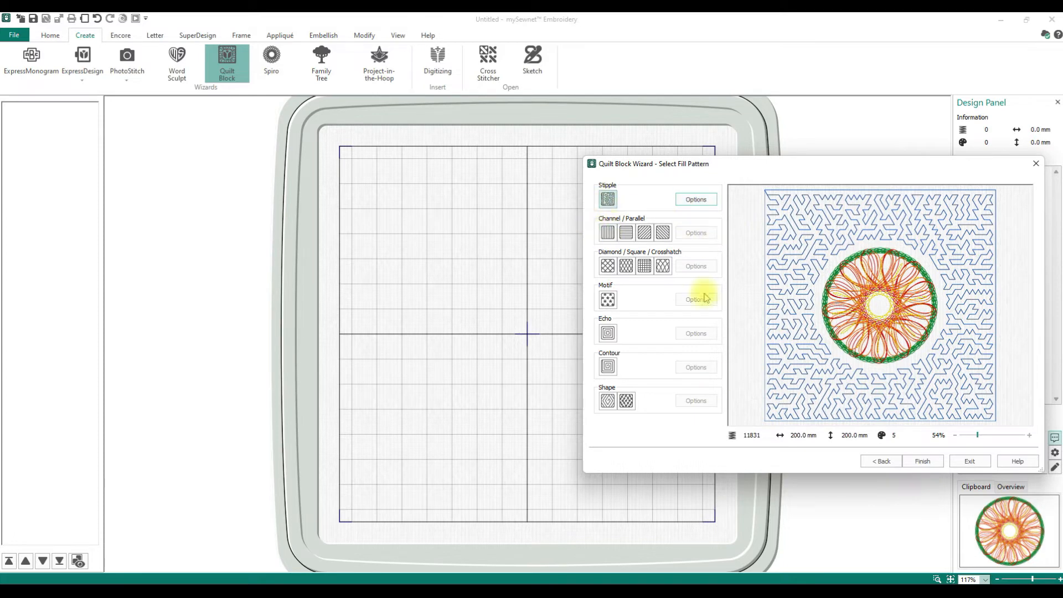
- Try the vertical channel fill on the quilt block with a gap of 15 mm
click(607, 232)
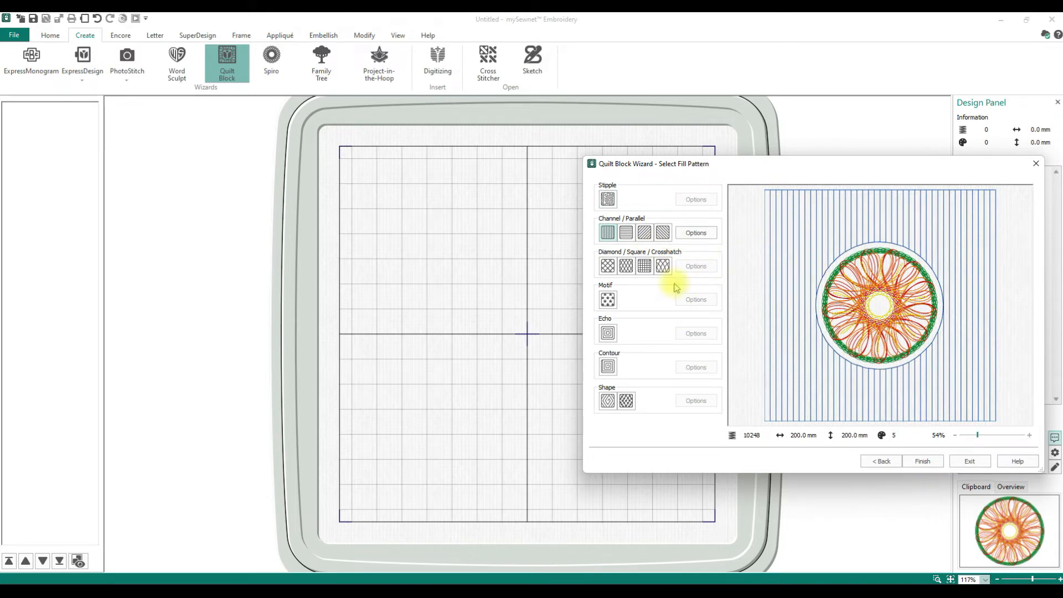
click(692, 234)
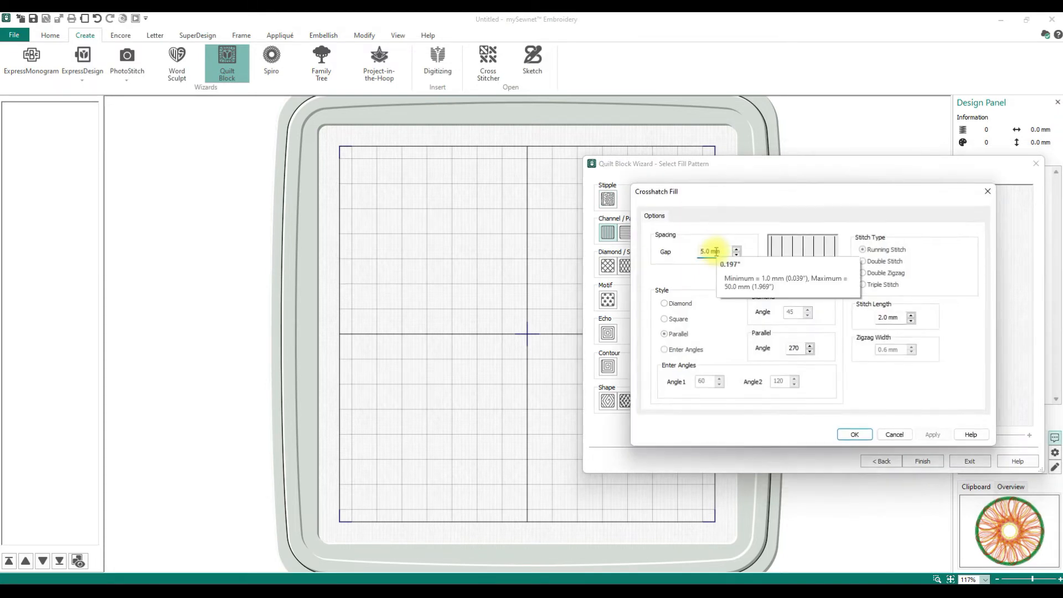
click(701, 251)
text(1)
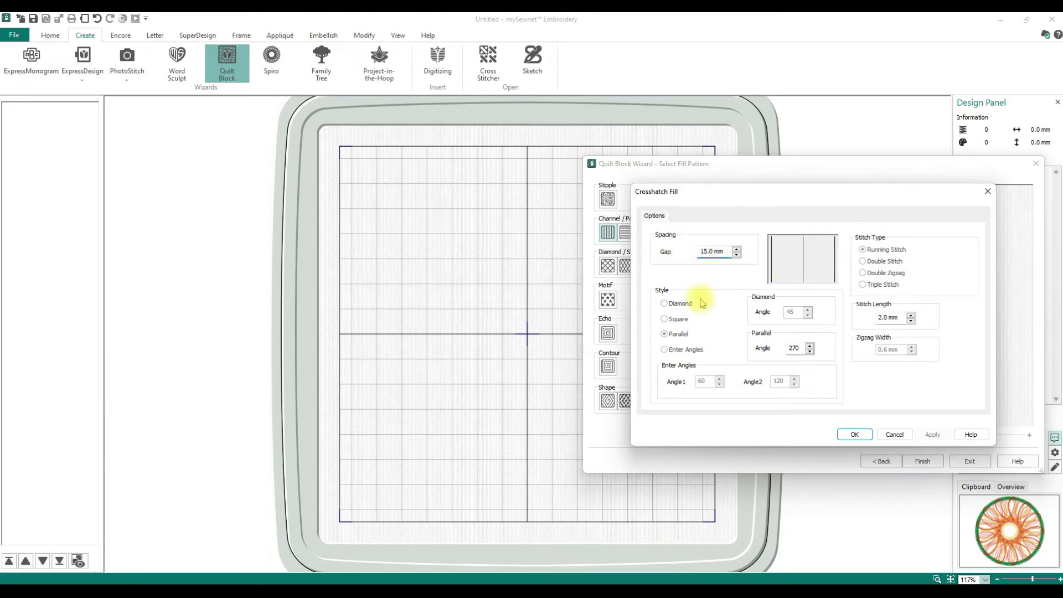
- Compare the Diamond, Square, Parallel and Enter Angles styles for the channel fill and choose Diamond
click(665, 304)
click(666, 320)
click(666, 334)
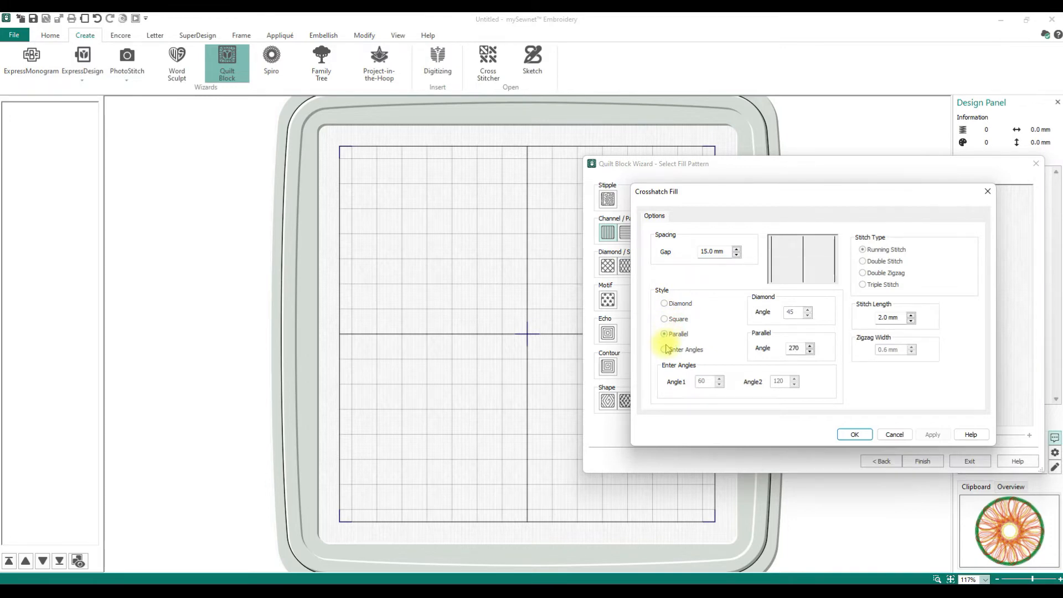
click(665, 351)
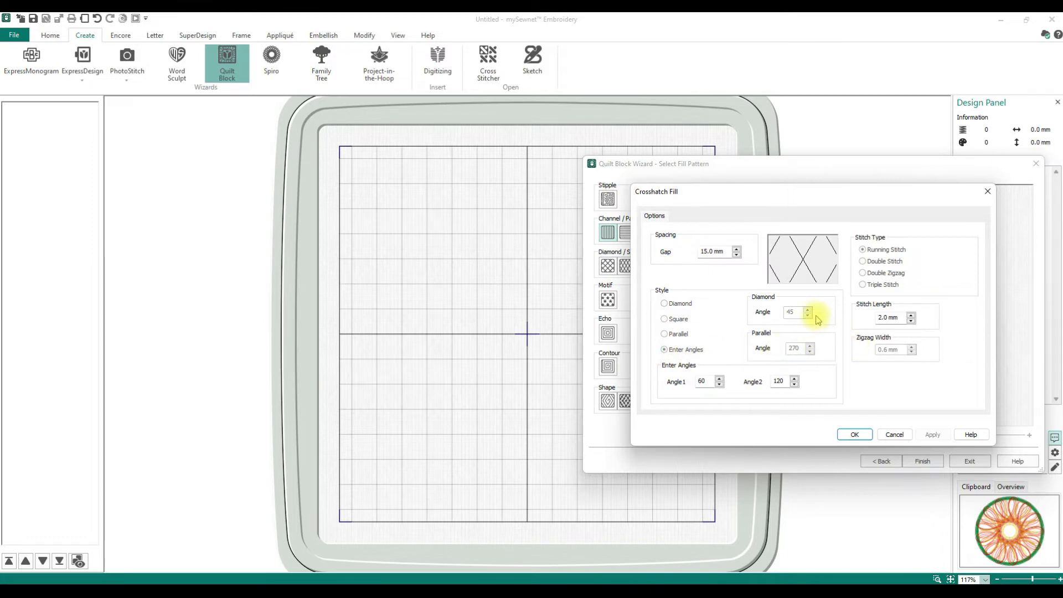
click(665, 303)
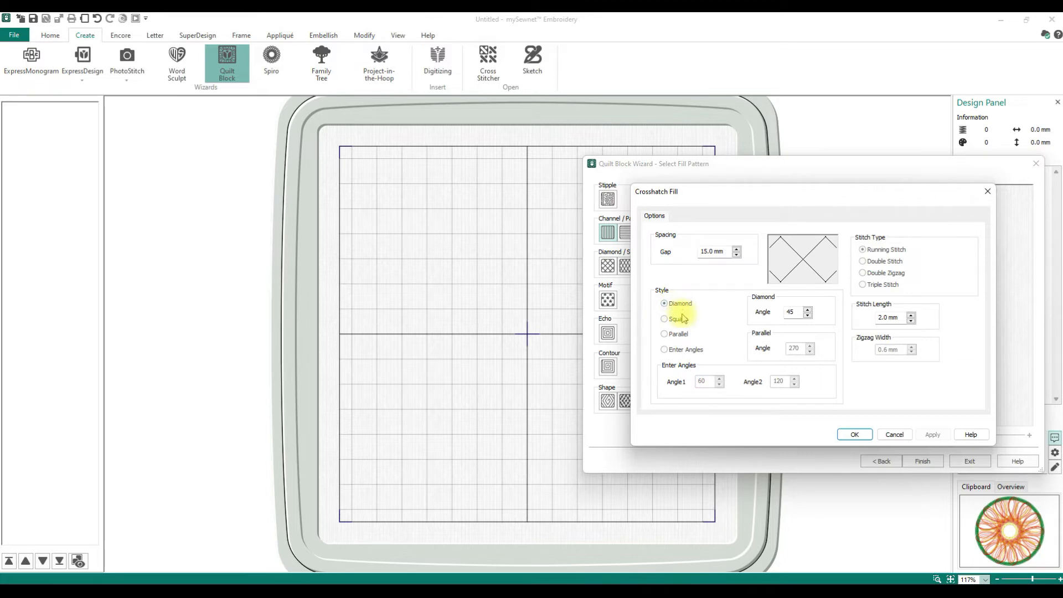
- Give the diamond-style fill a Double Zigzag stitch with a zigzag width of 3.0 mm and apply it
click(887, 273)
click(909, 346)
click(909, 346)
click(909, 346)
click(909, 346)
click(909, 345)
click(909, 346)
click(909, 346)
click(910, 346)
click(910, 346)
click(909, 346)
click(909, 346)
click(909, 346)
click(909, 346)
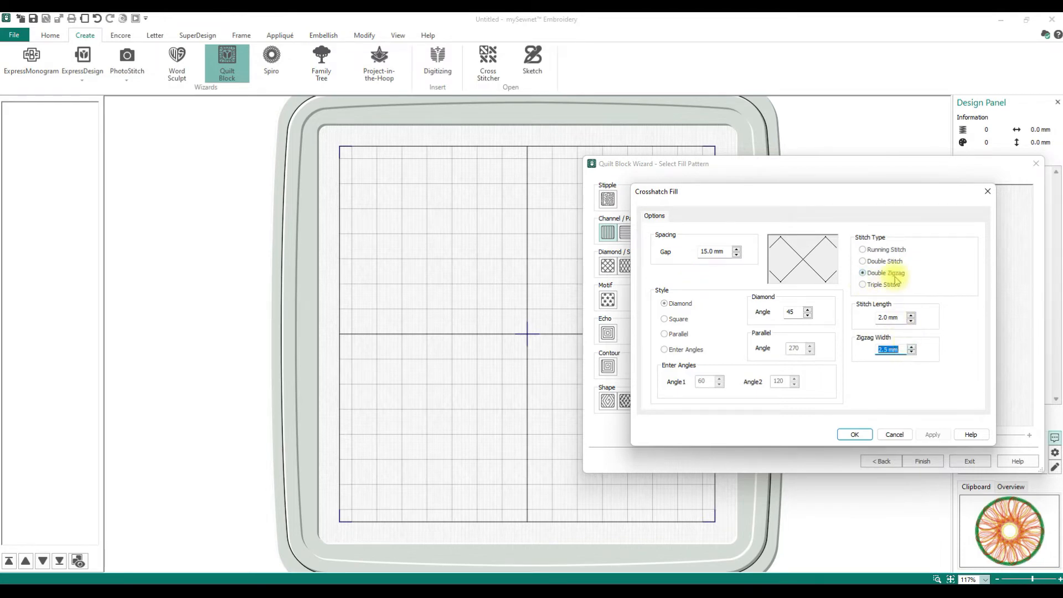
click(911, 347)
click(910, 347)
click(911, 346)
click(910, 346)
click(911, 347)
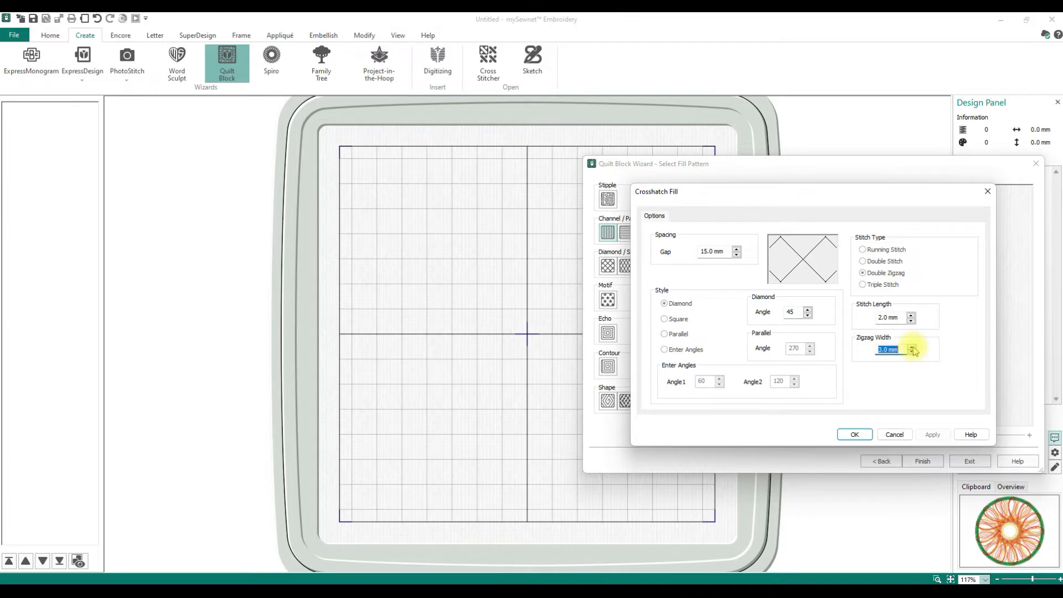
click(855, 435)
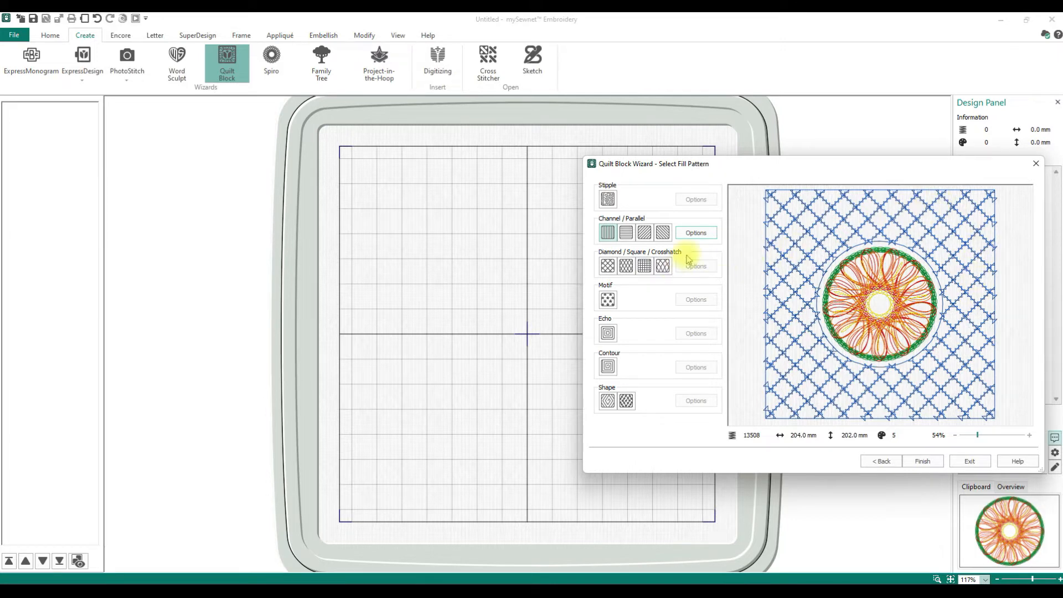
- Try the rising diagonal parallel fill with a gap of 15 mm and Triple Stitch
click(645, 233)
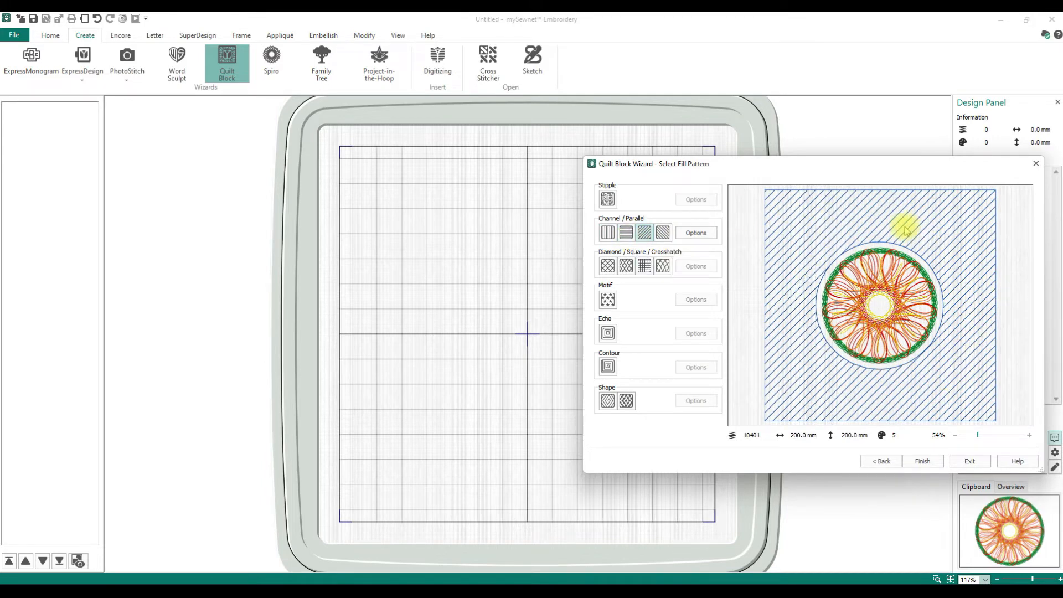
click(695, 233)
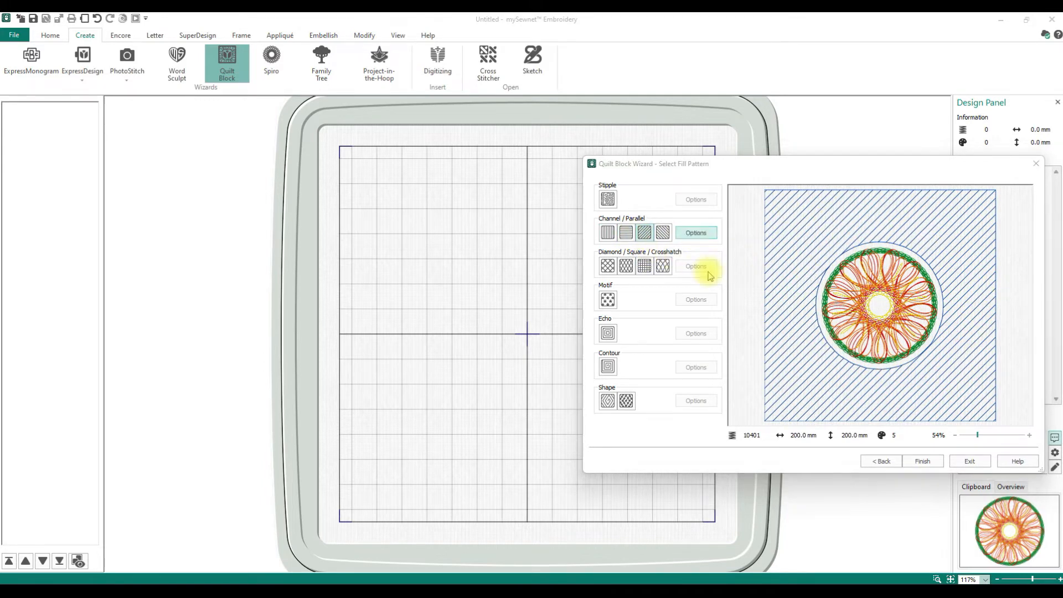
text(15.0)
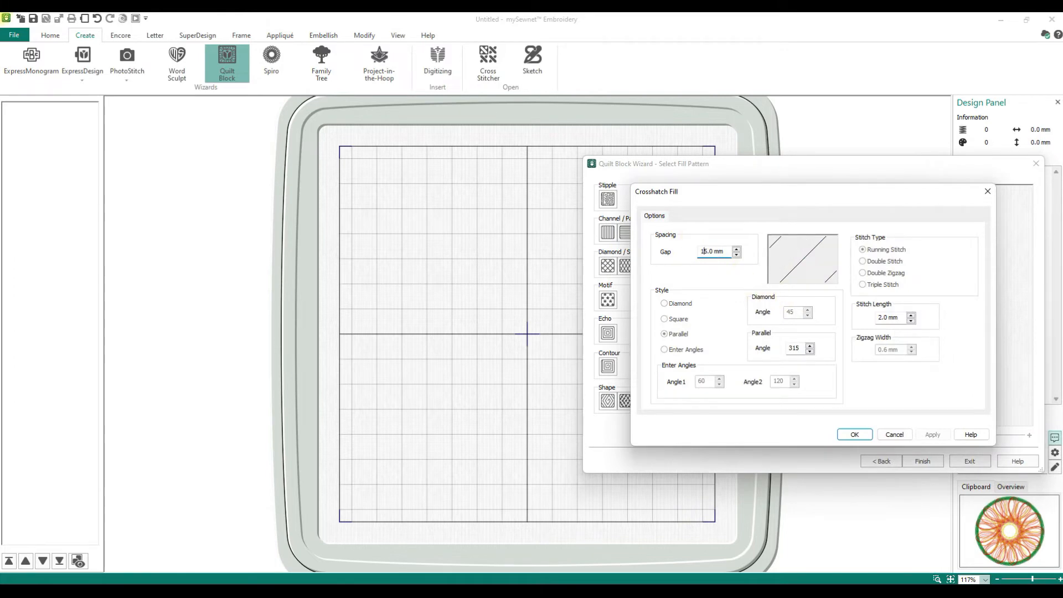
click(864, 284)
click(858, 435)
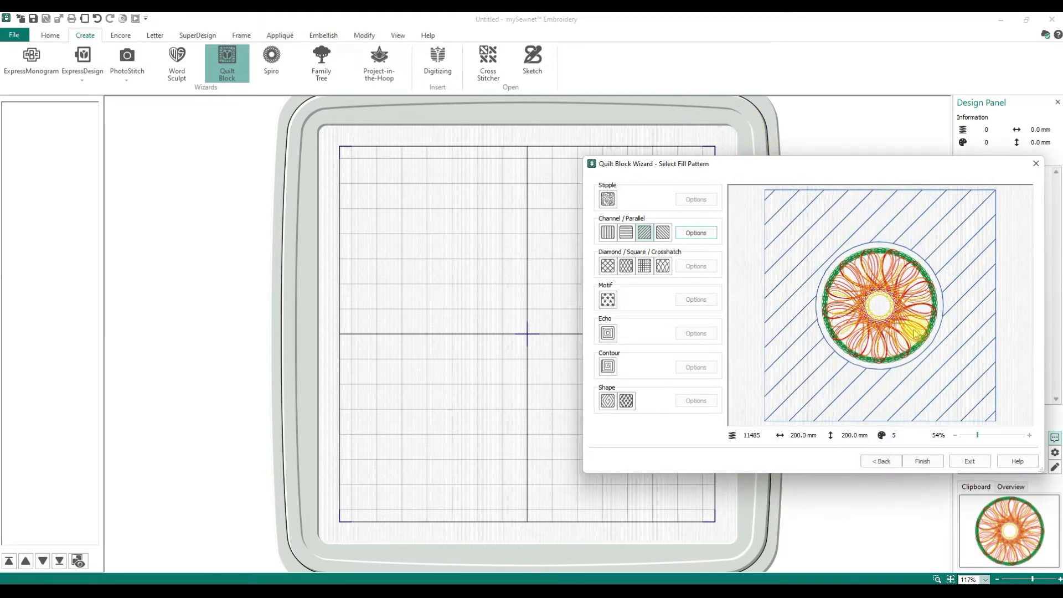
- Preview the three straight diamond and square crosshatch fills and choose the curved crosshatch fill
click(612, 269)
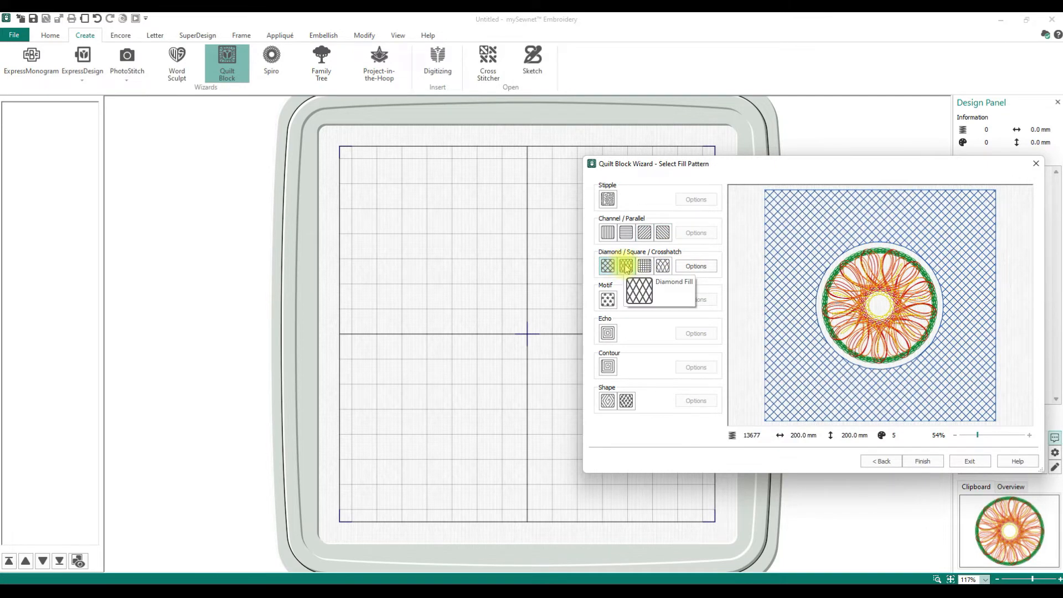
click(625, 267)
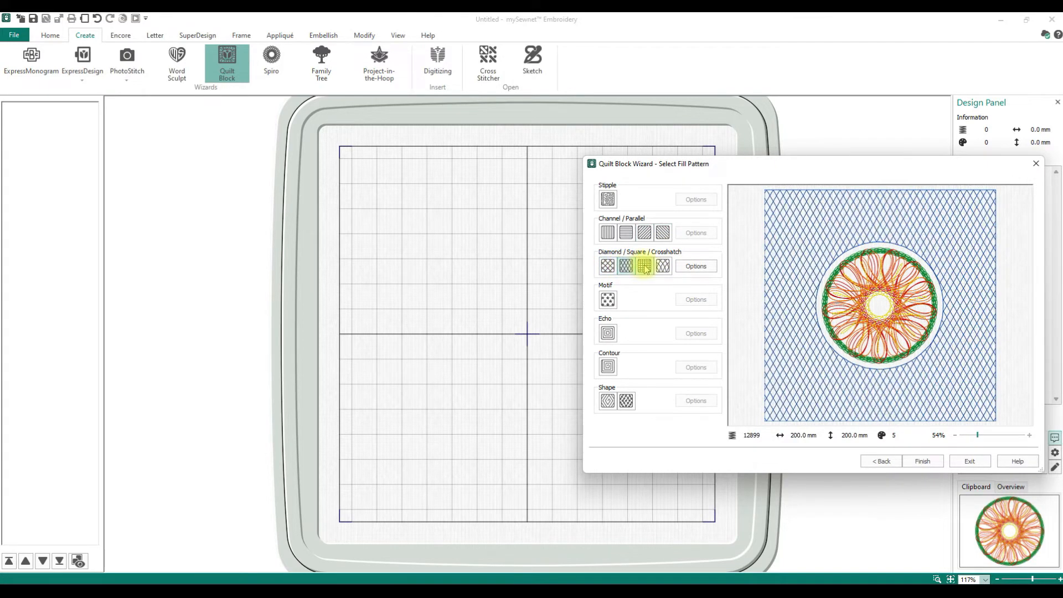
click(645, 268)
click(663, 267)
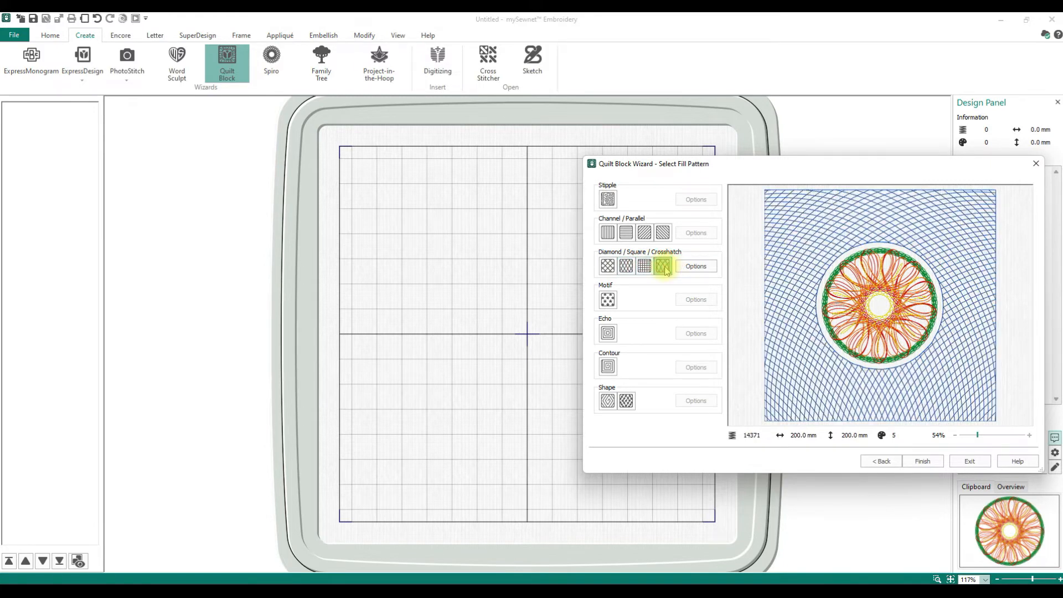
- Set the curved crosshatch fill's gap to 15 mm and uncover the quilt block preview behind the options
click(690, 266)
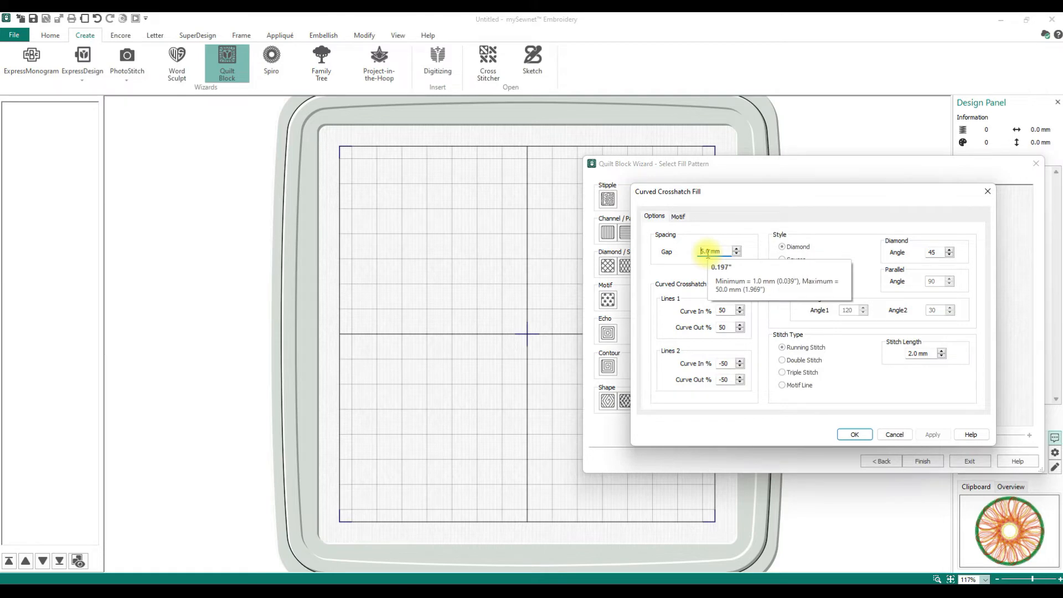
text(1)
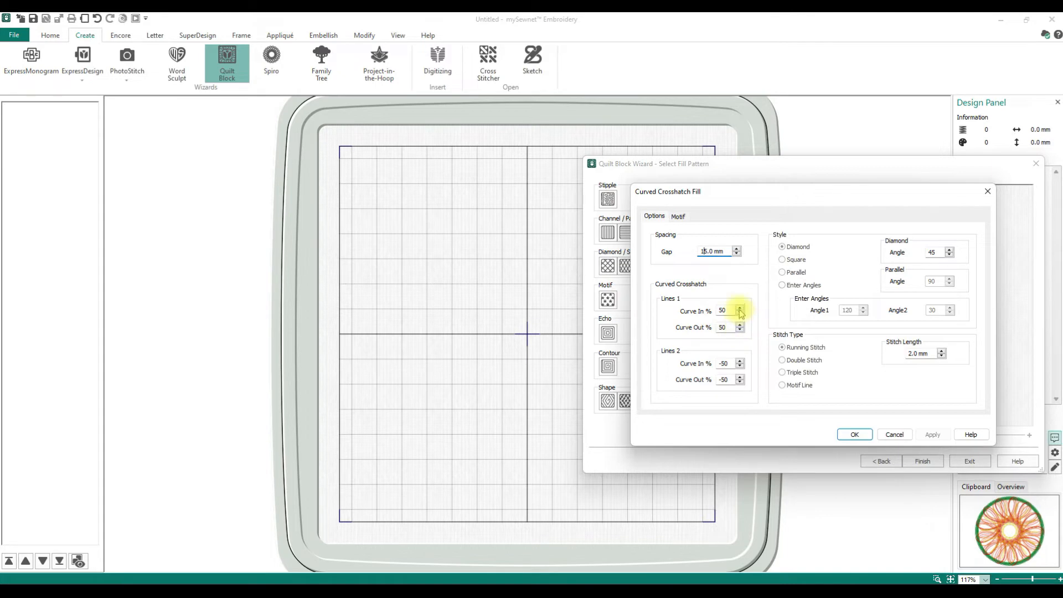
drag(840, 202, 626, 198)
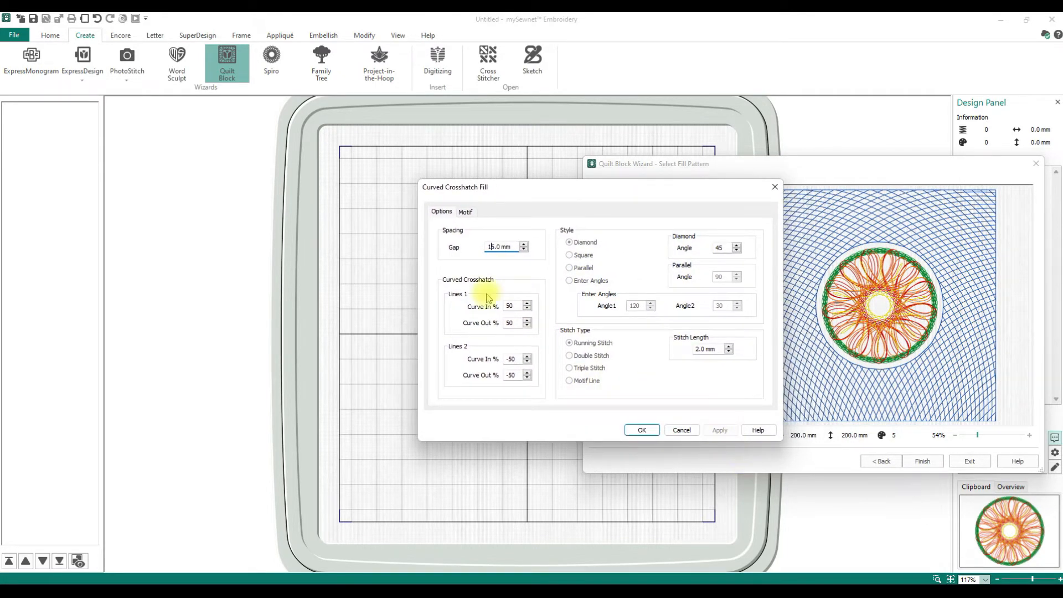
- Set Curve In to 75% for Lines 1 and -75% for Lines 2, and apply the fill with Double Stitch
click(527, 303)
click(526, 303)
click(527, 303)
click(526, 303)
click(526, 303)
click(526, 302)
click(526, 303)
click(527, 302)
click(526, 303)
click(527, 303)
click(526, 303)
click(526, 303)
drag(519, 359, 509, 359)
text(75)
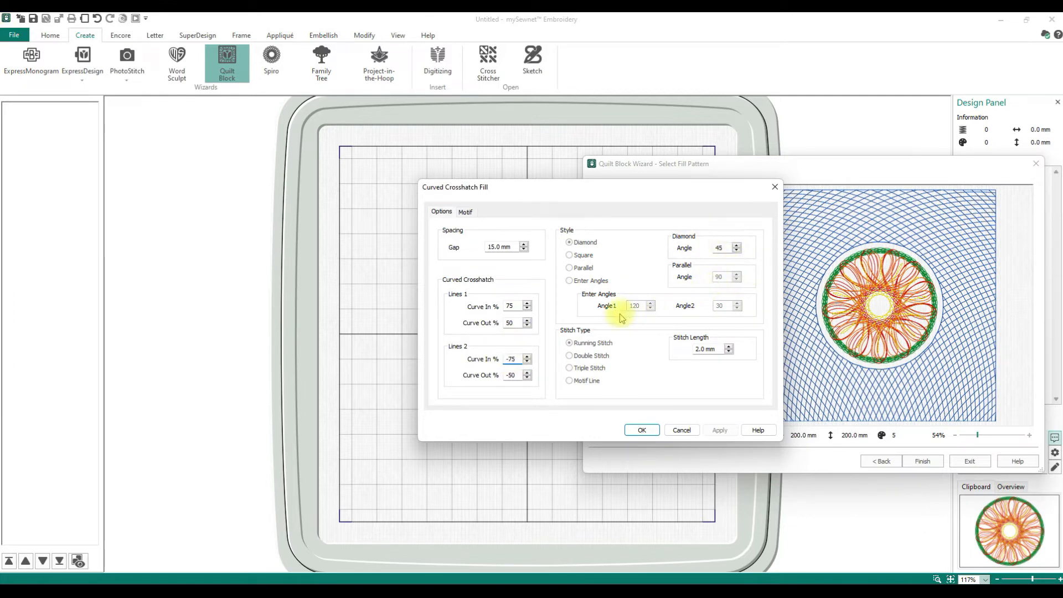
click(570, 359)
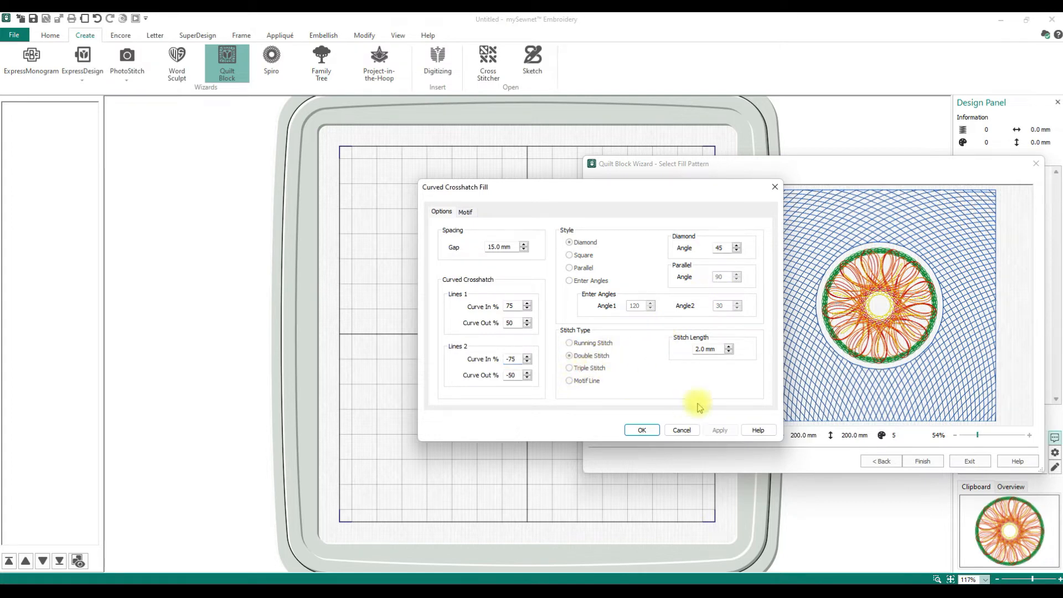
click(640, 430)
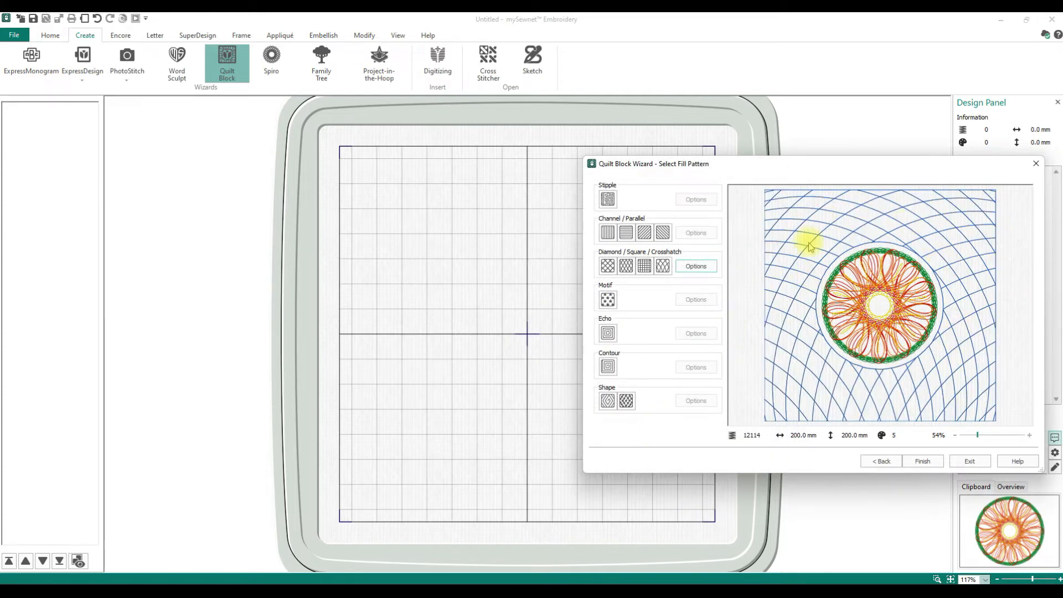
- Switch the block to a motif fill and set Motif 1 to Husqvarna Viking, F Decorative Stitches, pattern 28
click(607, 299)
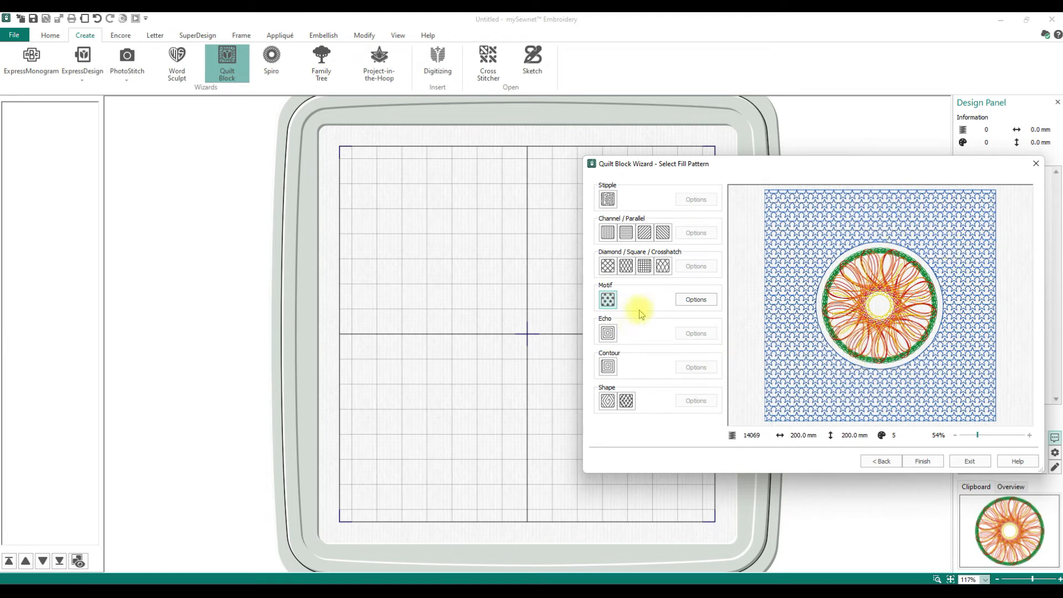
click(696, 300)
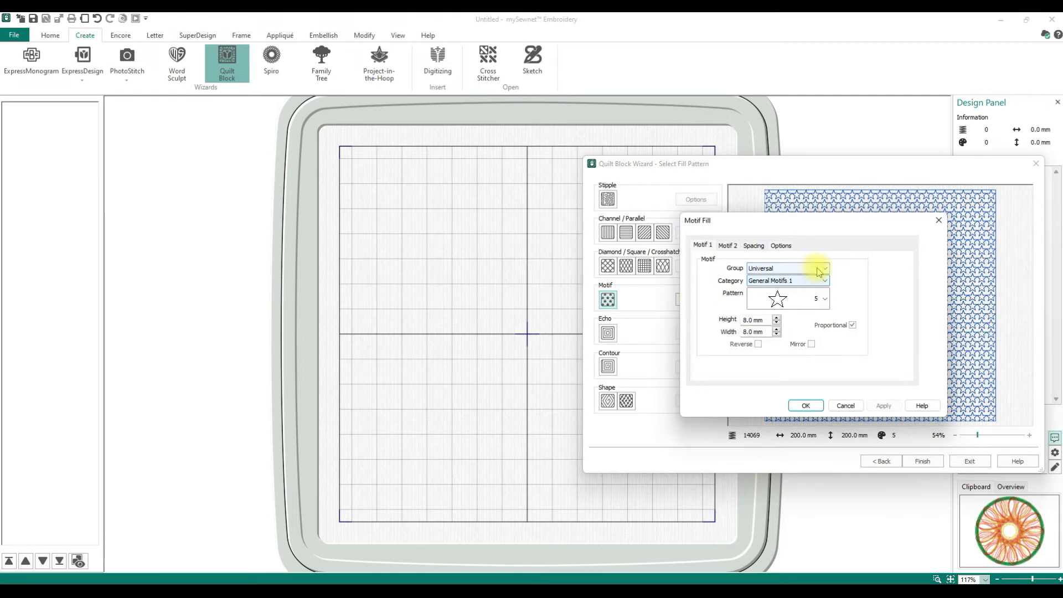
click(810, 269)
click(768, 293)
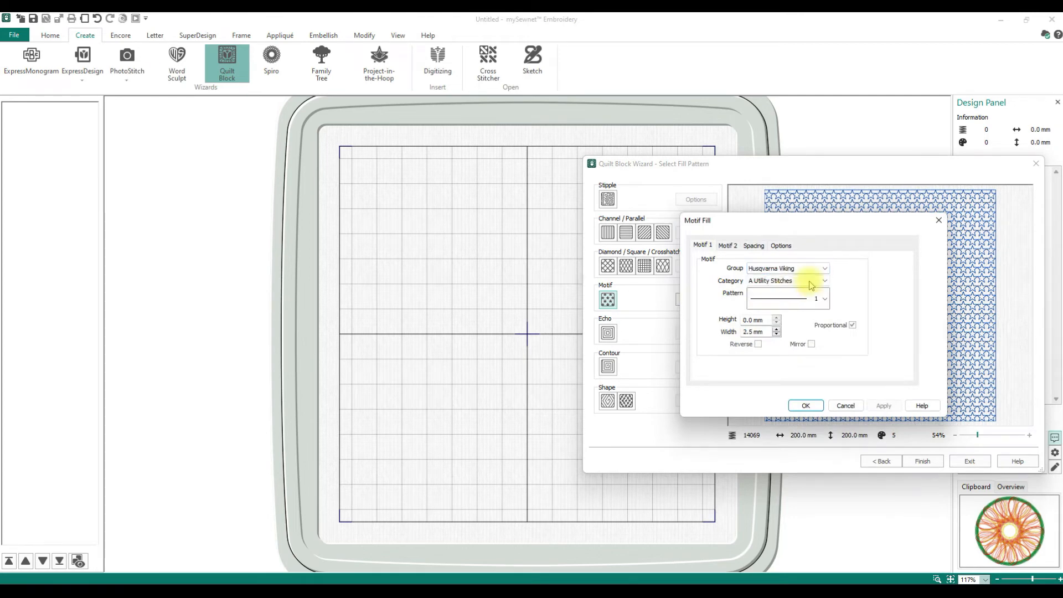
click(809, 281)
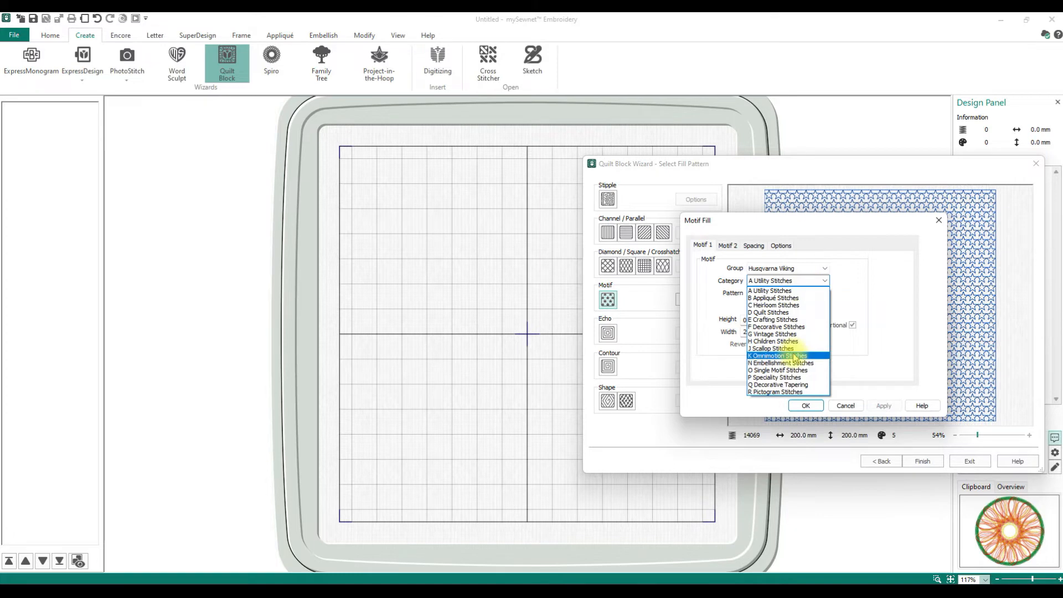
click(777, 327)
click(824, 298)
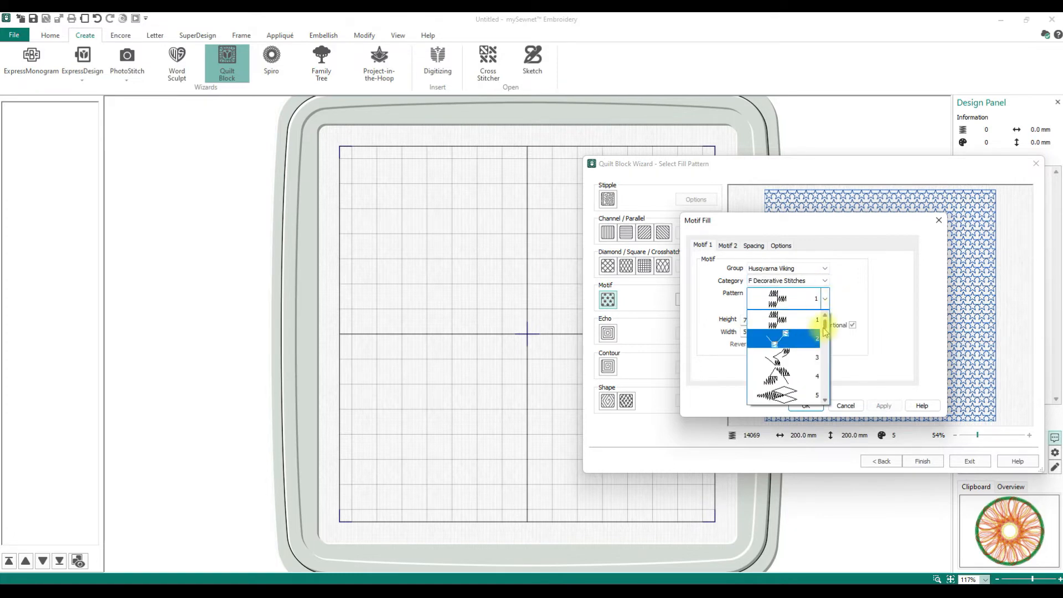
drag(825, 326, 824, 357)
click(783, 368)
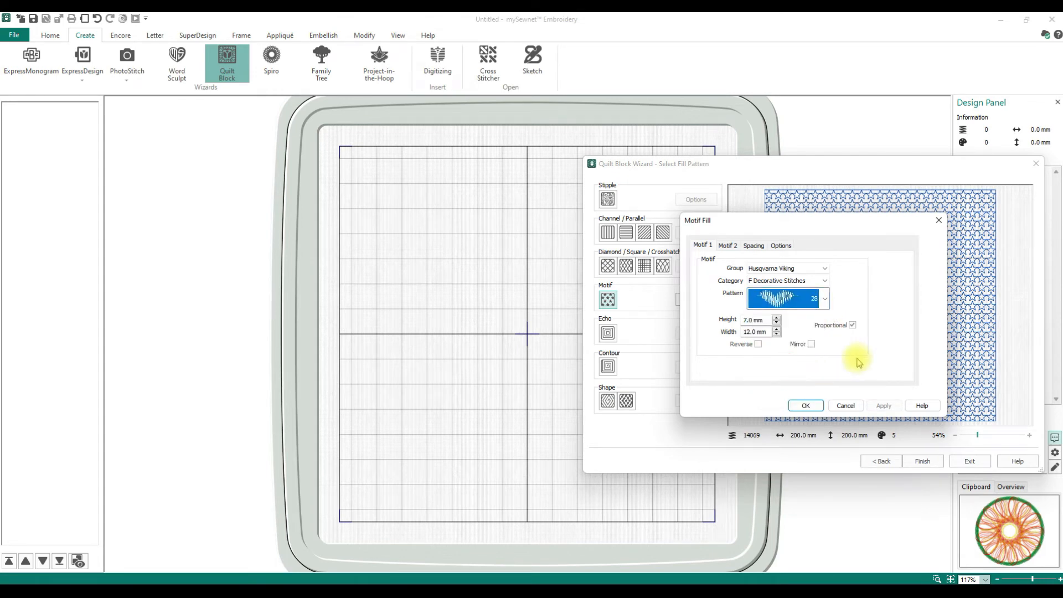
- Fine-tune the proportional size of Motif 1, keeping a height of 7.0 mm
click(777, 319)
click(777, 333)
click(777, 333)
click(777, 333)
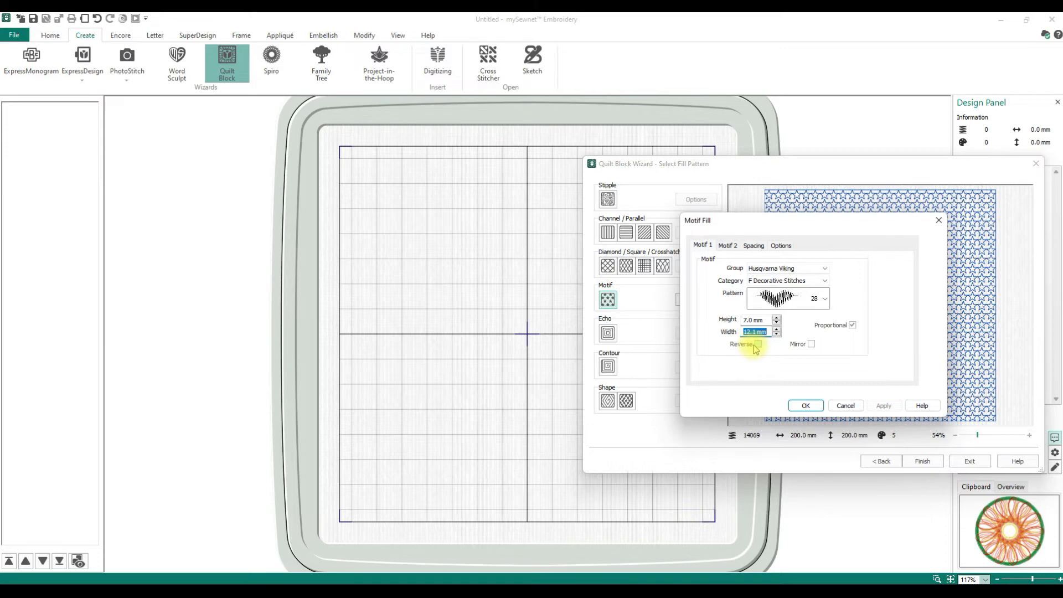
- Enable Motif 2 and set it to Husqvarna Viking, F Decorative Stitches, pattern 32, with a height of 7.0 mm
click(727, 246)
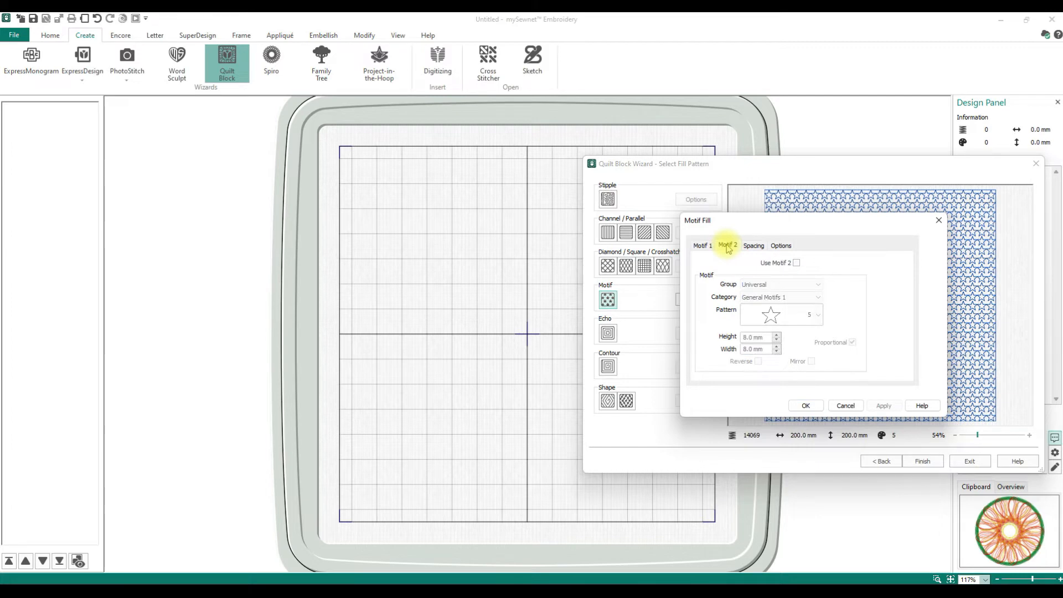
click(796, 263)
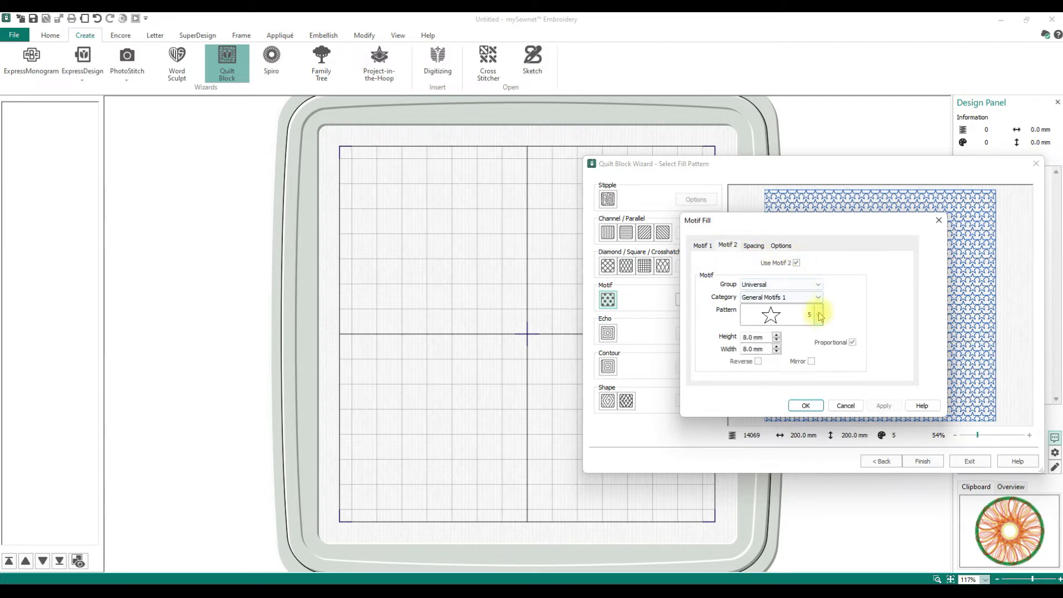
click(817, 284)
click(814, 308)
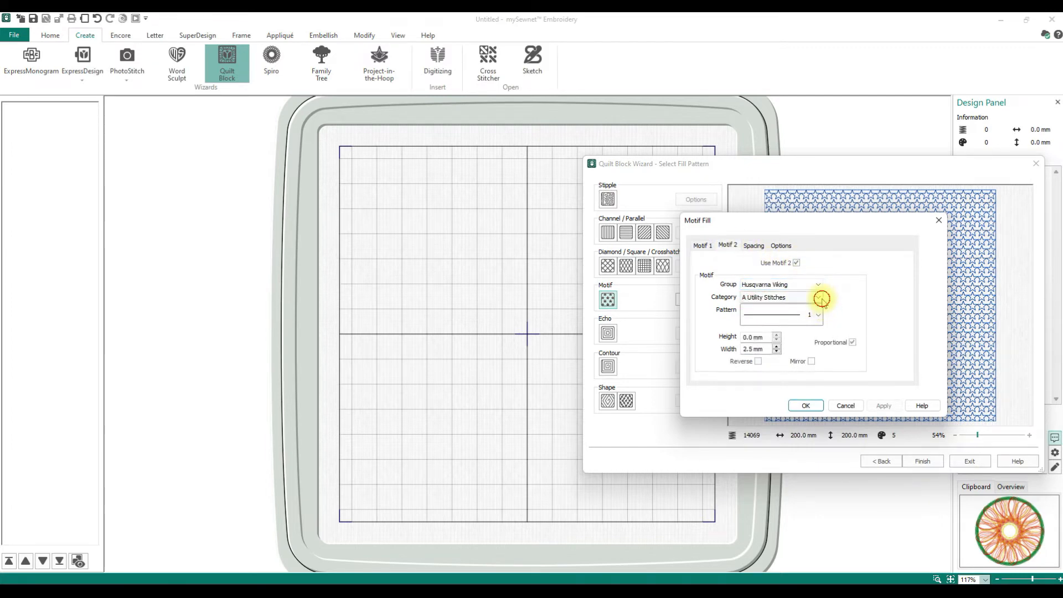
click(818, 297)
click(778, 344)
click(818, 315)
drag(818, 341, 820, 374)
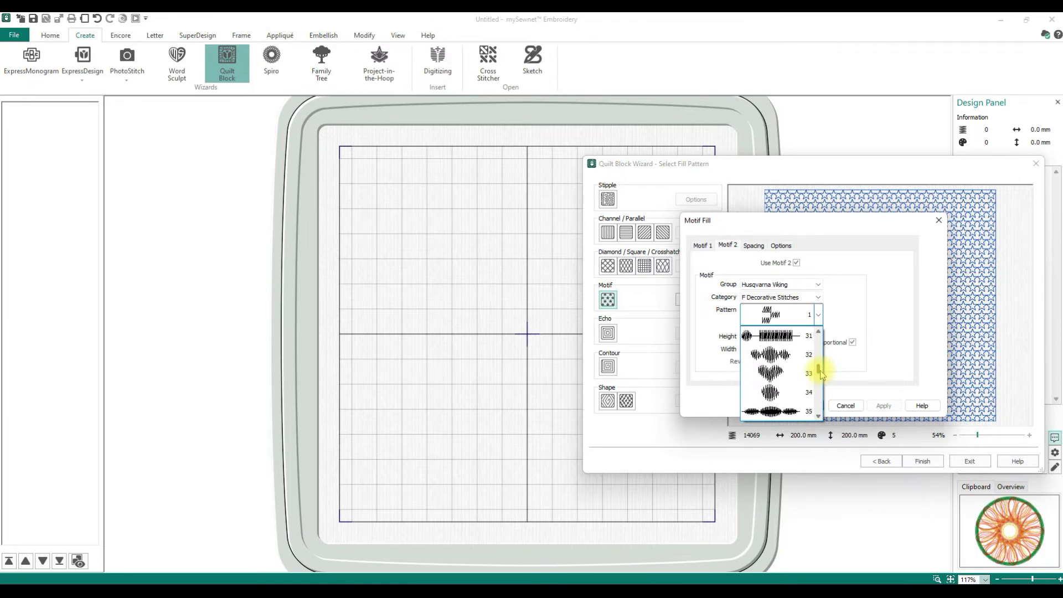
click(759, 366)
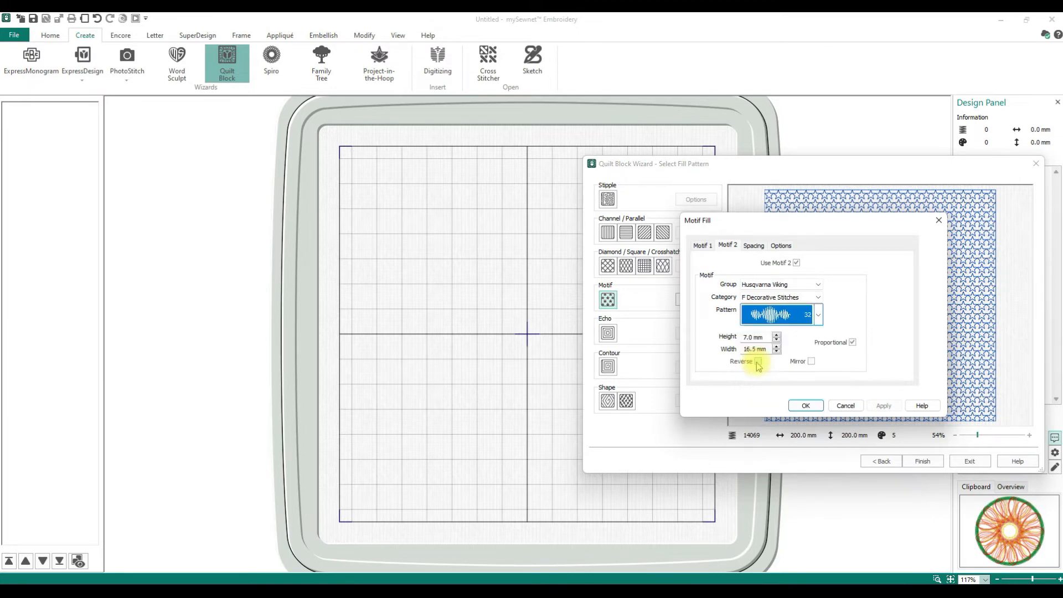
click(777, 336)
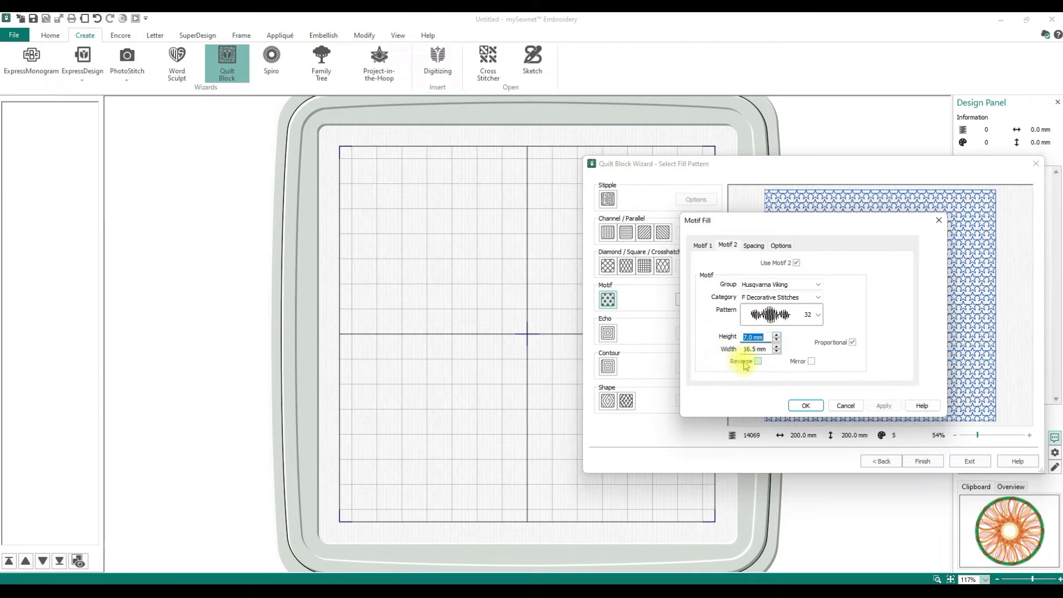
- Set the motif fill's horizontal and vertical gaps to 50% and its horizontal offset to 50%, and apply it
click(754, 246)
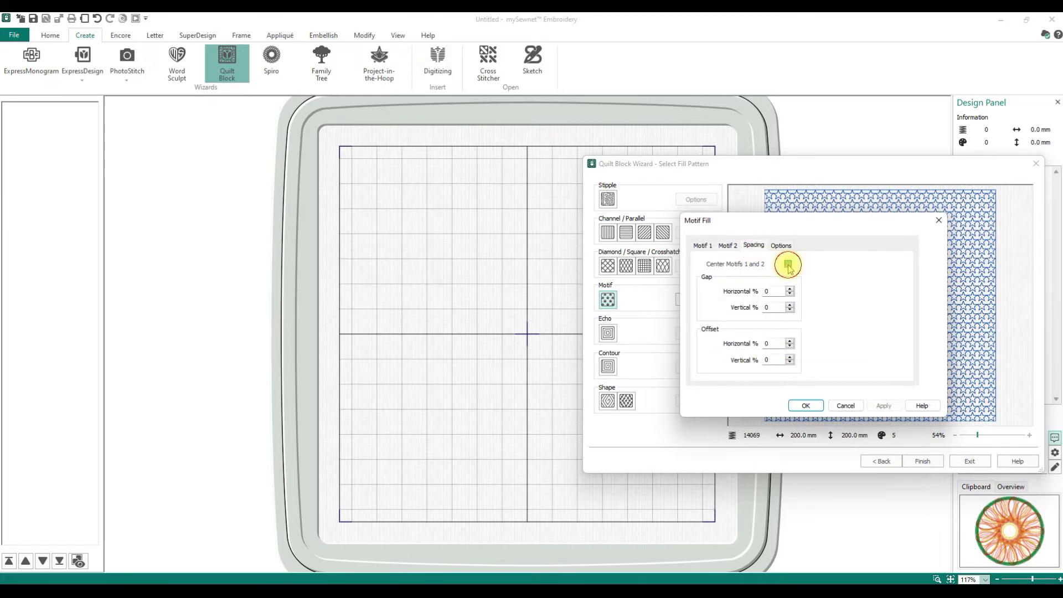
click(762, 292)
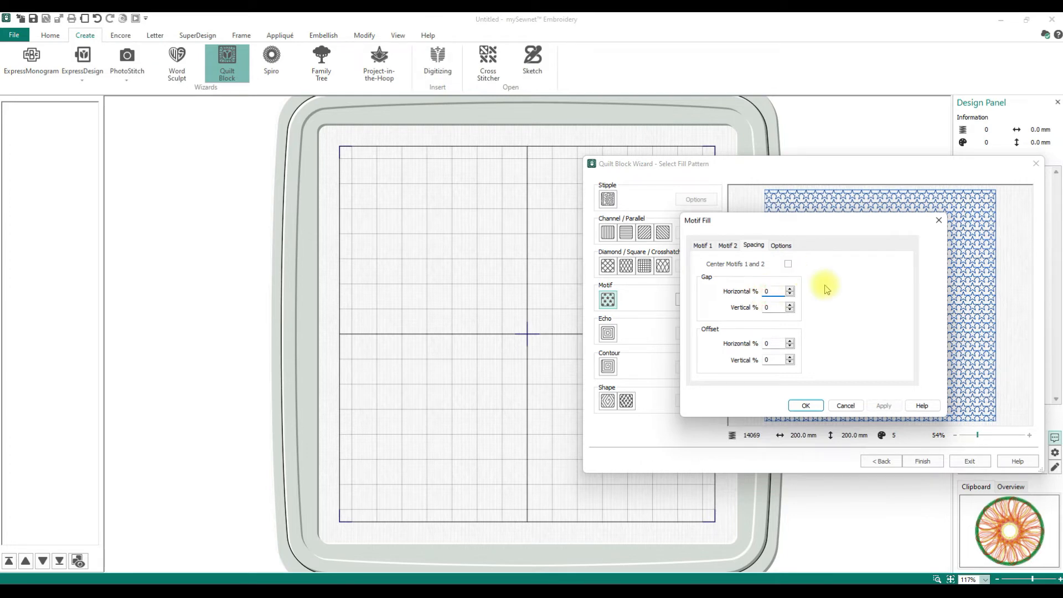
text(5)
click(764, 308)
text(50)
click(780, 346)
text(50)
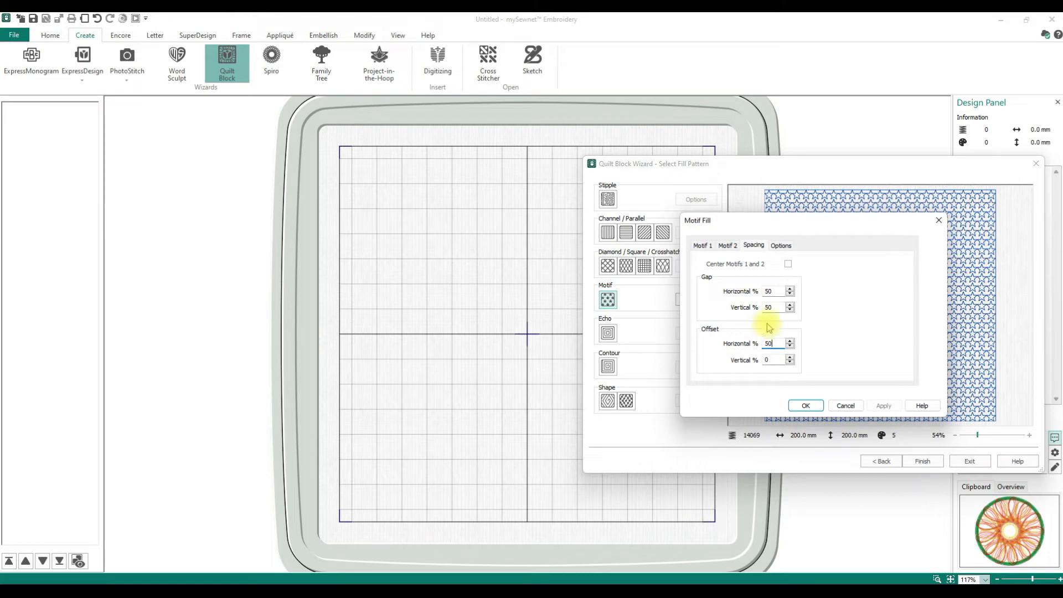
click(780, 245)
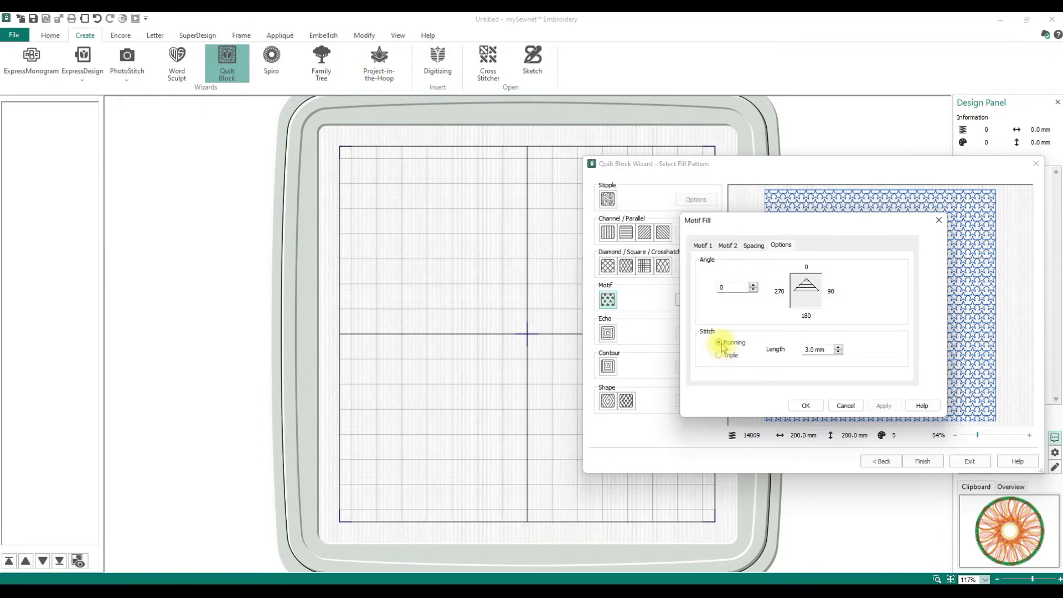
click(807, 407)
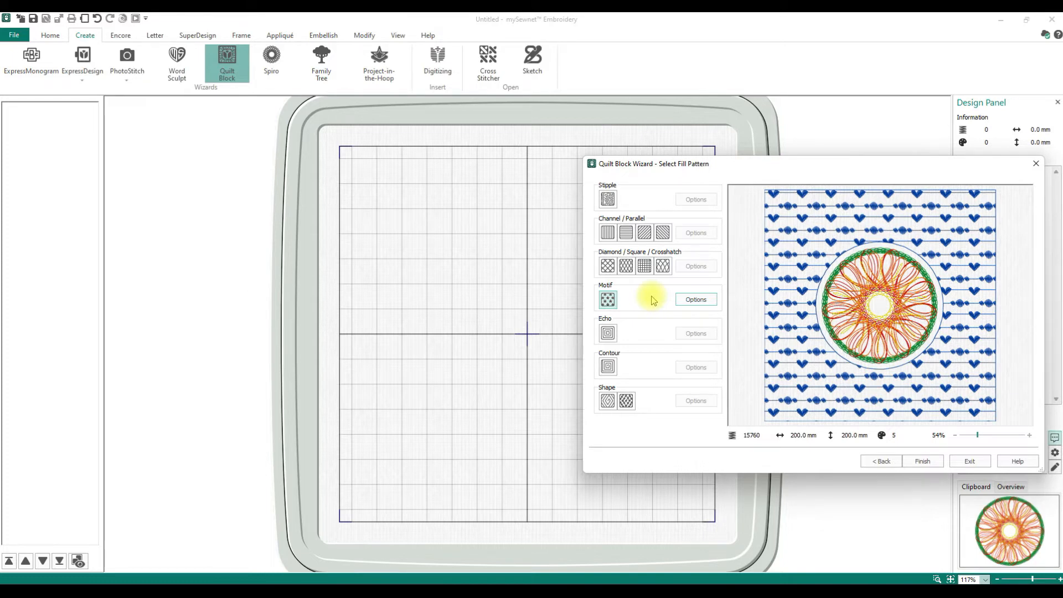
- Switch the block to an echo fill and apply style 1 with Running Stitch and a 5.0 mm gap
click(607, 332)
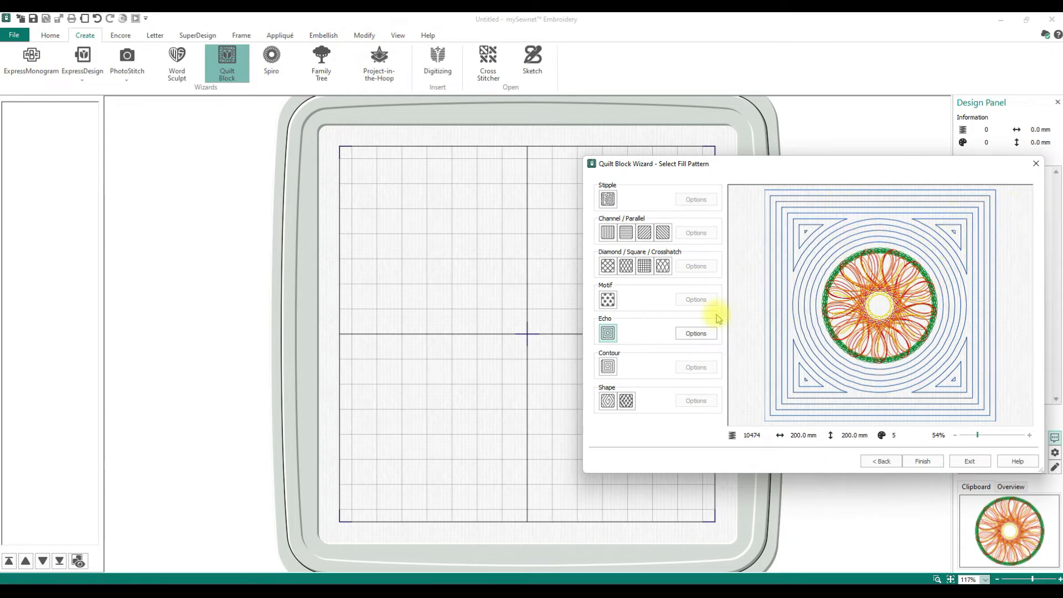
click(701, 332)
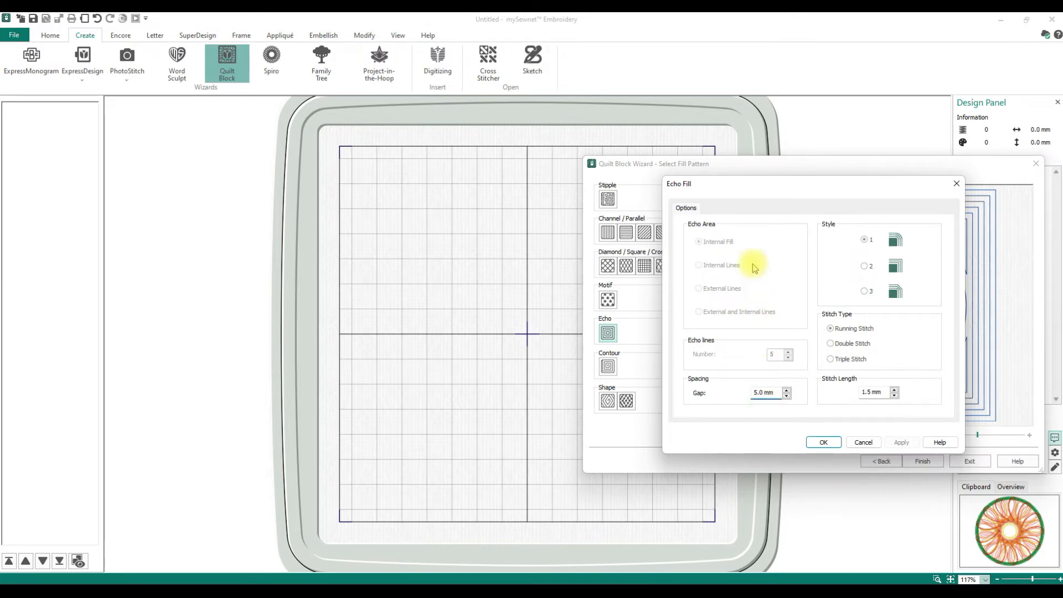
click(864, 266)
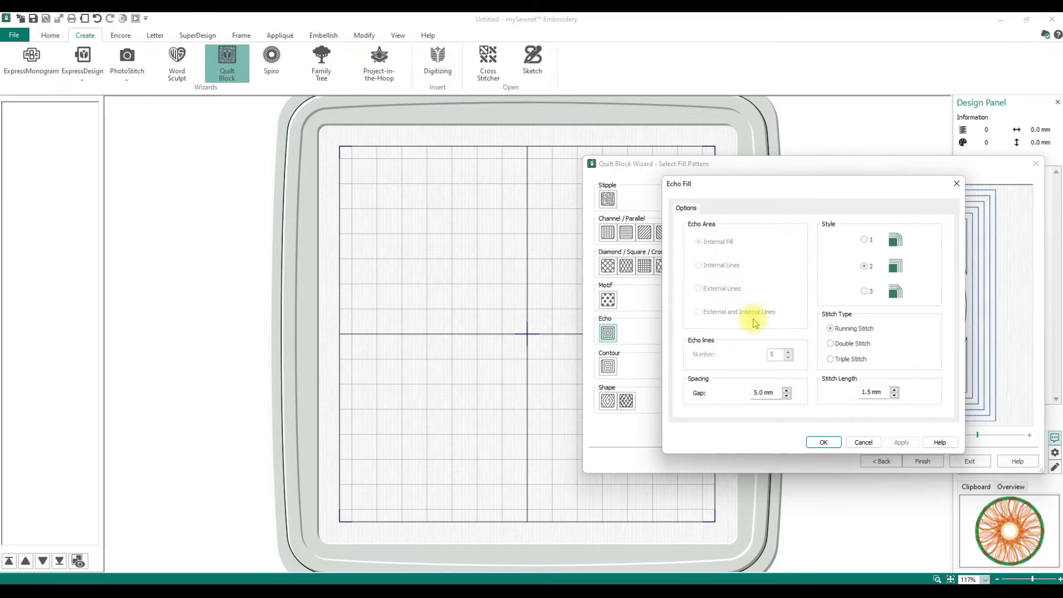
click(866, 291)
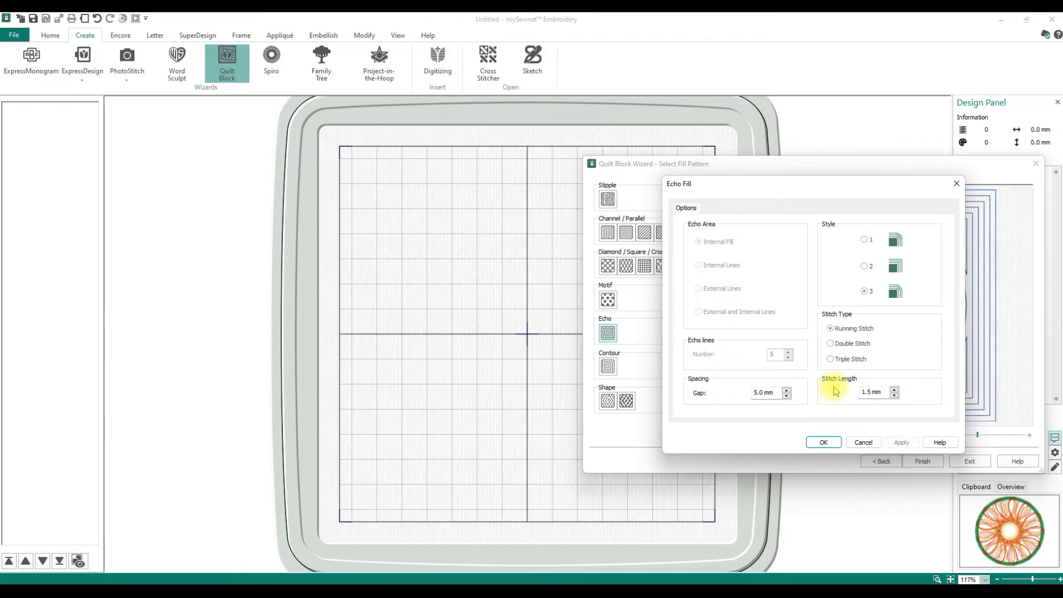
click(786, 396)
click(787, 396)
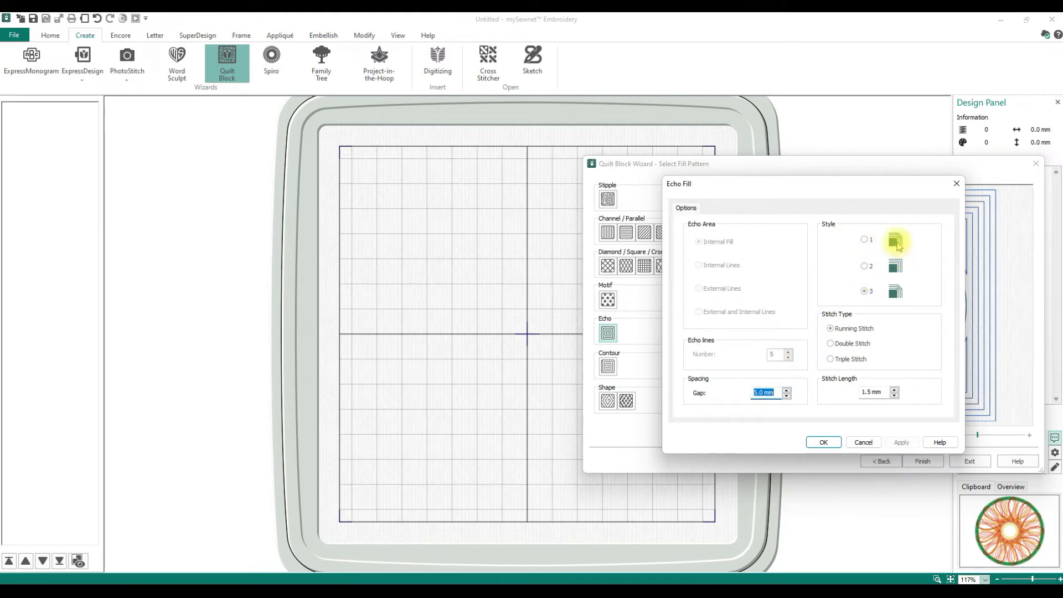
drag(897, 185, 772, 179)
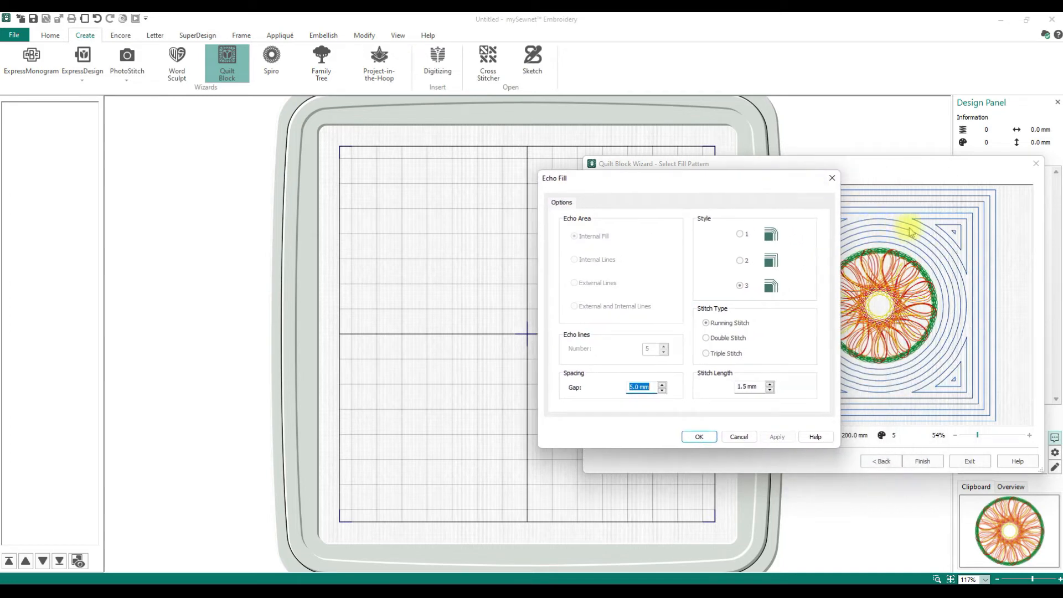
click(739, 232)
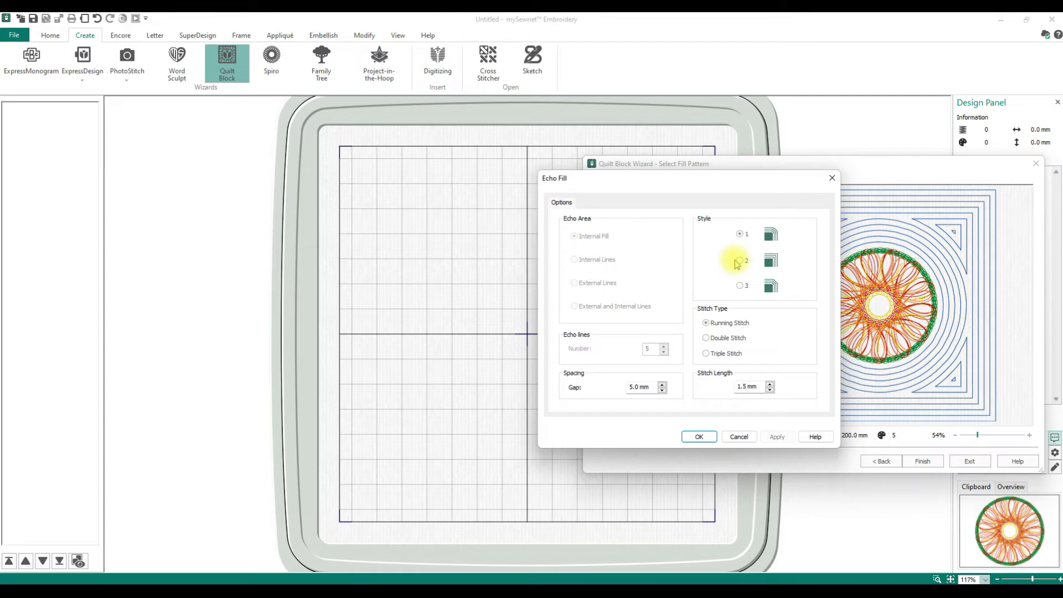
click(698, 437)
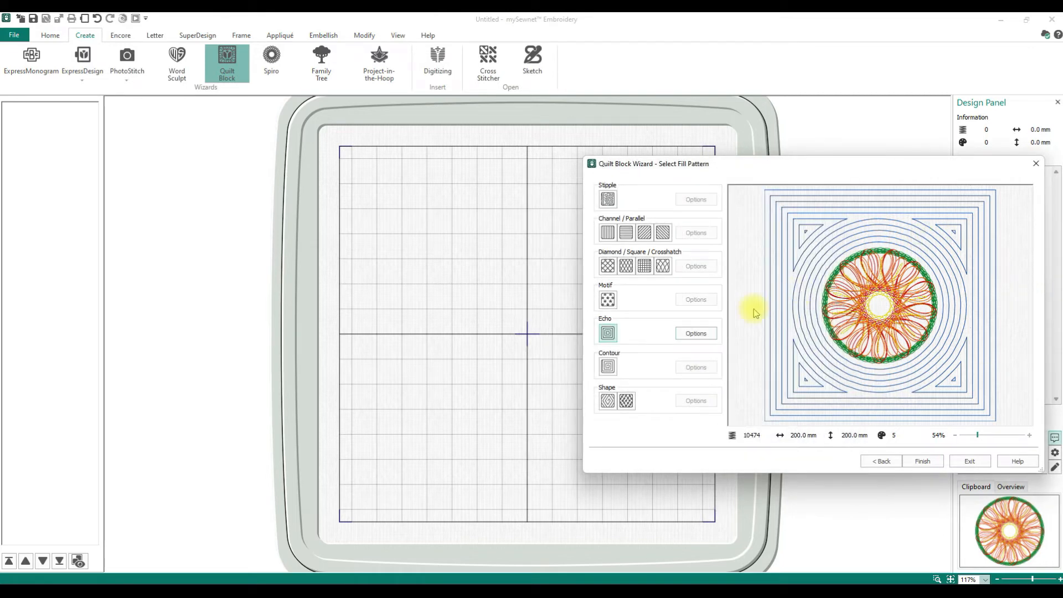
- Reapply the echo fill with style 2 and with style 3 to compare how the echo lines are shaped
click(696, 333)
click(864, 265)
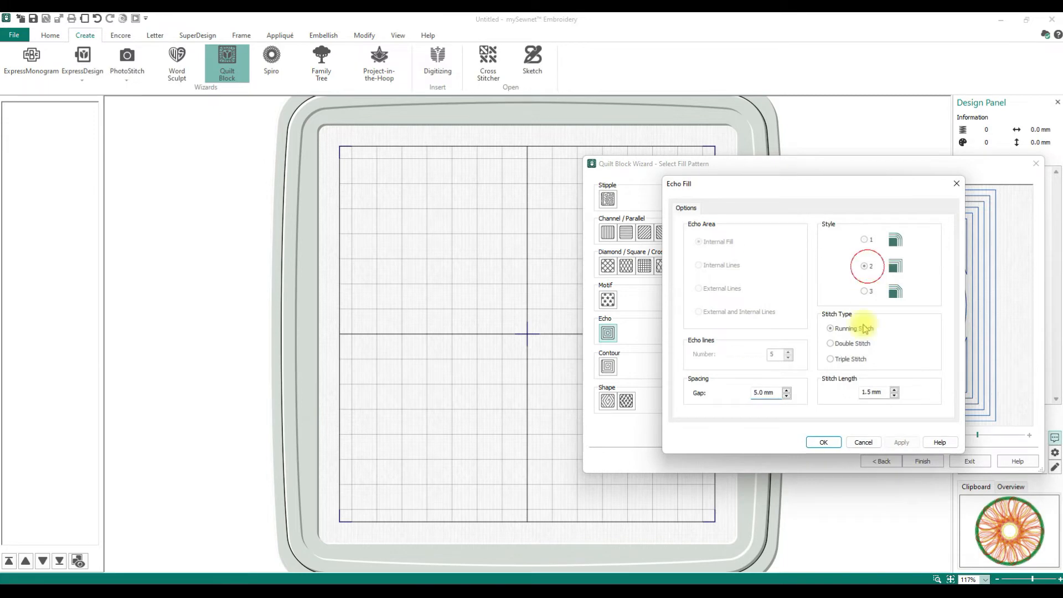
click(823, 442)
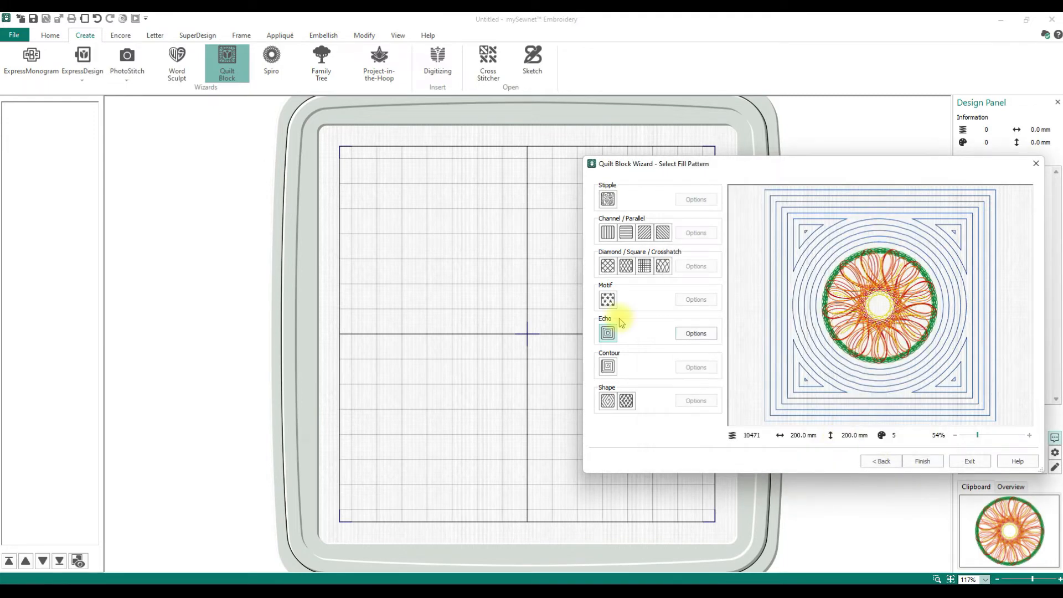
click(689, 333)
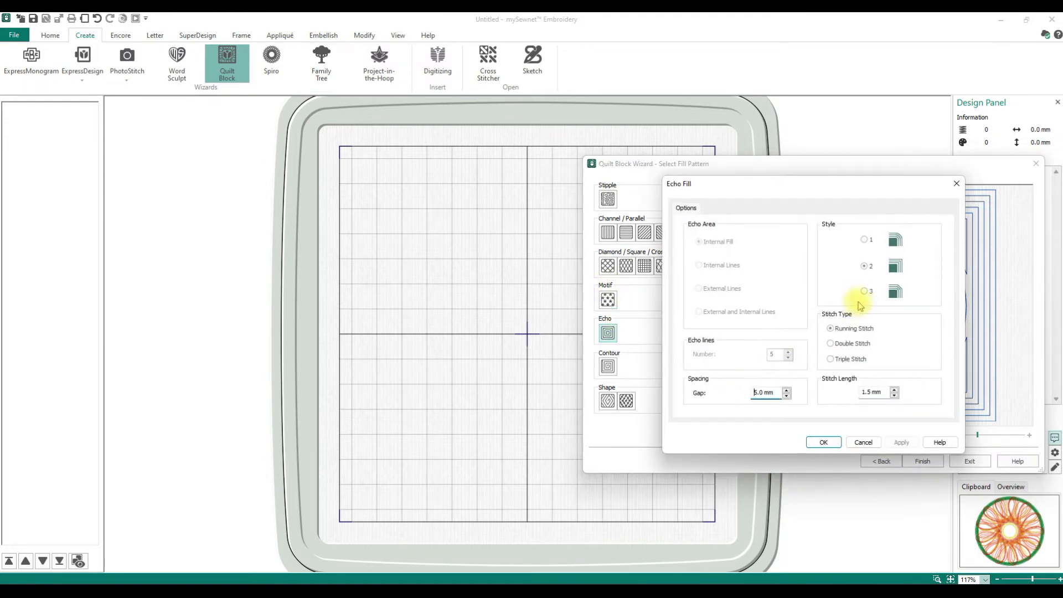
click(822, 442)
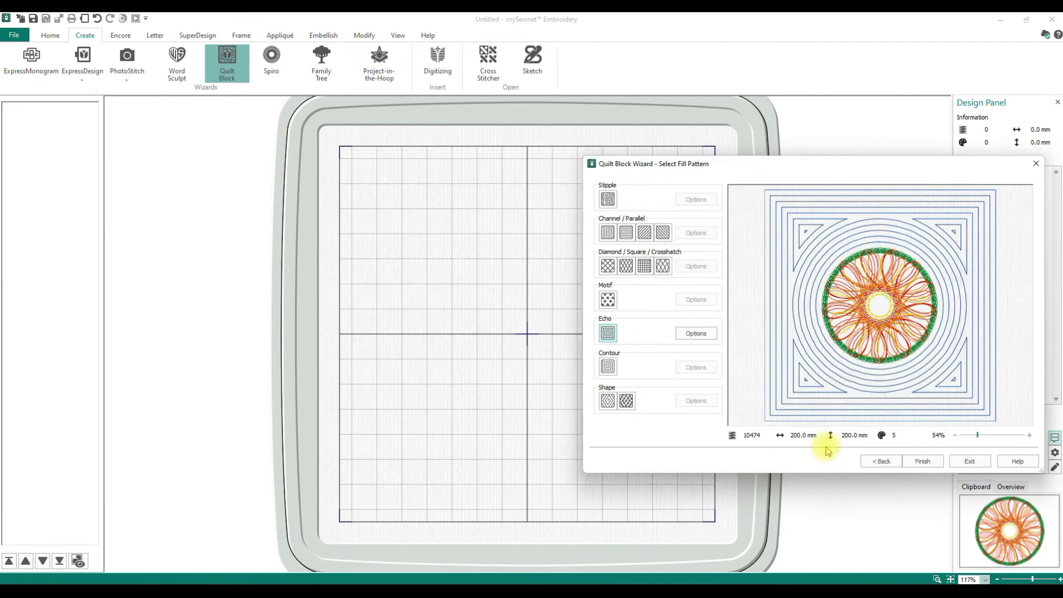
click(695, 333)
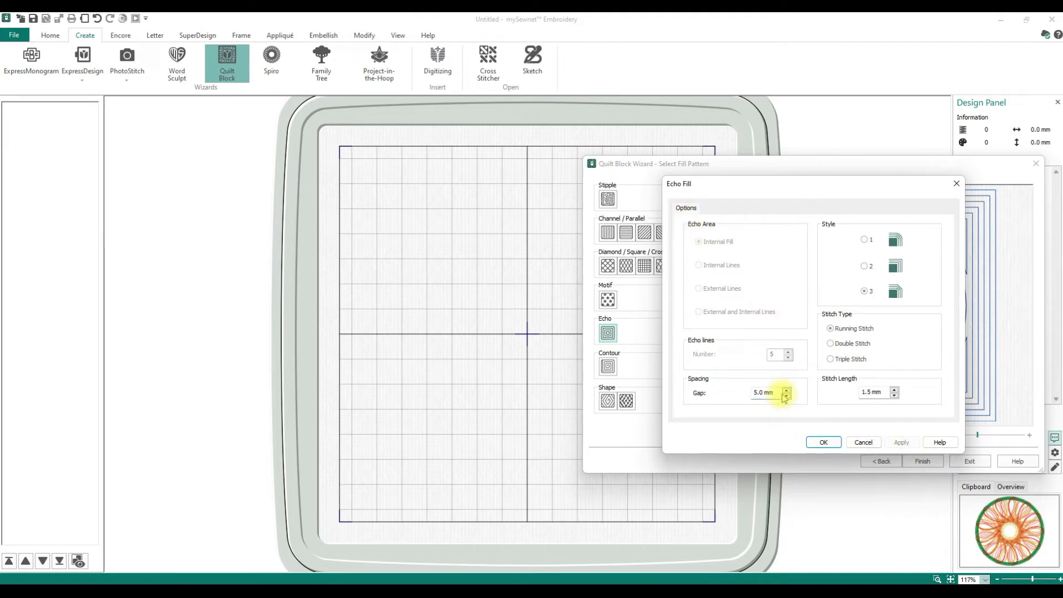
click(809, 441)
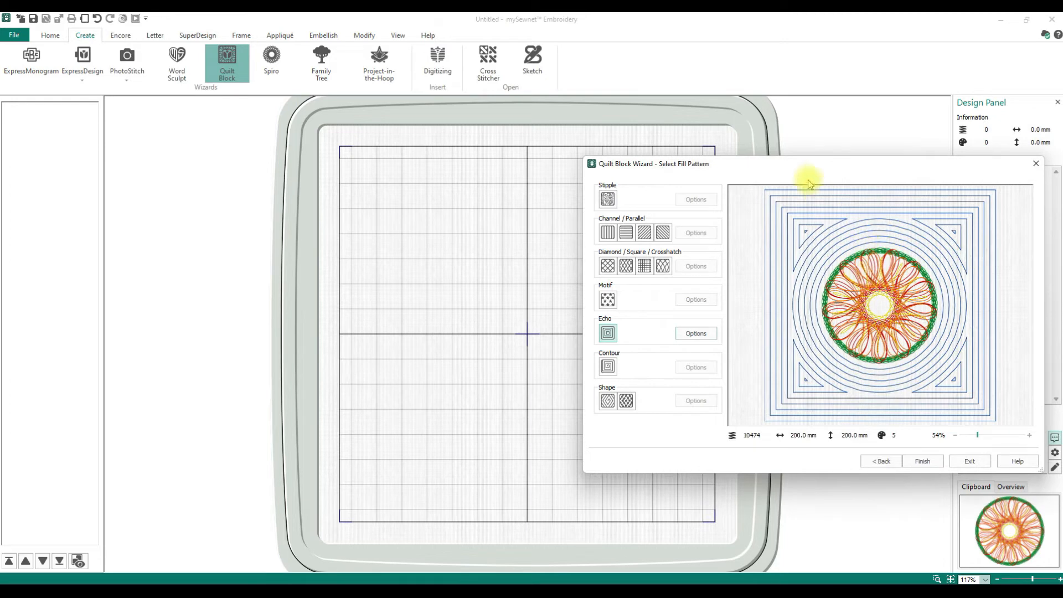
- Switch the block to a contour fill and widen the gap between its double-stitched lines
click(607, 367)
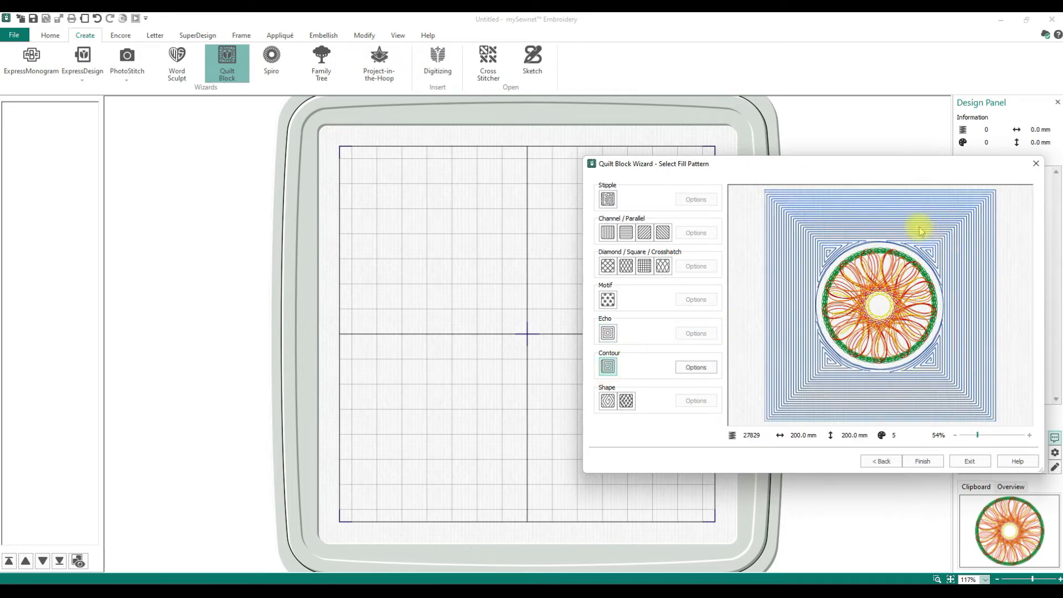
click(686, 371)
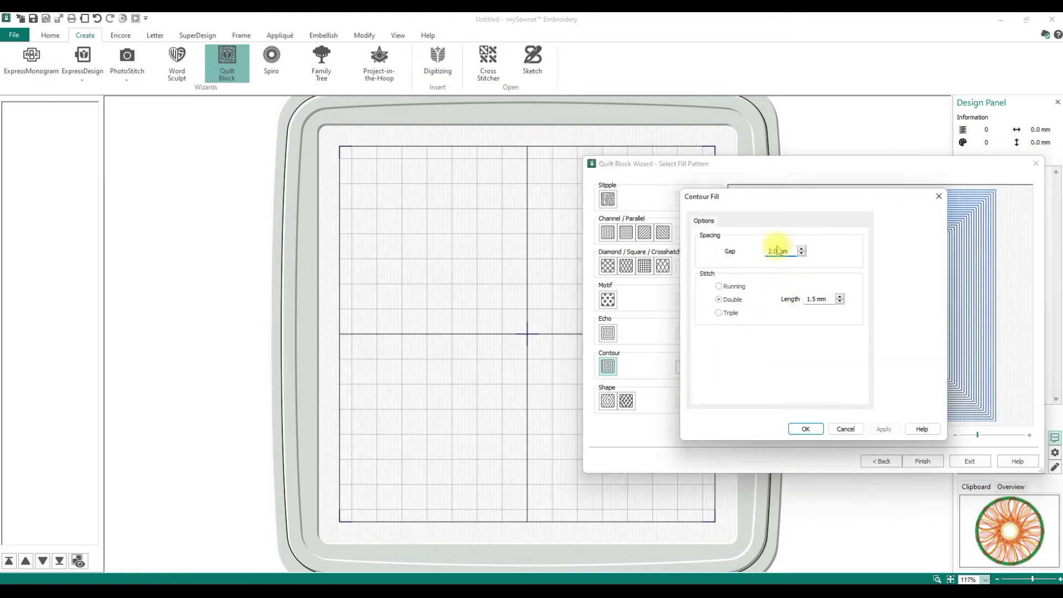
text(1)
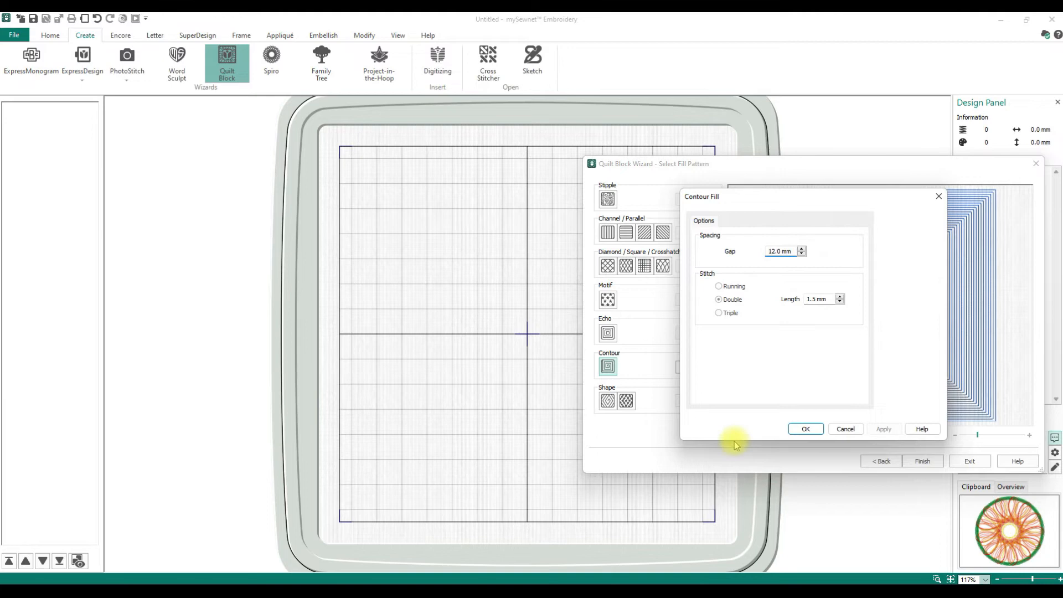
click(806, 428)
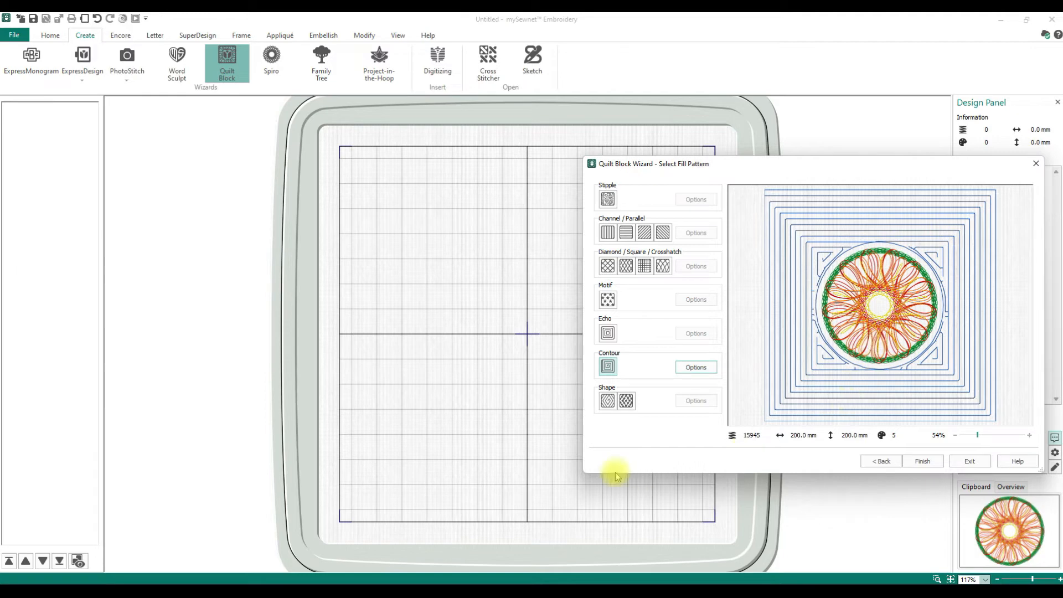
- Switch the block to a shape fill and choose the circle, shape 1
click(607, 400)
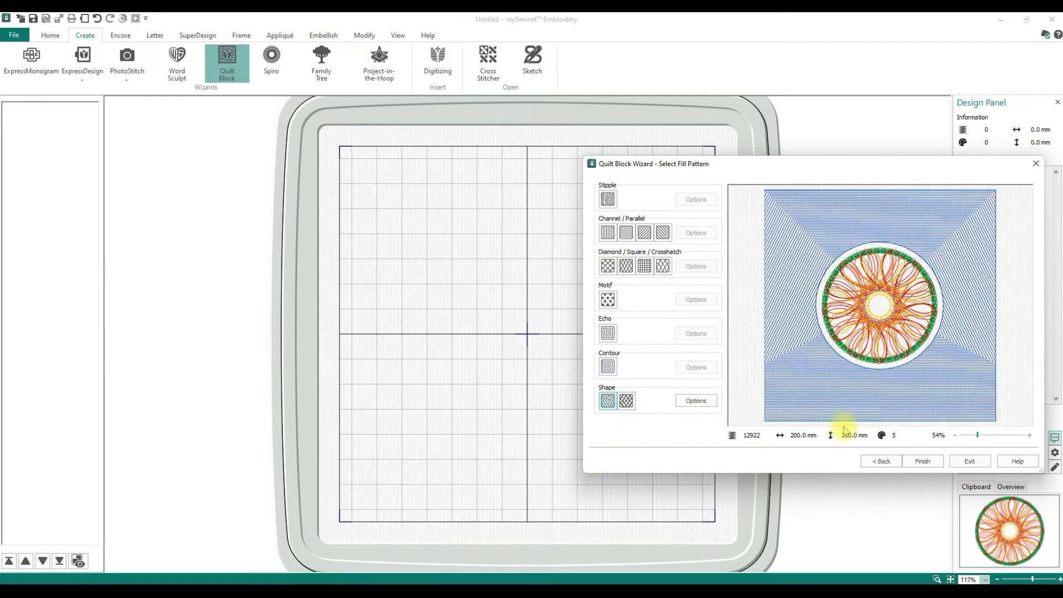
click(695, 400)
click(826, 277)
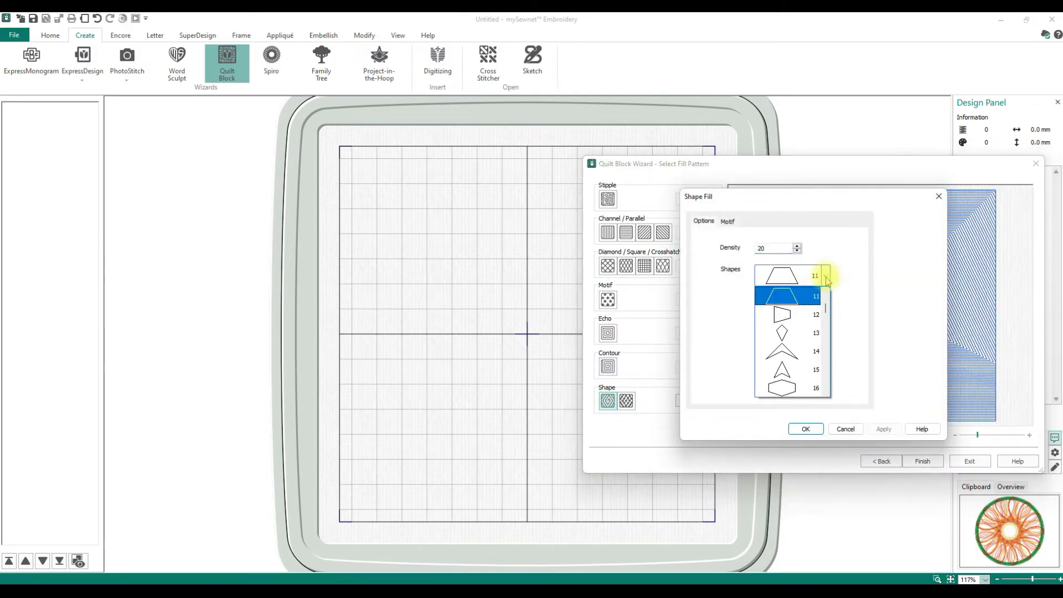
drag(821, 304, 827, 301)
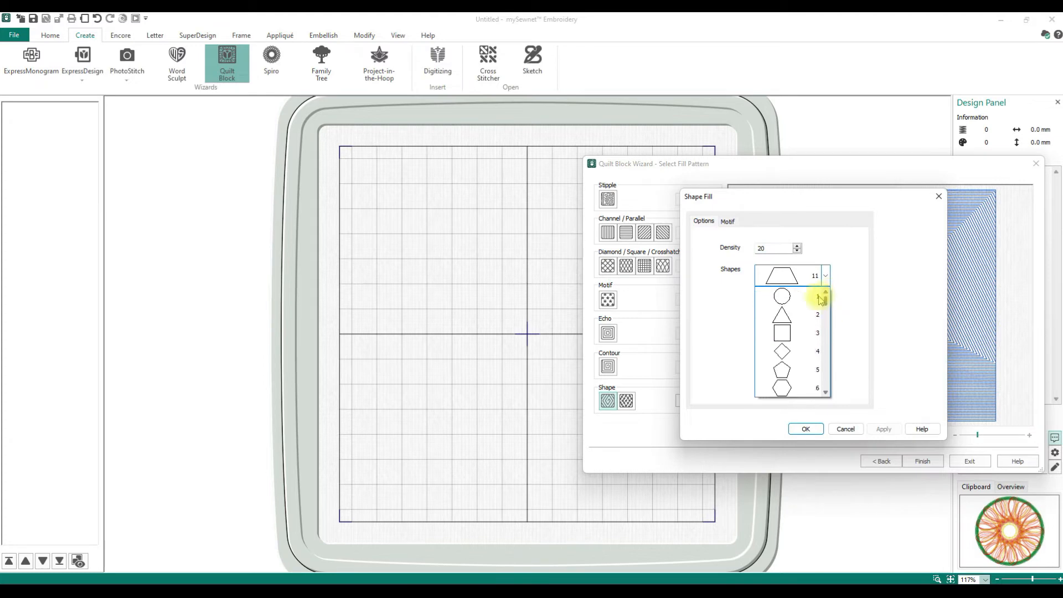
click(813, 296)
- Set the density of the circular shape fill to 40 and apply it
click(797, 251)
click(797, 251)
click(798, 252)
click(797, 253)
click(797, 252)
click(797, 253)
click(798, 252)
click(797, 252)
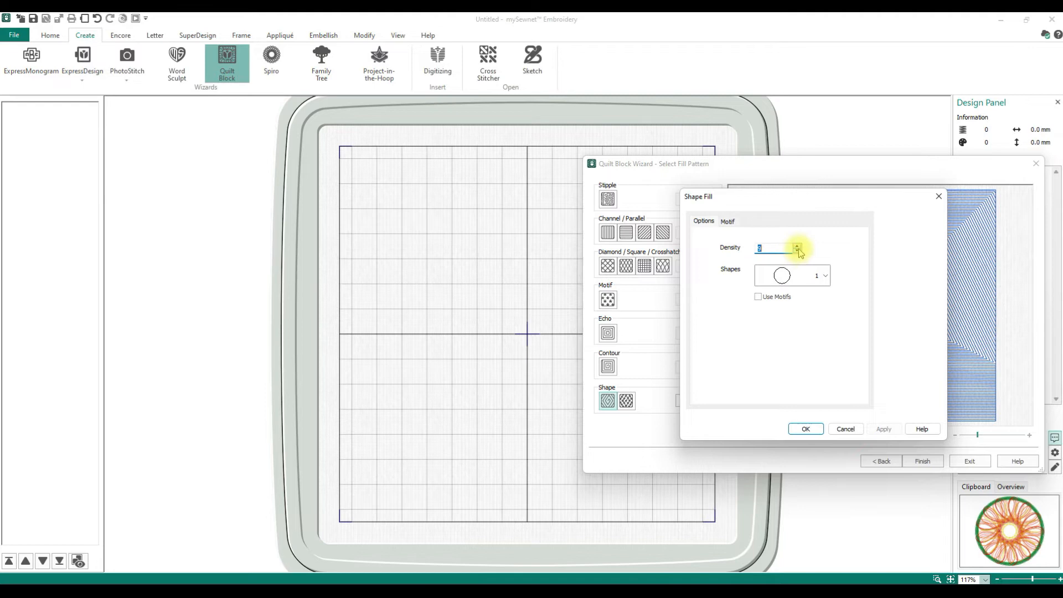
drag(780, 248, 762, 255)
text(50)
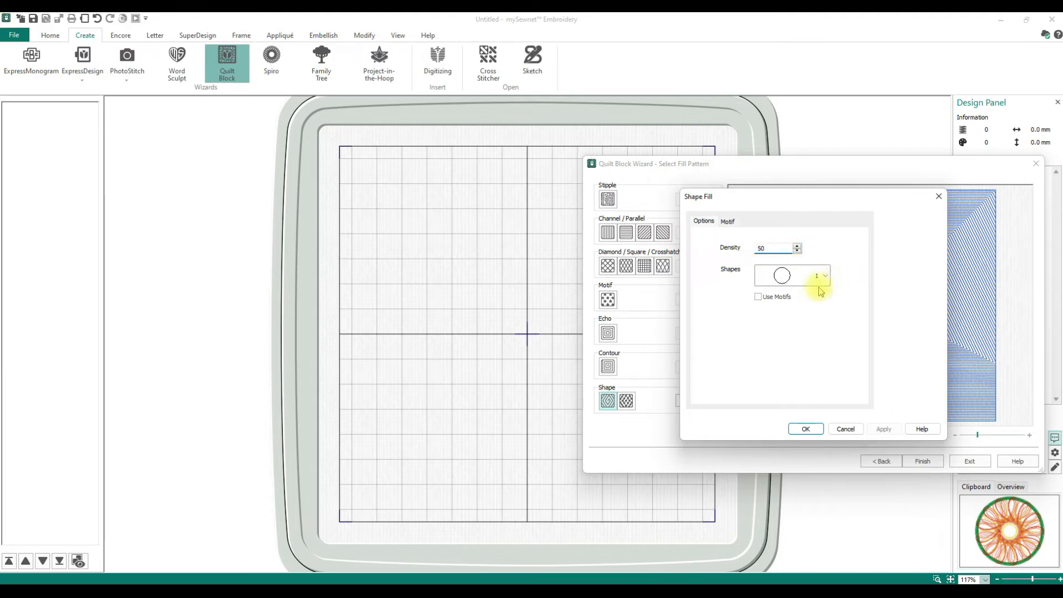
click(809, 430)
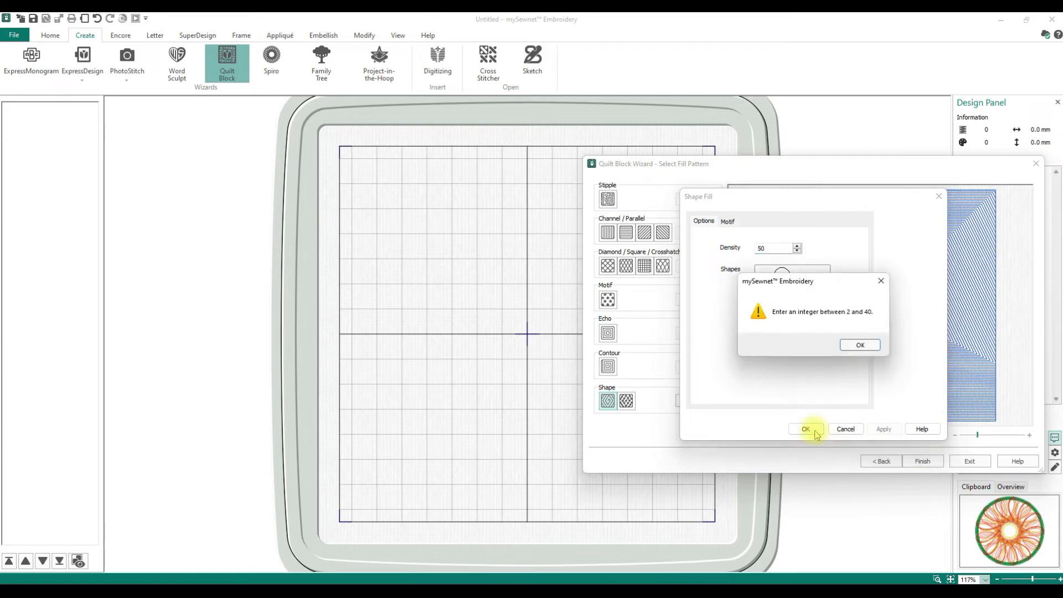
click(856, 343)
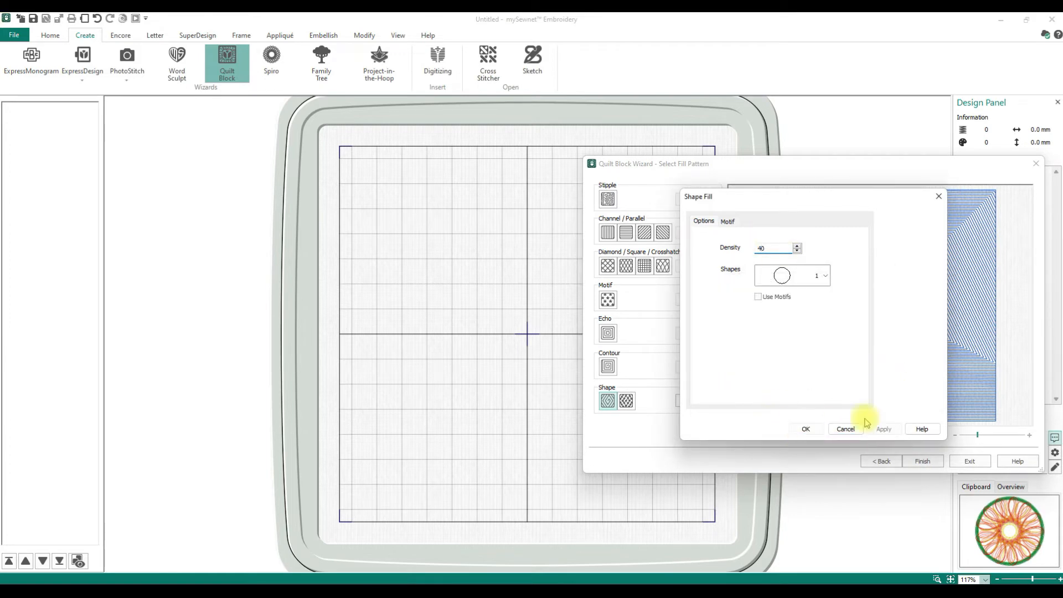
click(836, 430)
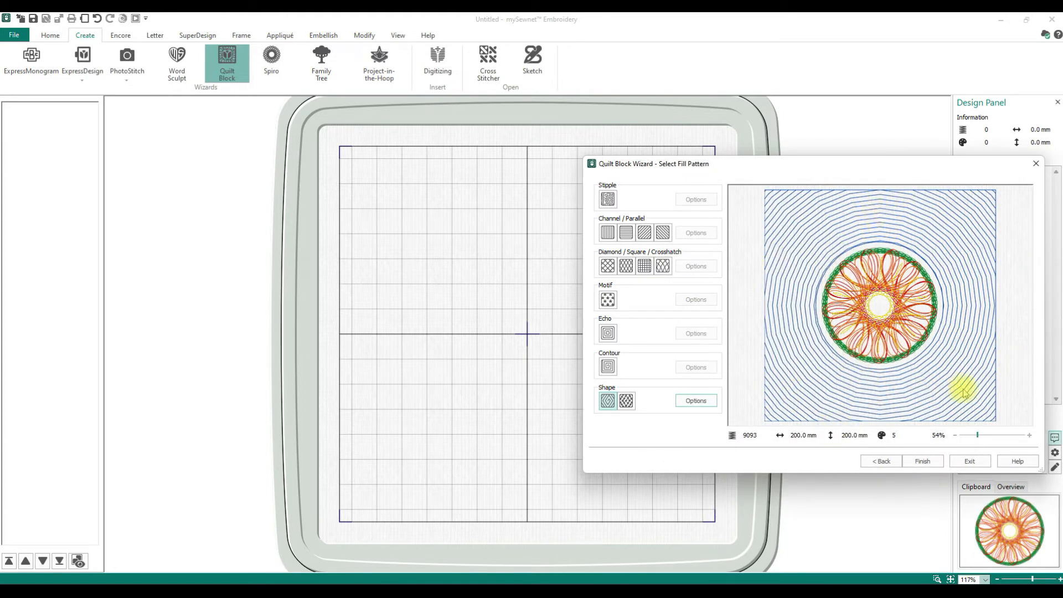
- Reapply the shape fill with the triangle, shape 2, and switch the block to the shape fill that uses motifs
click(688, 404)
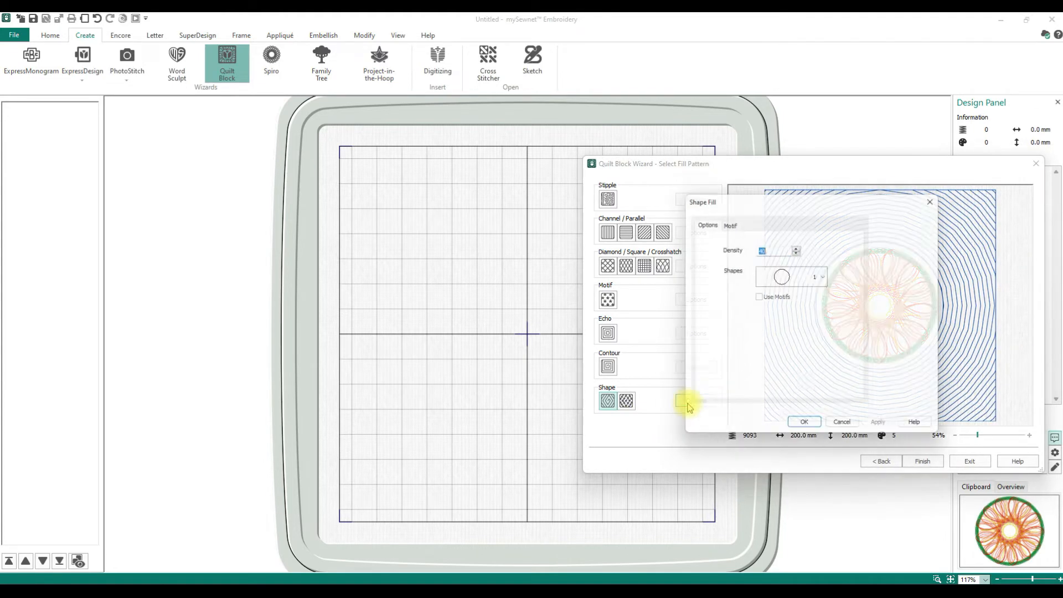
click(823, 274)
click(784, 311)
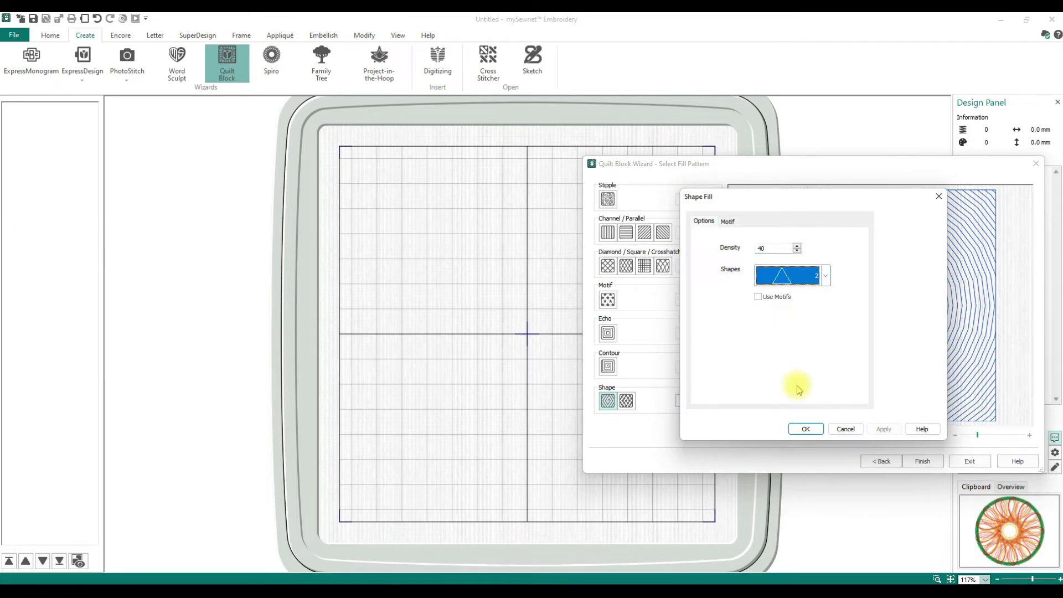
click(806, 430)
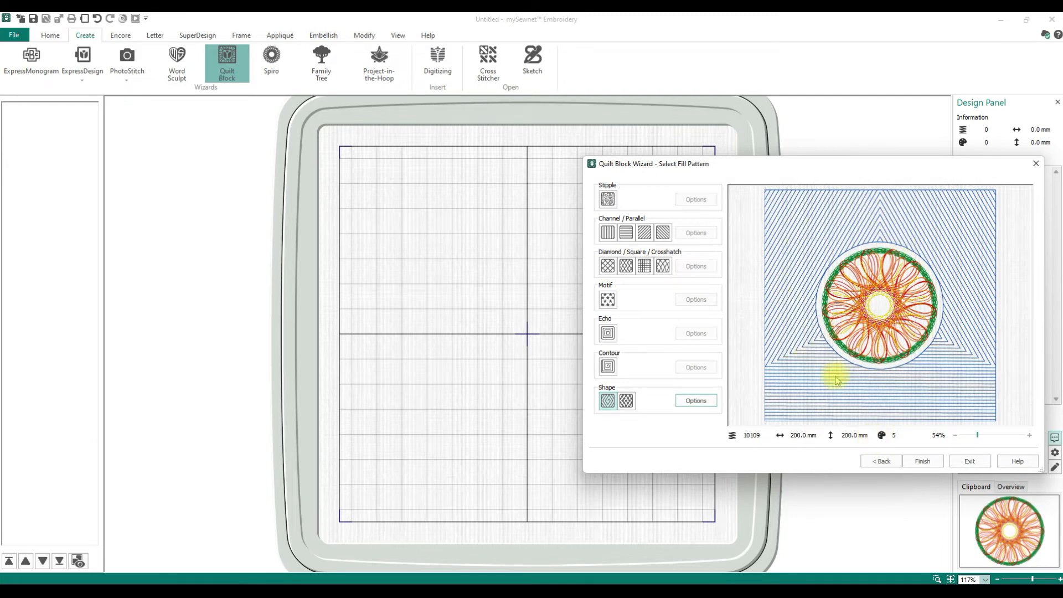
click(625, 400)
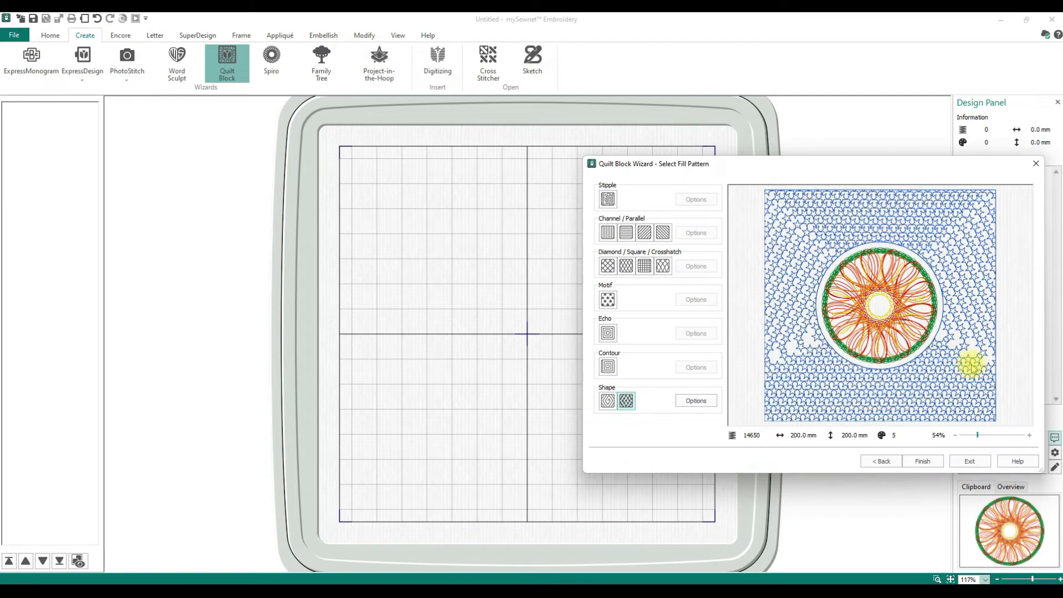
- Switch the block around the spiro to an echo fill, accept its options and finish the quilt block
click(608, 332)
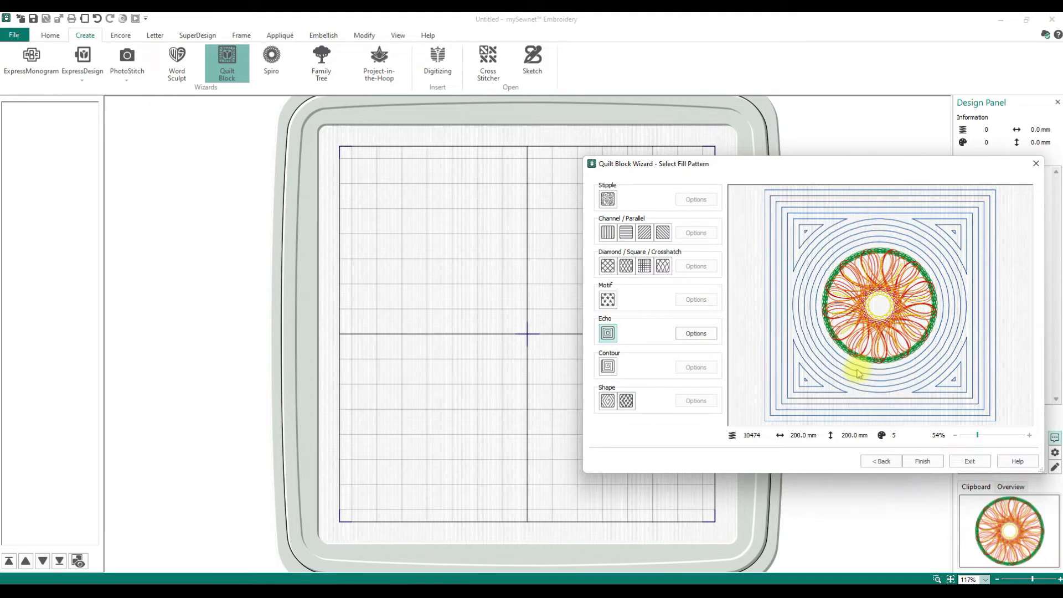
click(695, 333)
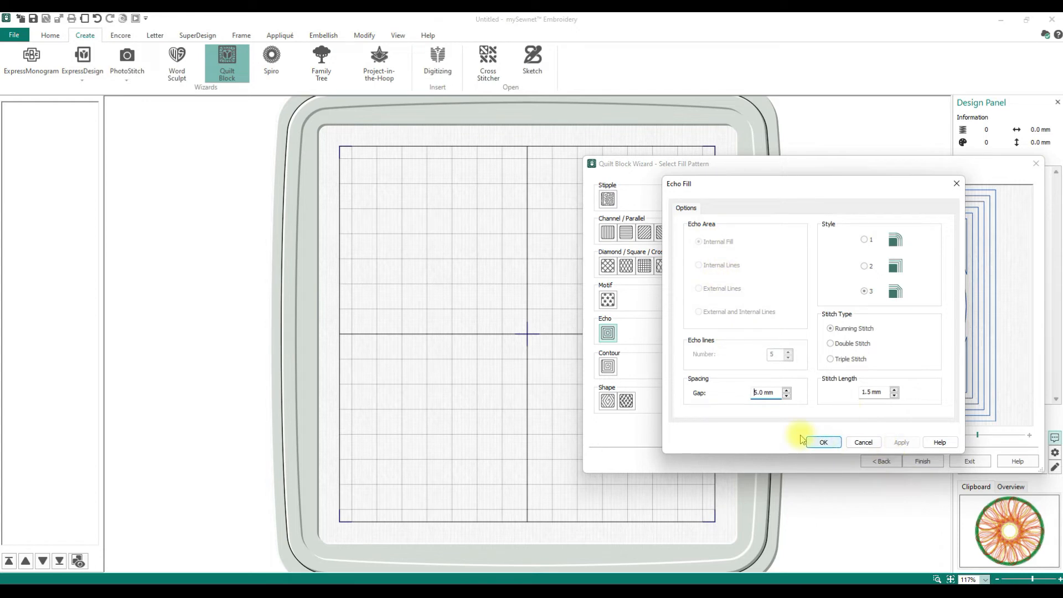
click(823, 443)
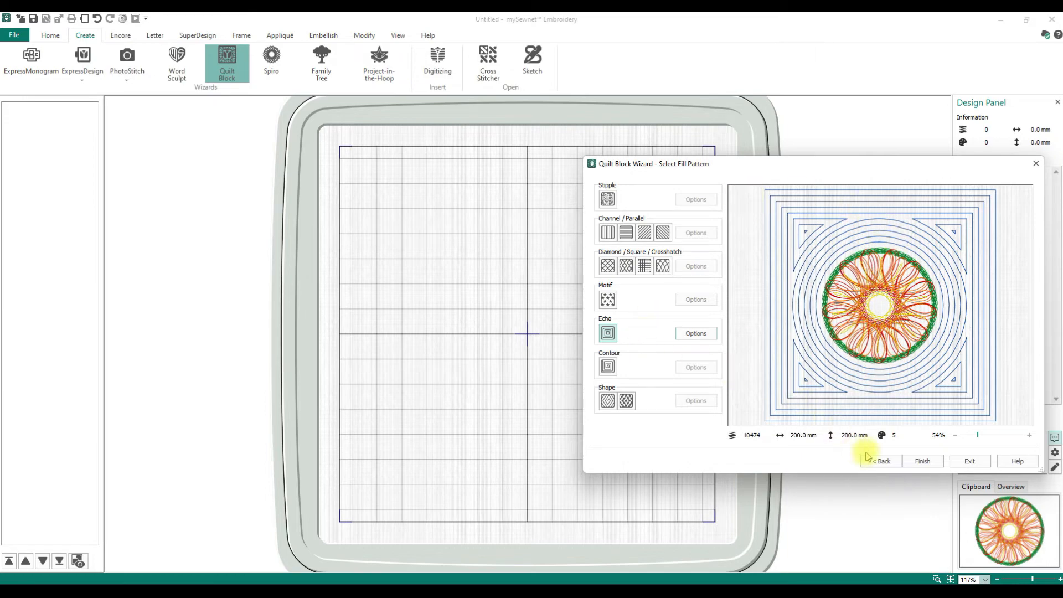
click(920, 461)
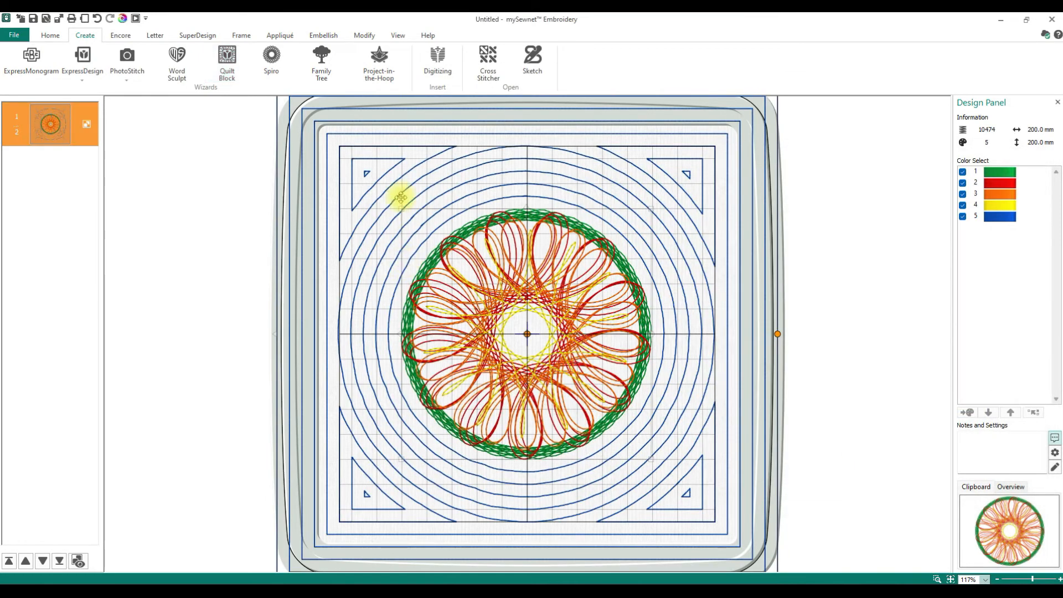
- Change the hoop to the 200mm x 200mm Universal Square Hoop 3
click(51, 34)
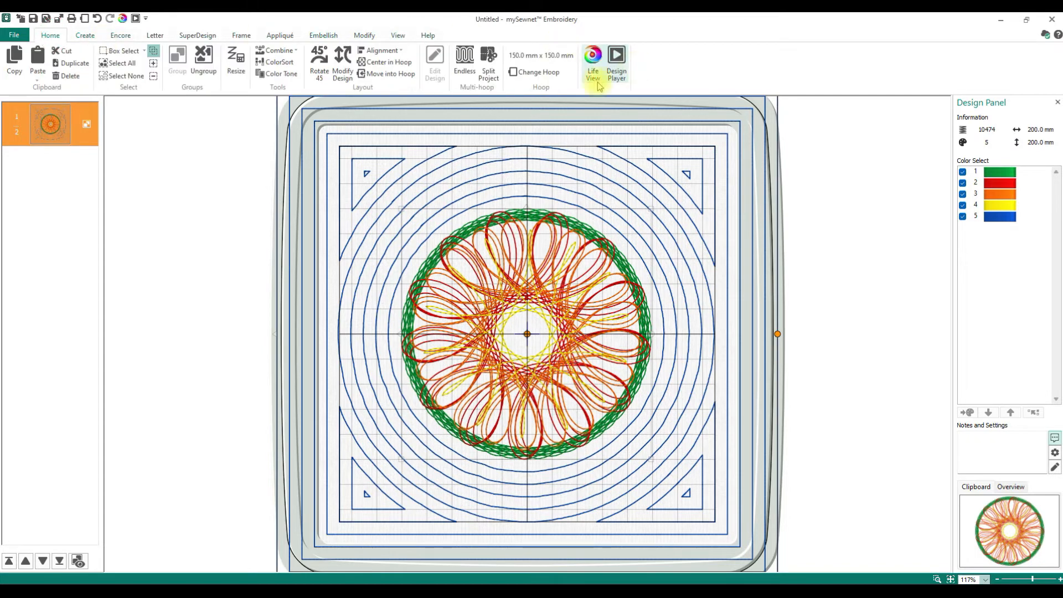
click(533, 72)
click(522, 237)
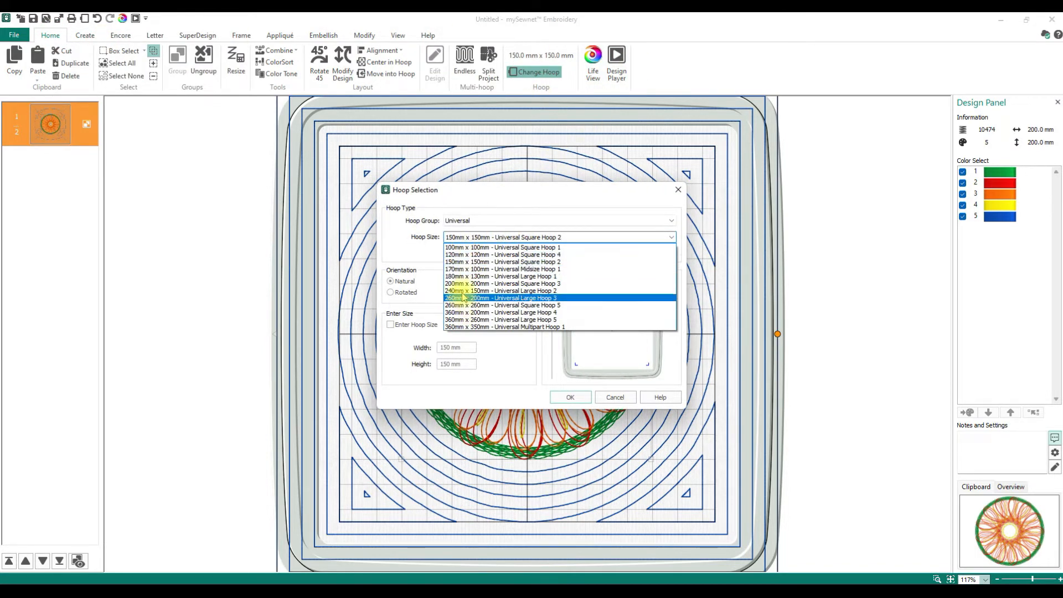
click(459, 283)
click(570, 396)
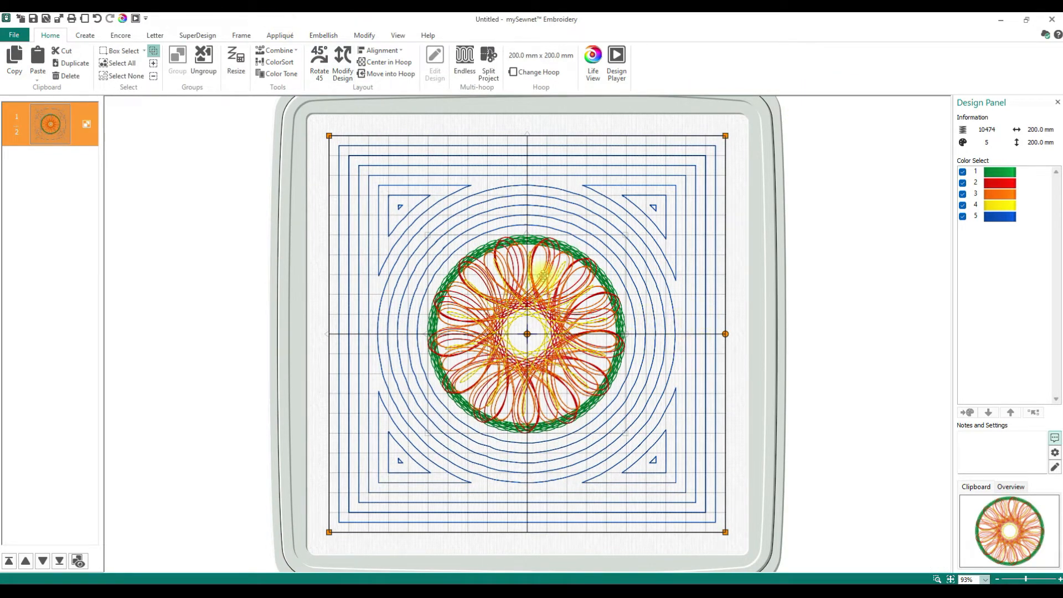
- Delete the finished block and set up a new 200 mm square block in the Outline Quilt Block; Filled Inner Shape style
key(Delete)
click(85, 35)
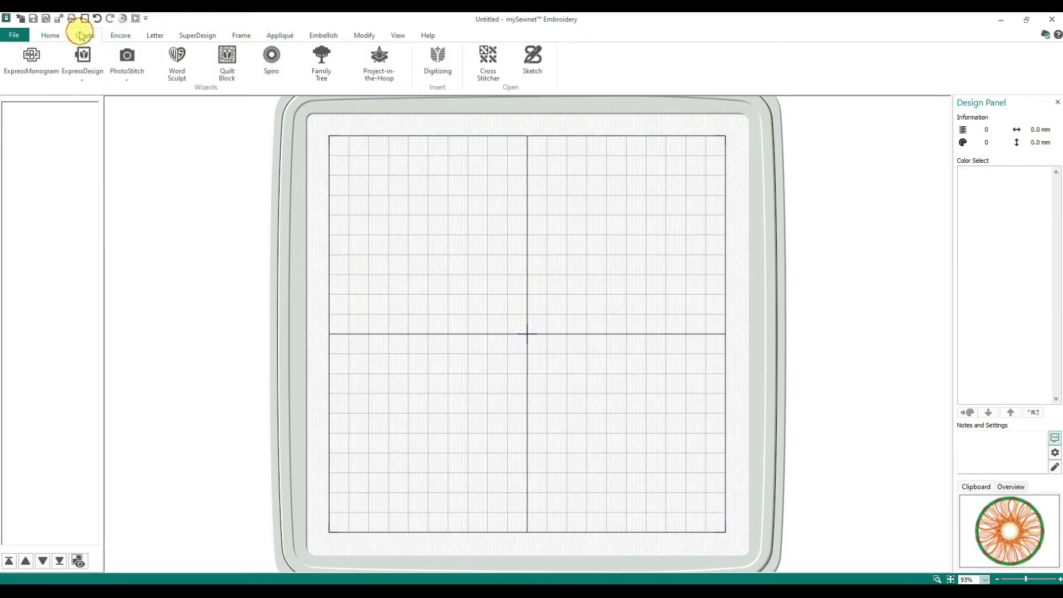
click(222, 58)
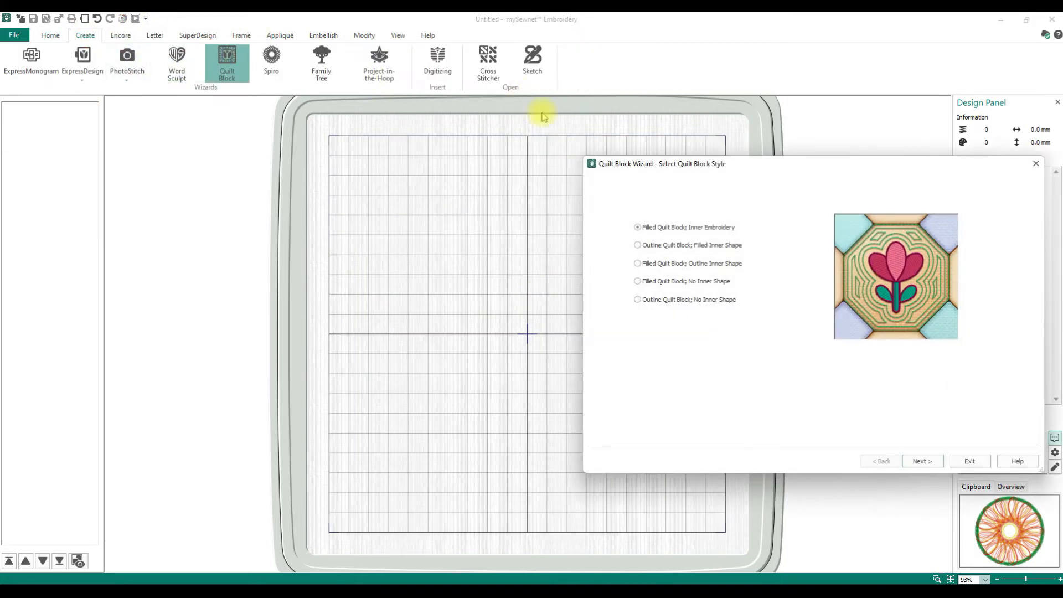
click(661, 247)
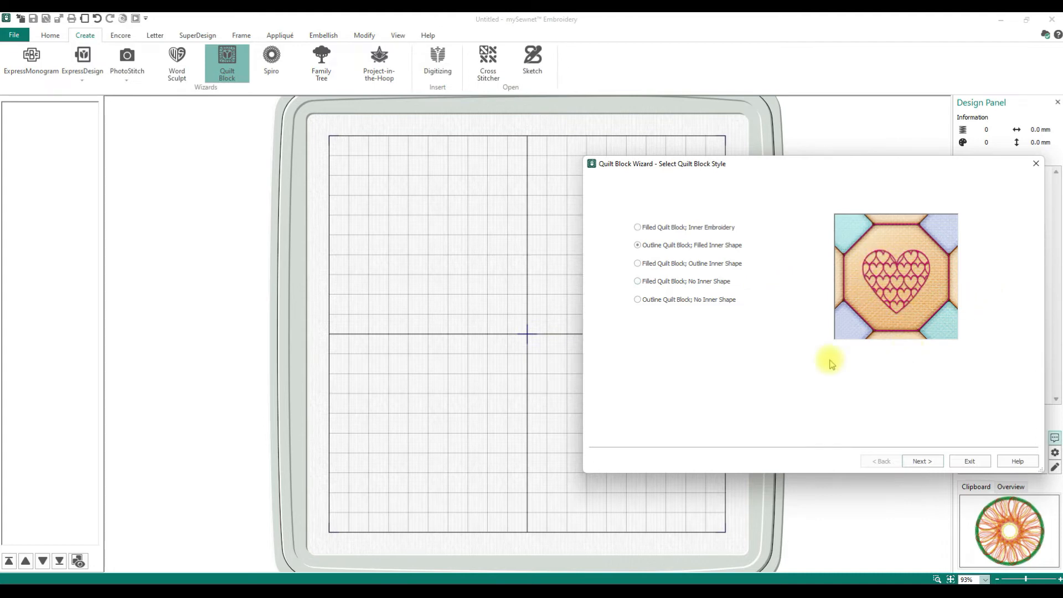
click(917, 461)
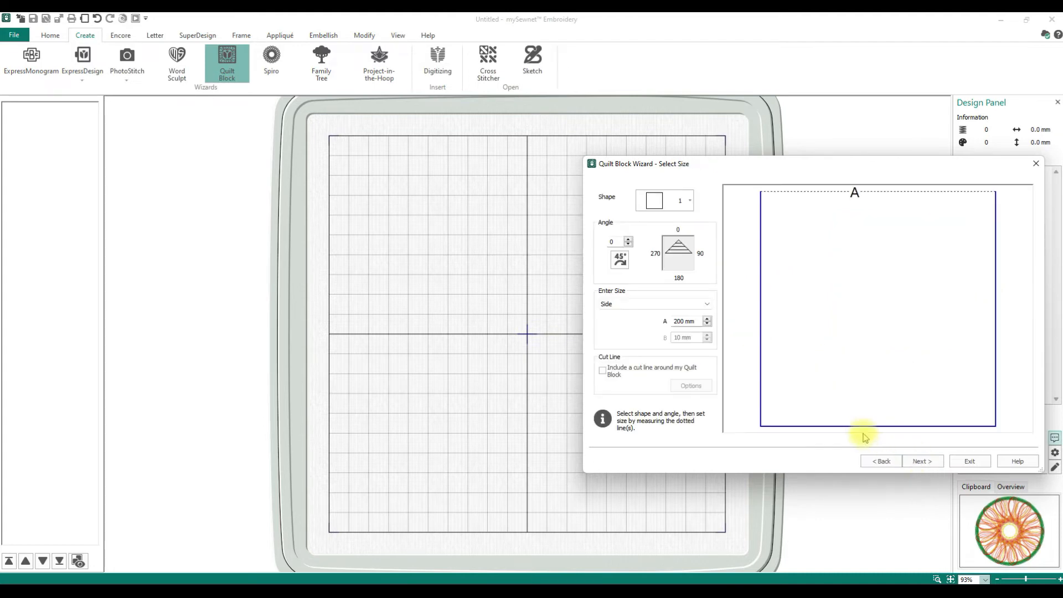
click(929, 462)
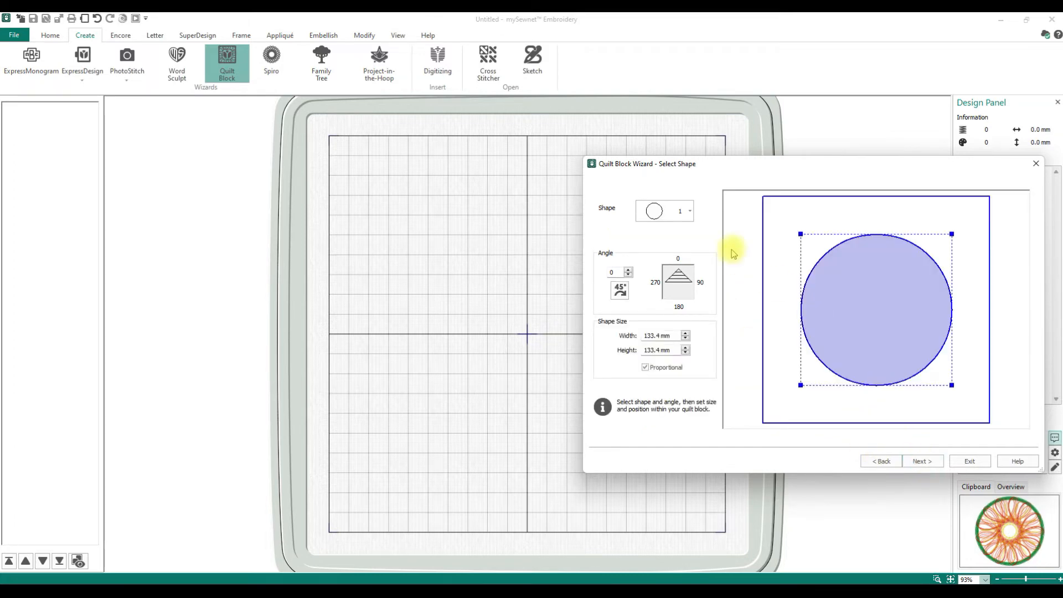
- Choose the crescent moon, shape 31, as the inner shape and set its width to 150 mm, keeping it proportional
click(689, 211)
scroll(670, 321, down, 6)
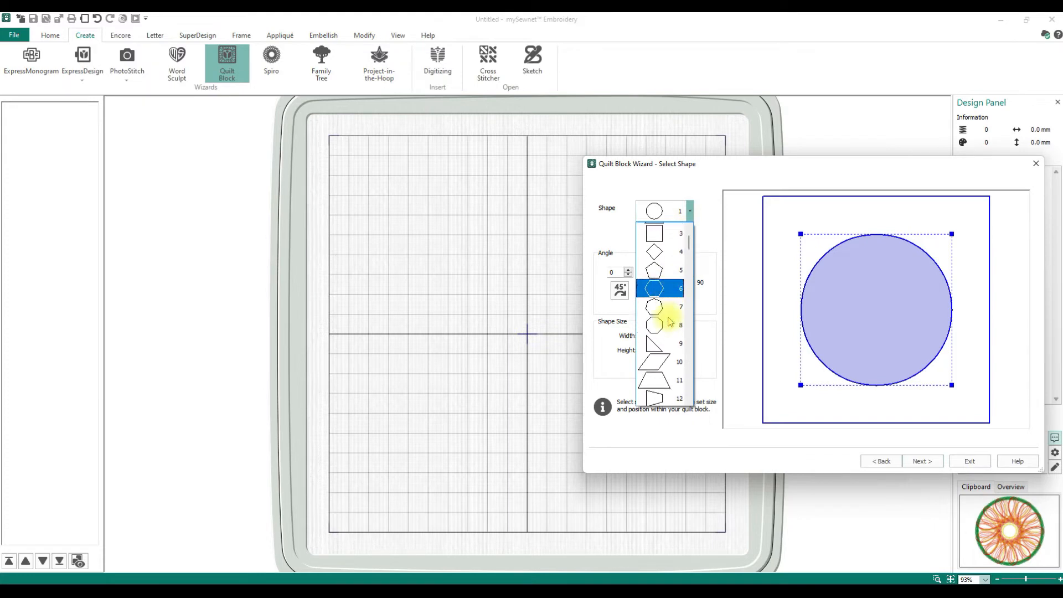
scroll(670, 320, down, 3)
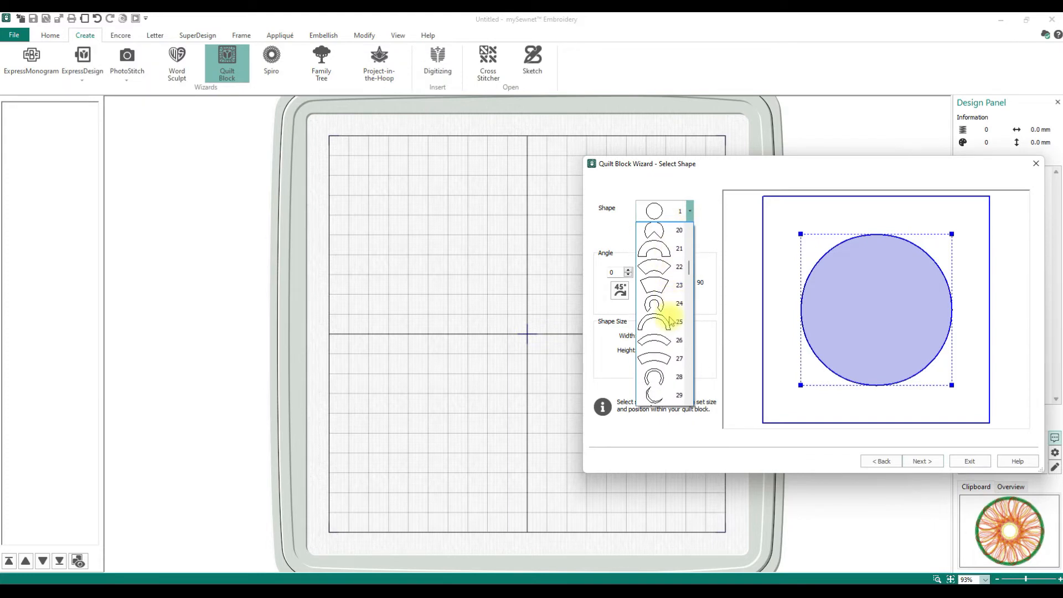
click(654, 289)
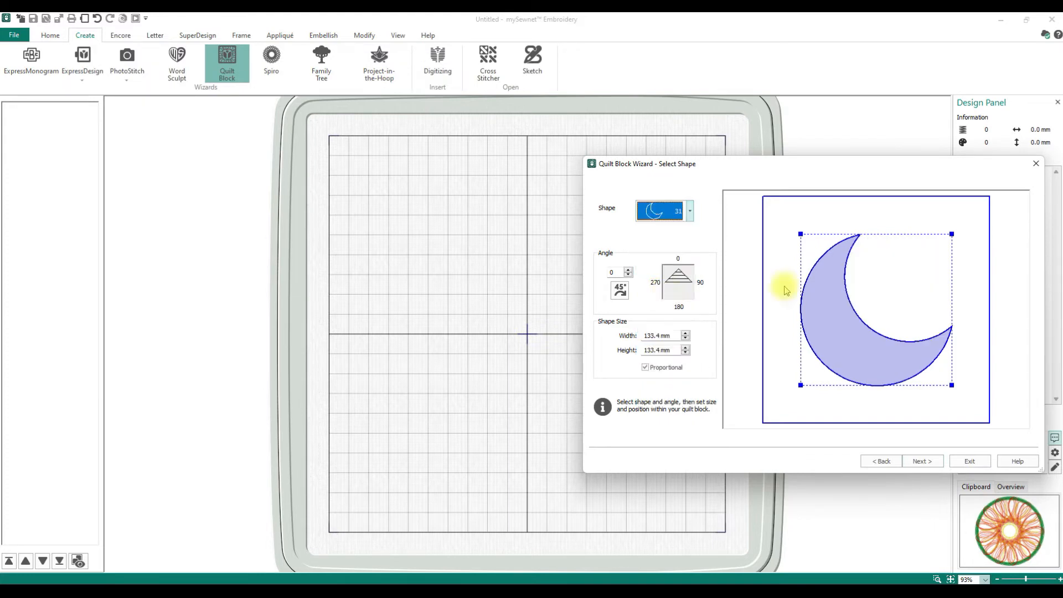
click(685, 333)
click(685, 333)
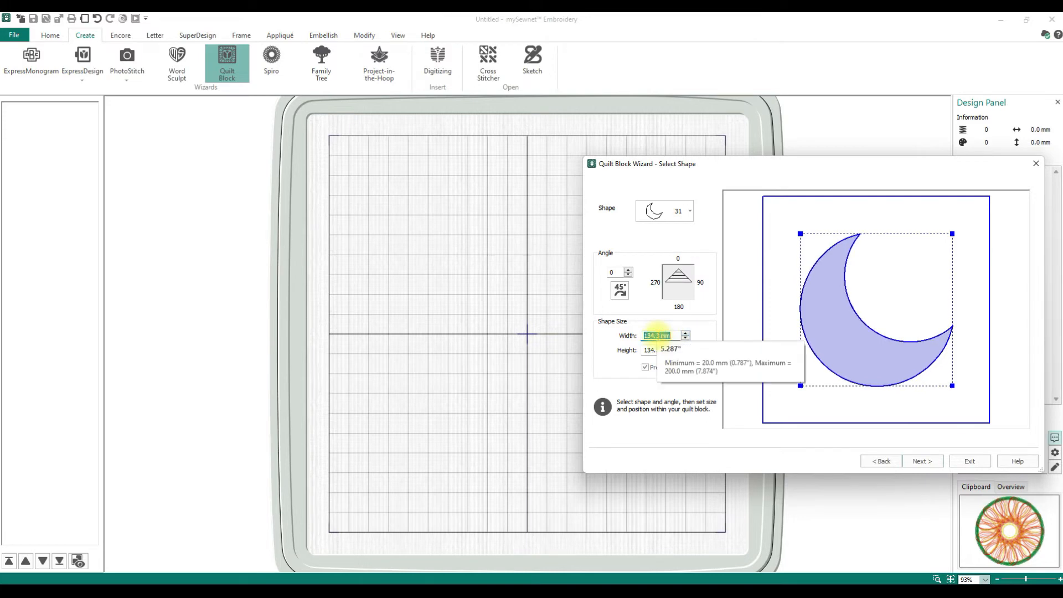
text(150)
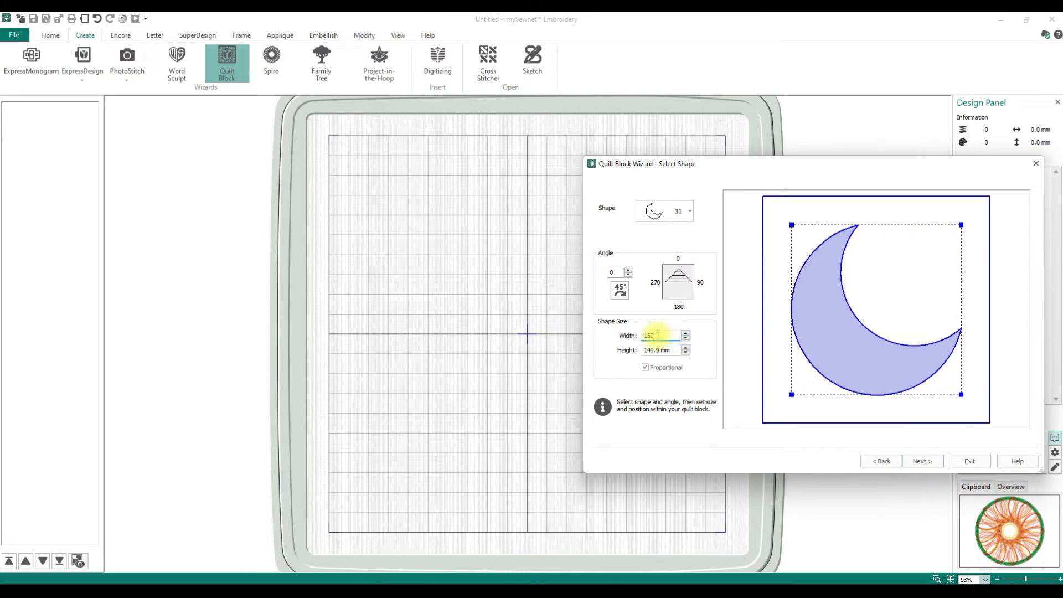
click(923, 462)
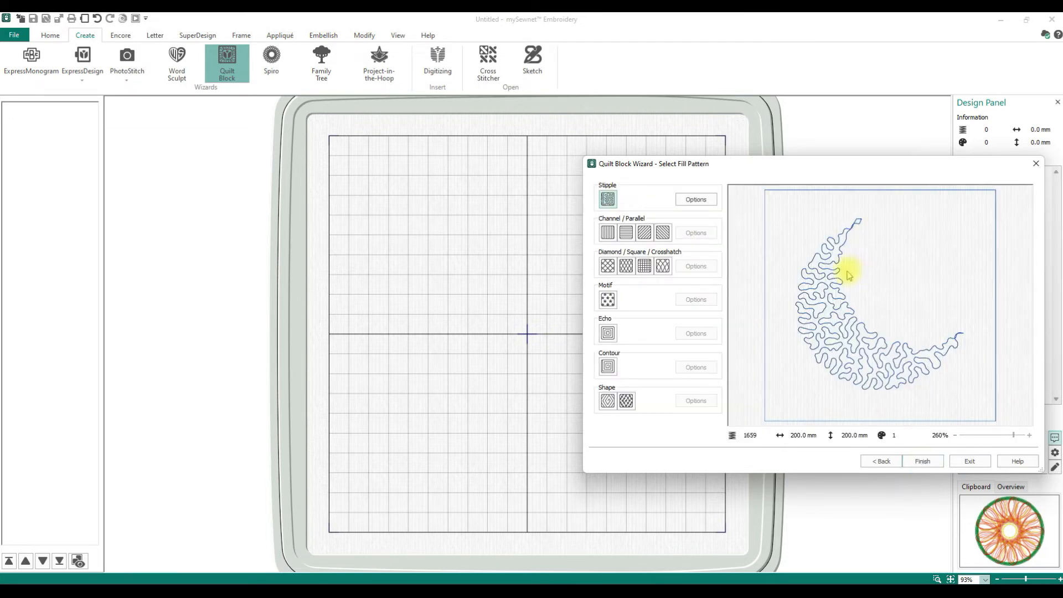
- Try an echo fill in the crescent and review its gap, style and stitch options
click(608, 334)
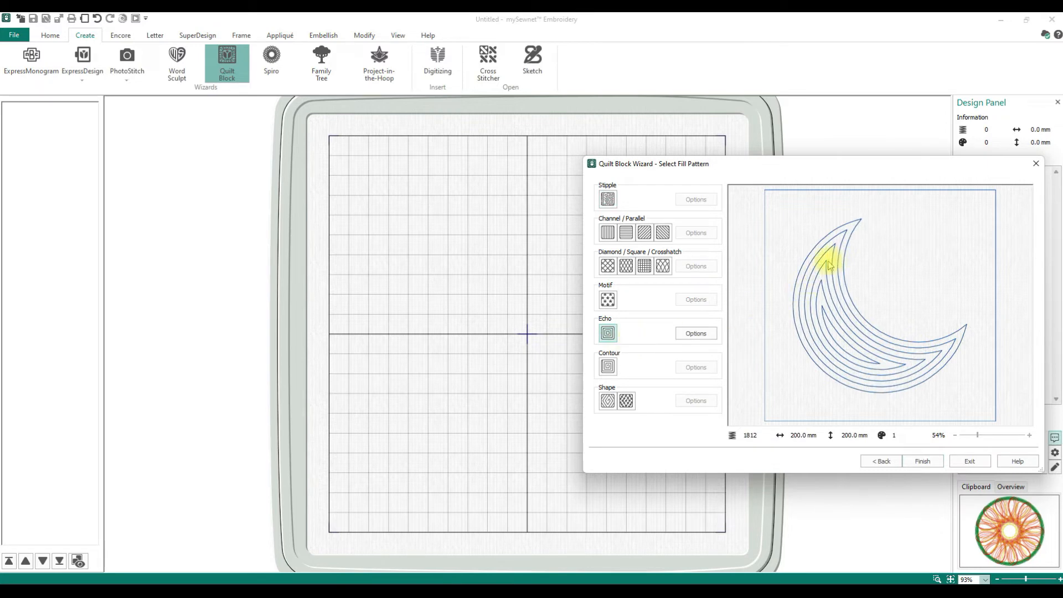
click(693, 334)
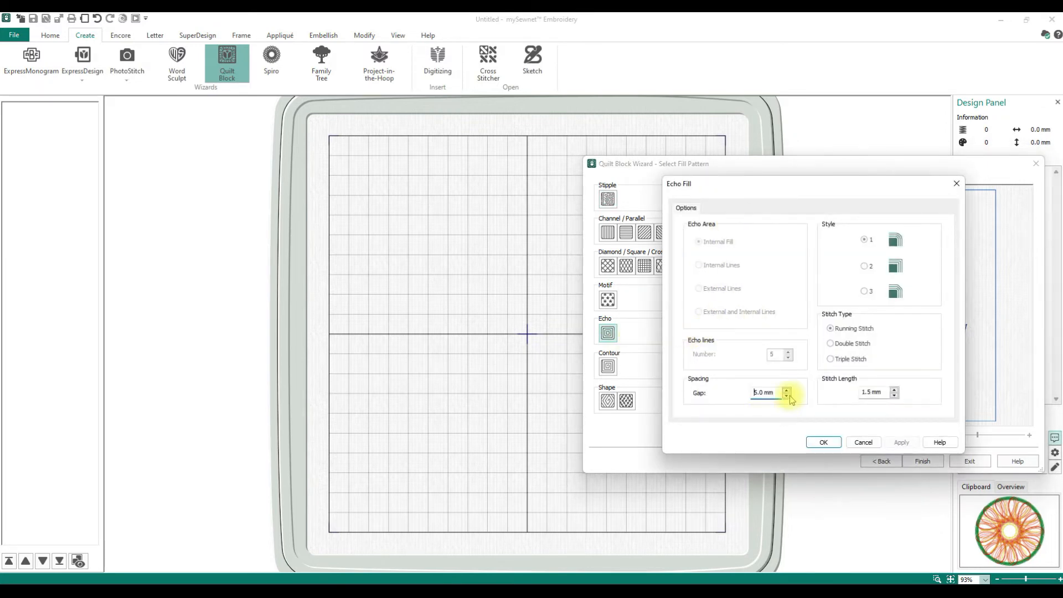
click(824, 442)
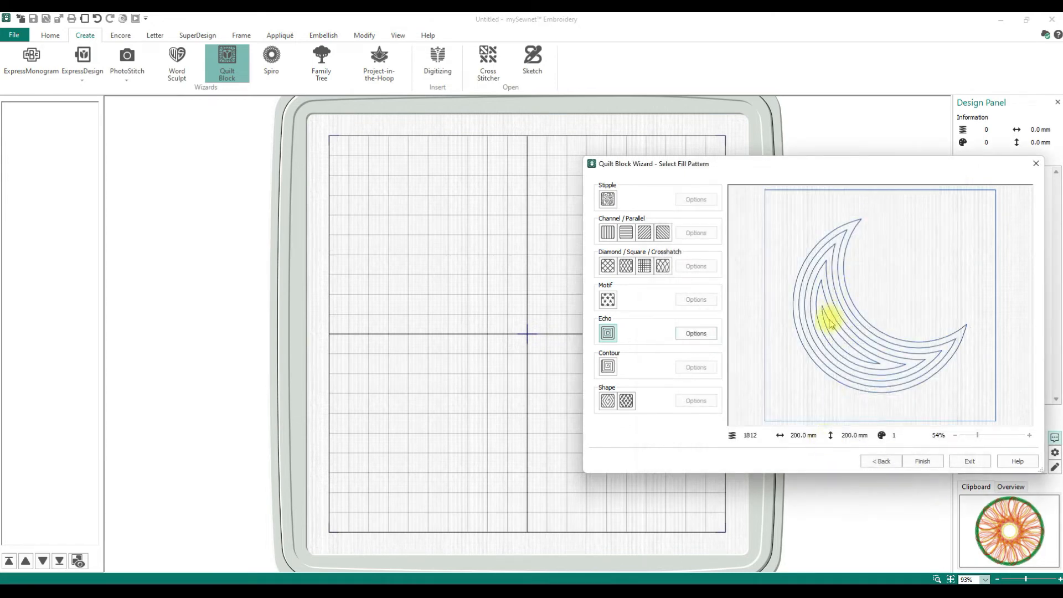
- Switch the crescent to a motif fill and set the star motif's height and width to 12.0 mm
click(607, 300)
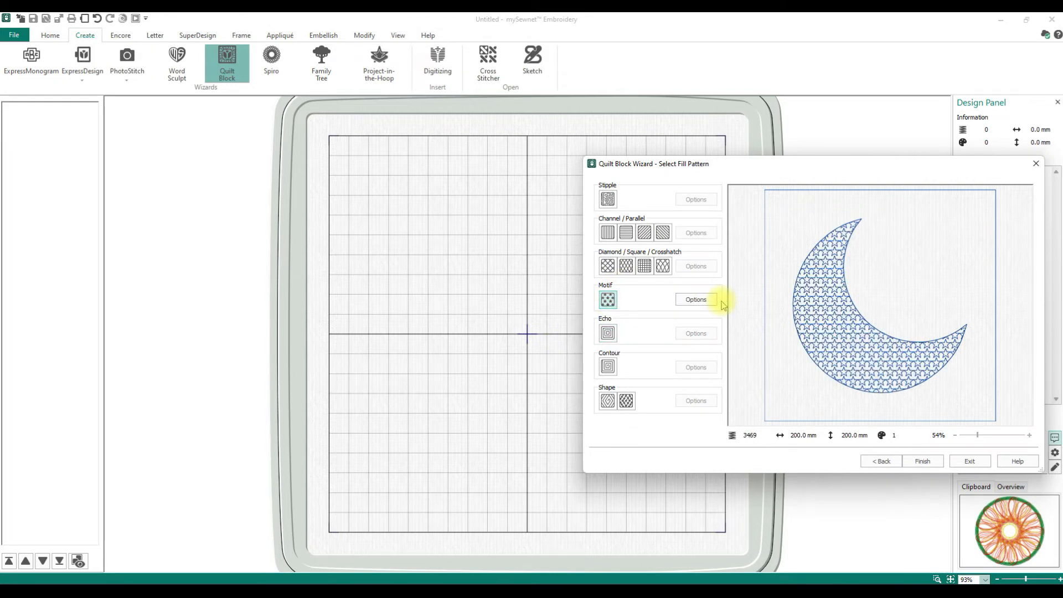
click(700, 298)
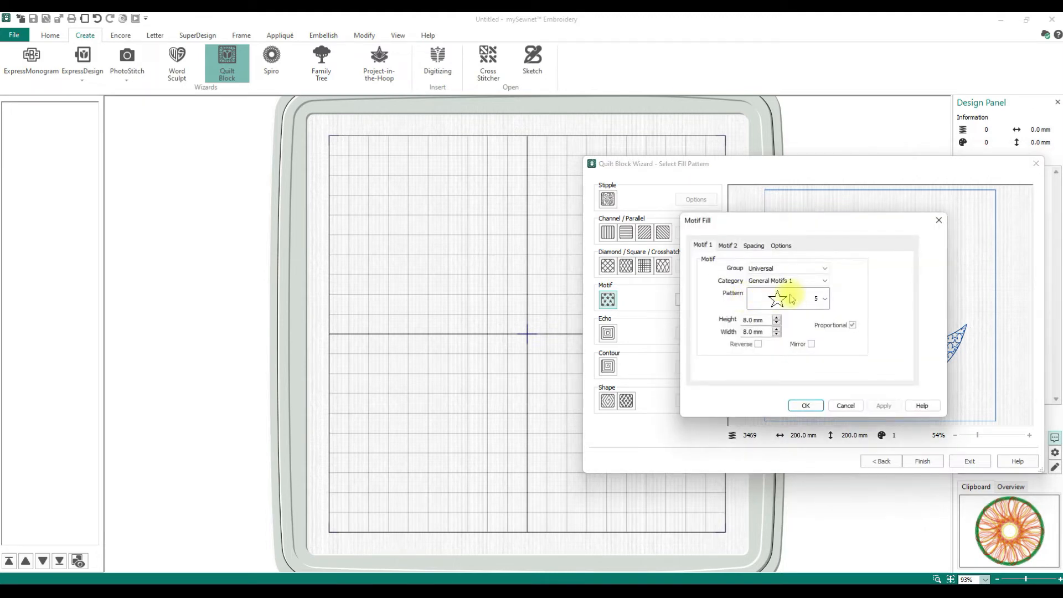
click(776, 319)
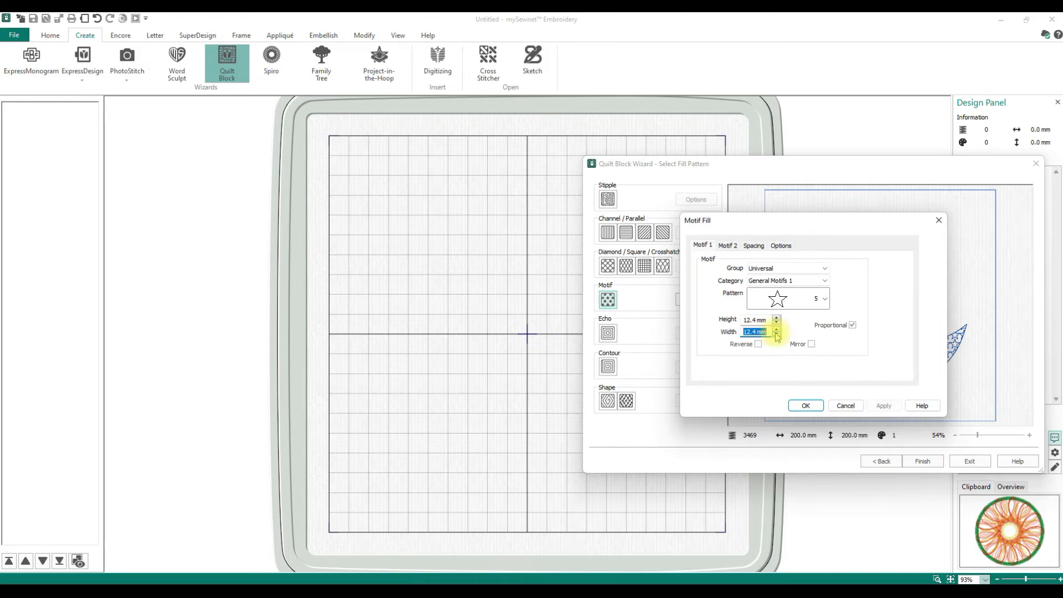
click(777, 320)
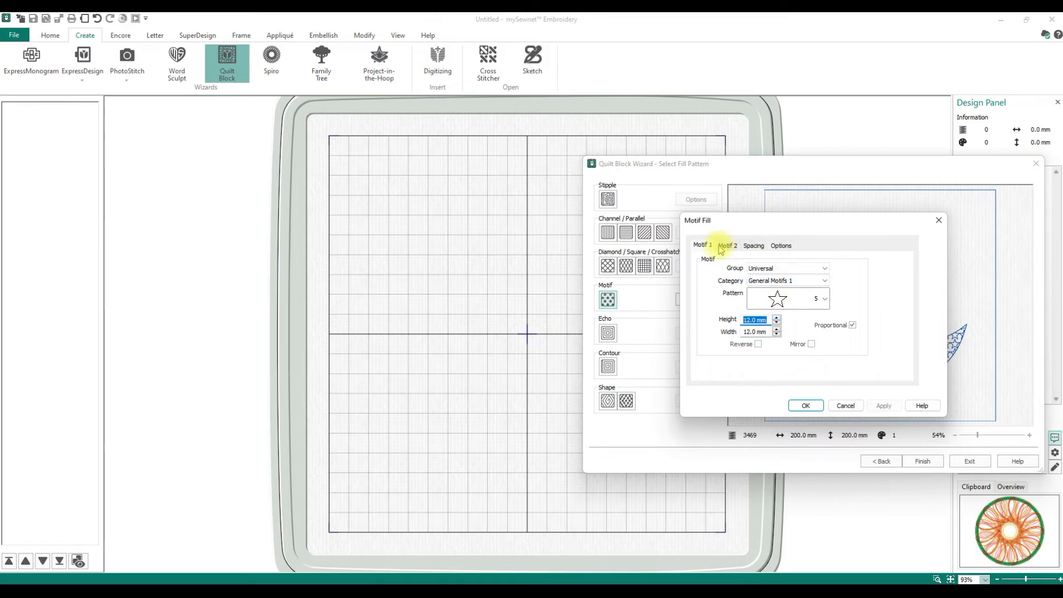
- Set the motifs' horizontal and vertical gaps and their horizontal offset to 50%, and finish the quilt block
click(753, 245)
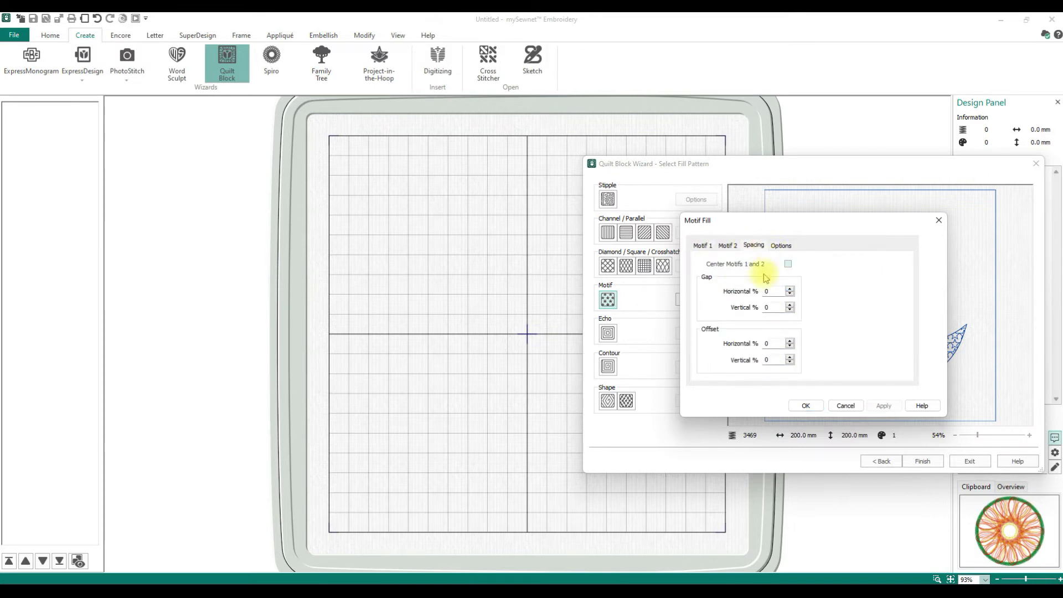
double_click(776, 287)
text(50)
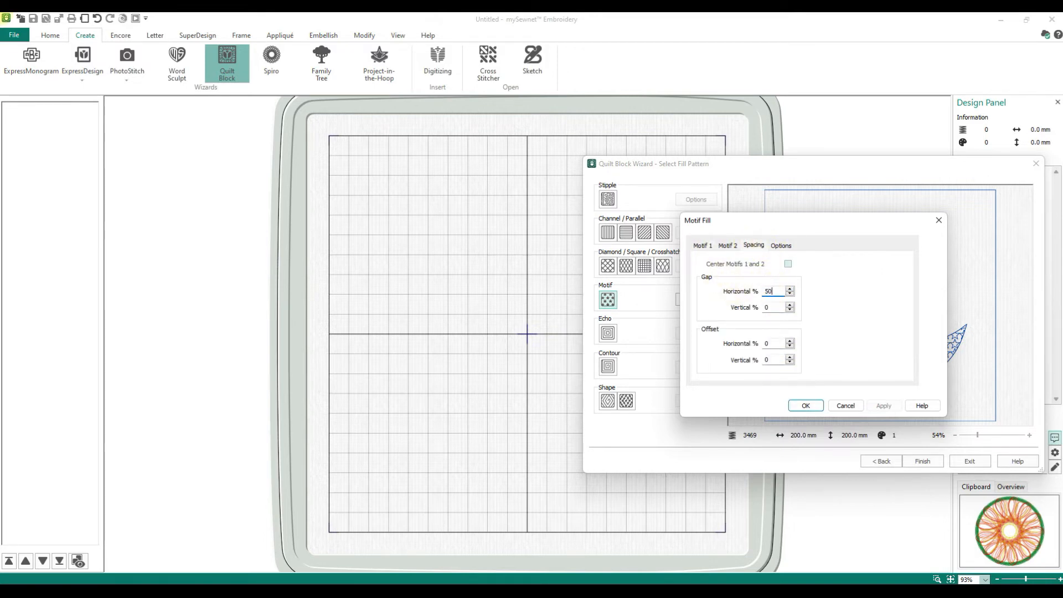
double_click(772, 307)
text(50)
double_click(772, 343)
text(50)
click(807, 405)
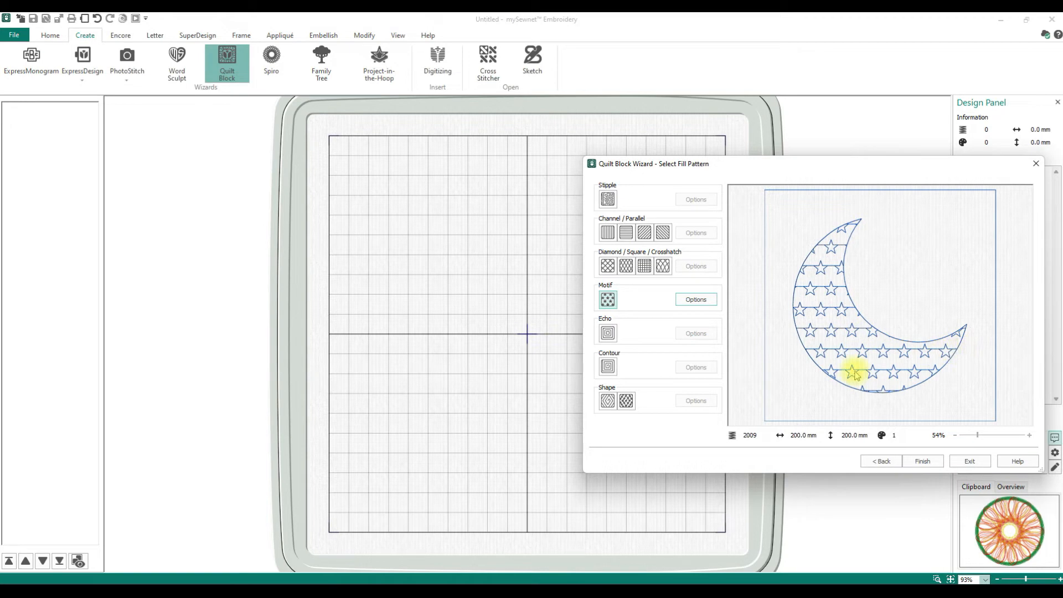
click(921, 459)
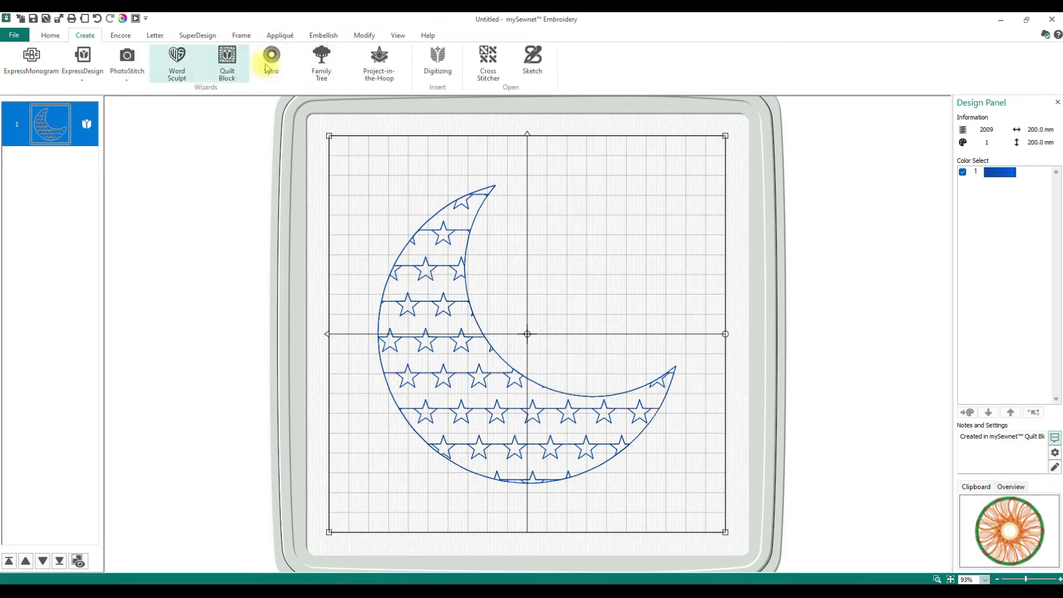
- Box-select and cut the star-filled crescent to the clipboard, and delete the remaining outline stitches of the block
click(363, 35)
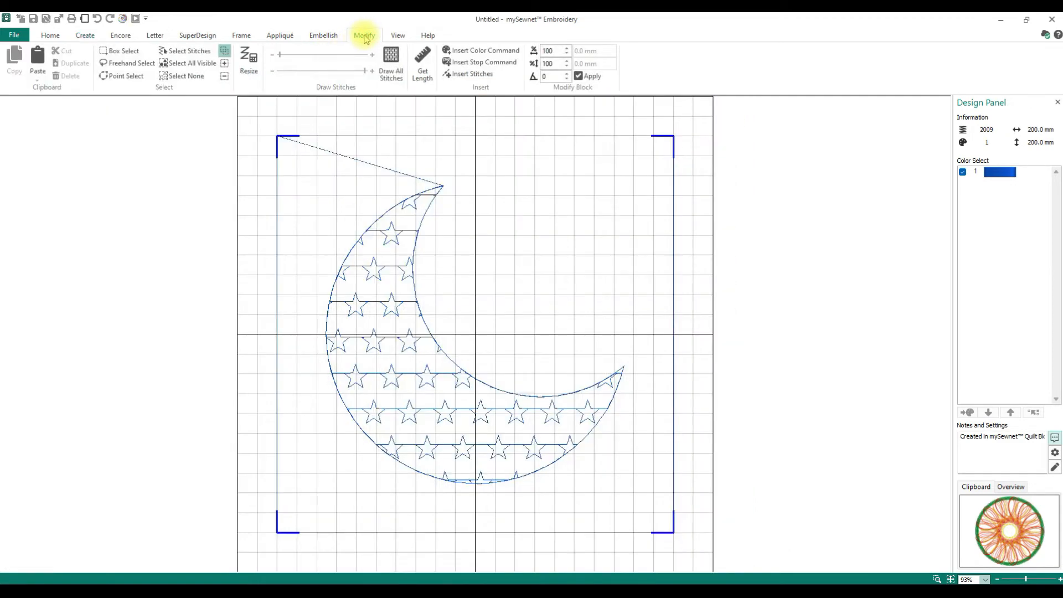
click(105, 52)
drag(294, 150, 634, 522)
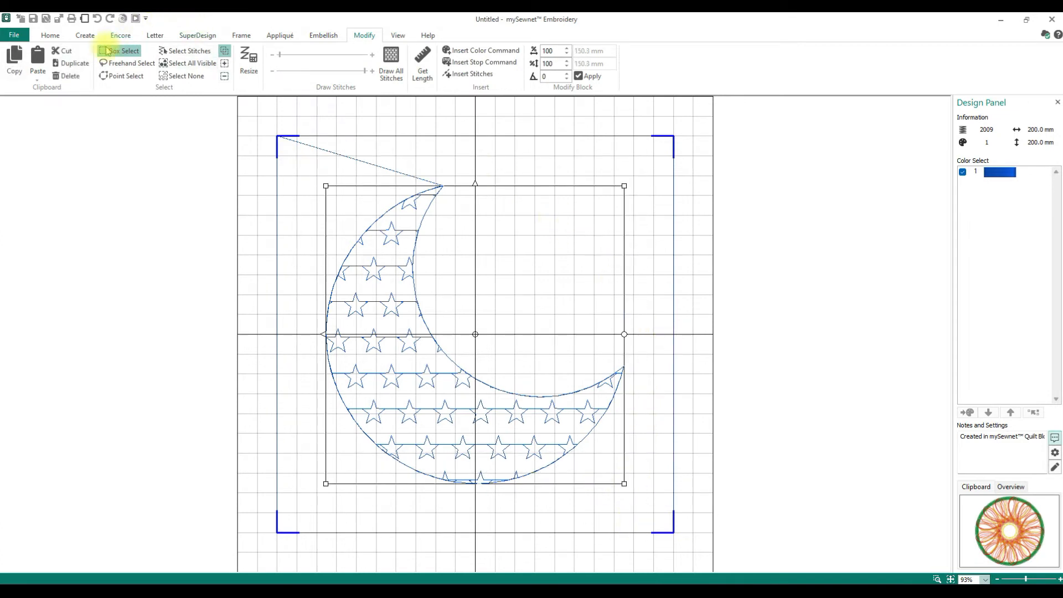
click(65, 54)
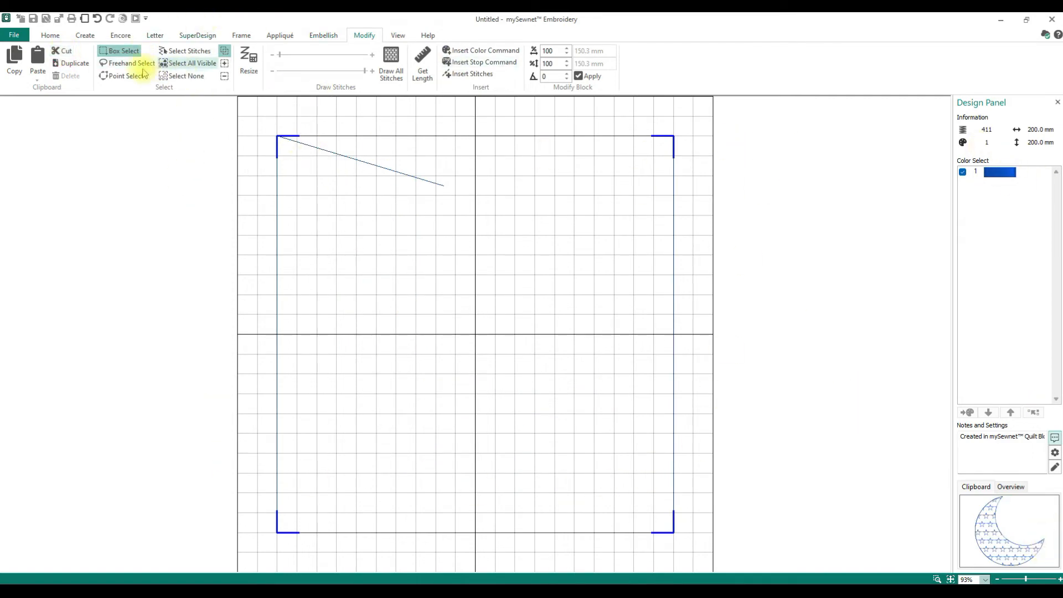
click(186, 63)
click(137, 76)
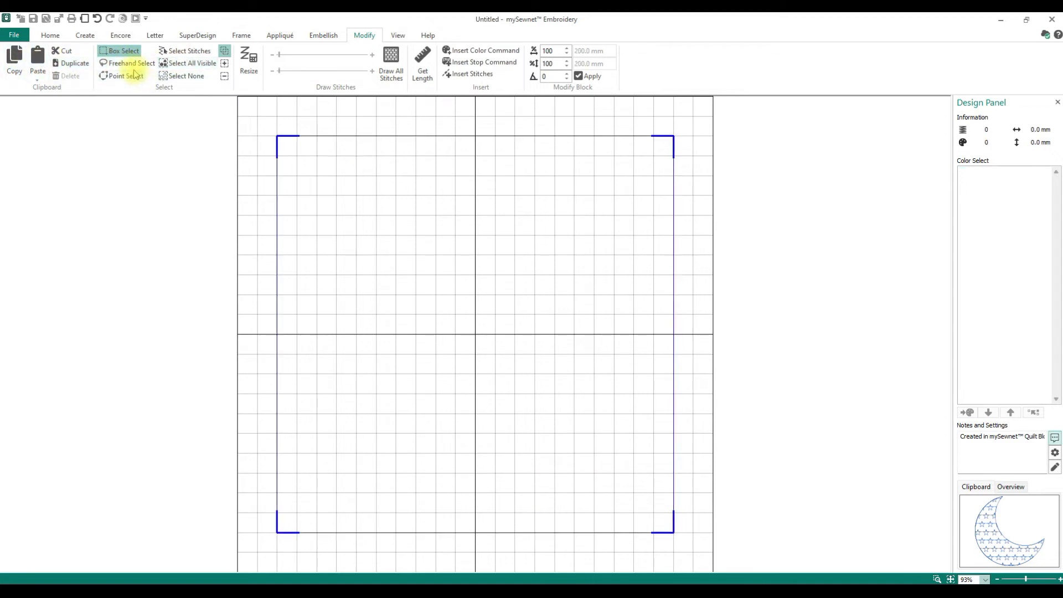
- Start a 200 mm square filled quilt block with inner embroidery, paste the star-filled crescent into it and keep the 5 mm margin
click(48, 35)
click(78, 35)
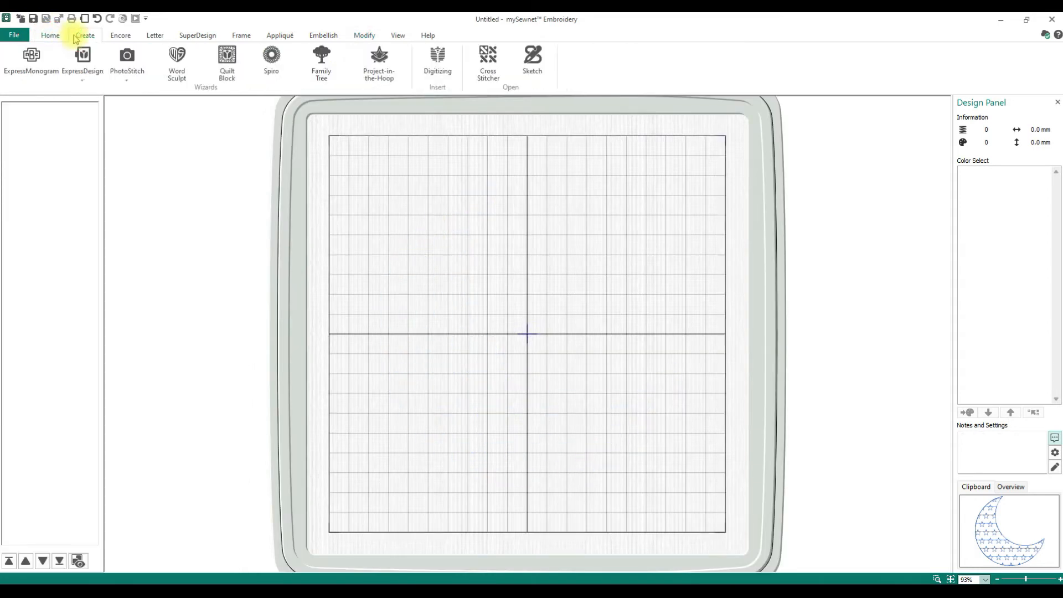
click(227, 64)
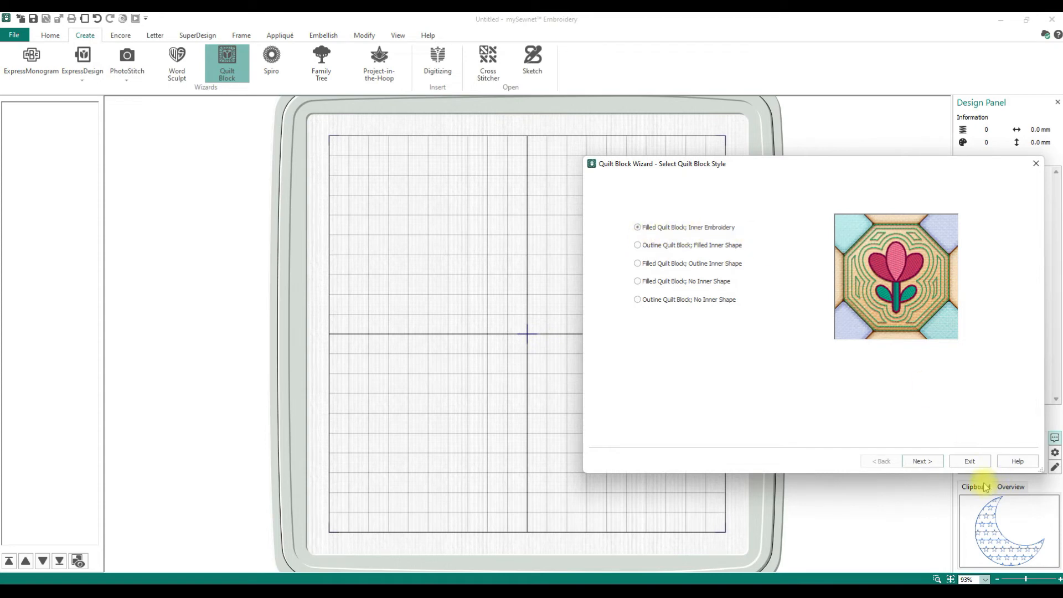
click(922, 463)
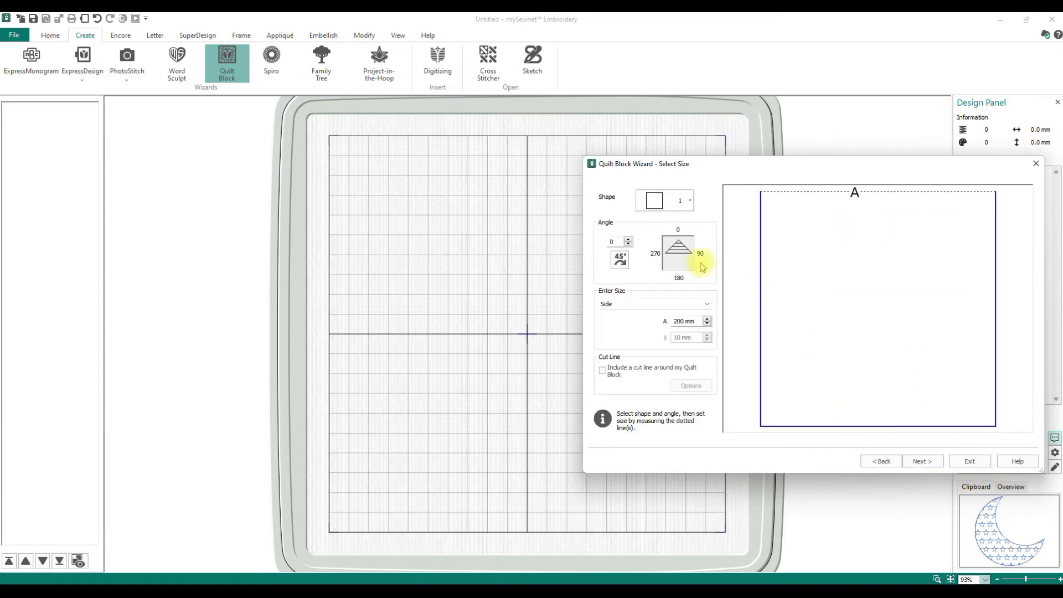
click(922, 463)
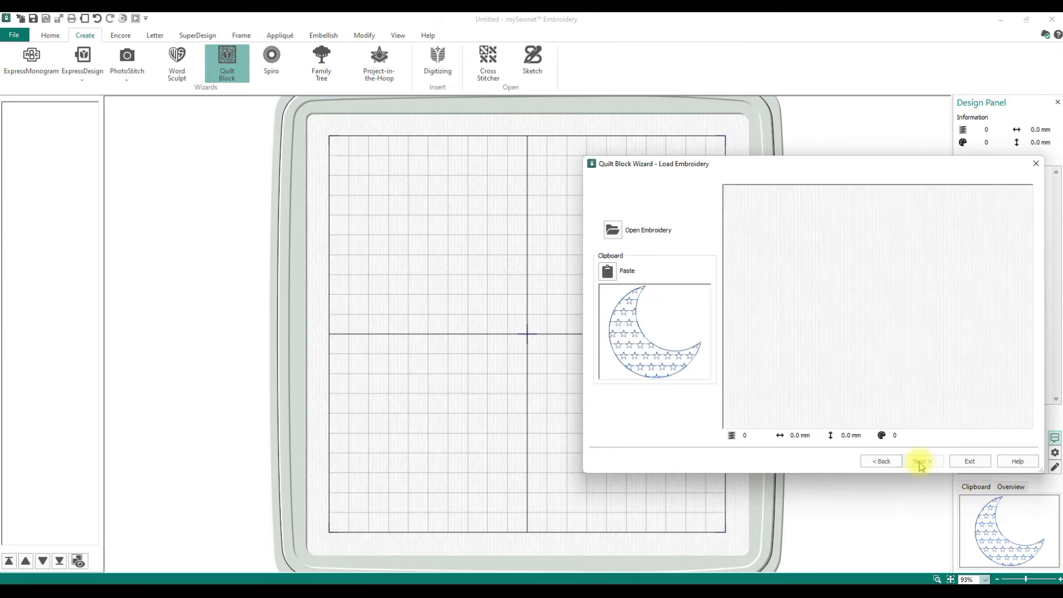
click(608, 274)
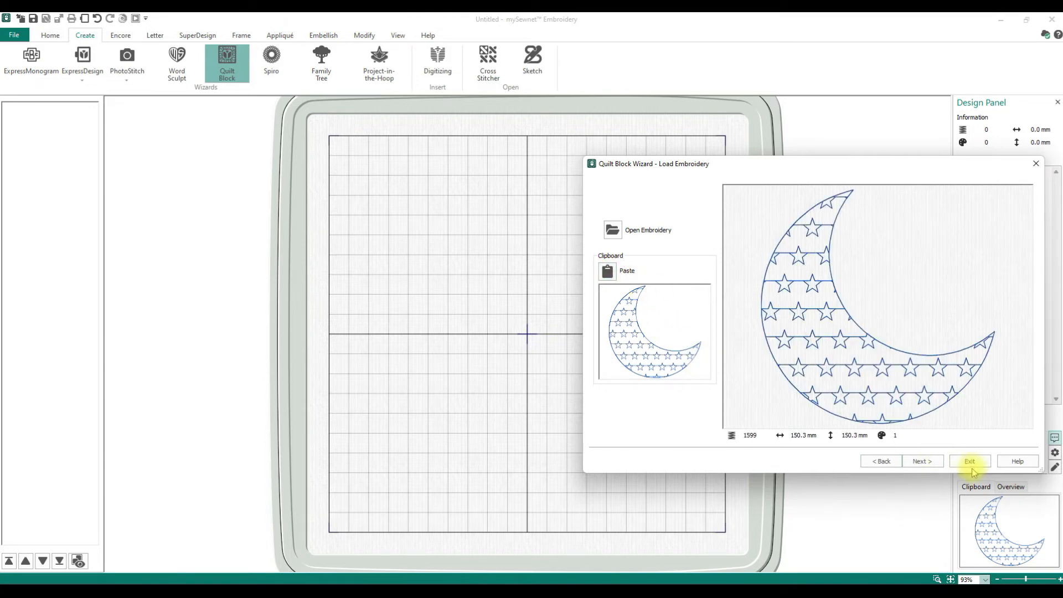
click(917, 464)
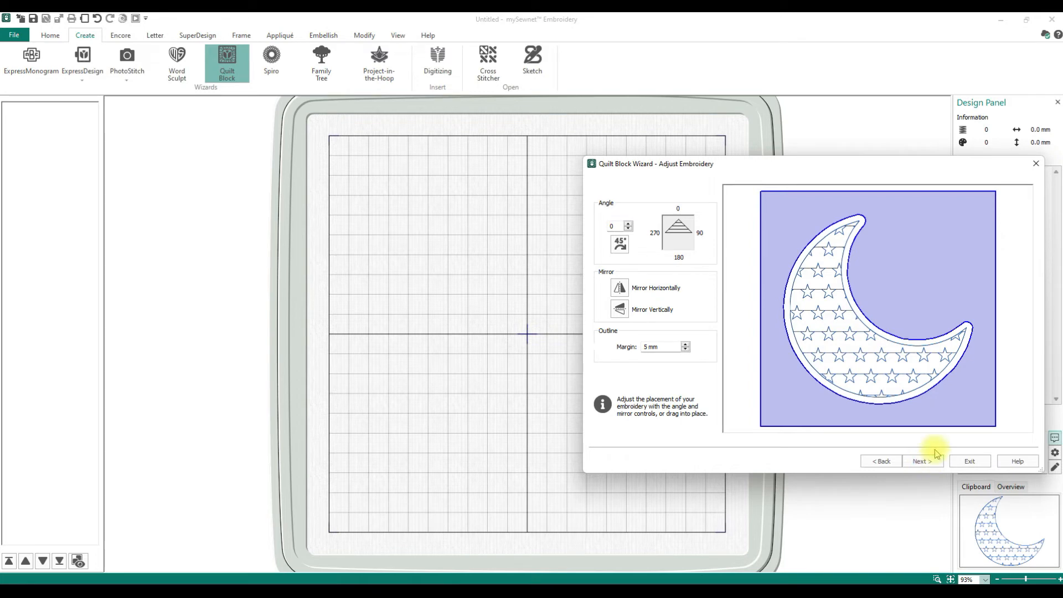
click(928, 463)
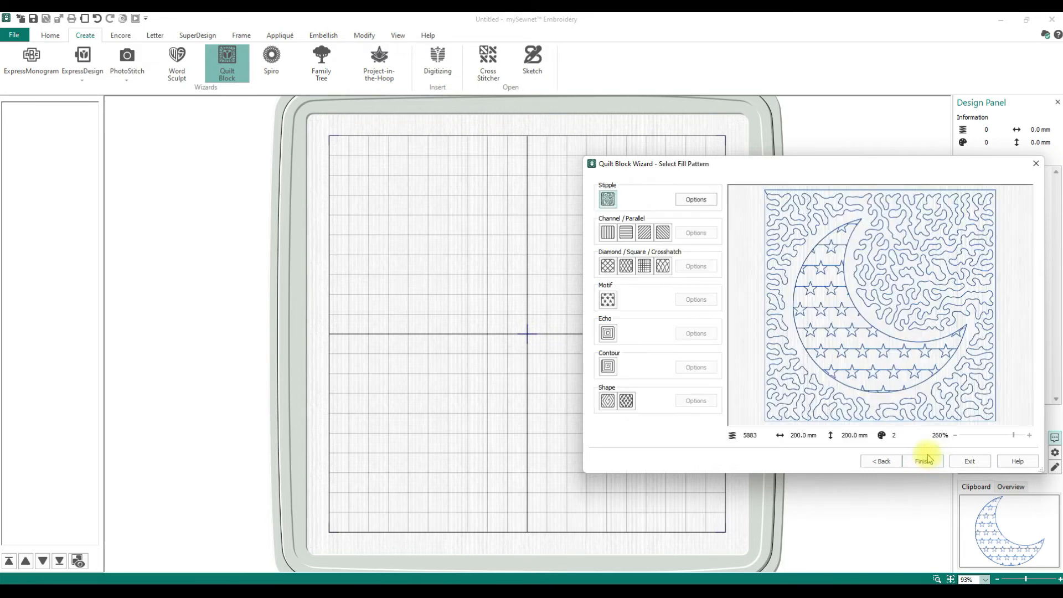
- Fill the area around the crescent with a diamond crosshatch at a 10.0 mm gap and finish the quilt block
click(607, 266)
click(626, 266)
click(688, 268)
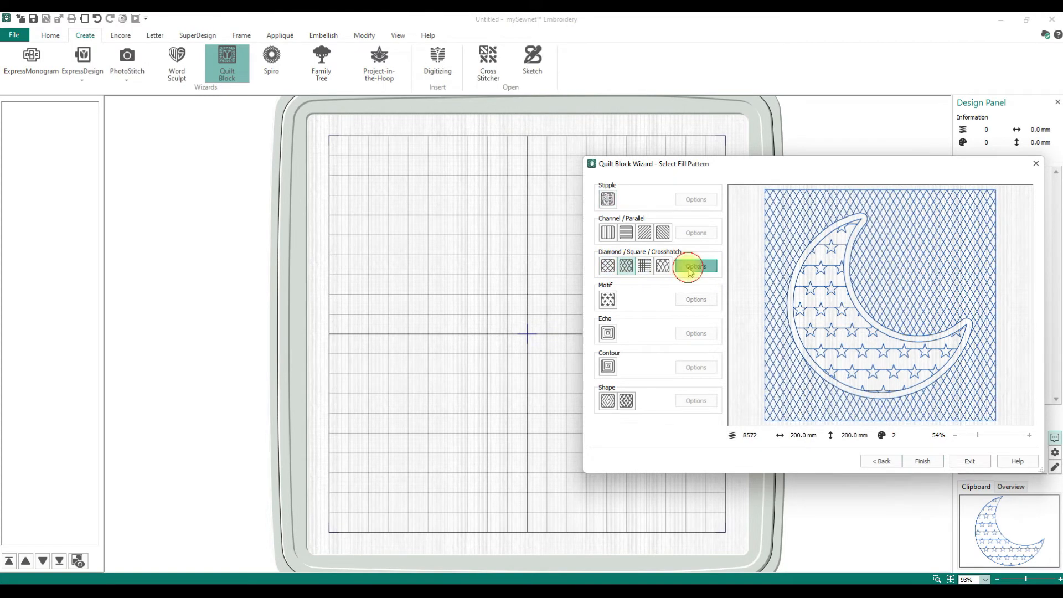
text(105.0)
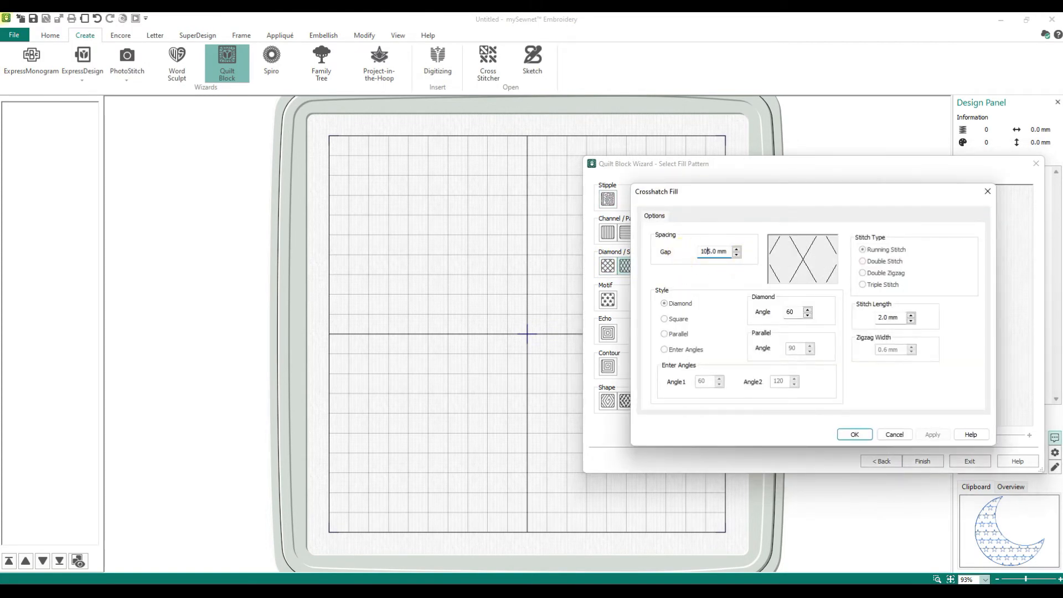
key(Delete)
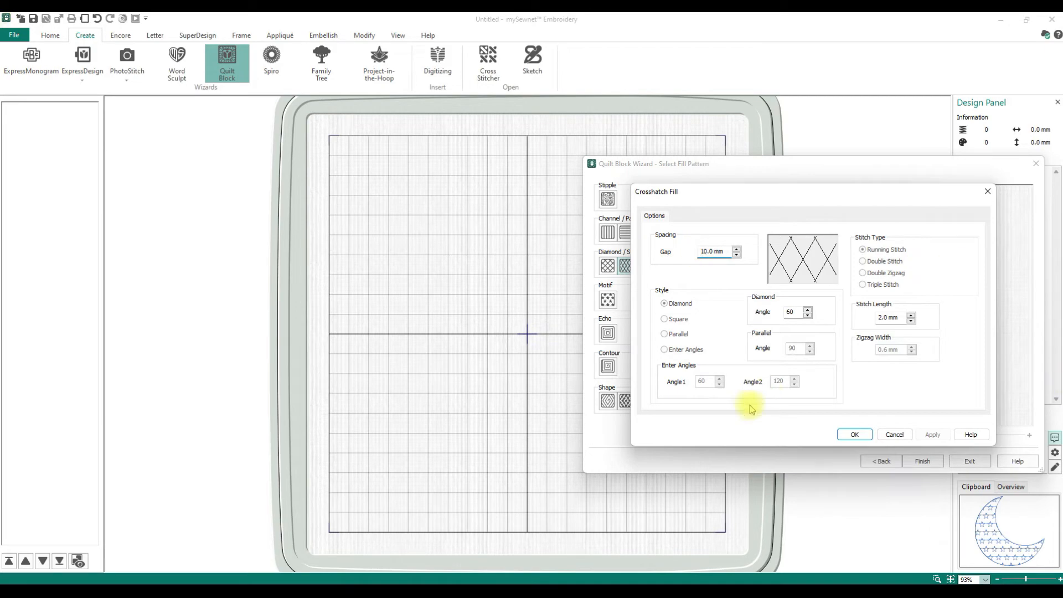
click(854, 434)
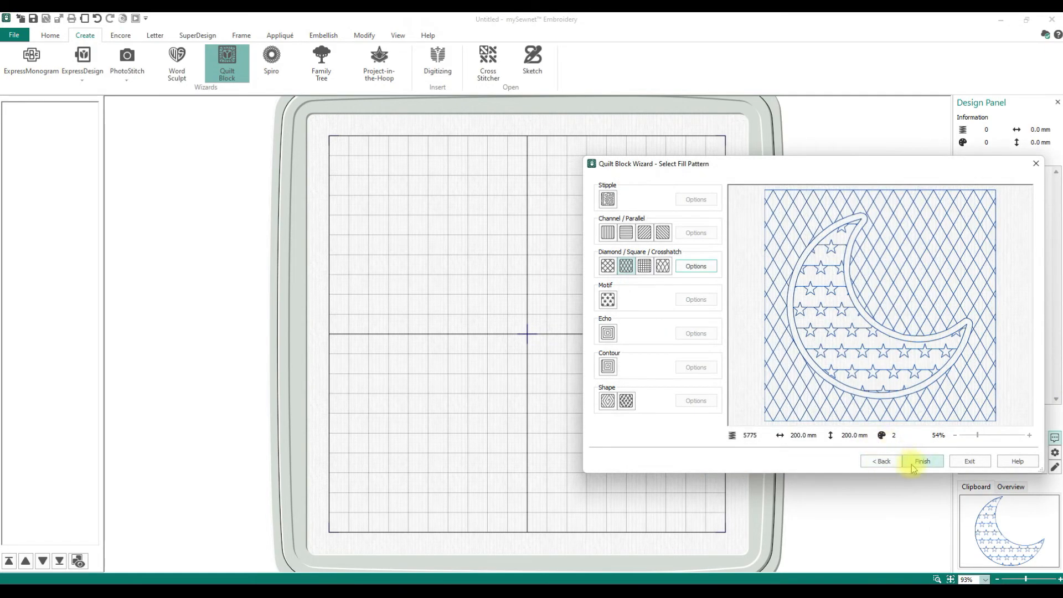
click(918, 461)
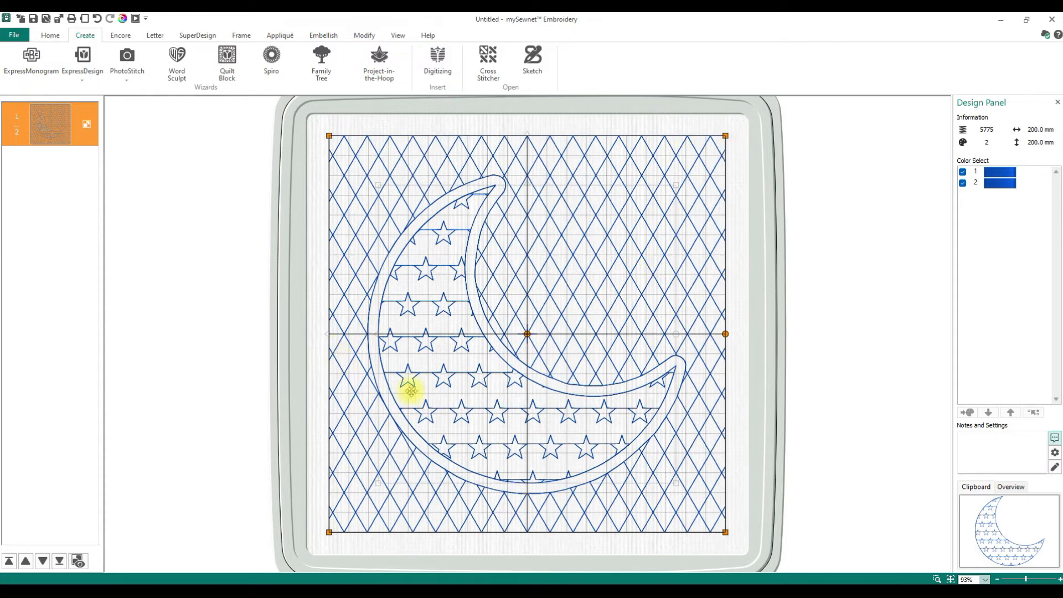
- Delete the crosshatch-filled block and start a new 200 mm square filled quilt block with an outline inner shape
key(Delete)
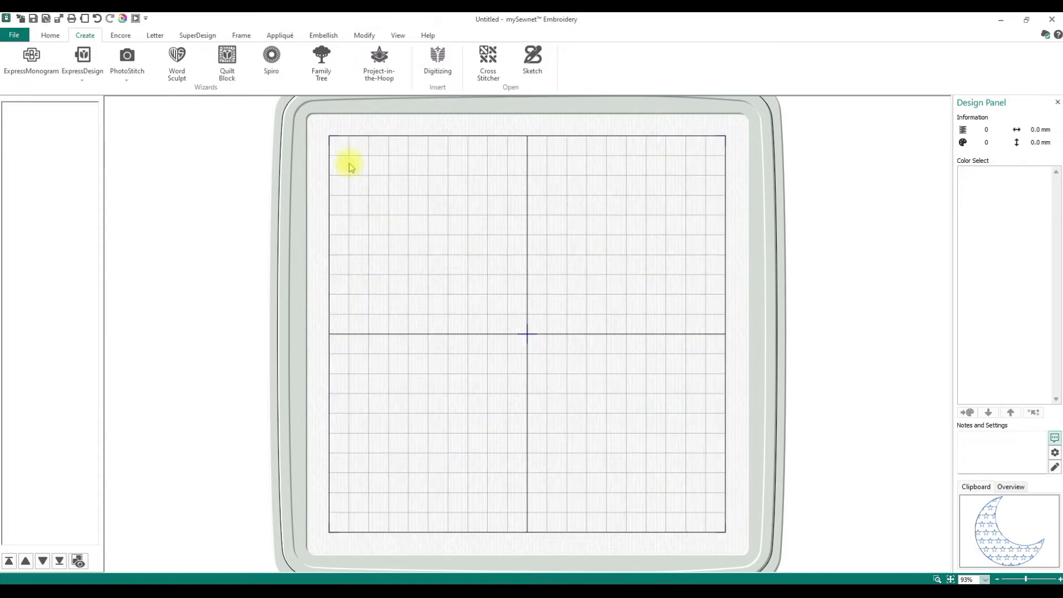
click(241, 59)
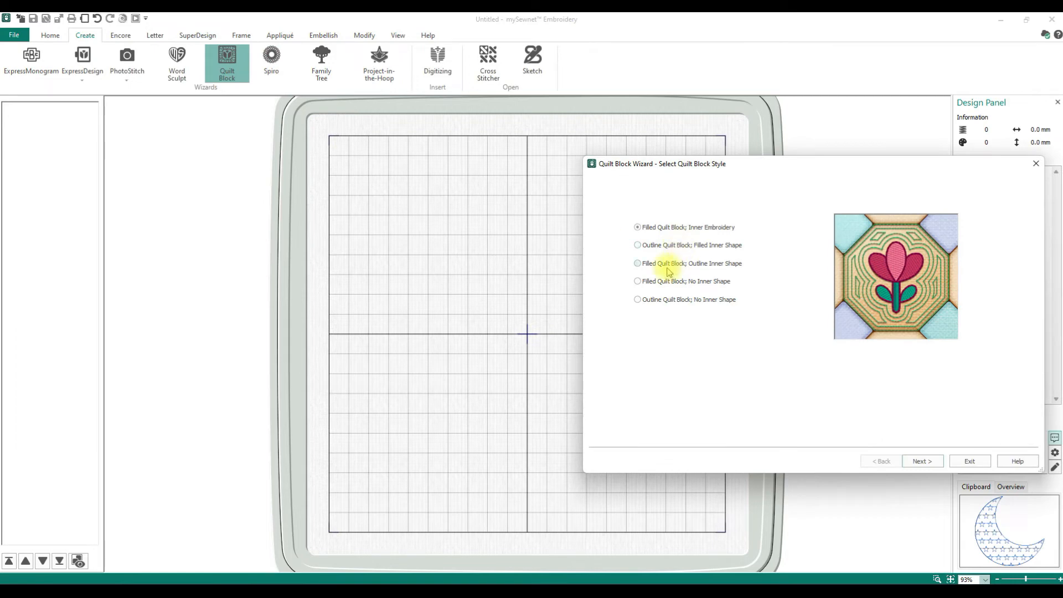
click(642, 264)
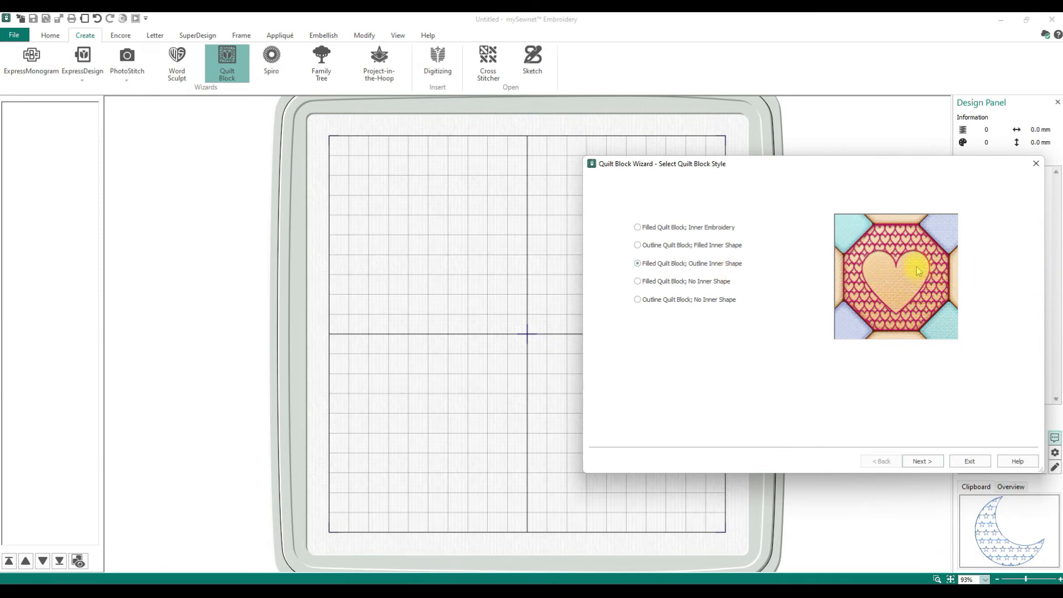
click(923, 461)
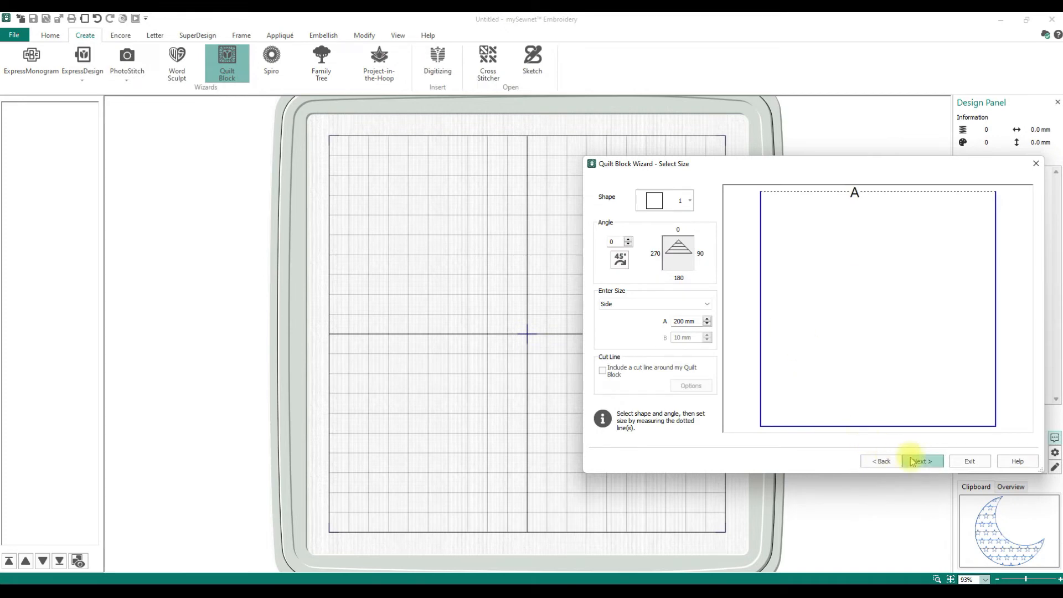
click(912, 461)
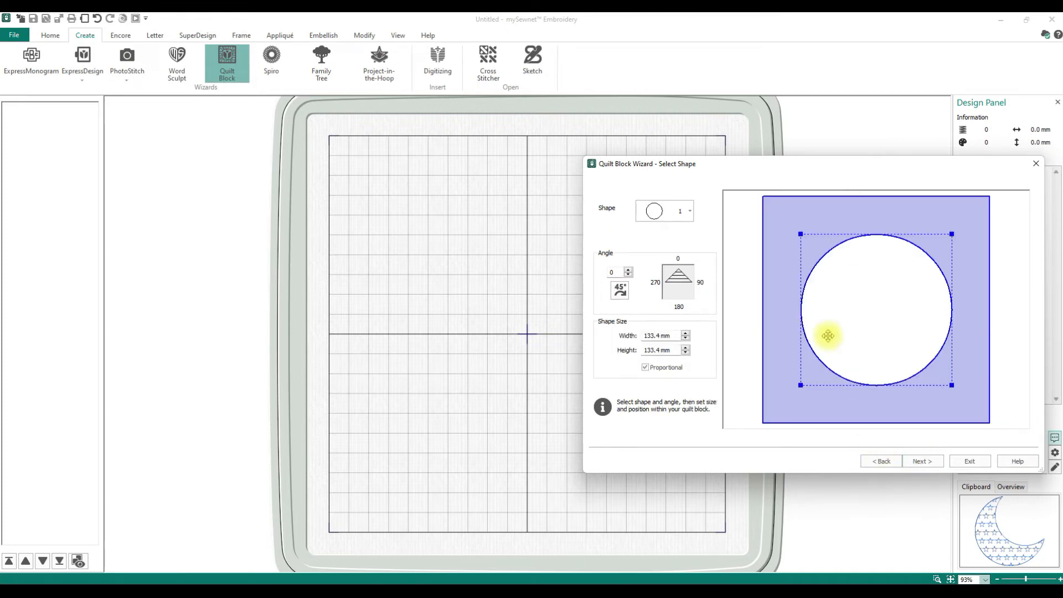
- Choose crescent shape 31 as the block's inner shape and set its width to 150 mm, keeping it proportional
click(690, 211)
scroll(653, 302, down, 7)
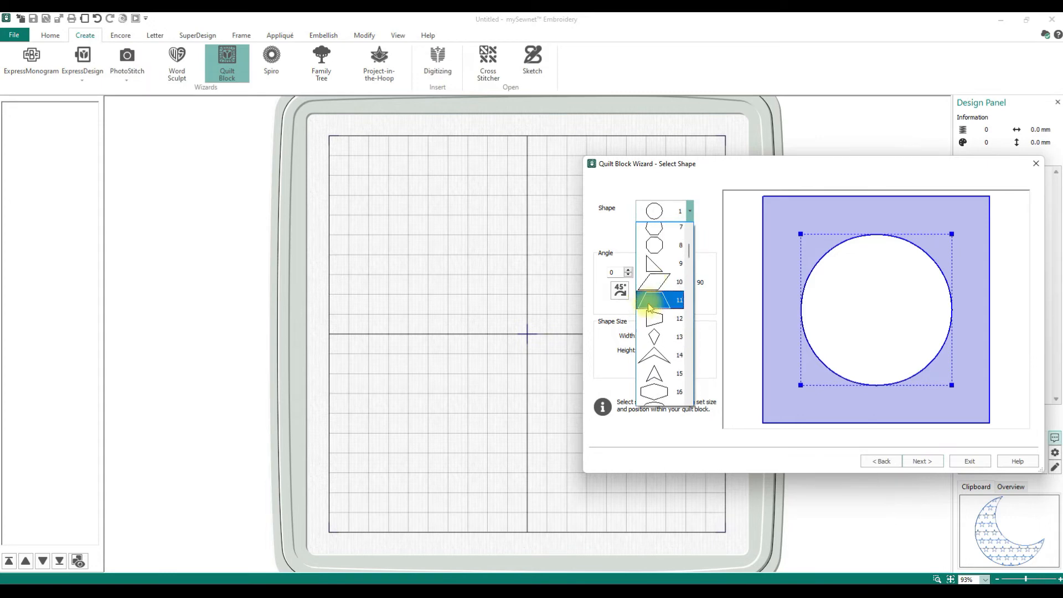
scroll(654, 306, down, 2)
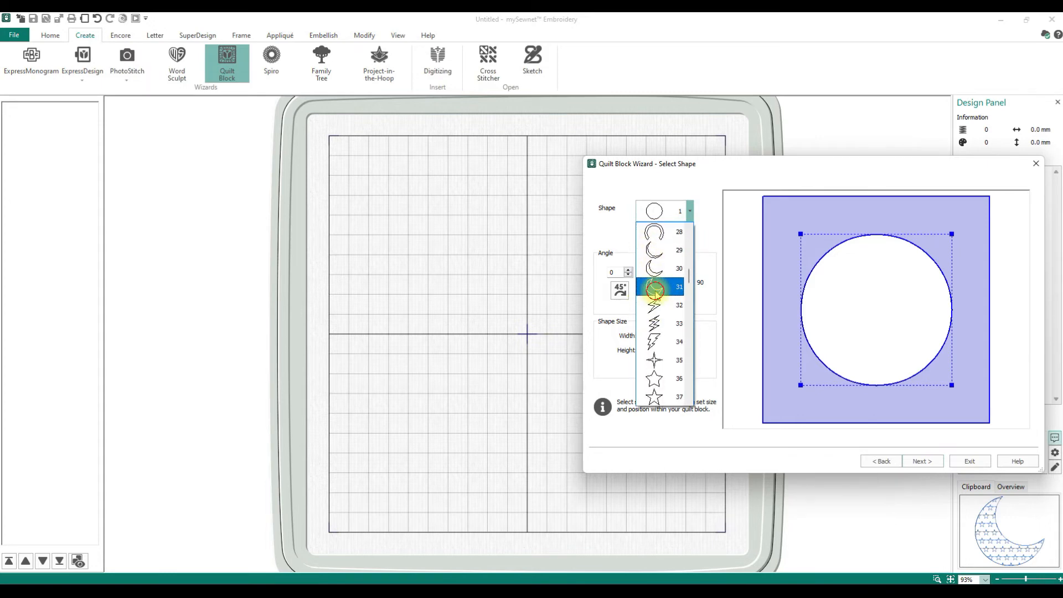
click(656, 284)
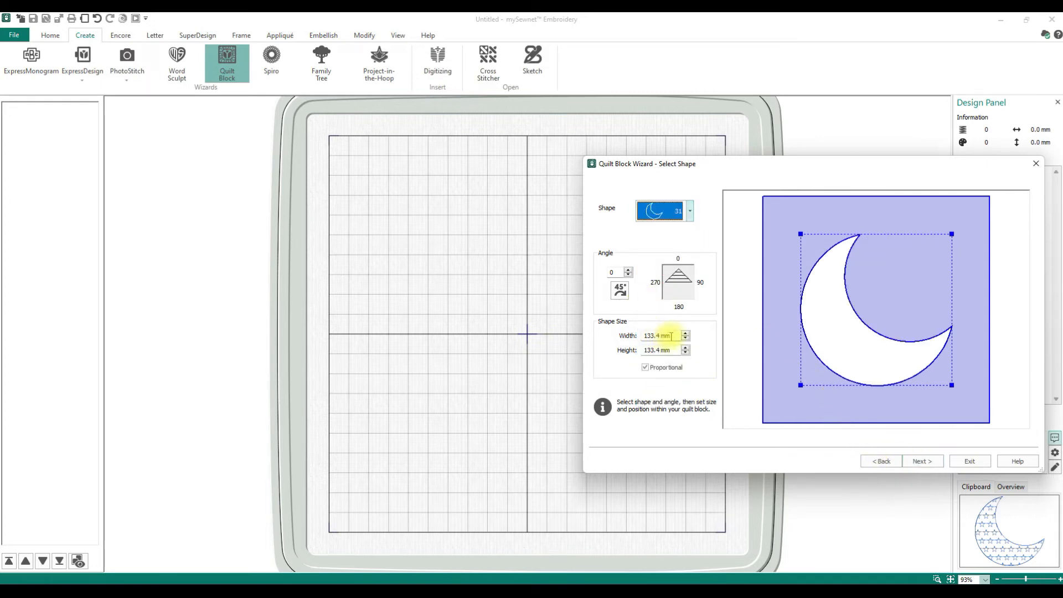
drag(670, 336, 585, 324)
text(150)
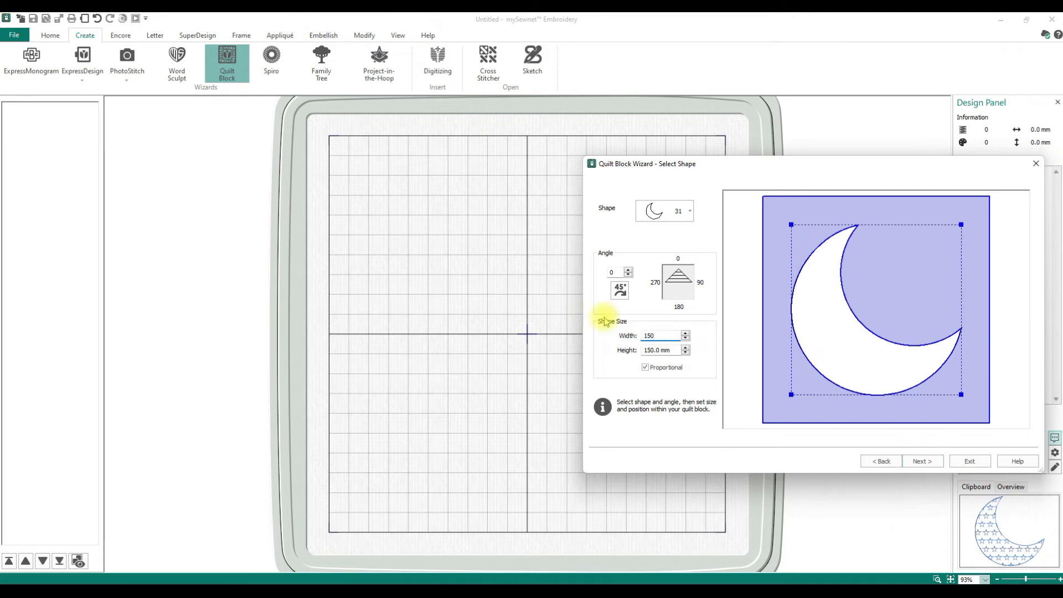
click(932, 462)
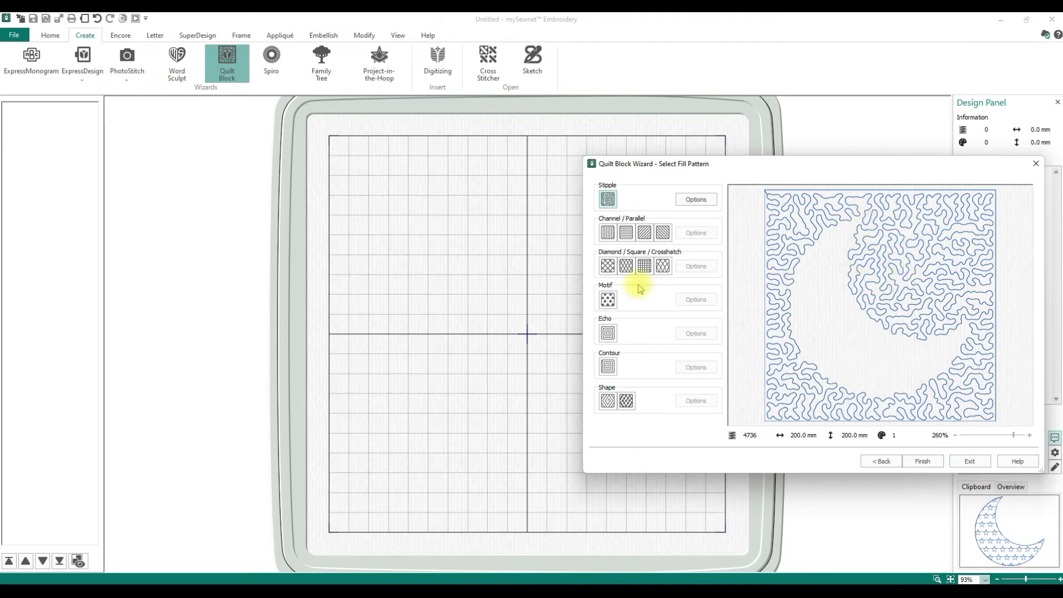
- Try a crosshatch fill around the crescent, switch it to an echo fill and review the echo options
click(605, 266)
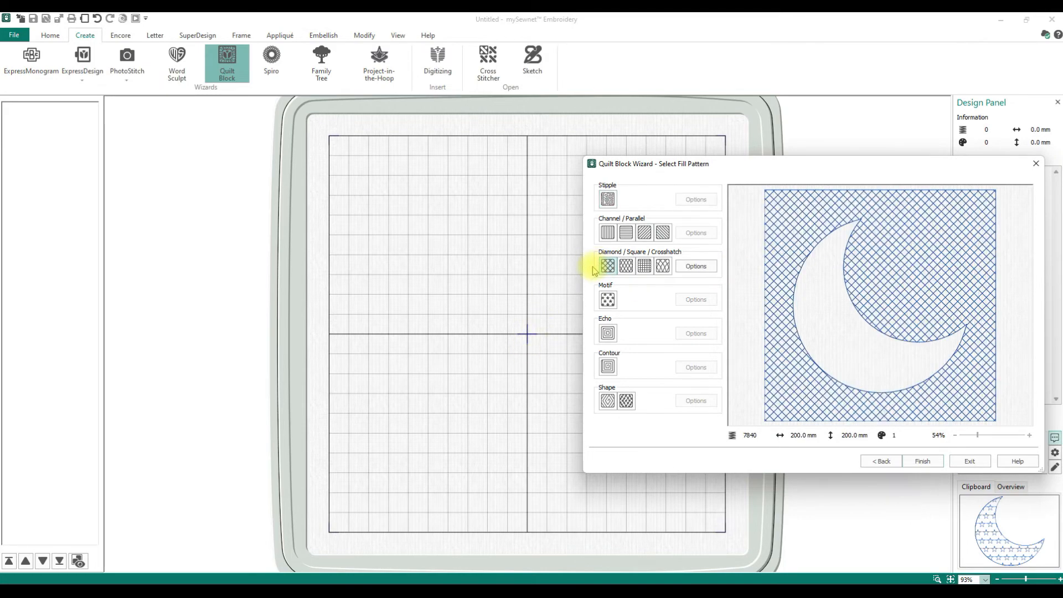
click(607, 334)
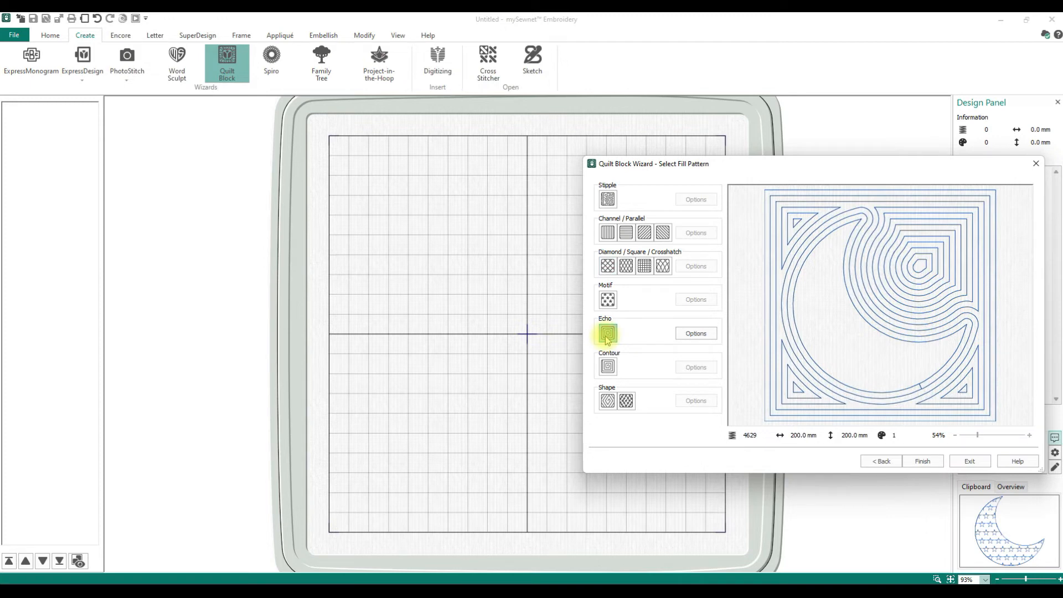
click(695, 333)
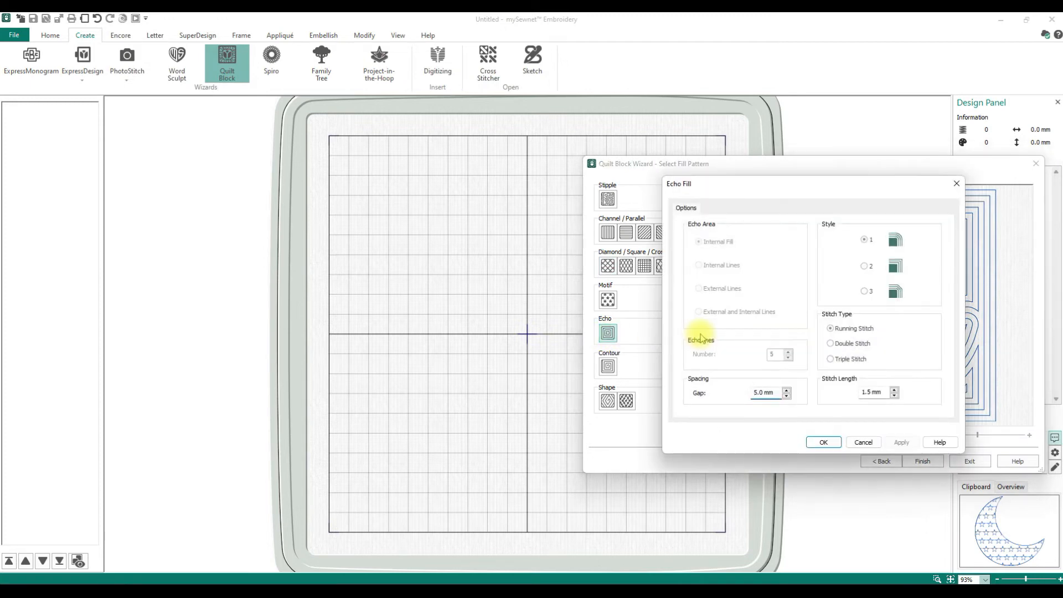
click(862, 442)
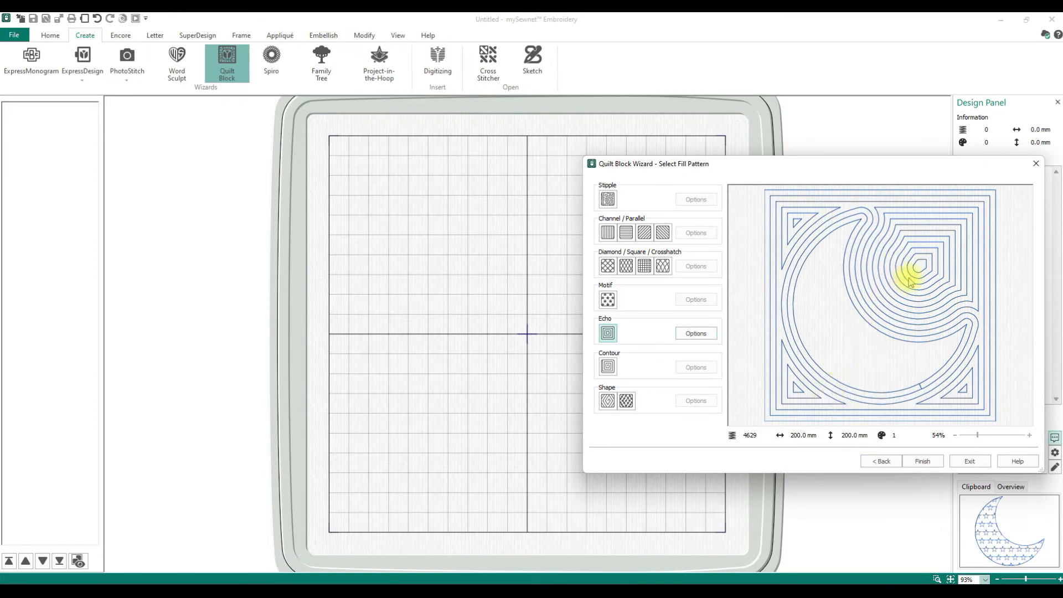
- Increase the echo fill's gap to about 7 mm
click(696, 332)
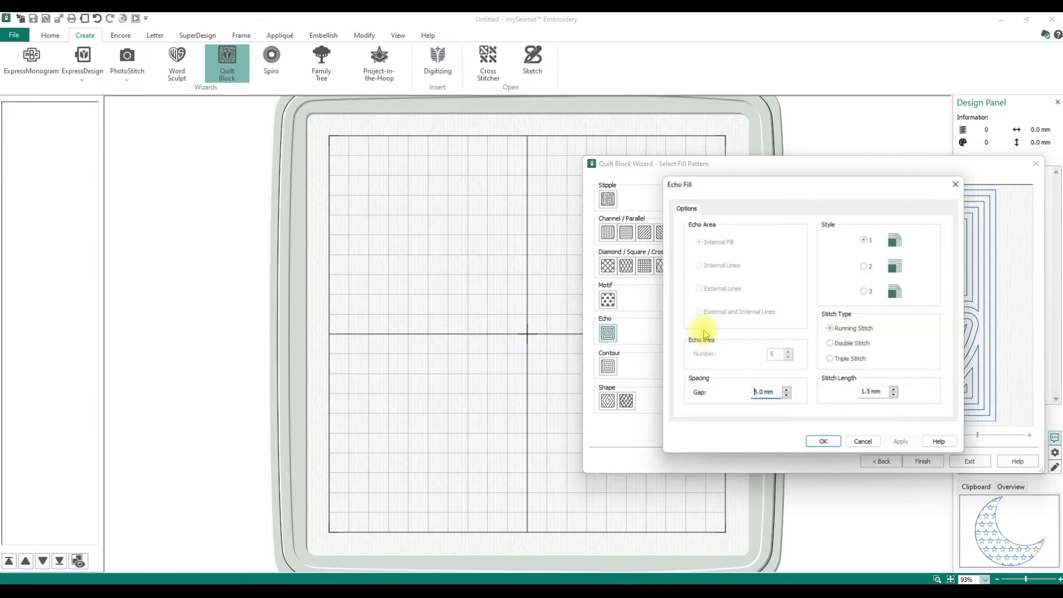
double_click(784, 392)
click(784, 389)
click(784, 388)
click(785, 389)
click(785, 388)
click(785, 389)
click(784, 389)
click(785, 389)
click(785, 389)
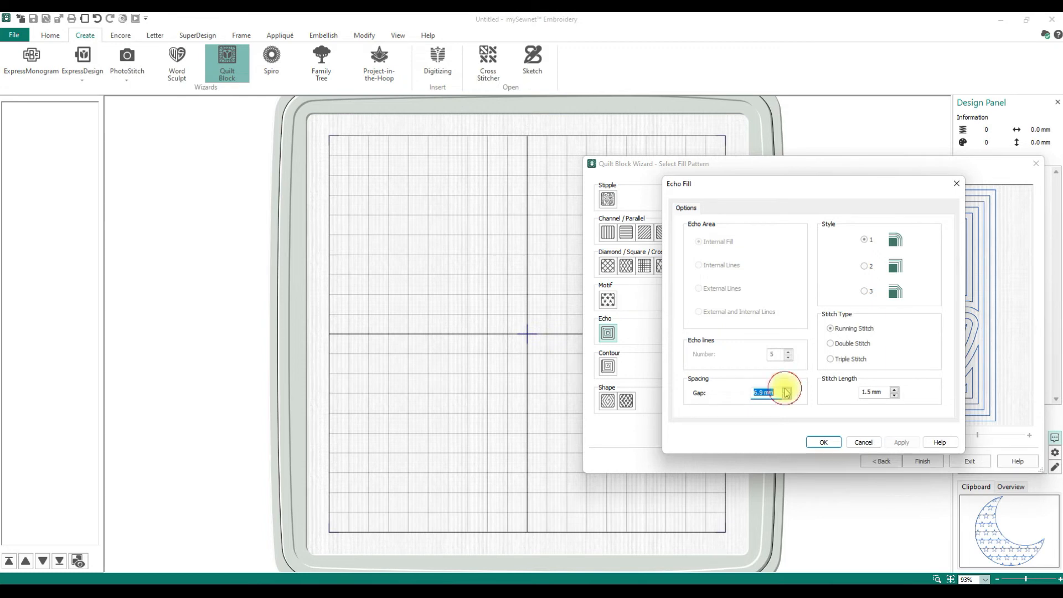
click(823, 441)
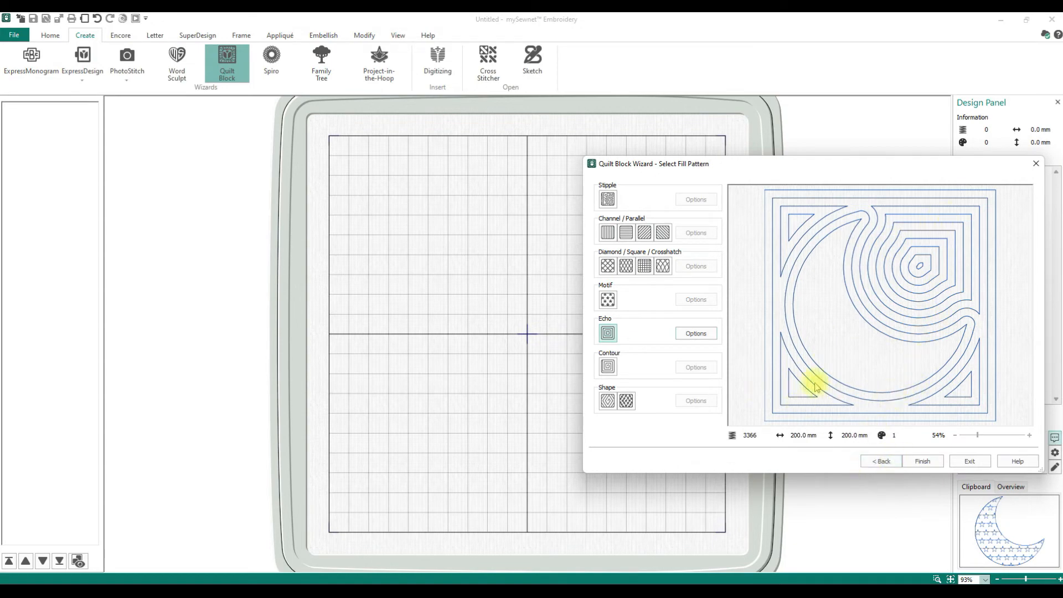
- Finish the echo-filled quilt block and paste the star-filled crescent from the clipboard into its empty crescent area
click(935, 461)
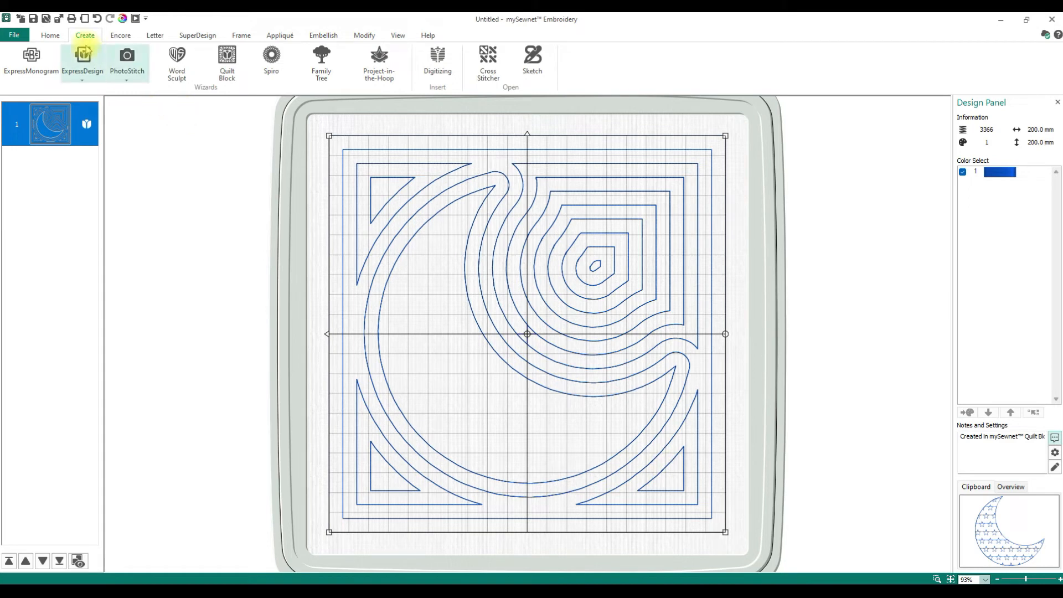
click(51, 35)
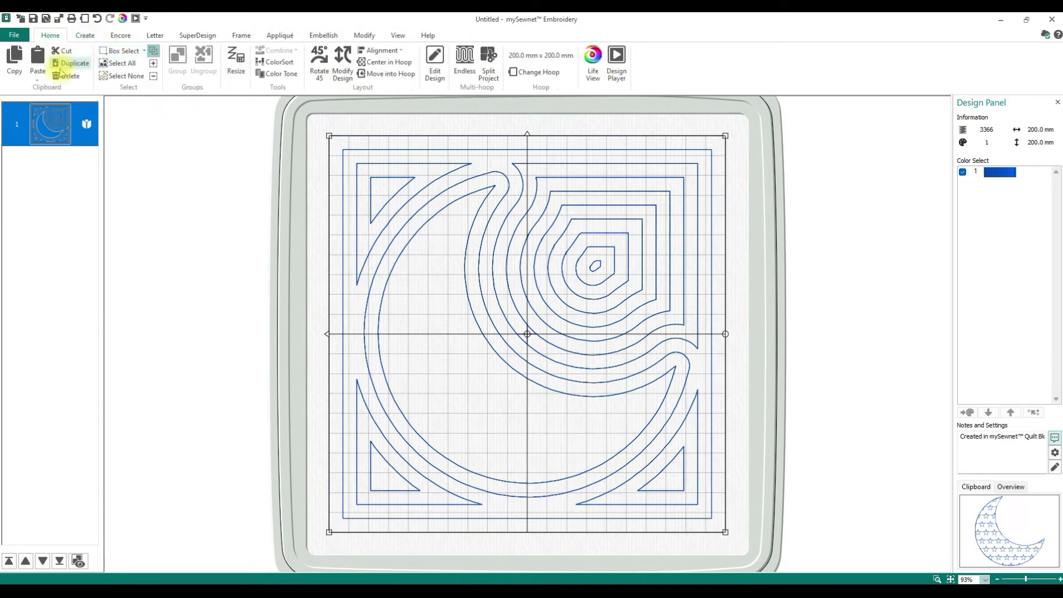
click(37, 63)
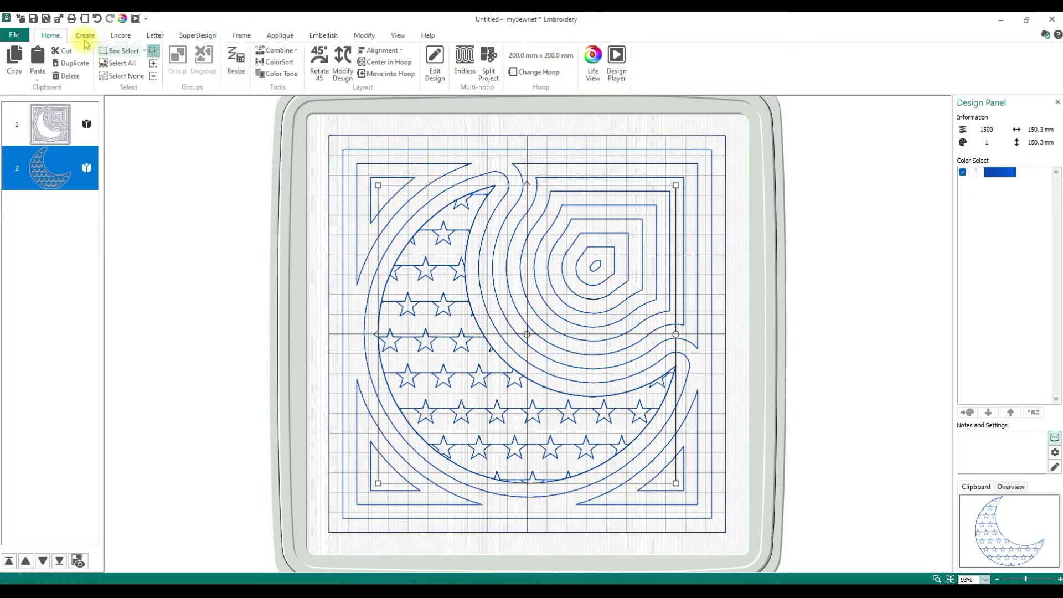
- Delete the pasted star-filled crescent and the echo-filled quilt block to clear the hoop
key(Delete)
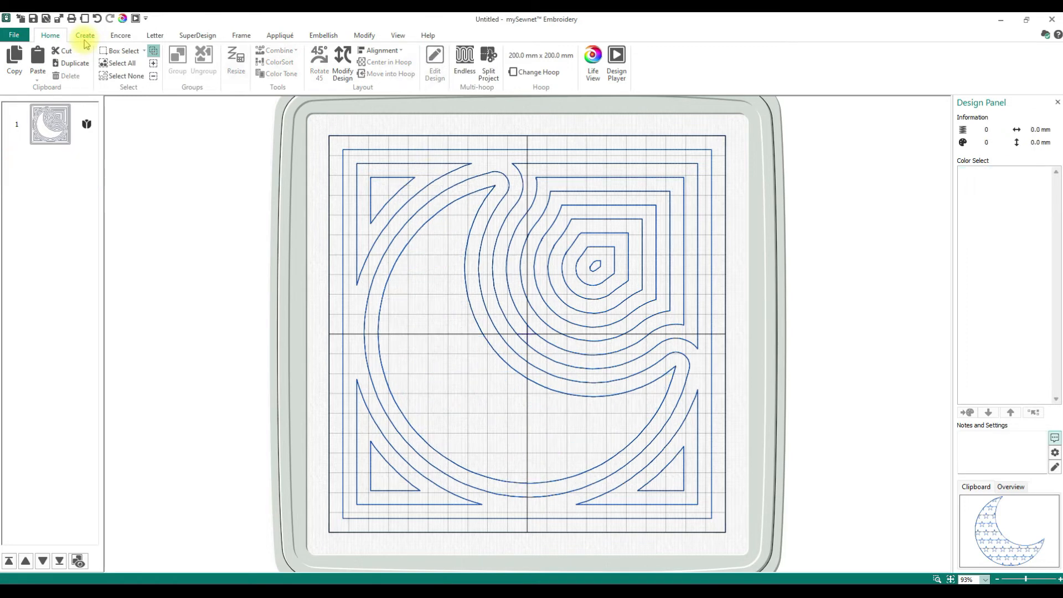
click(52, 123)
key(Delete)
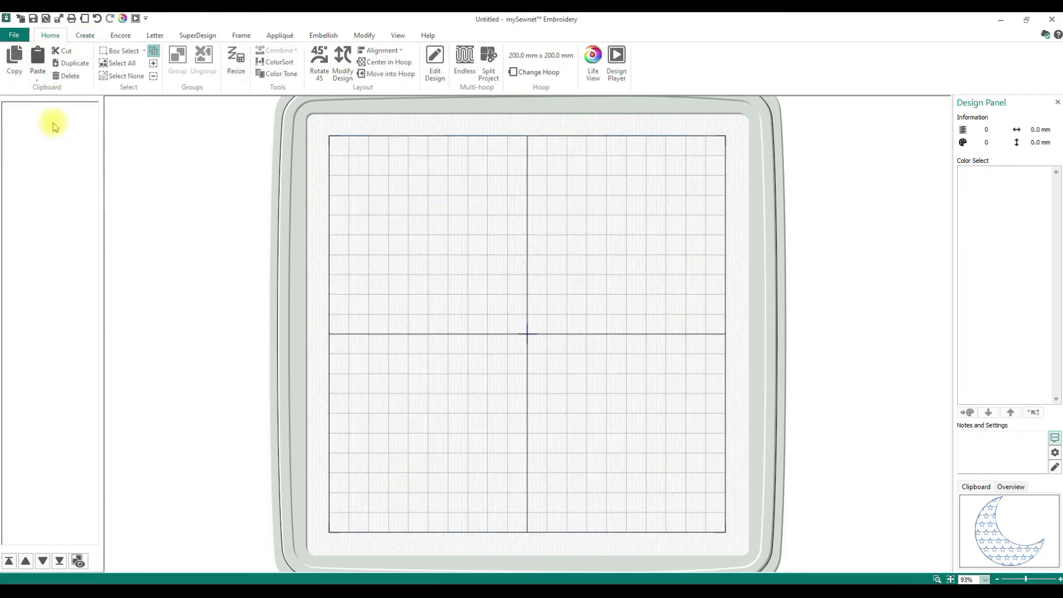
click(83, 36)
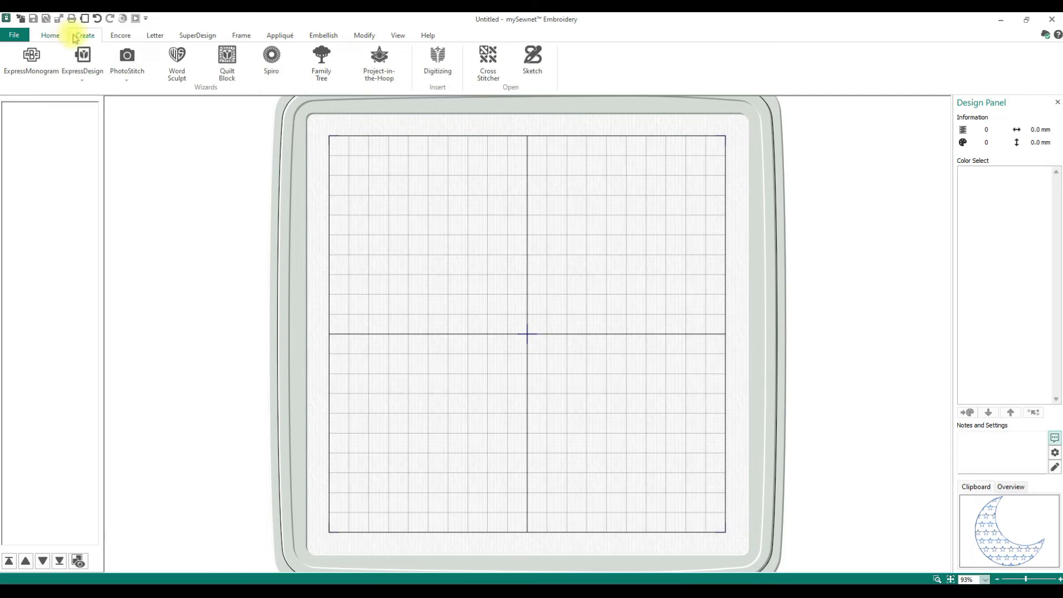
- Start a quilt block in the Filled Quilt Block; No Inner Shape style, keeping the default 200 mm square
click(210, 59)
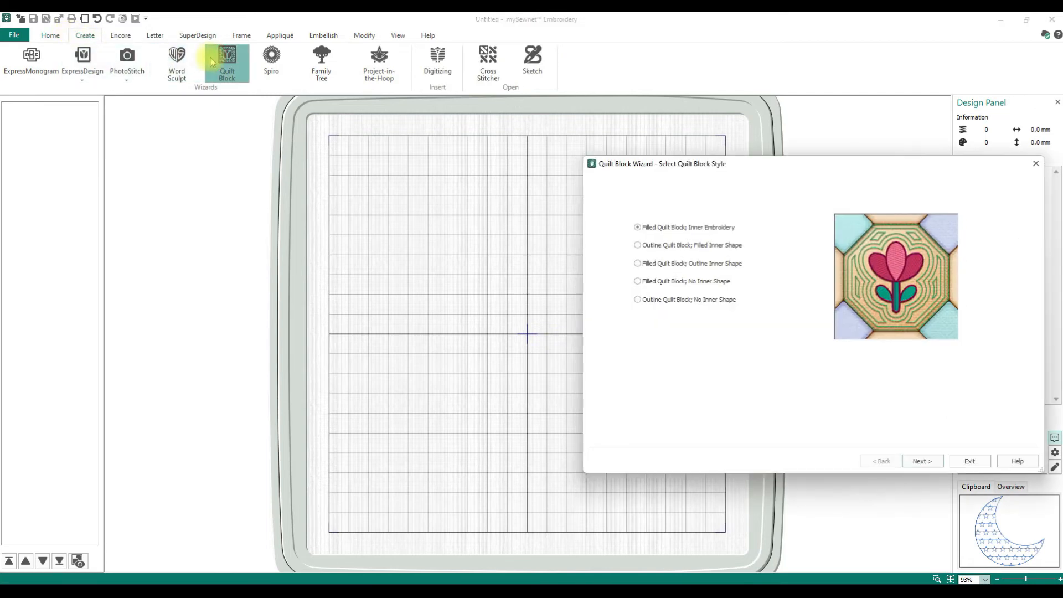
click(703, 284)
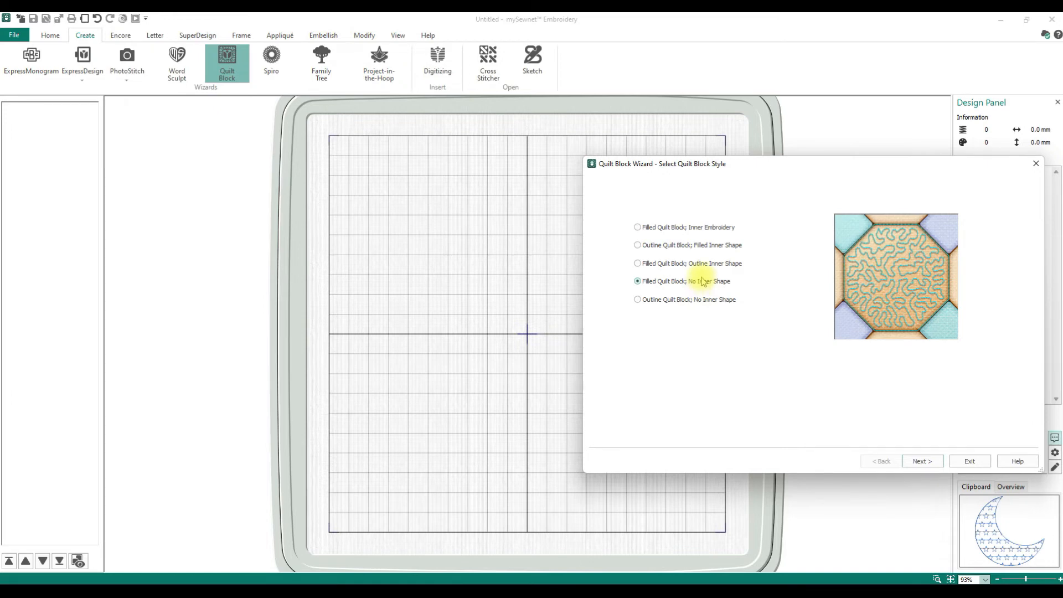
click(932, 464)
click(935, 465)
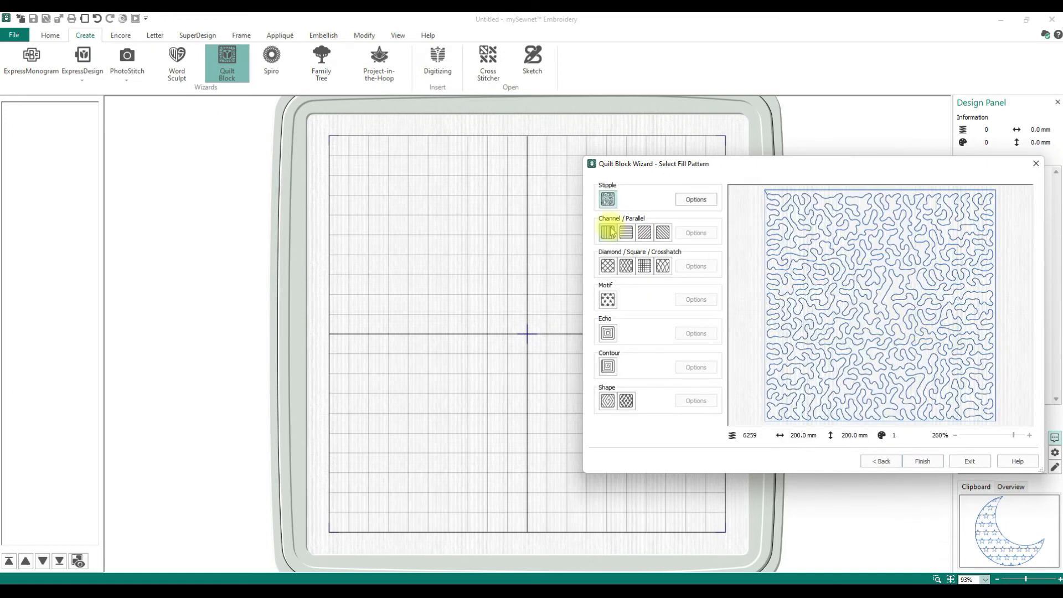
- Try an echo fill in style 3 for the square block, and replace it with a contour fill
click(608, 333)
click(707, 333)
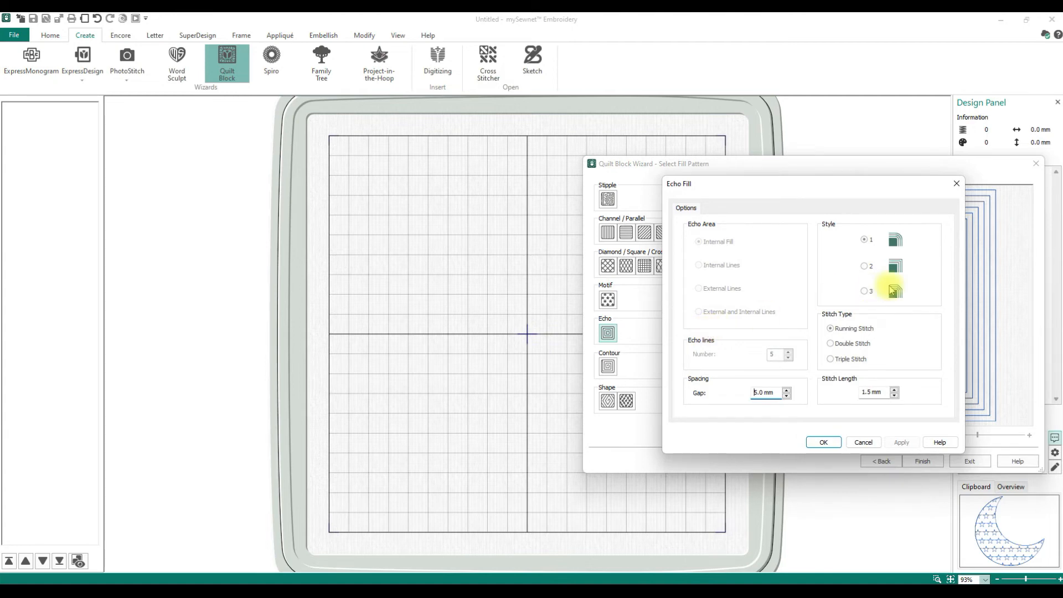
click(863, 291)
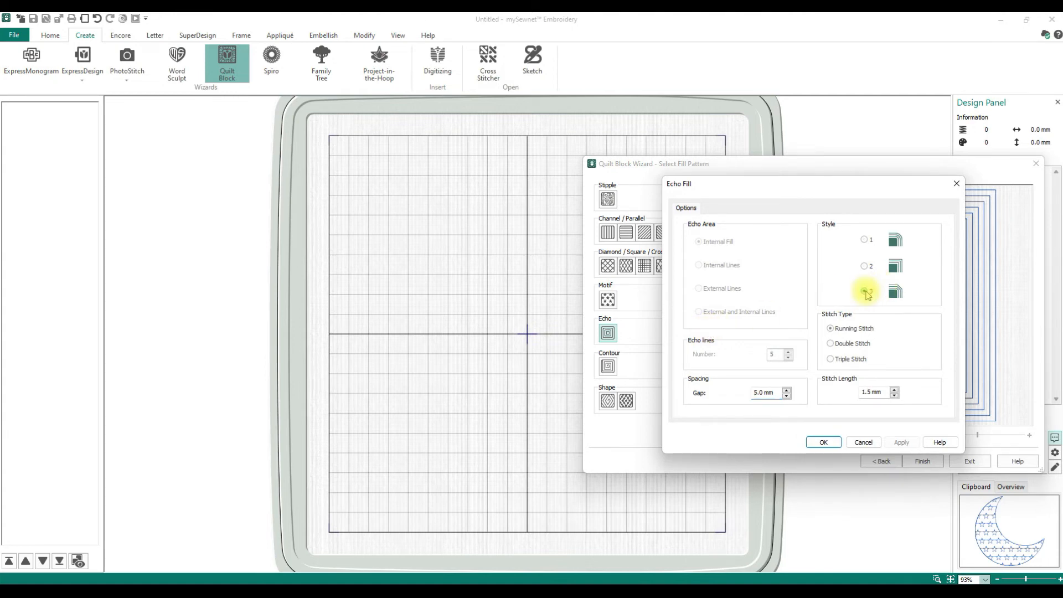
click(825, 440)
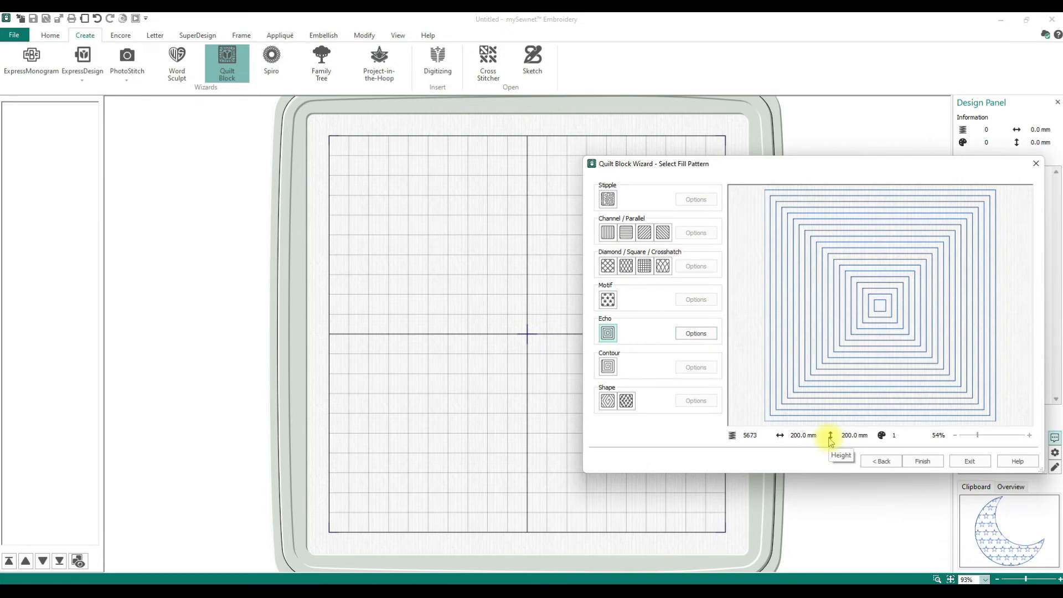
click(607, 366)
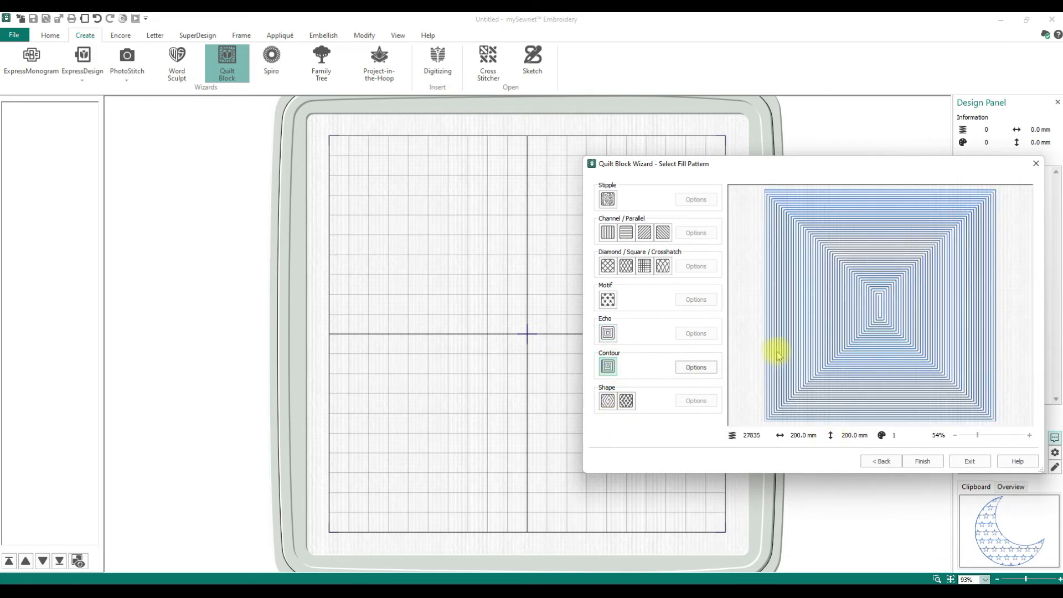
- Switch the block to the first shape fill using shape 23, trying motifs on and off
click(607, 401)
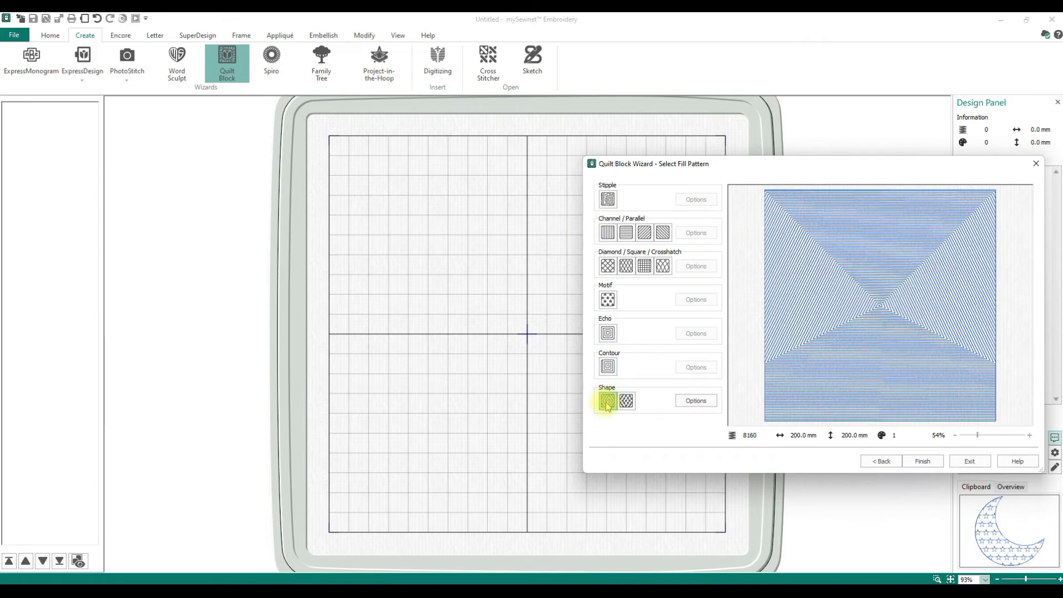
click(696, 400)
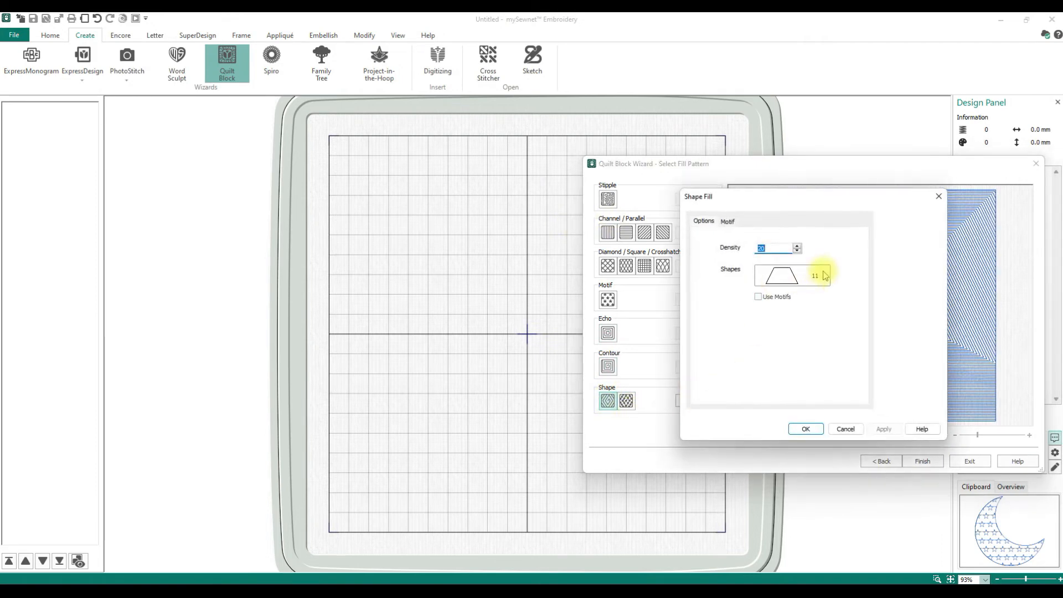
click(825, 275)
scroll(801, 368, down, 2)
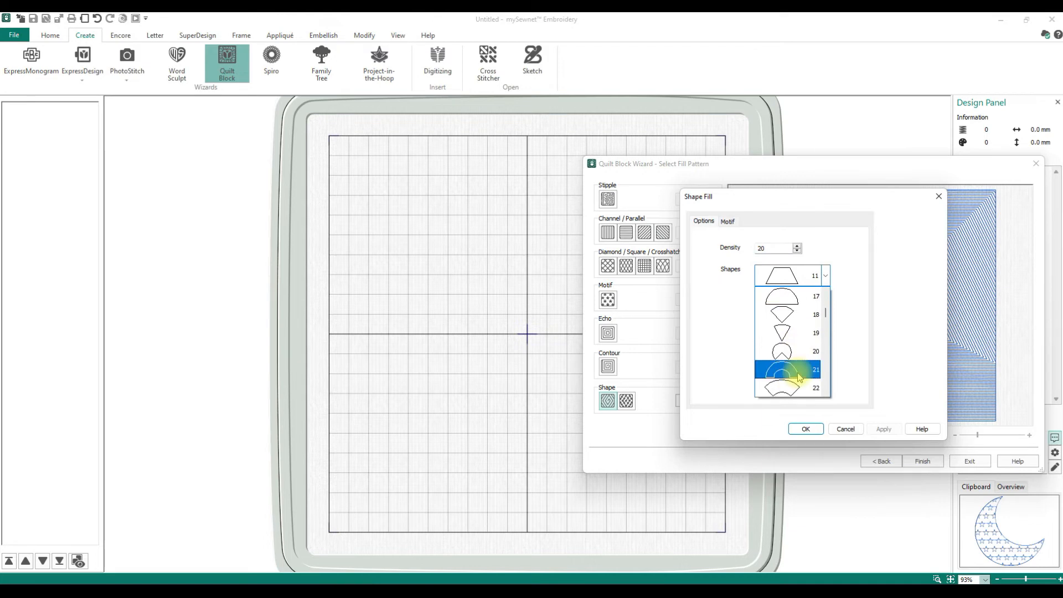
scroll(799, 376, down, 2)
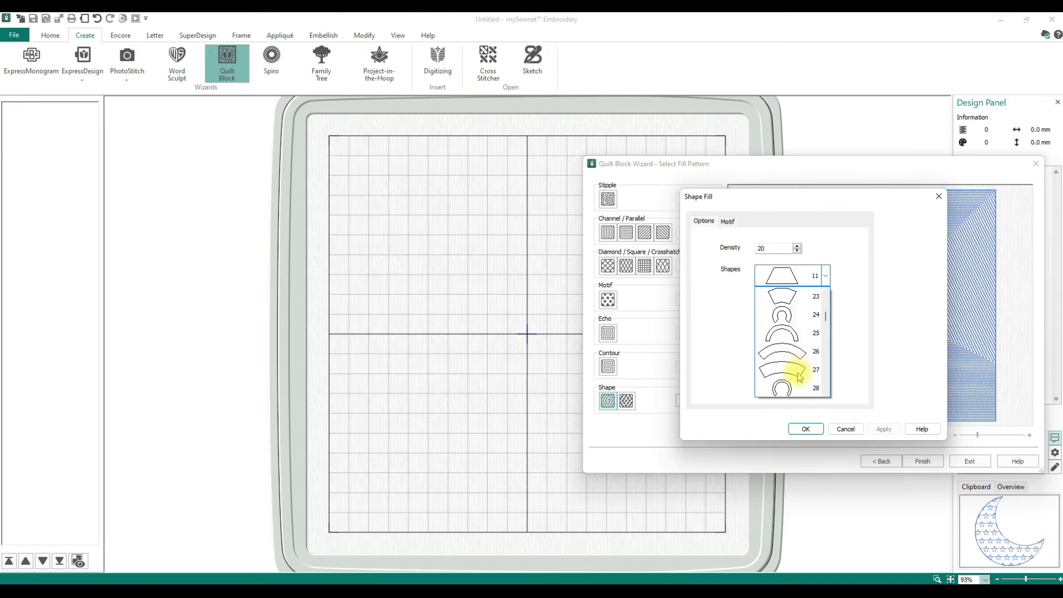
scroll(797, 371, up, 1)
click(787, 356)
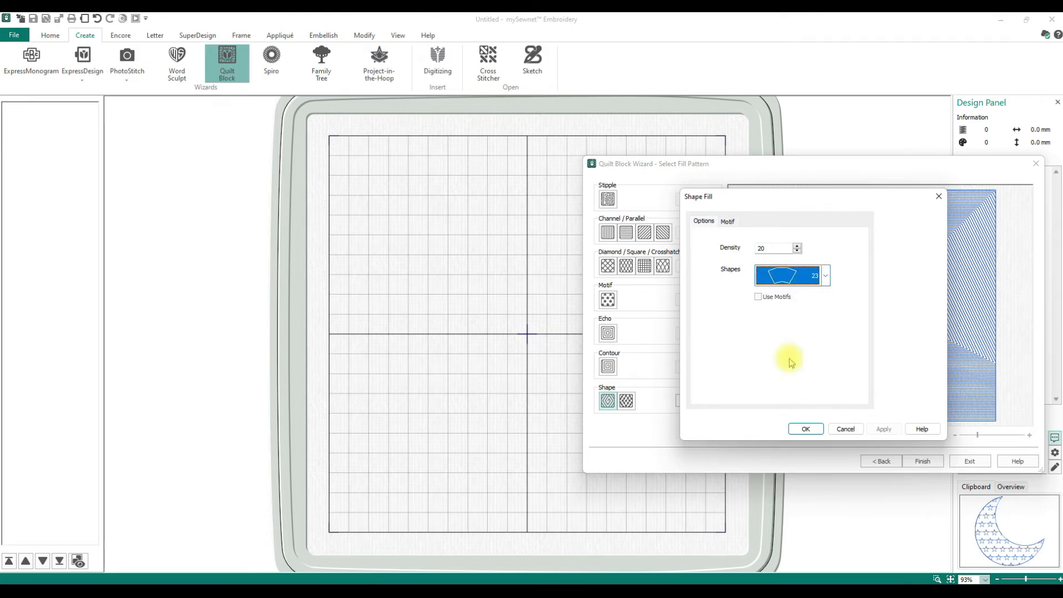
click(758, 297)
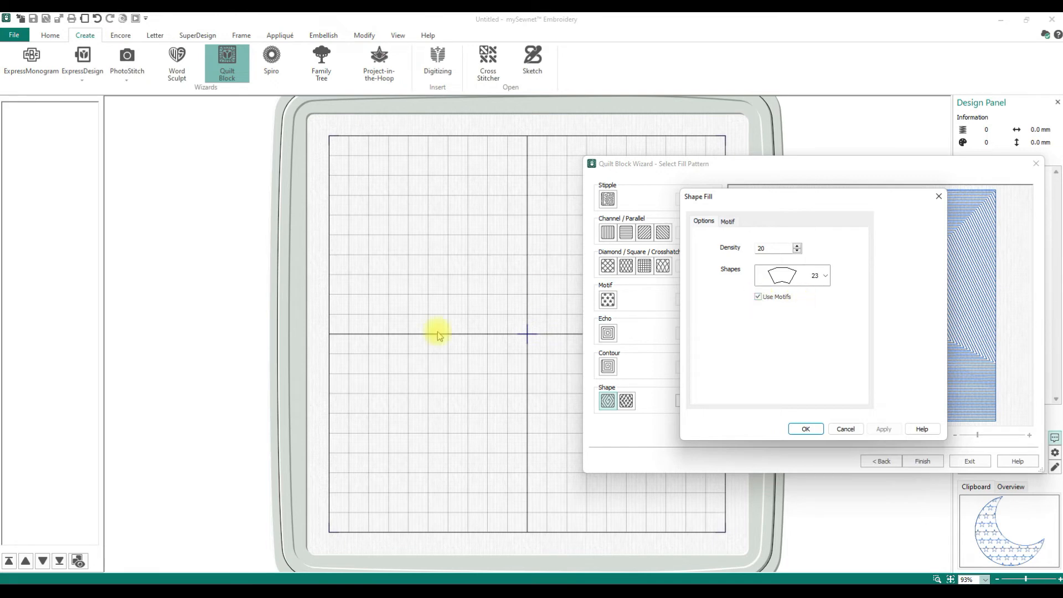
click(757, 297)
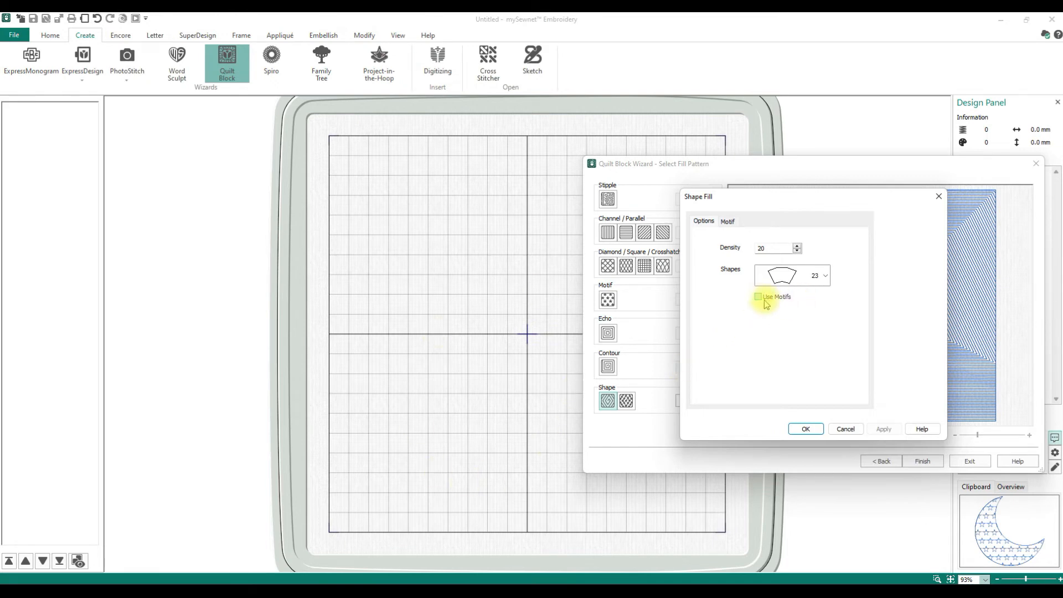
- Set the shape fill's density to 40 and finish the quilt block
drag(780, 247, 716, 248)
text(40)
click(803, 428)
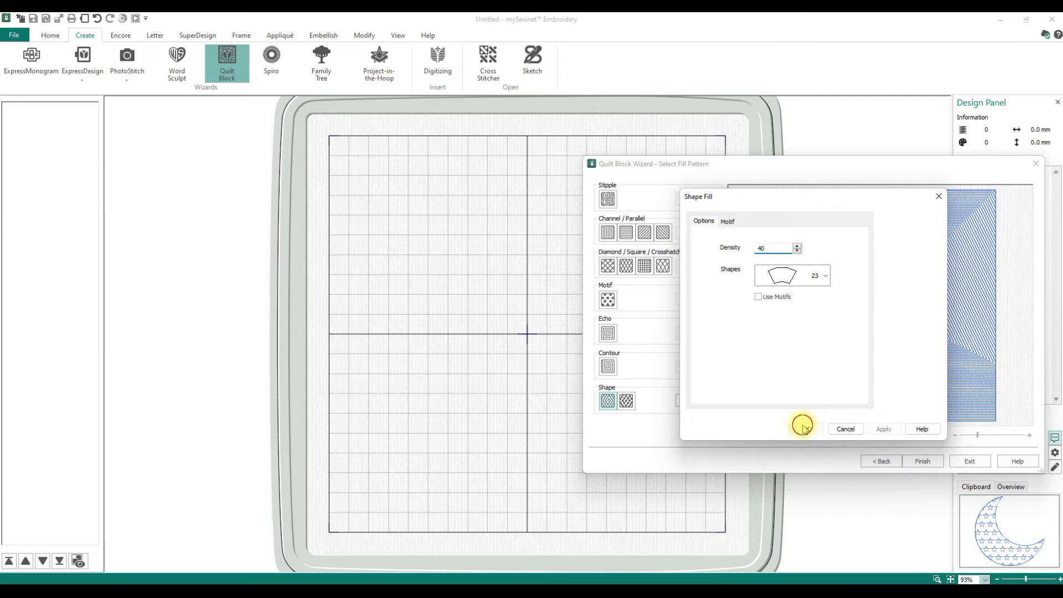
click(806, 429)
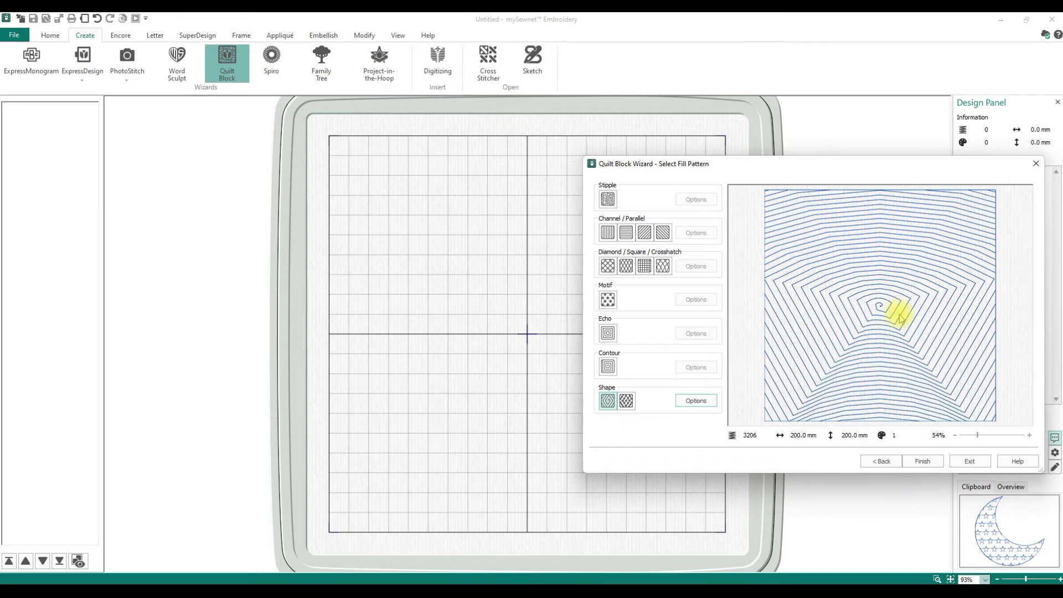
click(922, 461)
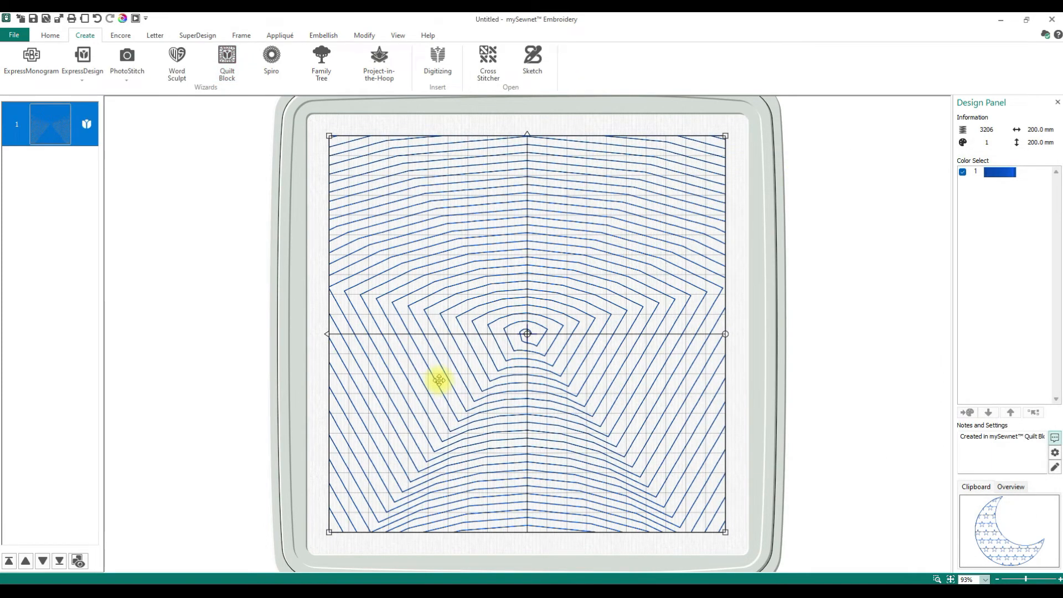
- Delete the shape-filled quilt block and start another in the Outline Quilt Block; No Inner Shape style
key(Delete)
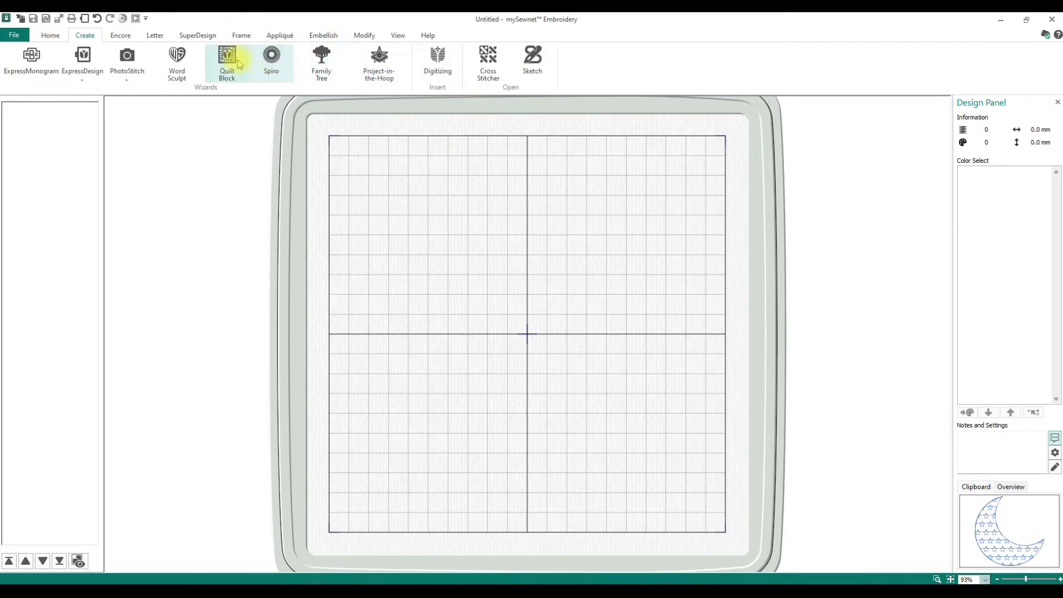
click(239, 64)
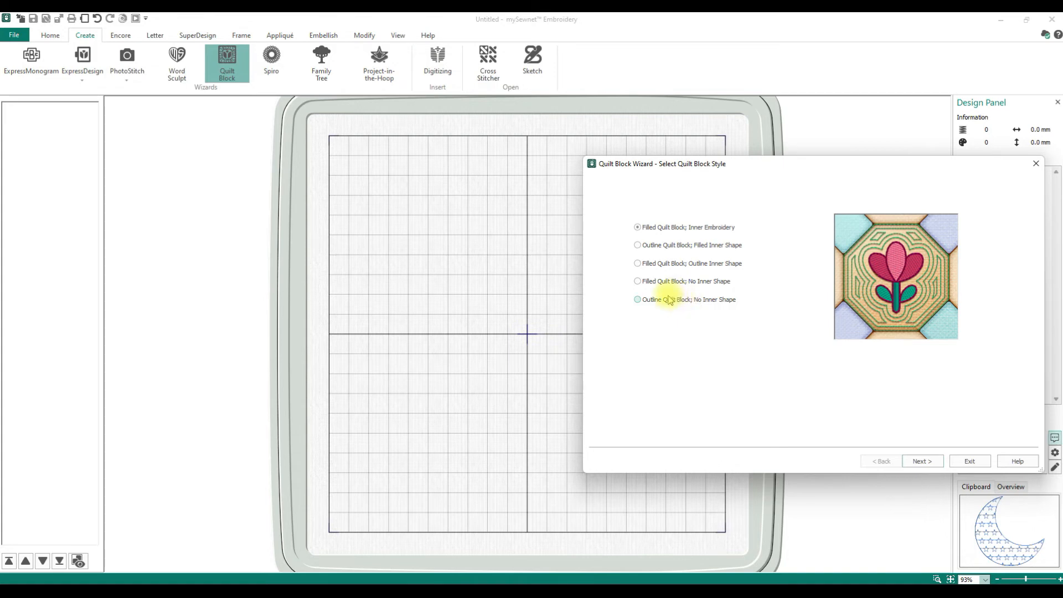
click(669, 299)
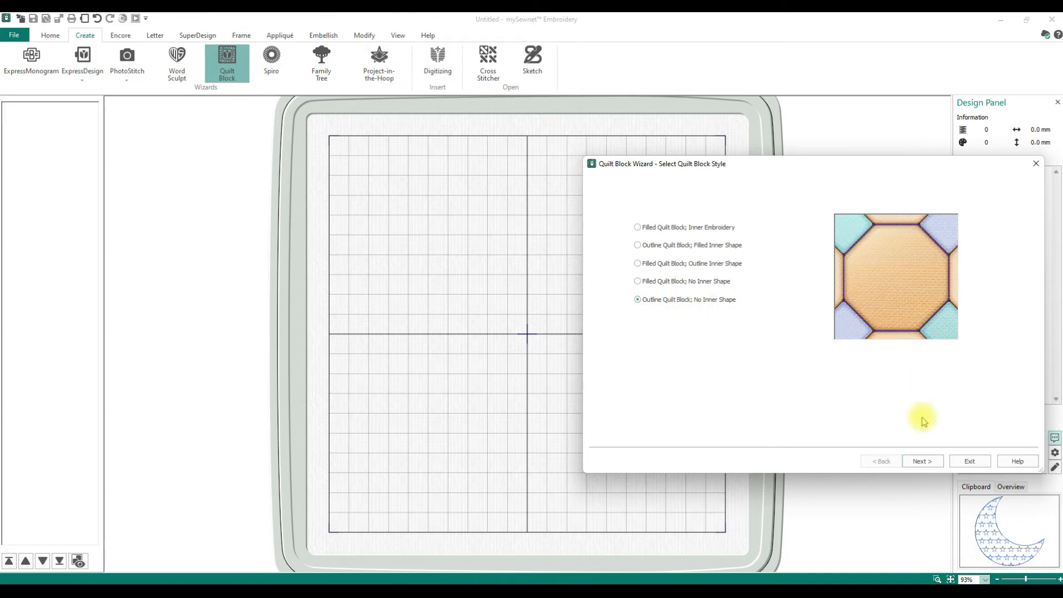
click(921, 461)
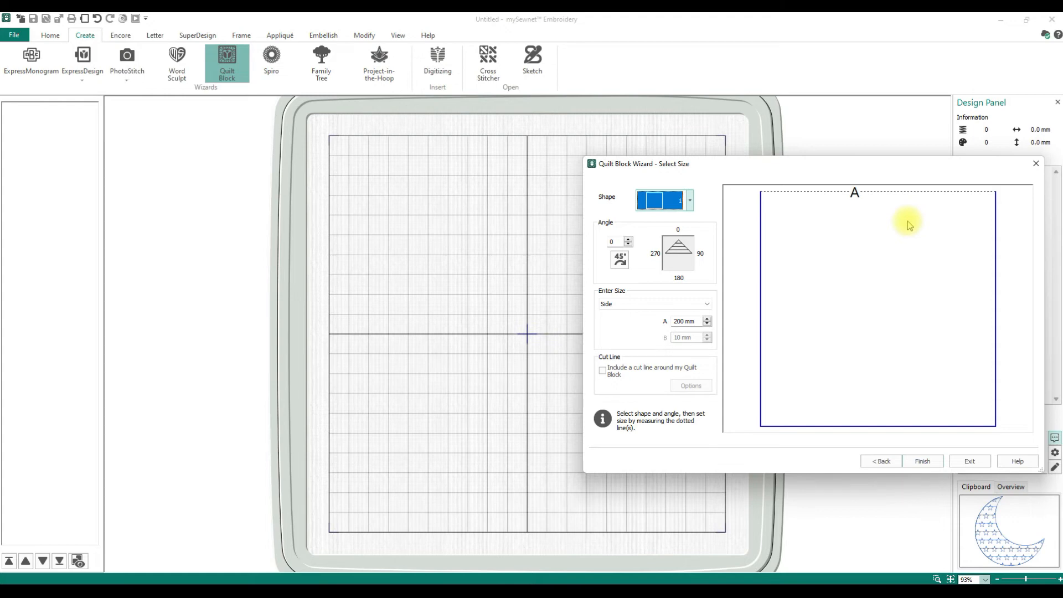
- Choose the diamond, shape 3, for the quilt block and define its size by Length and Width
click(691, 201)
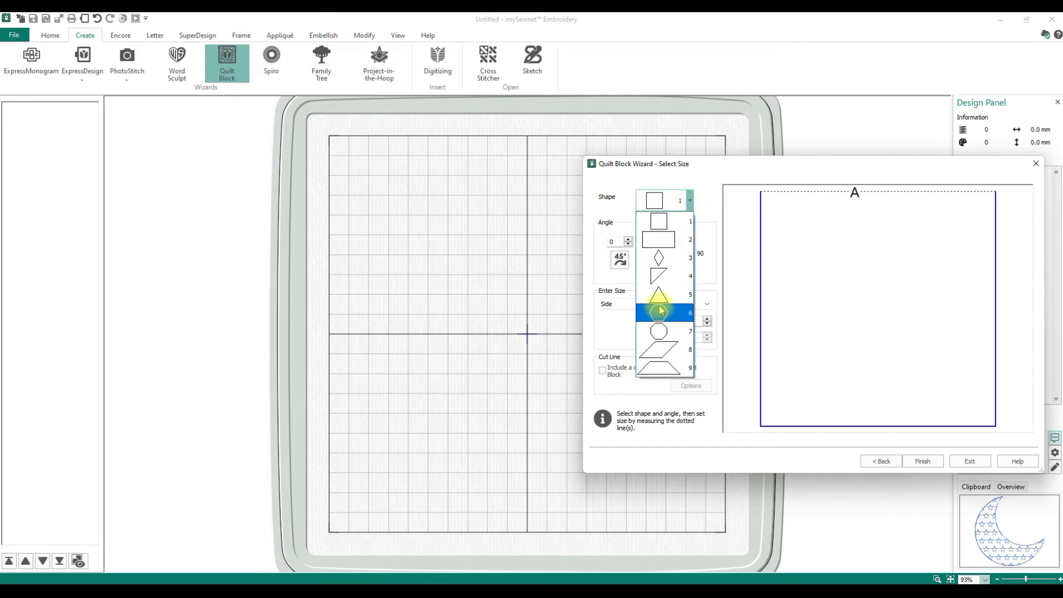
click(660, 258)
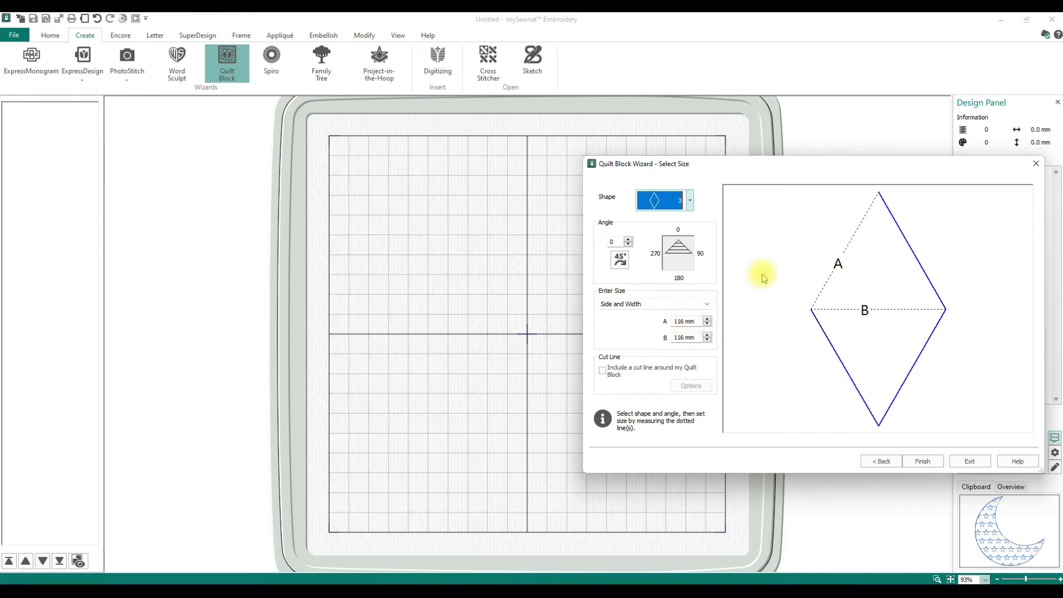
click(702, 307)
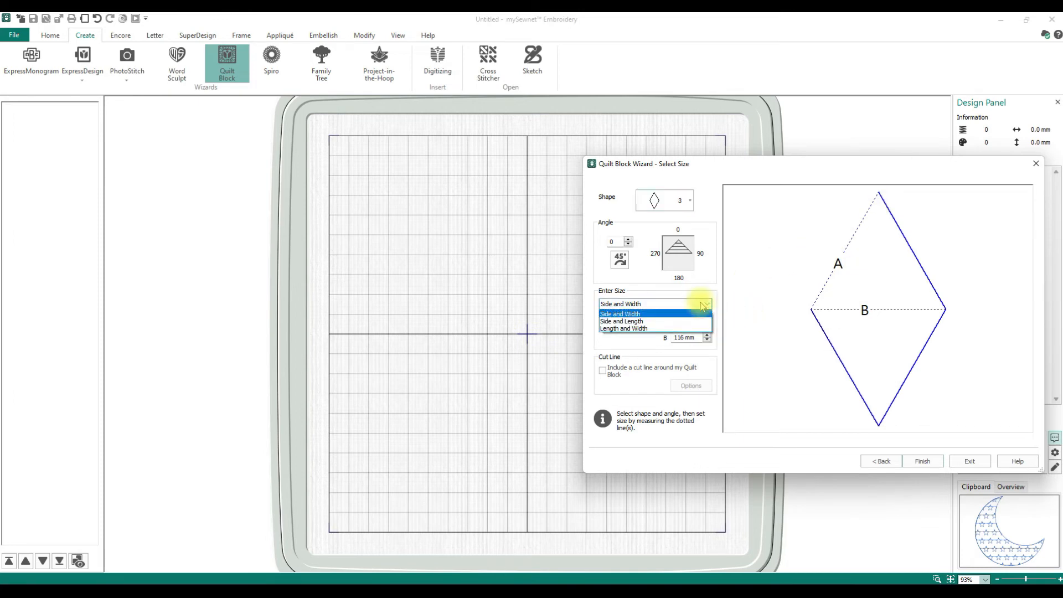
click(648, 331)
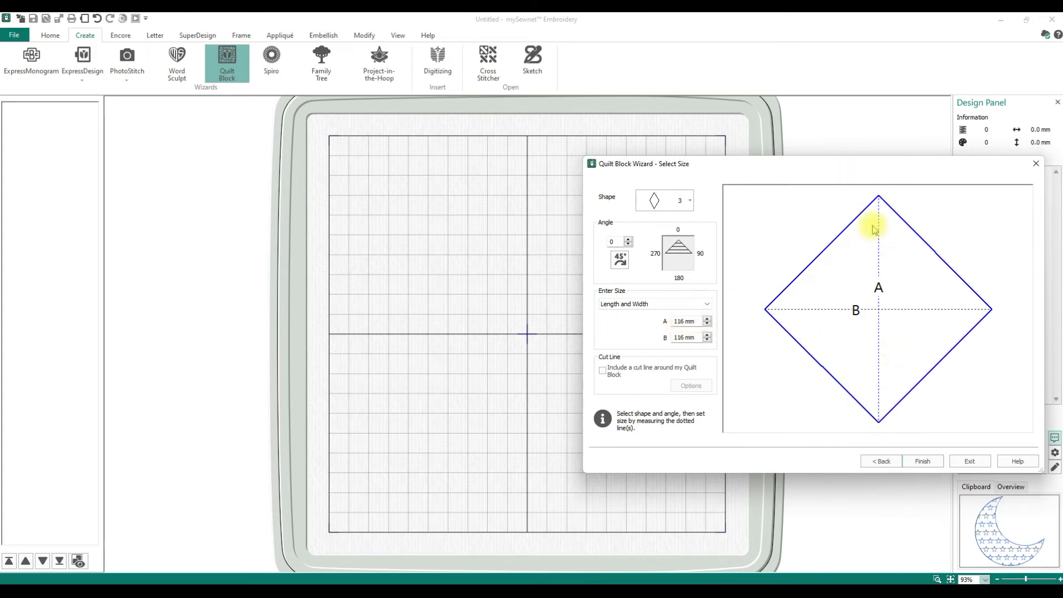
- Set the diamond's length to 150 mm and finish the outline quilt block
double_click(684, 321)
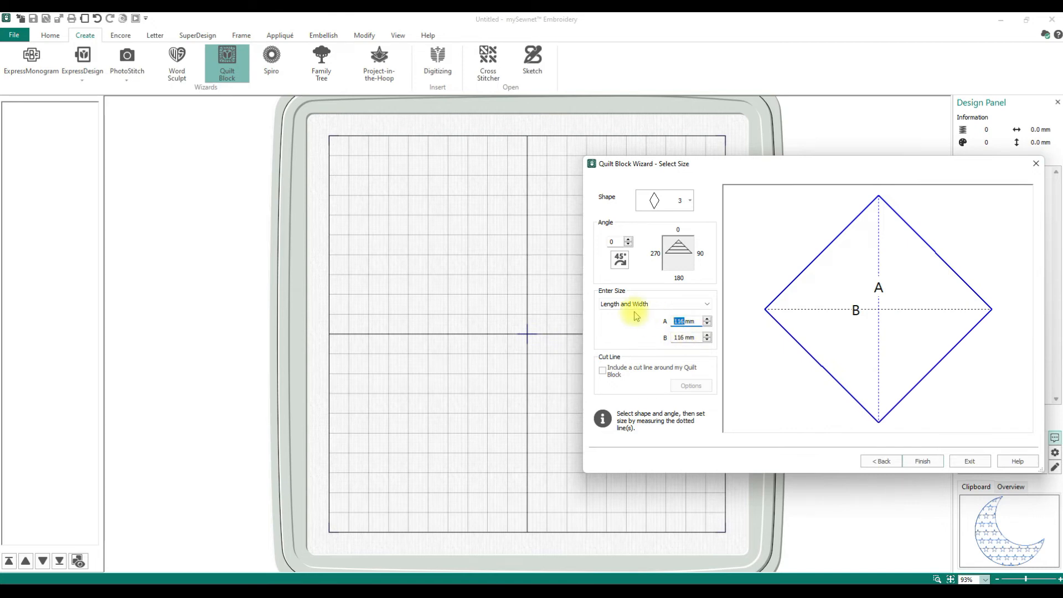
text(150)
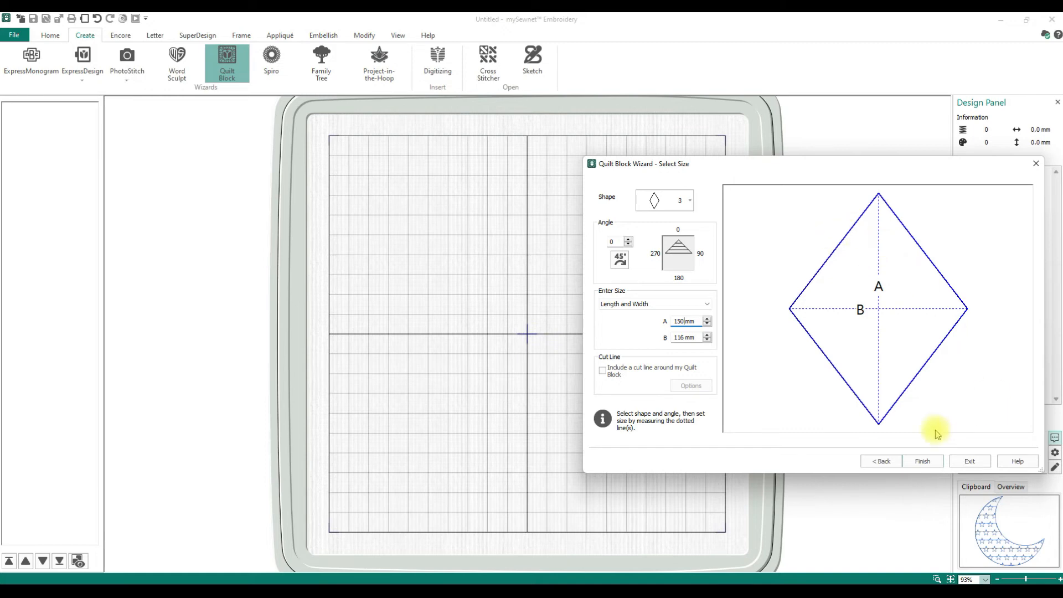
click(921, 459)
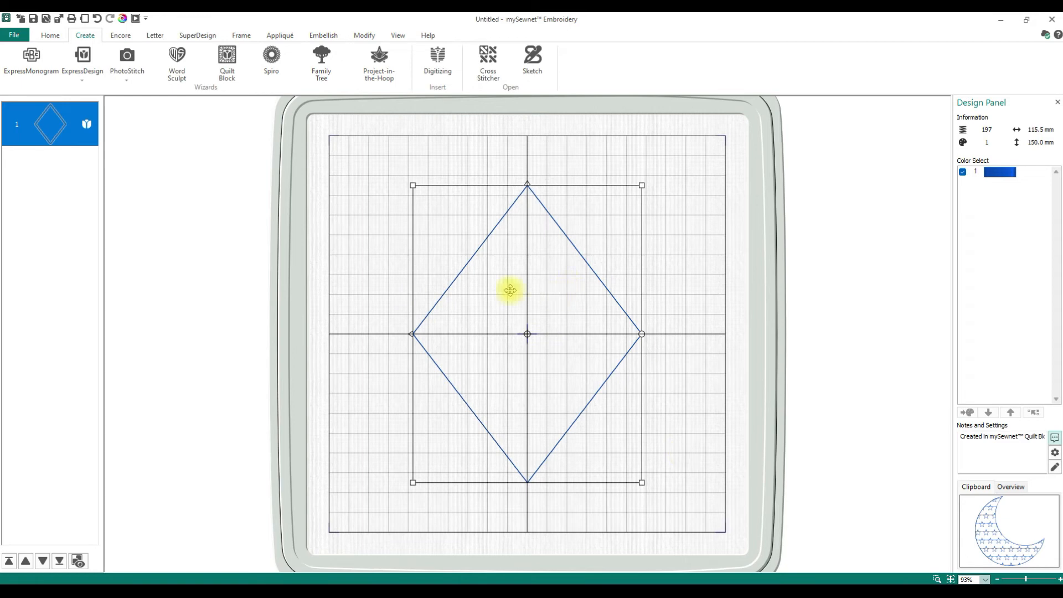
- Change the diamond outline's thread color to green 2580 Green Grass using the quick colors
click(999, 173)
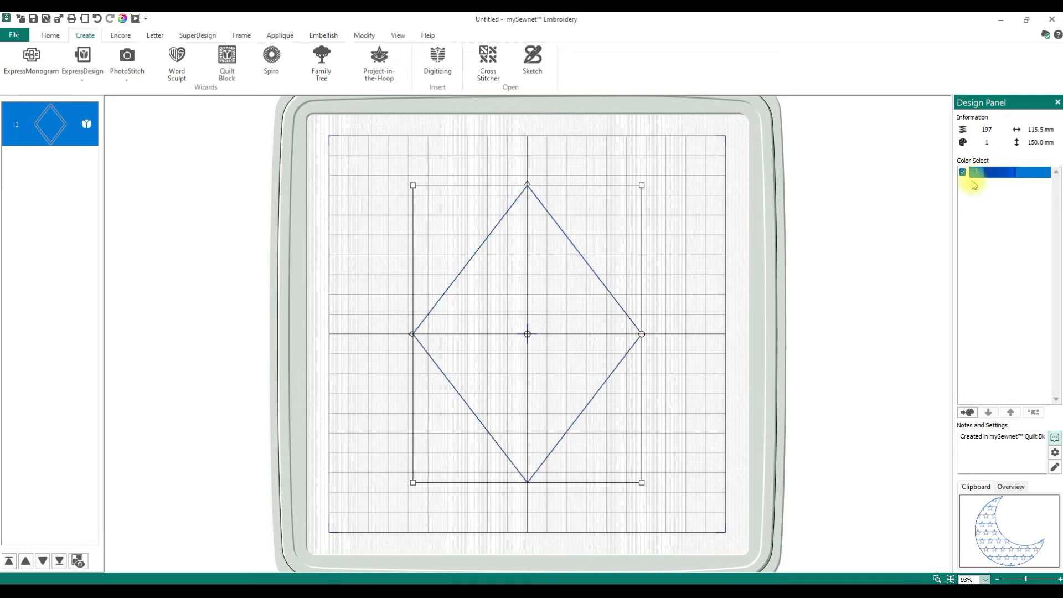
double_click(990, 172)
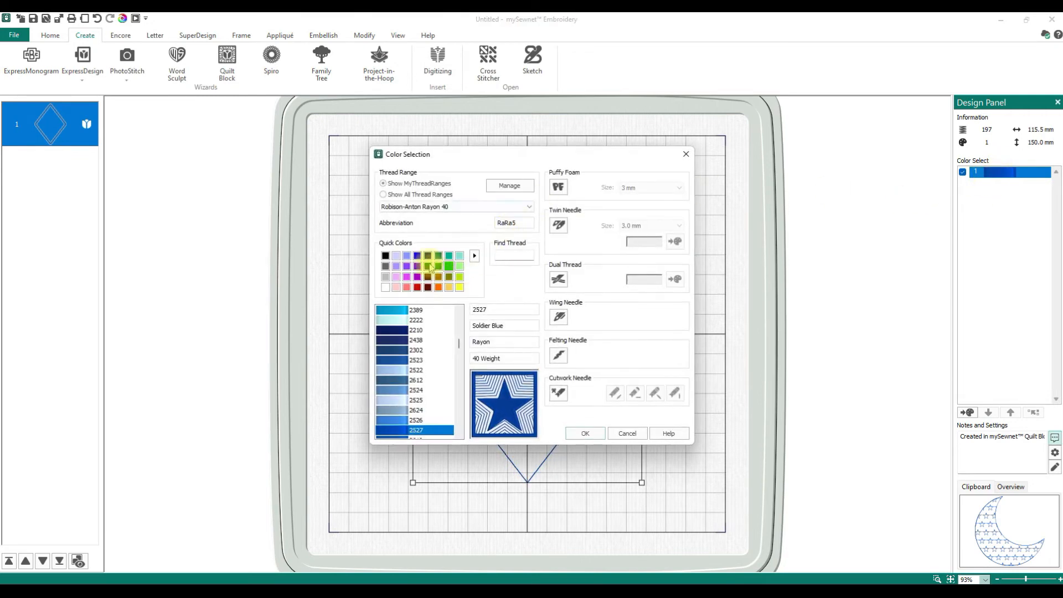
click(429, 258)
click(438, 267)
click(577, 435)
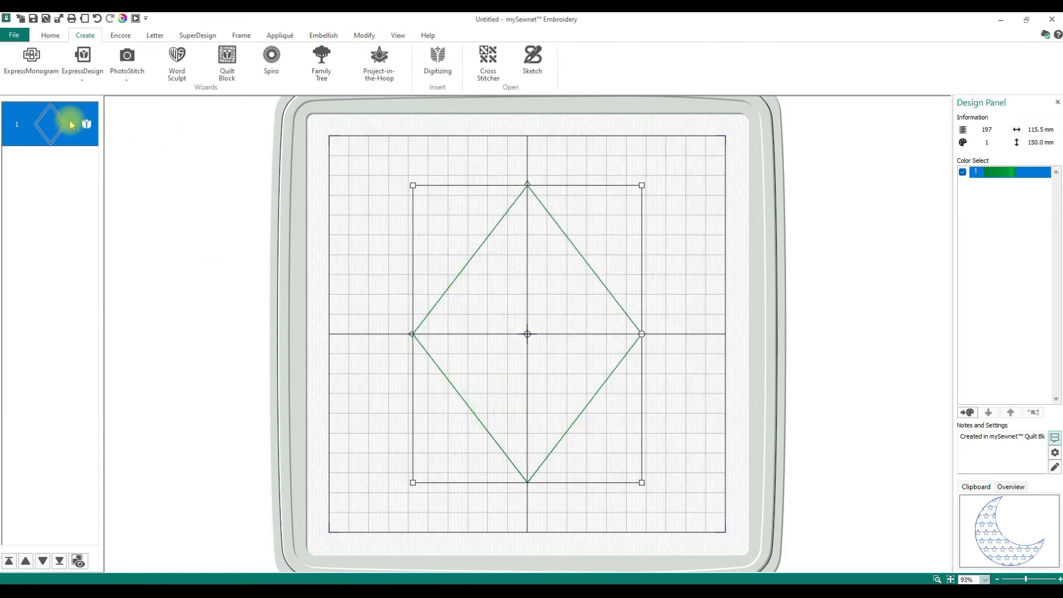
- Copy the green diamond outline and paste a second one over it in the hoop
click(49, 36)
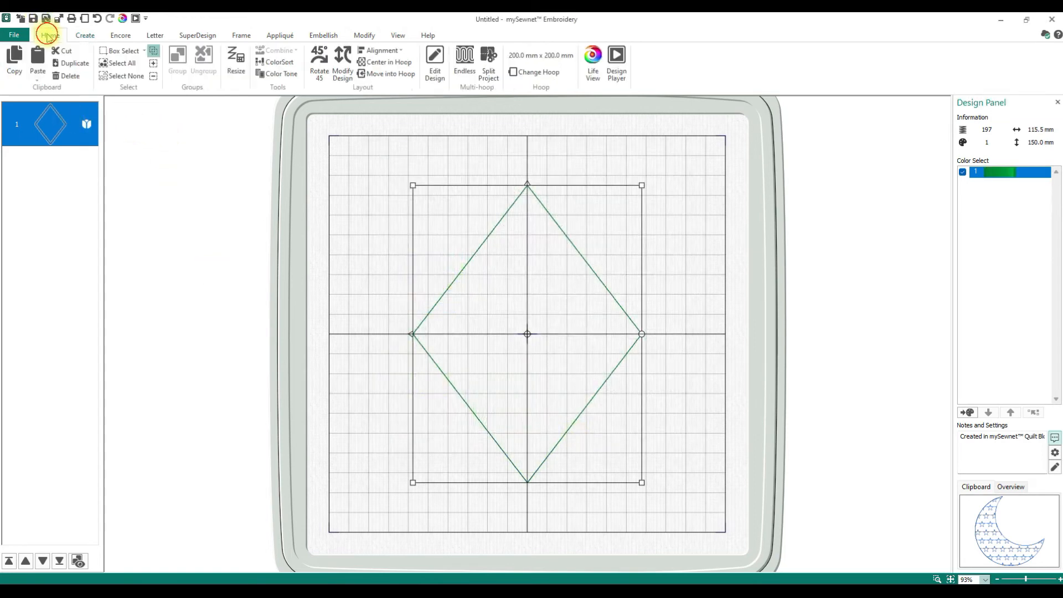
click(15, 58)
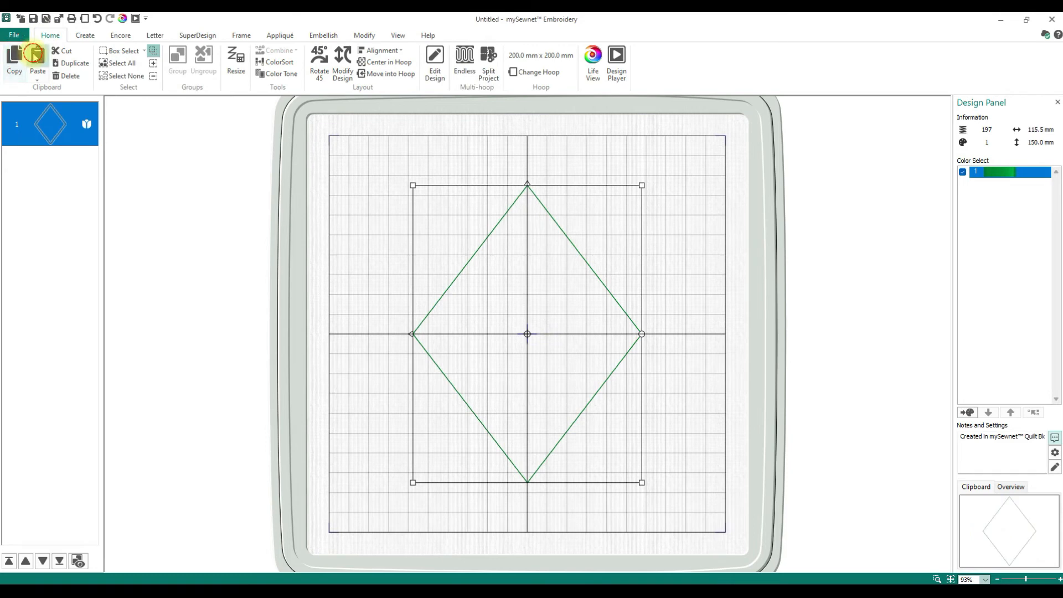
click(37, 58)
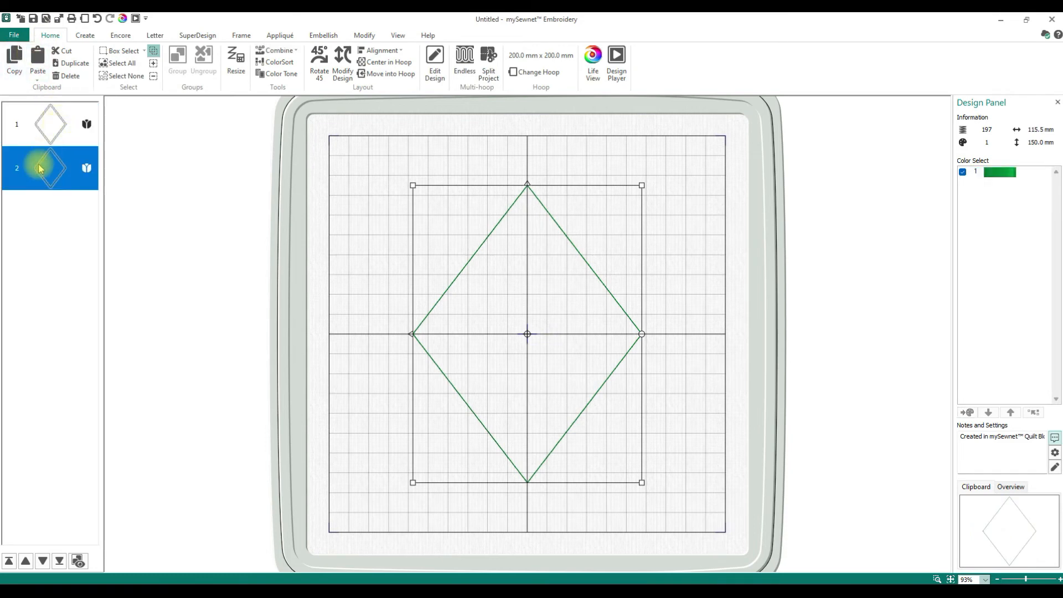
- Change the second diamond outline's thread color to yellow using the quick colors
click(1014, 174)
click(1014, 174)
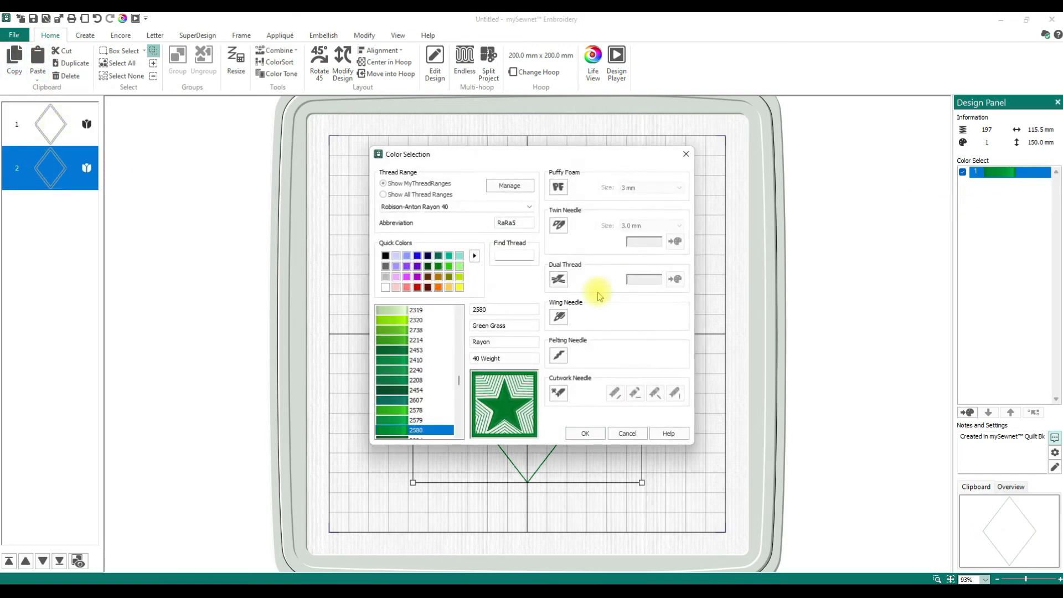
click(459, 286)
click(587, 434)
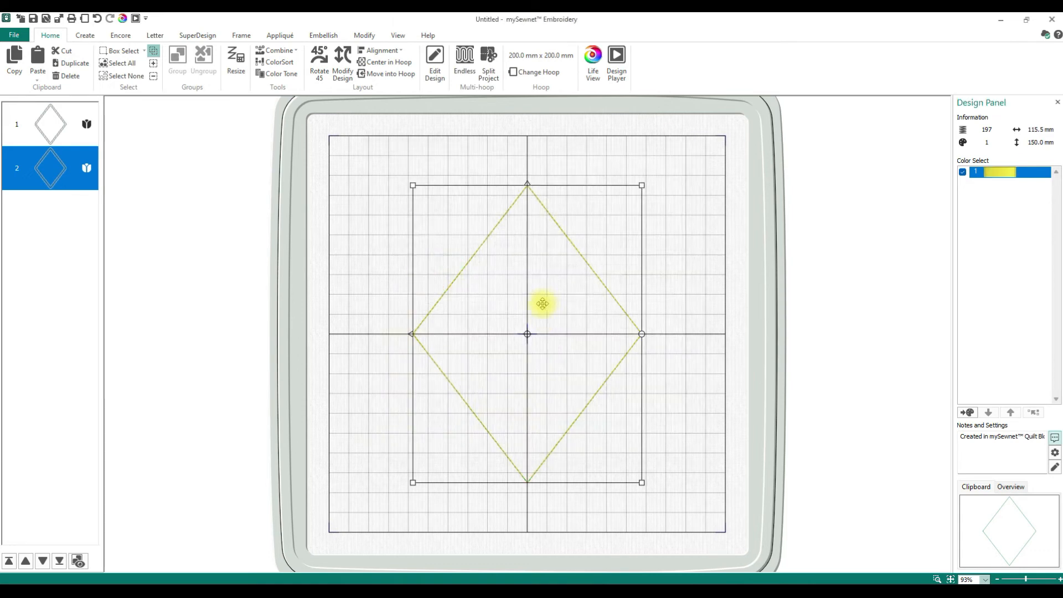
- Select the first and second diamonds in turn to compare their thread colors
click(31, 136)
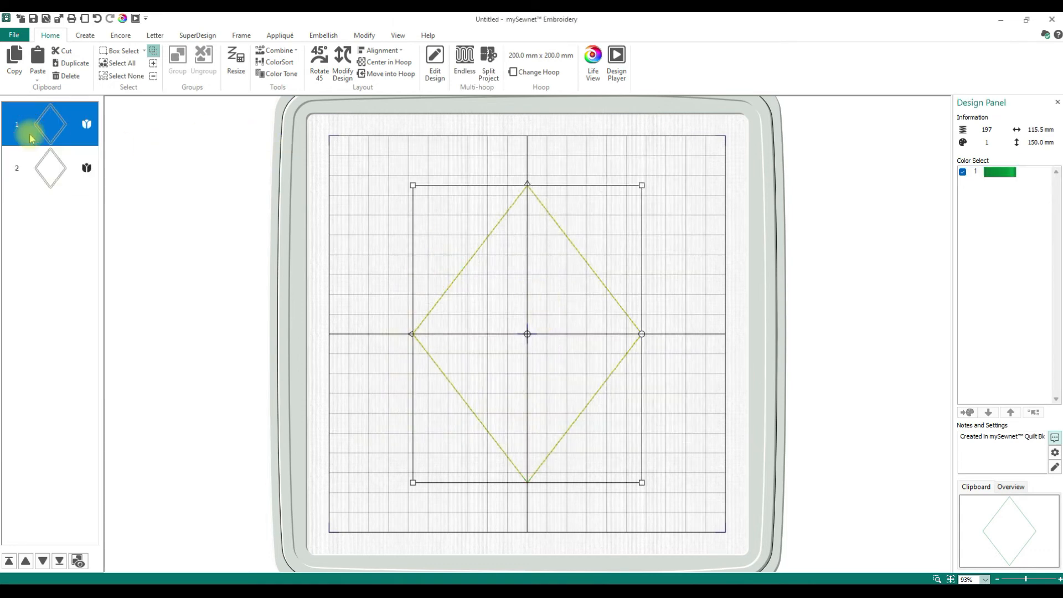
click(48, 168)
click(60, 147)
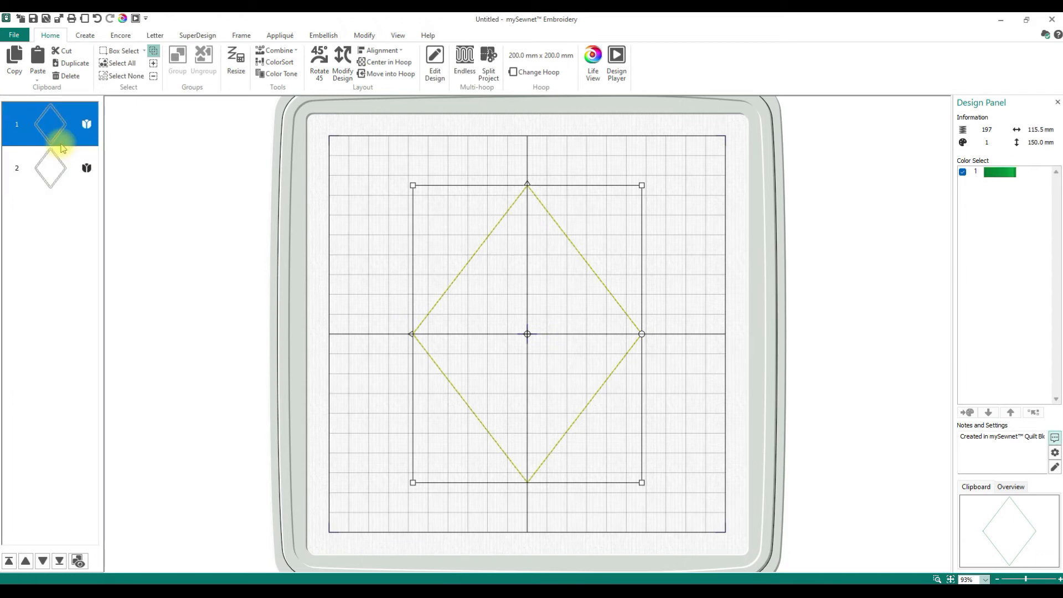
click(73, 164)
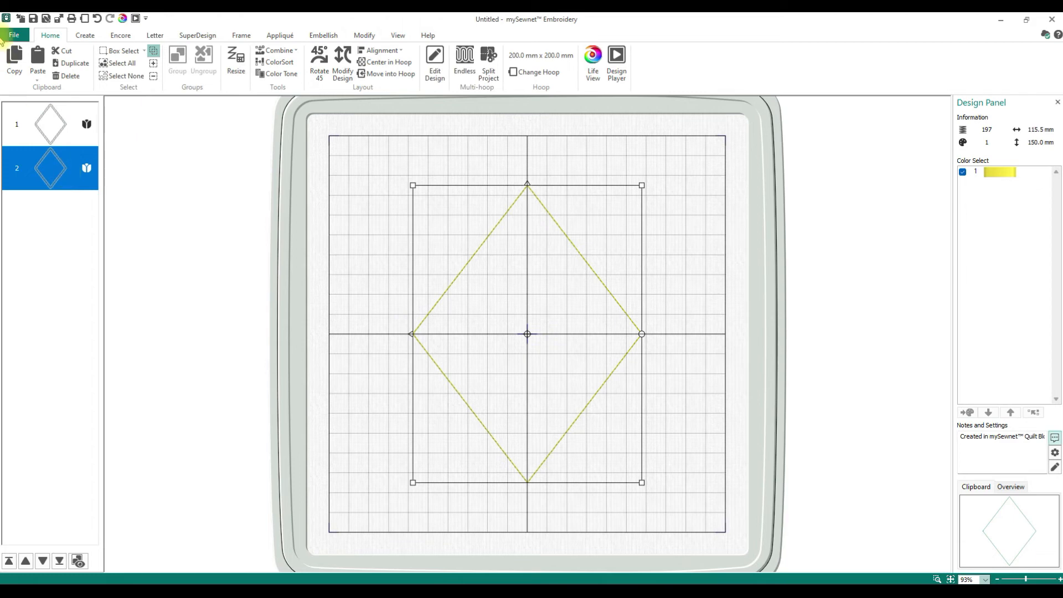
- Insert the spiral-filled green tree from the SuperDesign Trees category at a size of 100 mm
click(188, 37)
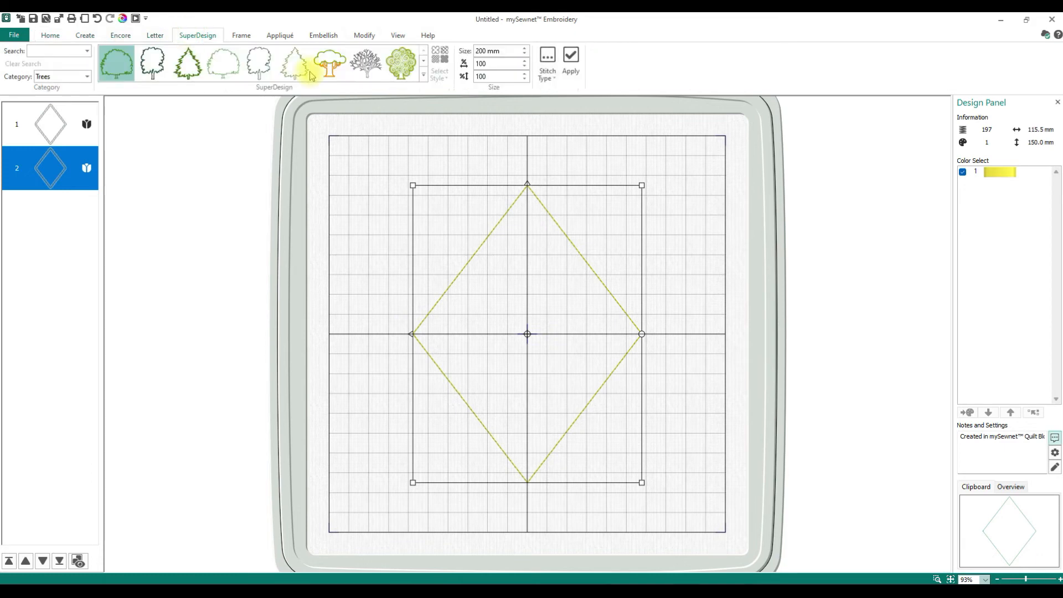
click(401, 63)
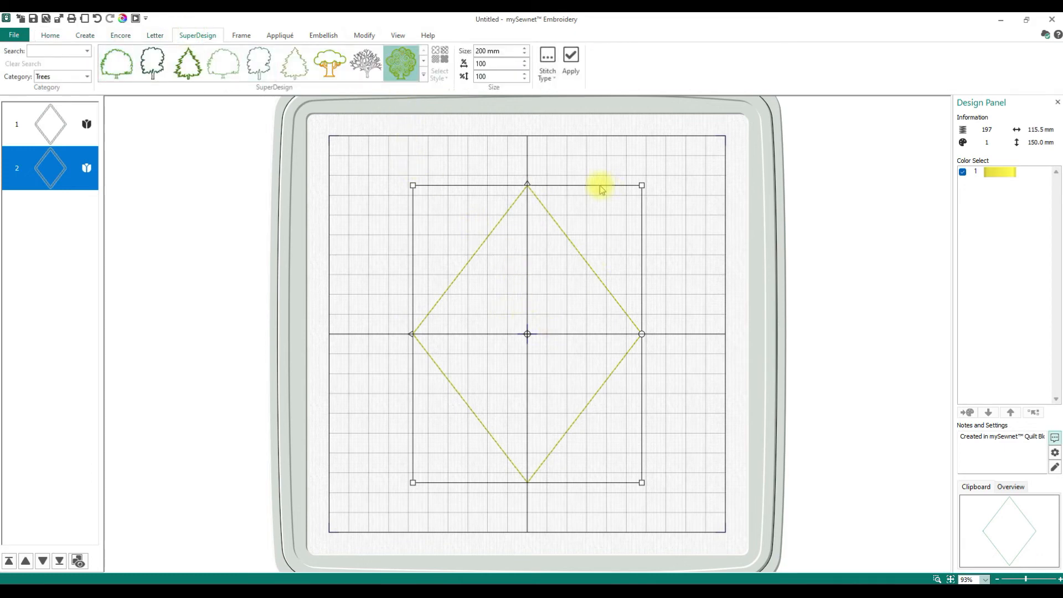
double_click(479, 50)
text(100)
click(581, 60)
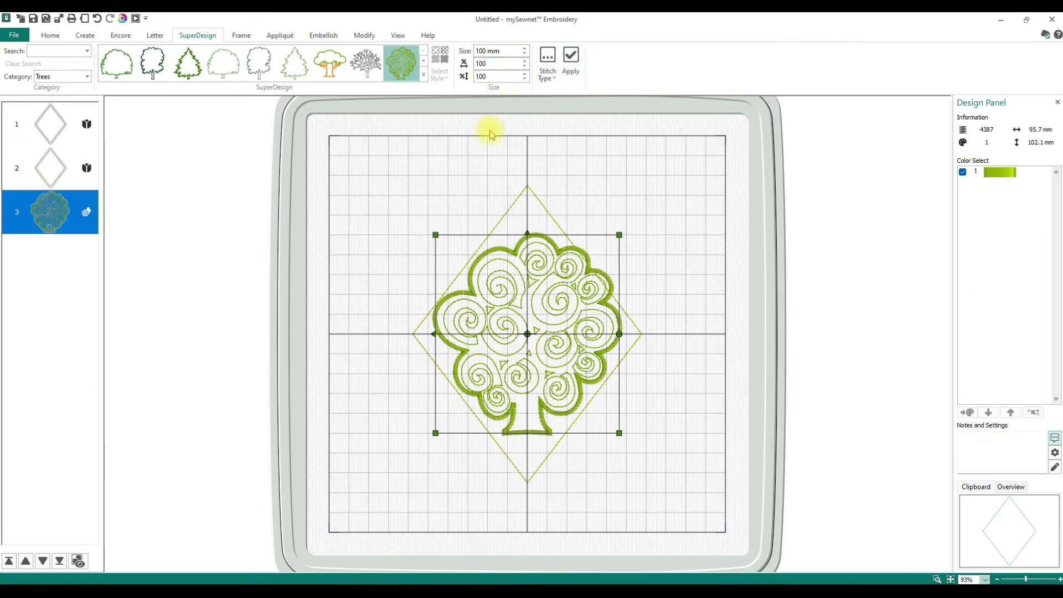
- Shrink the tree to about 72 by 76 mm so it fits inside the diamond, and deselect it
click(619, 235)
drag(619, 235, 596, 257)
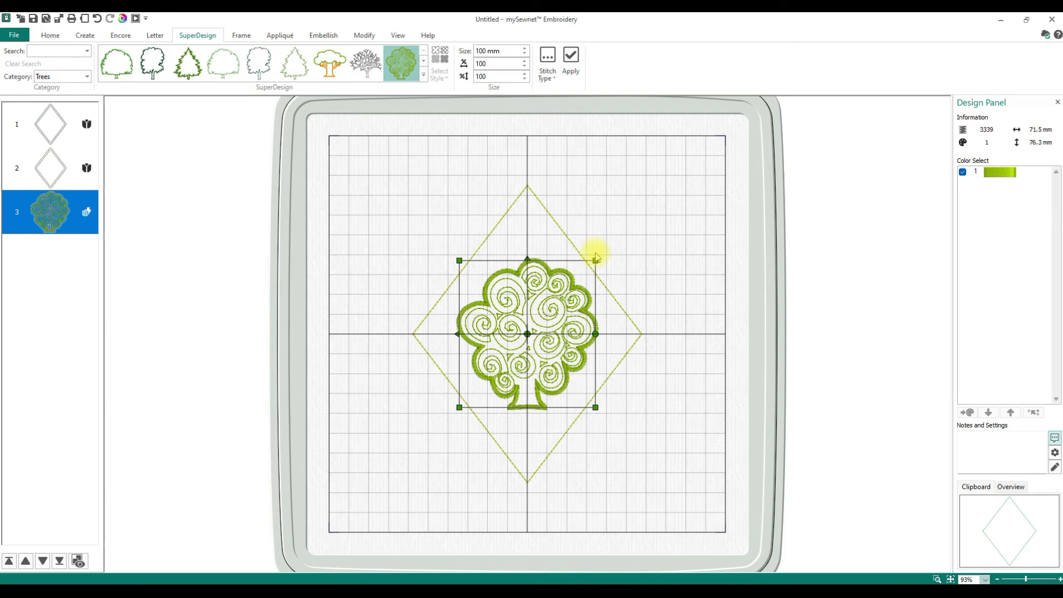
click(708, 230)
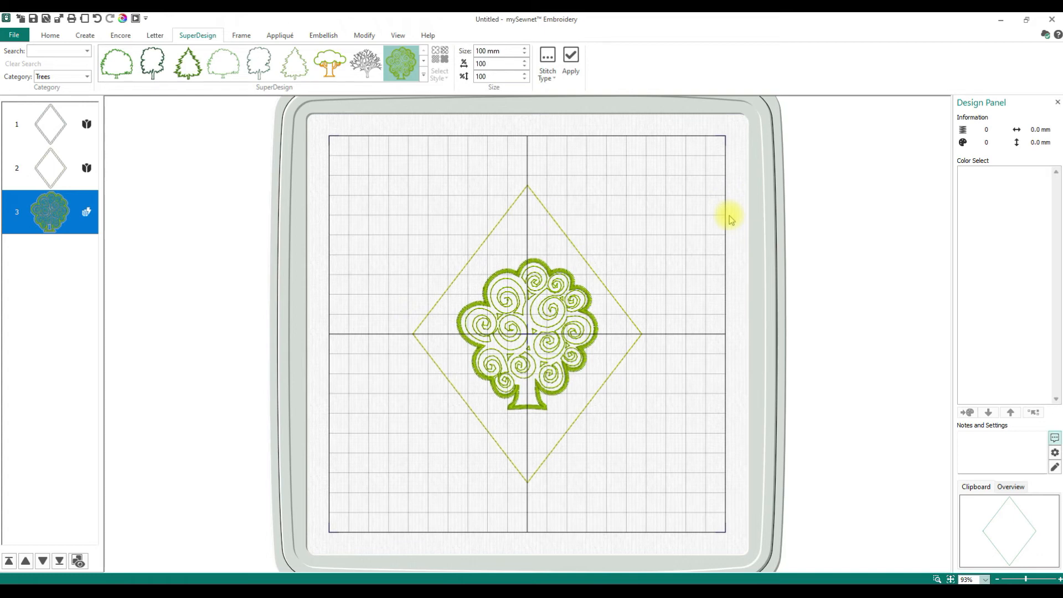
click(734, 216)
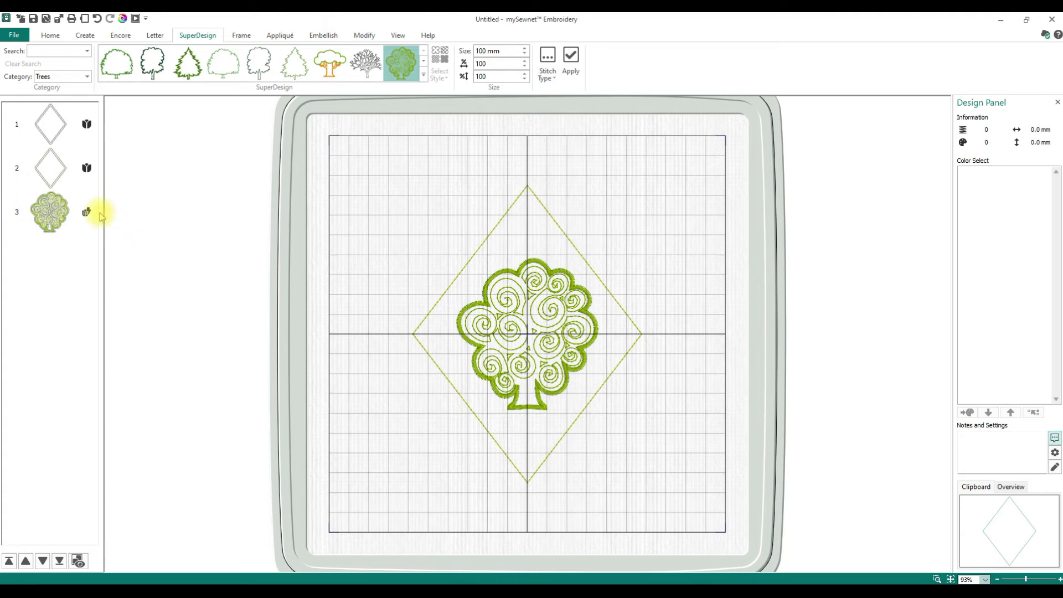
- Select both diamond outlines, 1 and 2, and combine only those selected designs into one
click(65, 37)
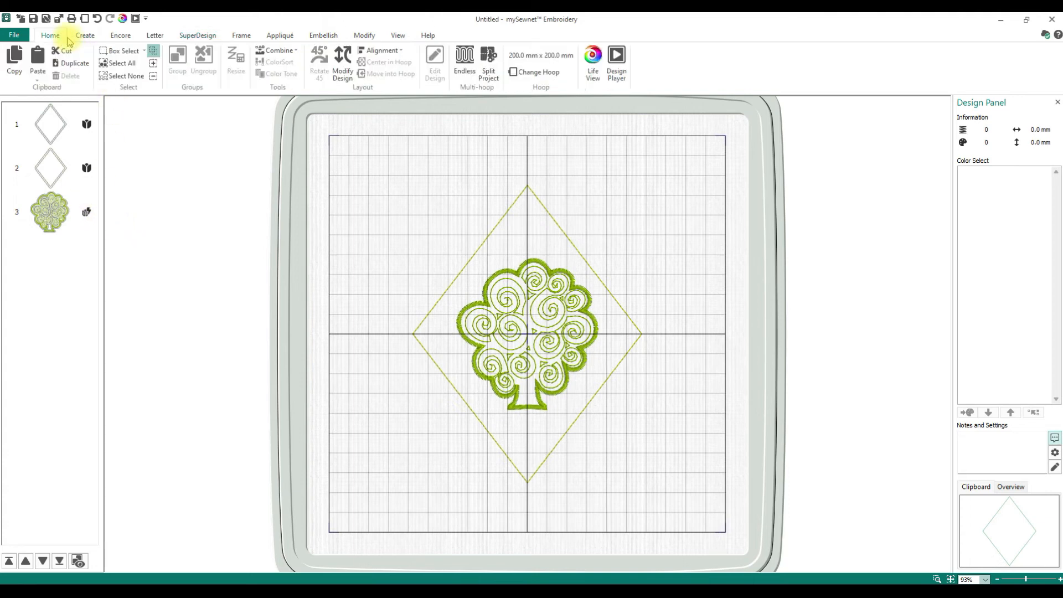
click(62, 128)
right_click(63, 130)
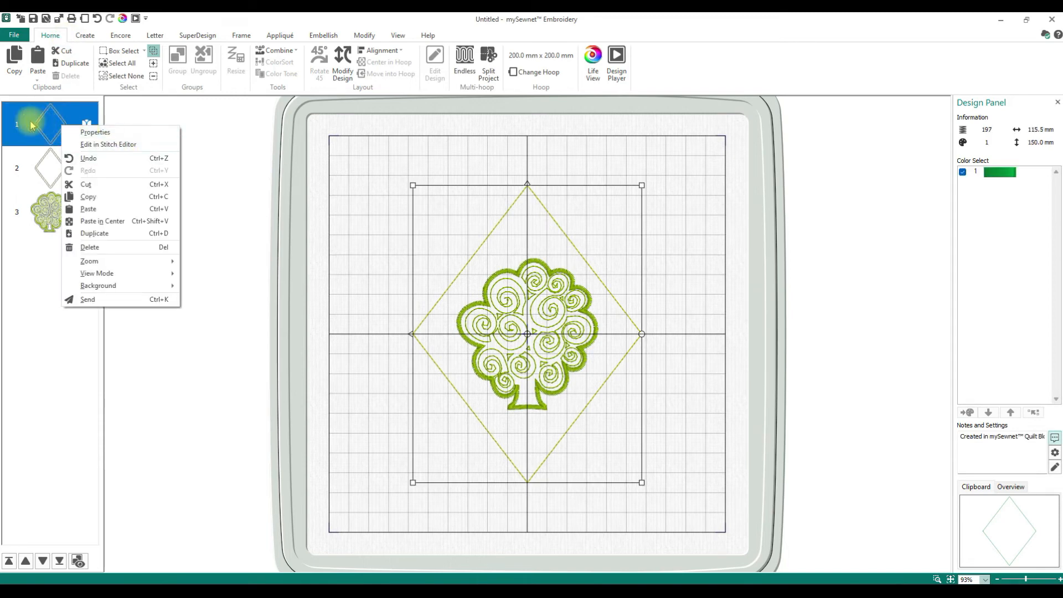
click(35, 123)
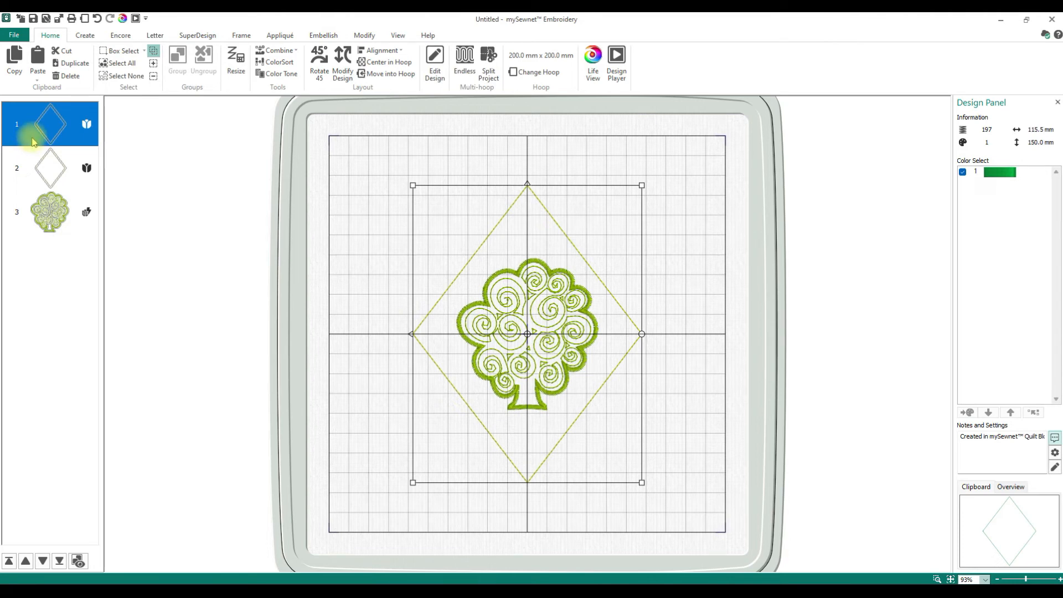
ctrl+click(53, 176)
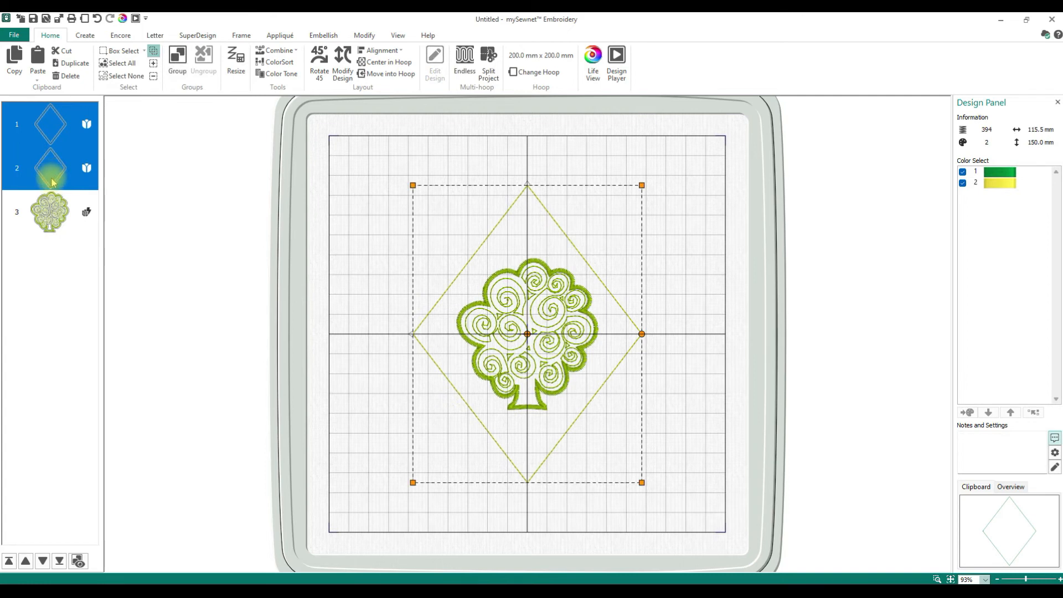
click(279, 51)
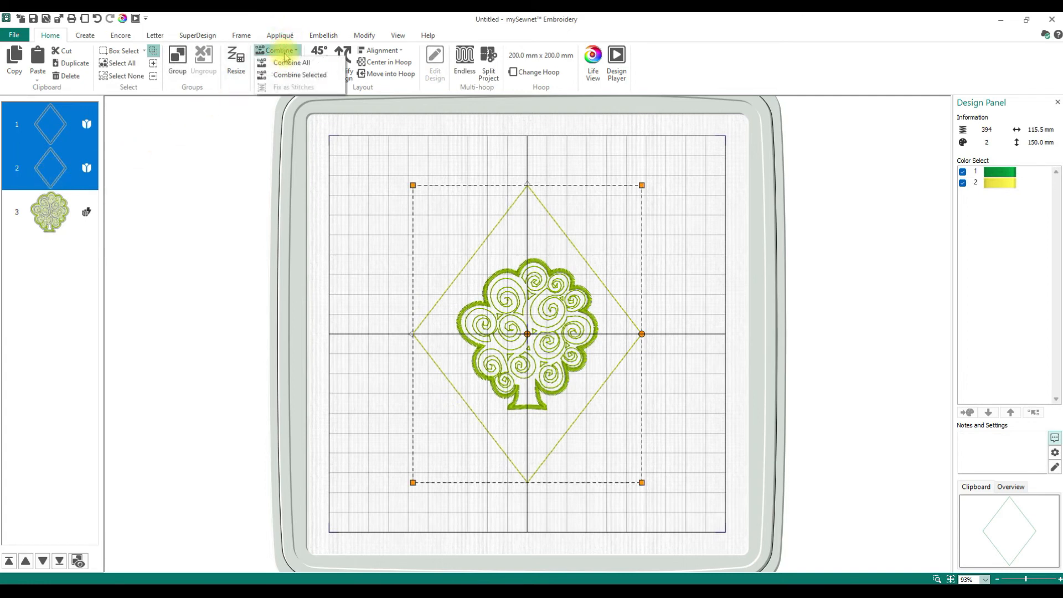
click(286, 75)
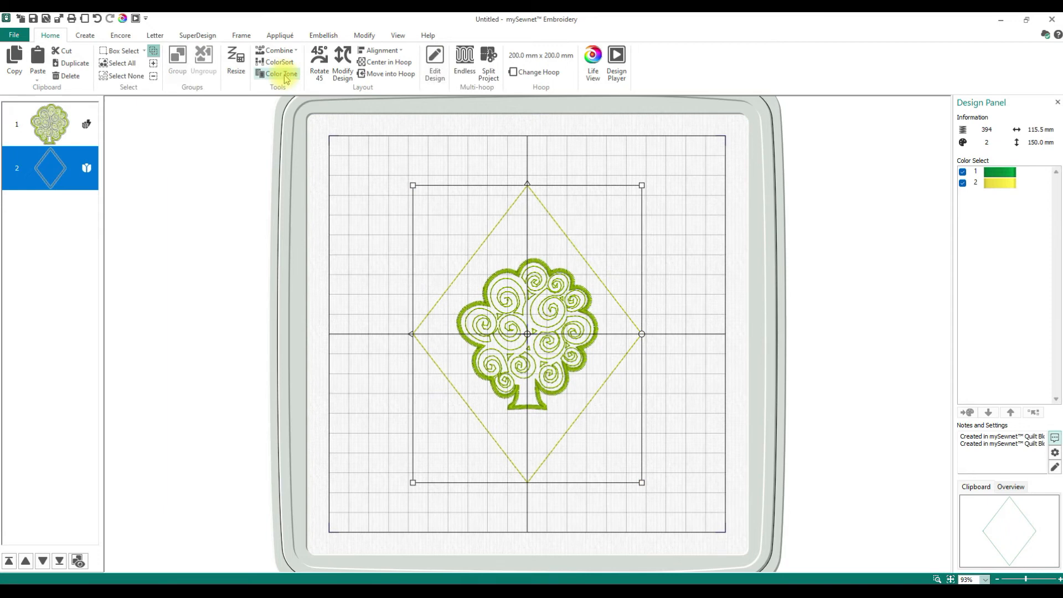
- Move the combined diamond ahead of the tree in the stitching order and open it in Stitch Editor
drag(69, 166, 72, 127)
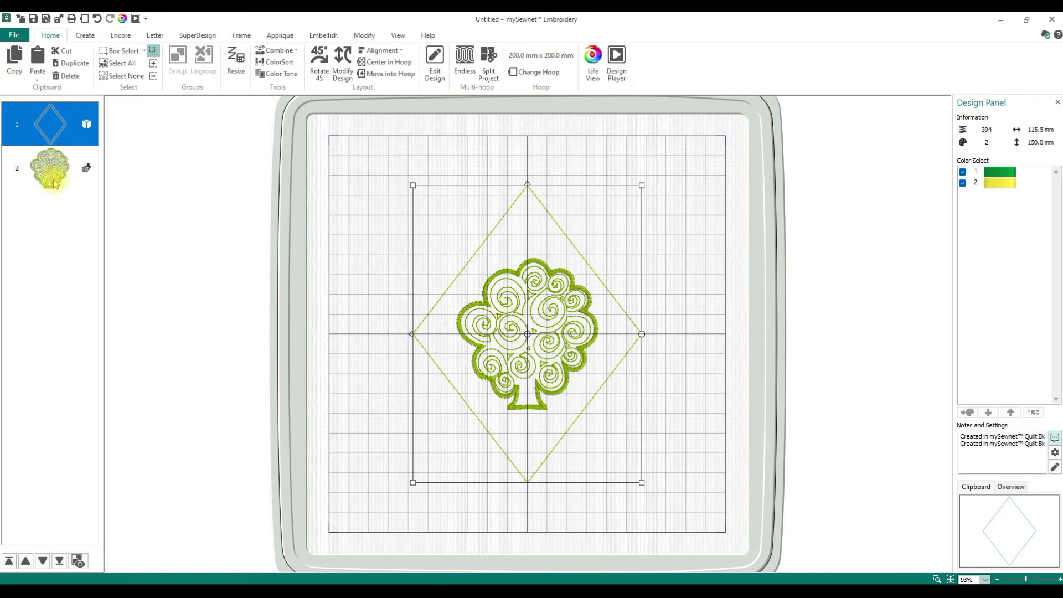
right_click(74, 126)
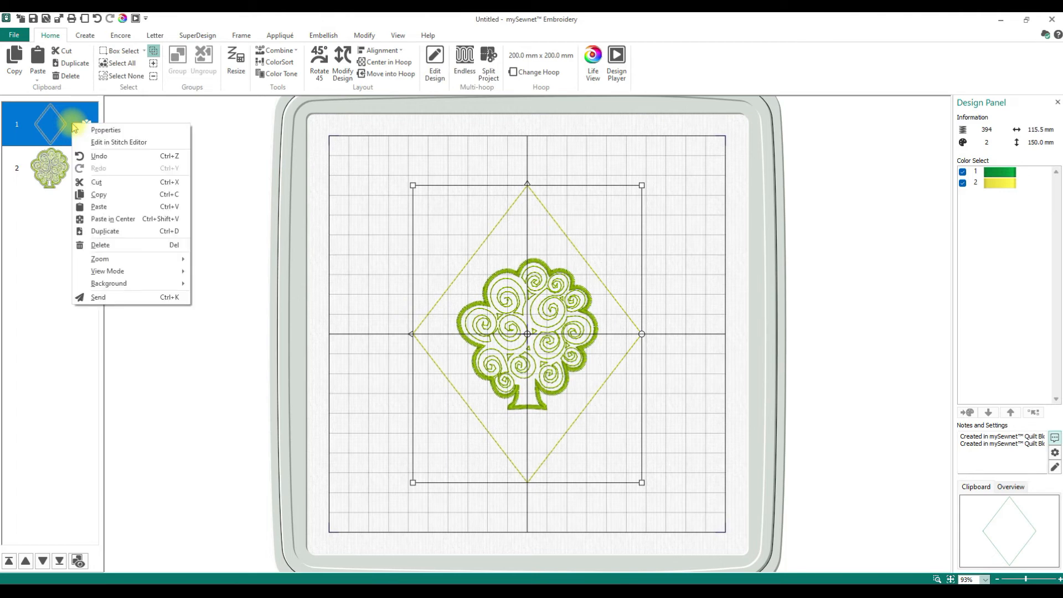
click(97, 142)
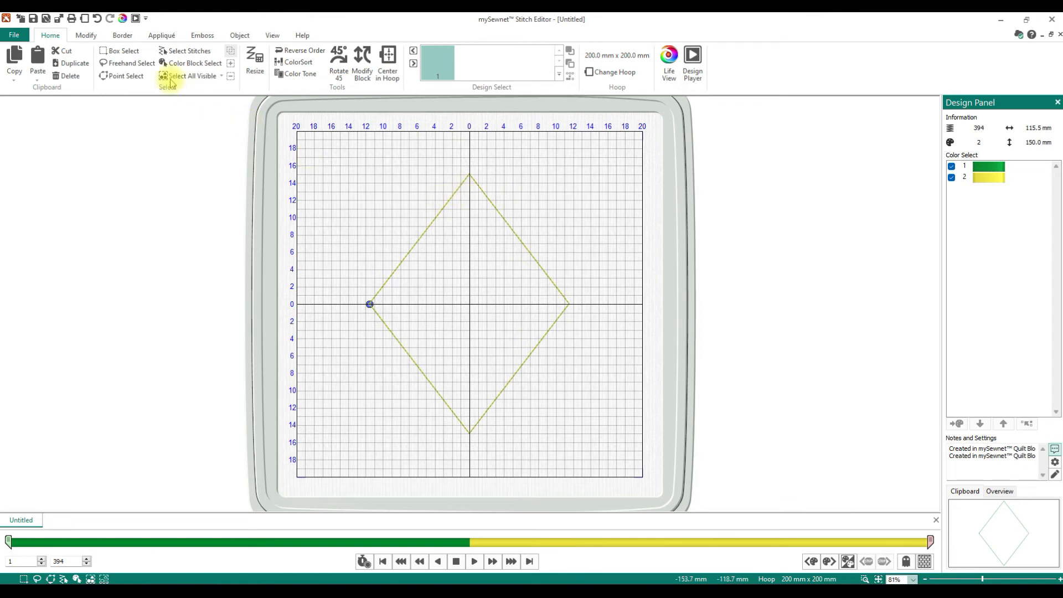
- Create an overlay border around the diamond embroidery with the margin set to 0 mm
click(122, 35)
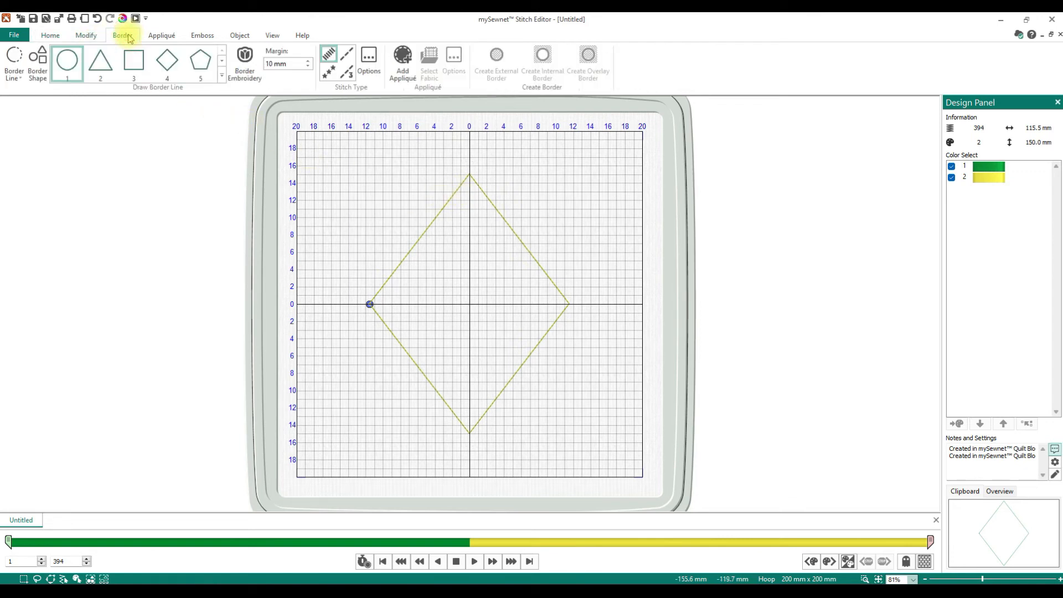
click(235, 74)
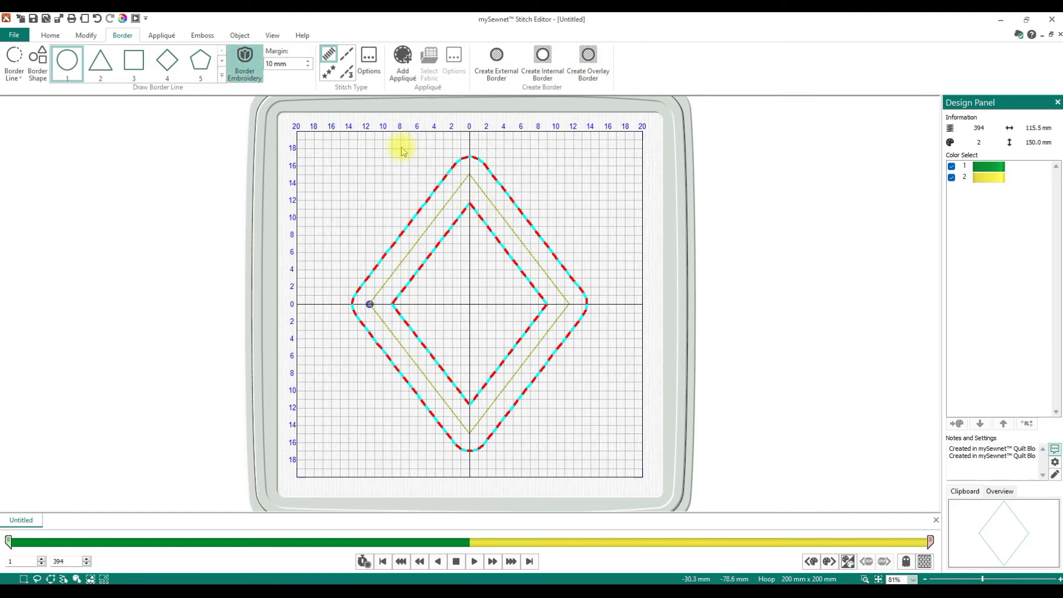
click(308, 66)
click(309, 66)
click(309, 66)
click(308, 66)
click(308, 66)
click(308, 66)
click(308, 67)
click(309, 67)
click(308, 66)
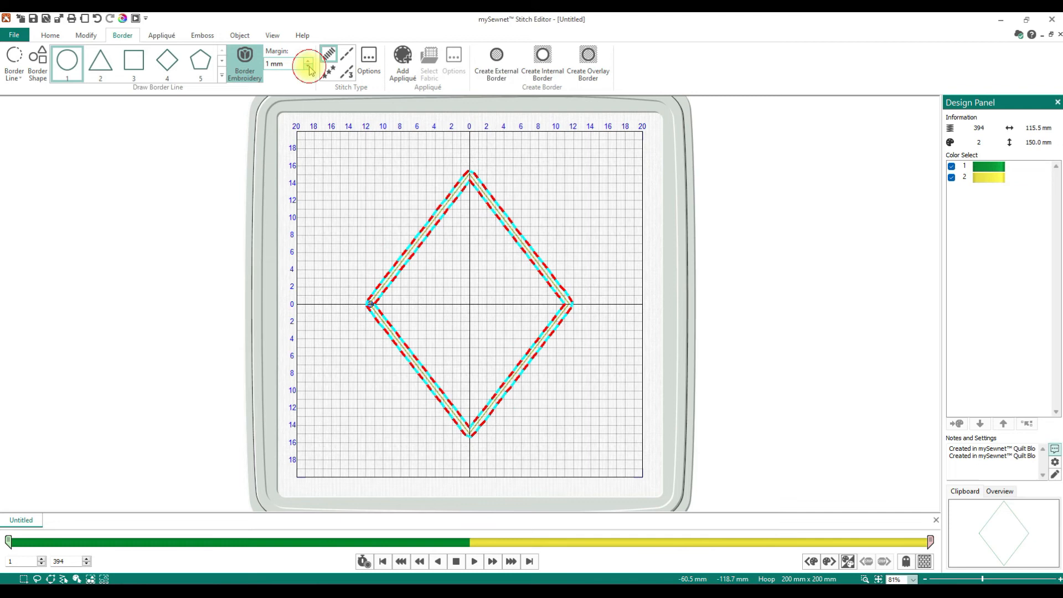
click(308, 66)
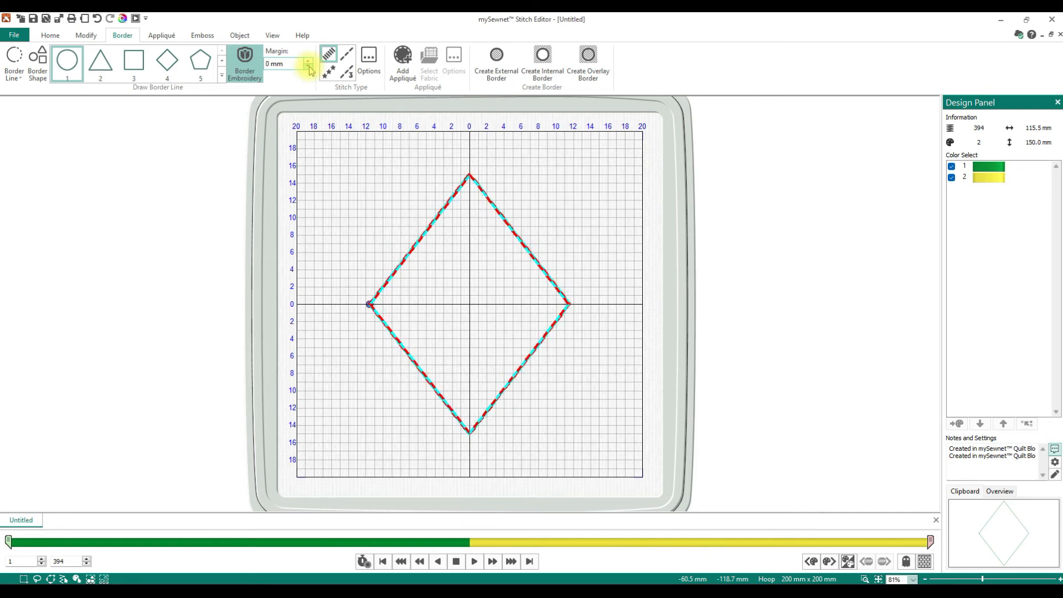
click(591, 61)
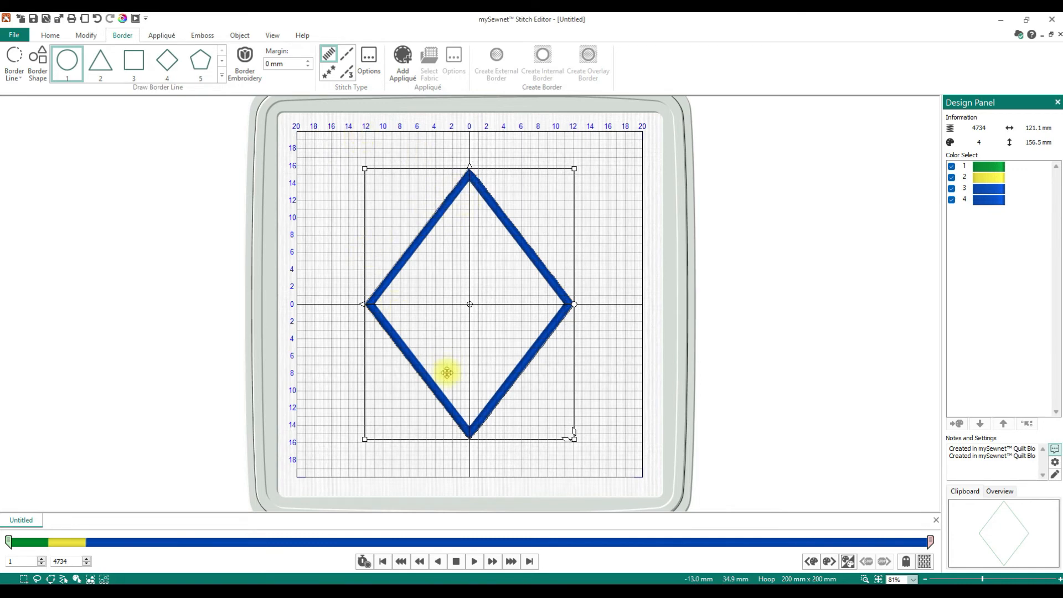
- Hide the green, yellow and both blue color blocks one after another to inspect the design's layers
click(50, 36)
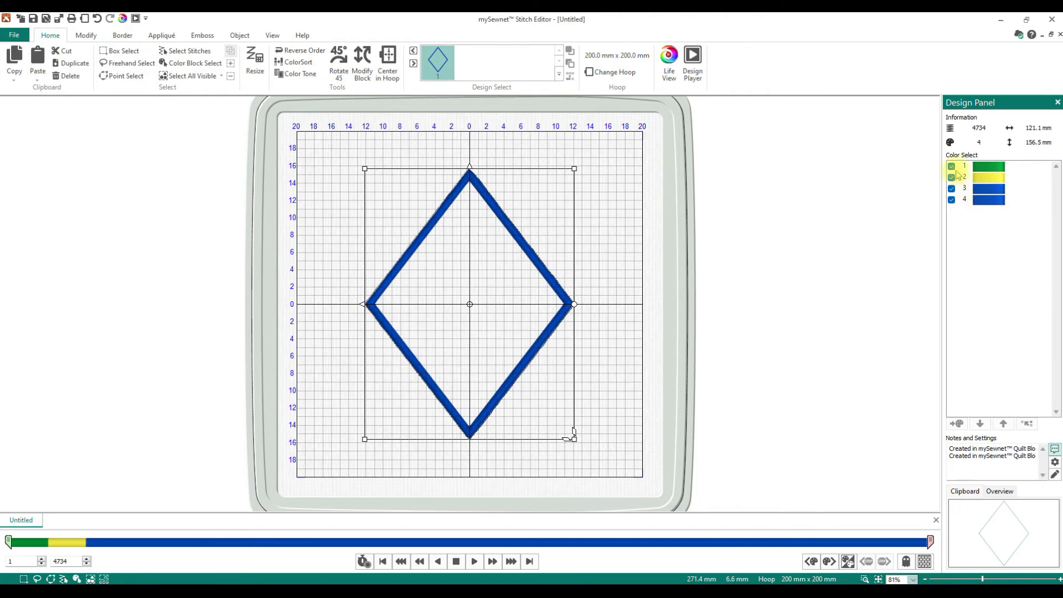
click(952, 169)
click(950, 166)
click(950, 177)
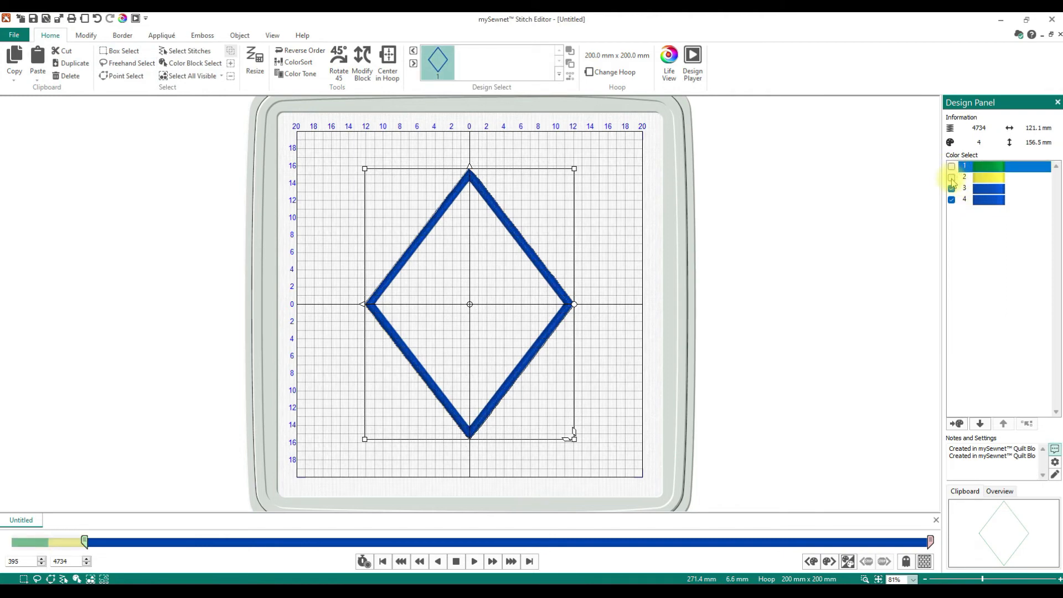
click(950, 188)
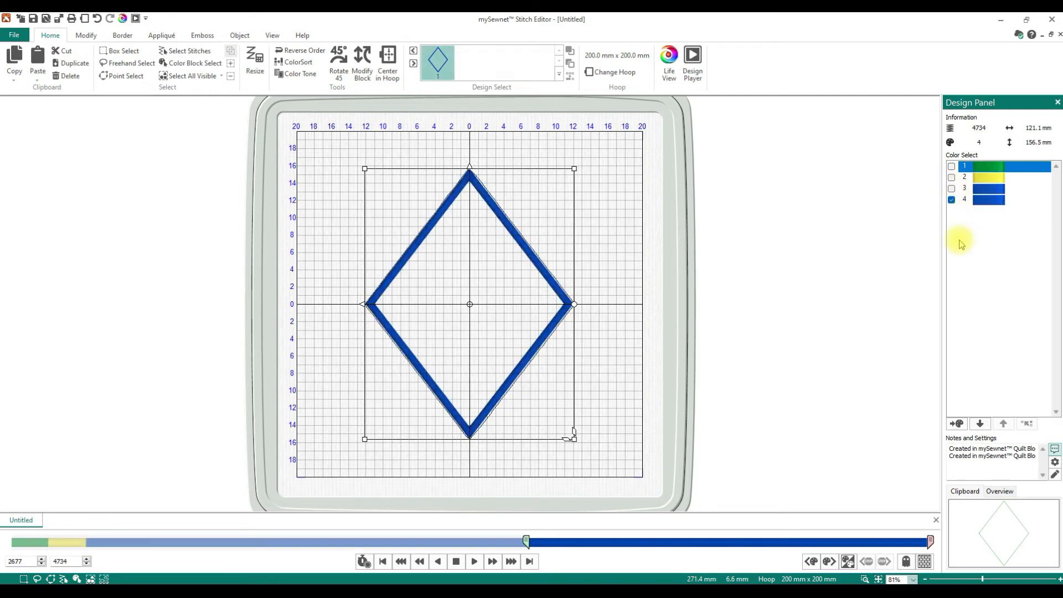
click(951, 199)
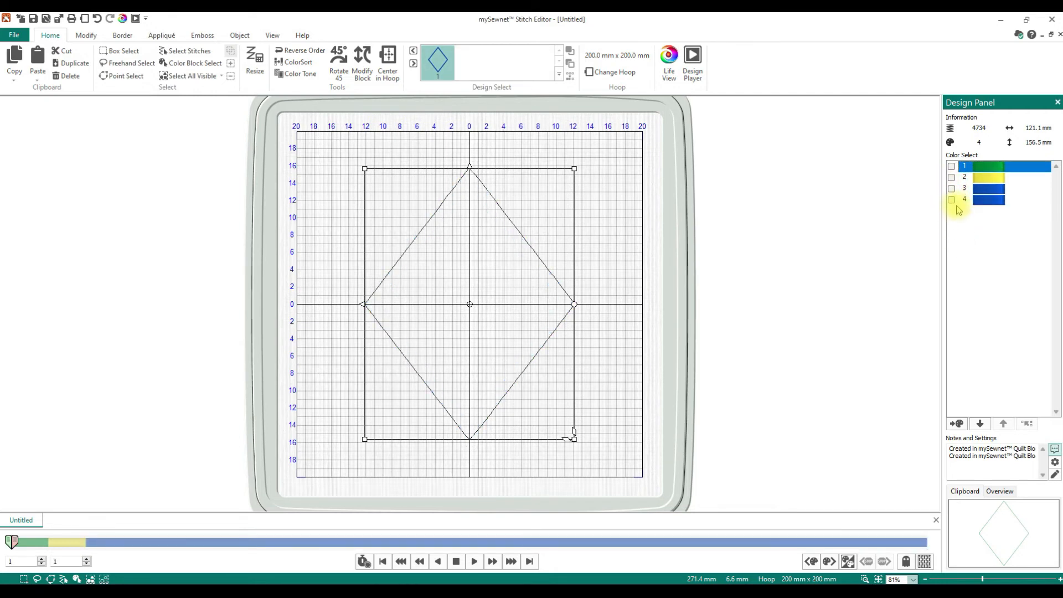
- Compare the two blue border color blocks by toggling their visibility, leaving only color block 3 shown
click(951, 189)
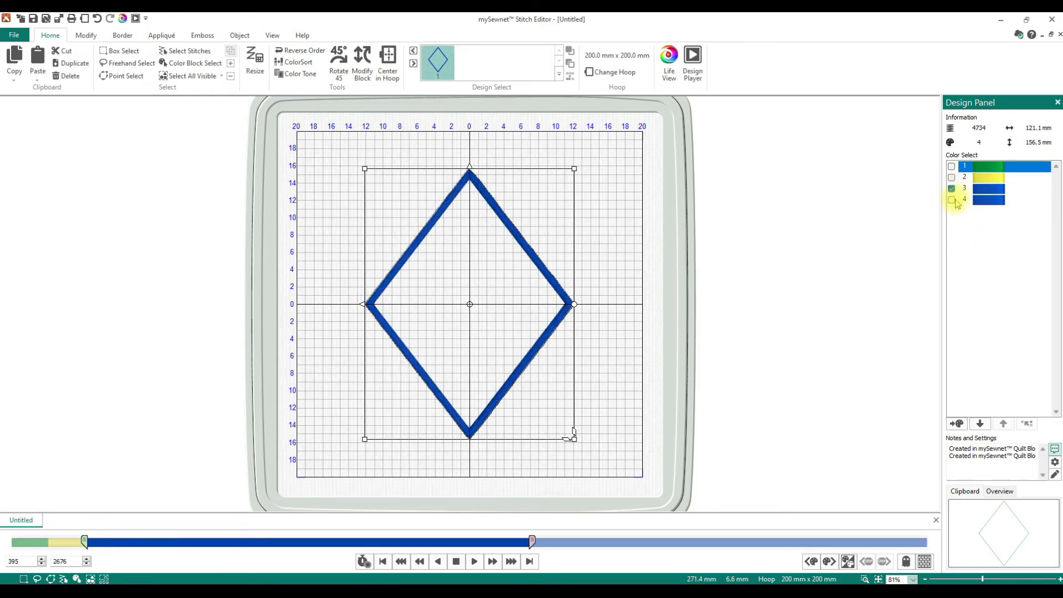
click(951, 199)
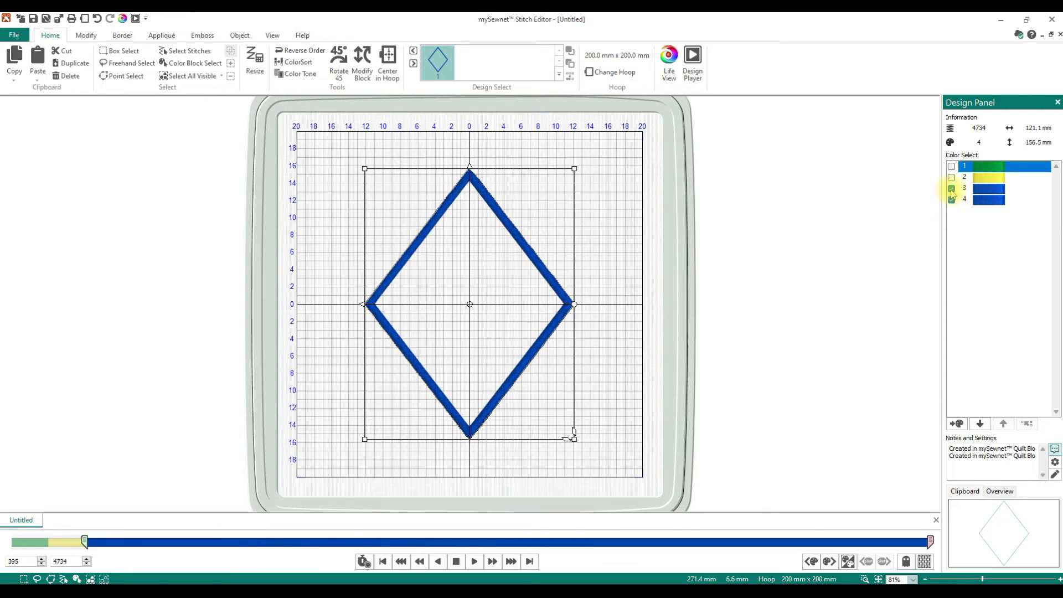
click(951, 188)
click(951, 199)
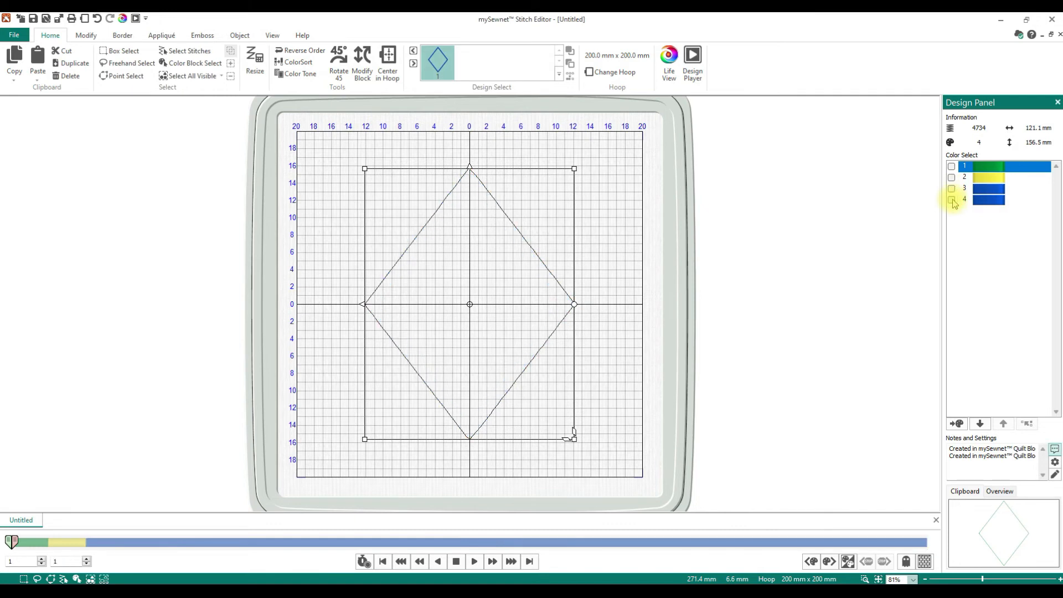
click(951, 189)
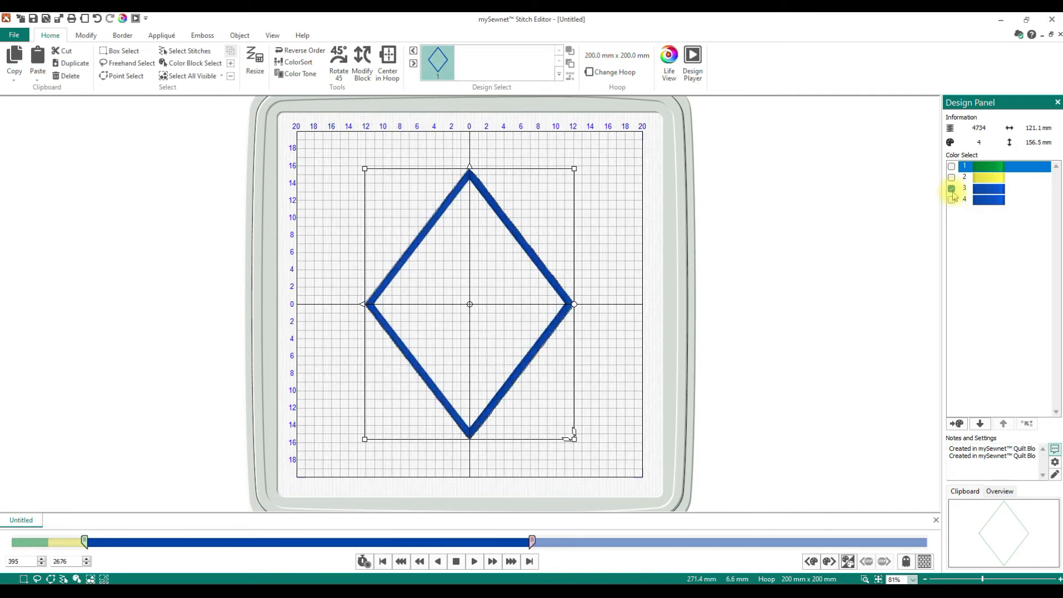
click(952, 199)
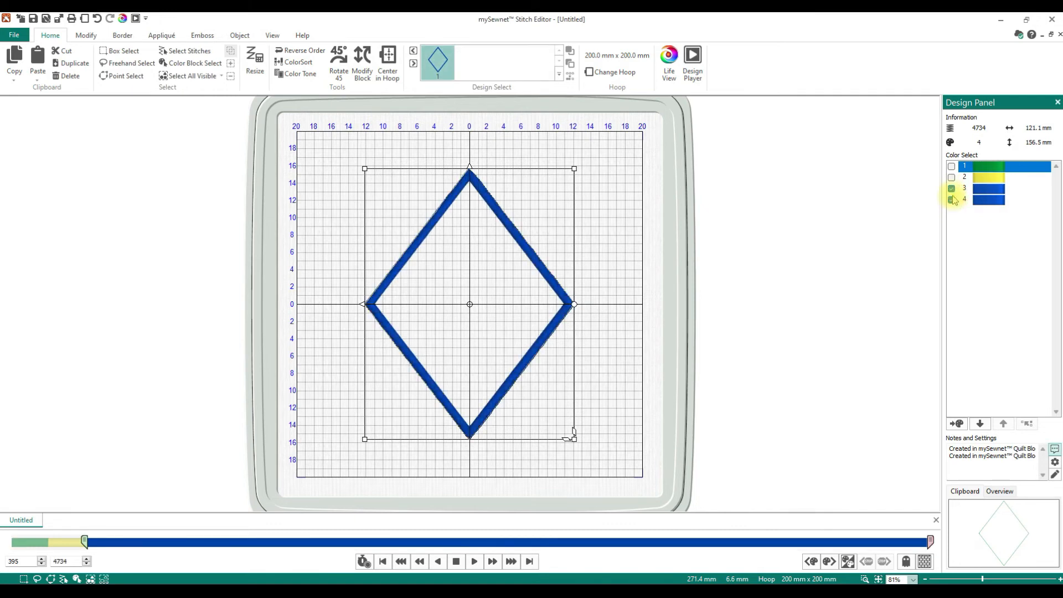
click(952, 199)
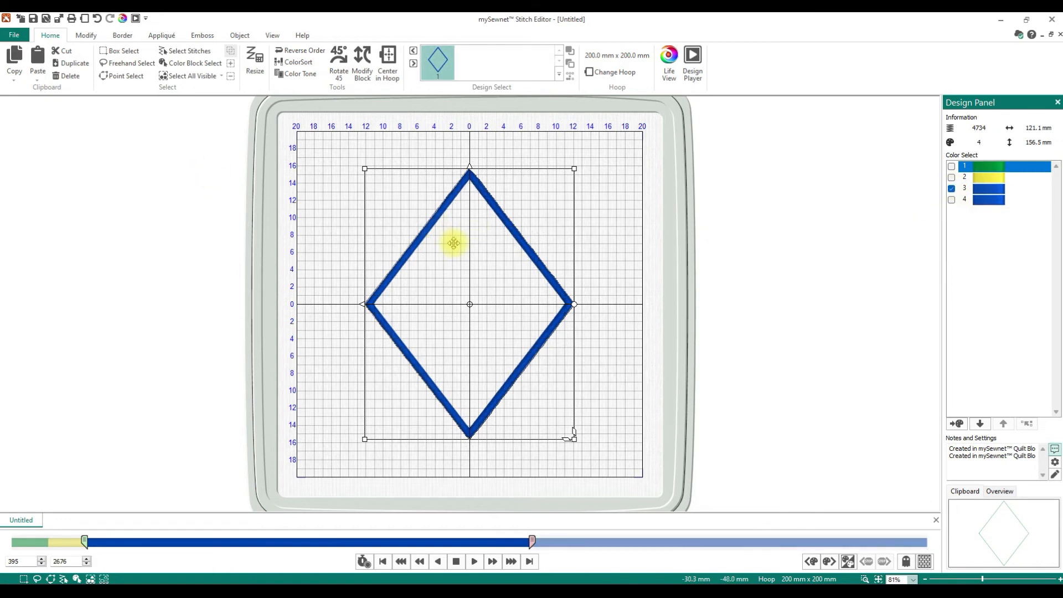
- Delete all stitches of the visible blue color block 3 and show the three remaining color blocks again
click(205, 76)
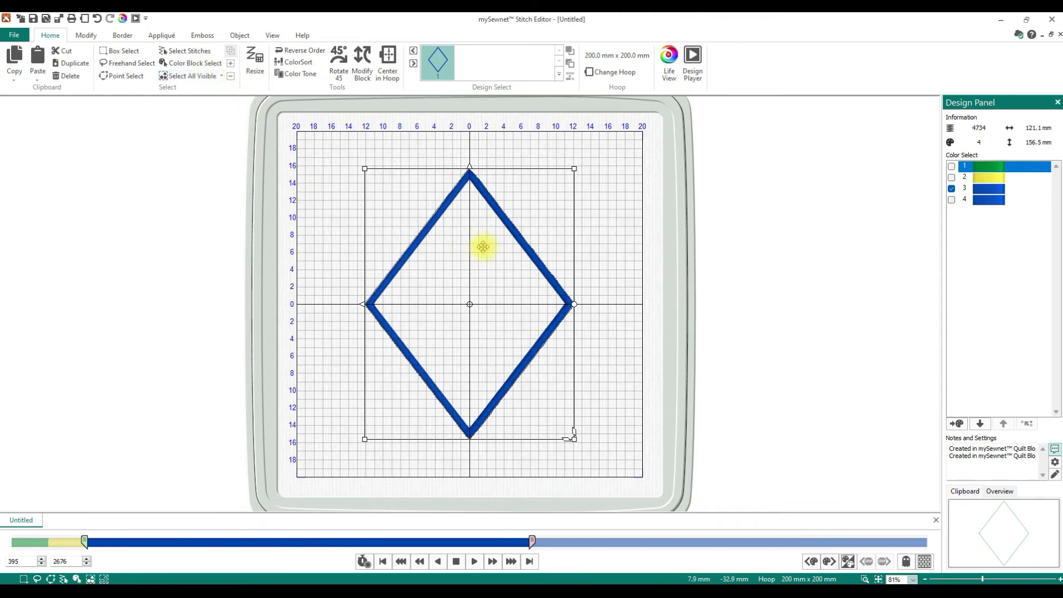
click(62, 76)
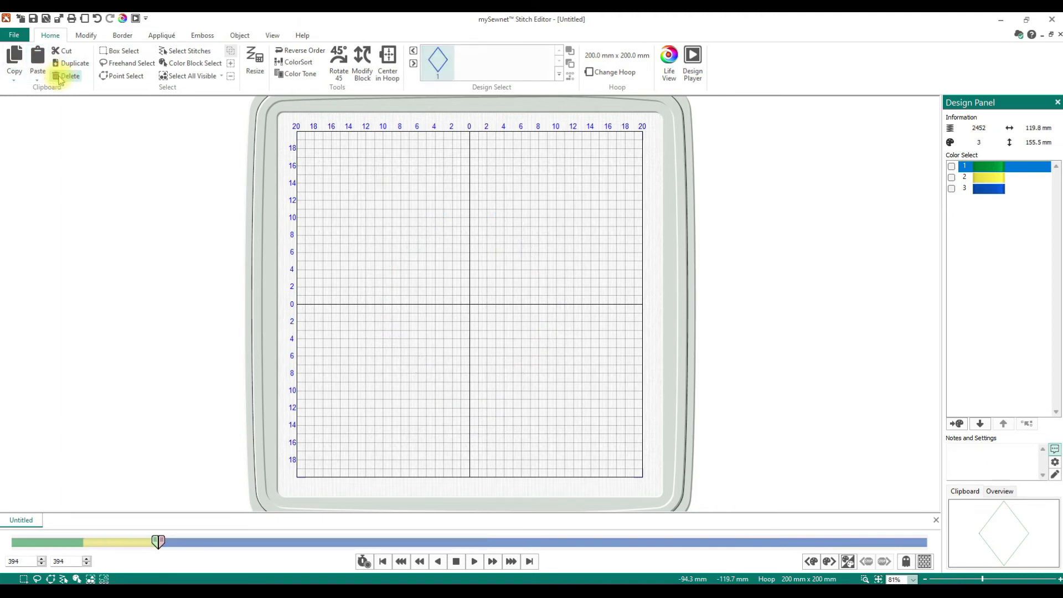
click(950, 166)
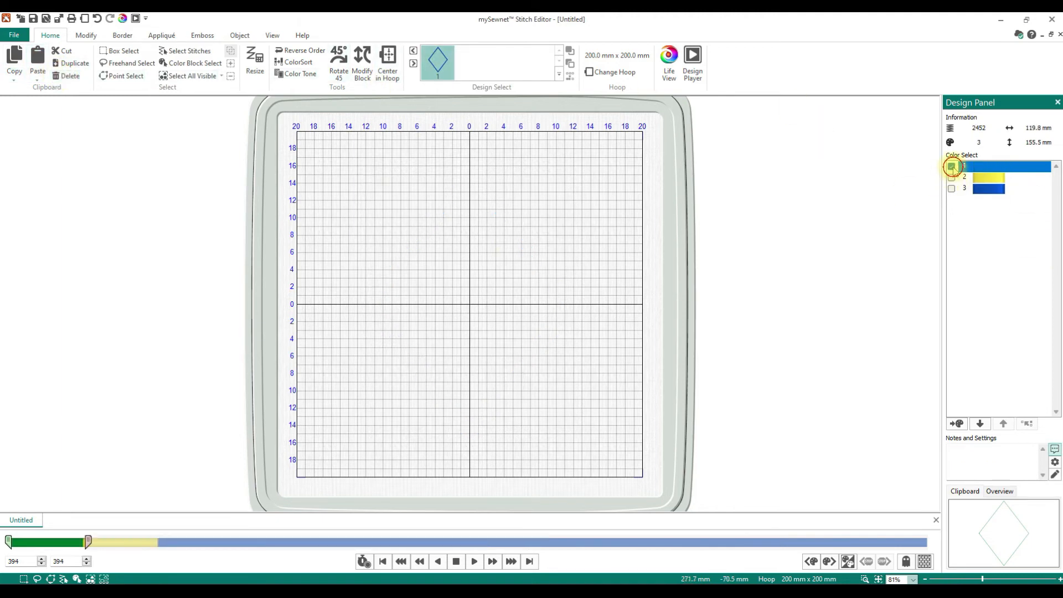
click(951, 177)
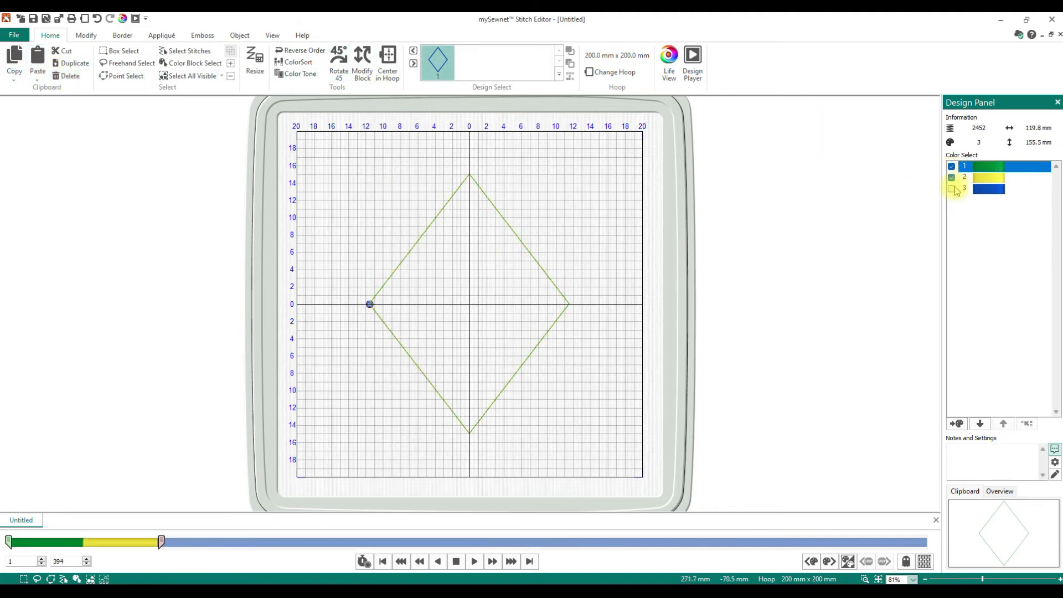
click(951, 188)
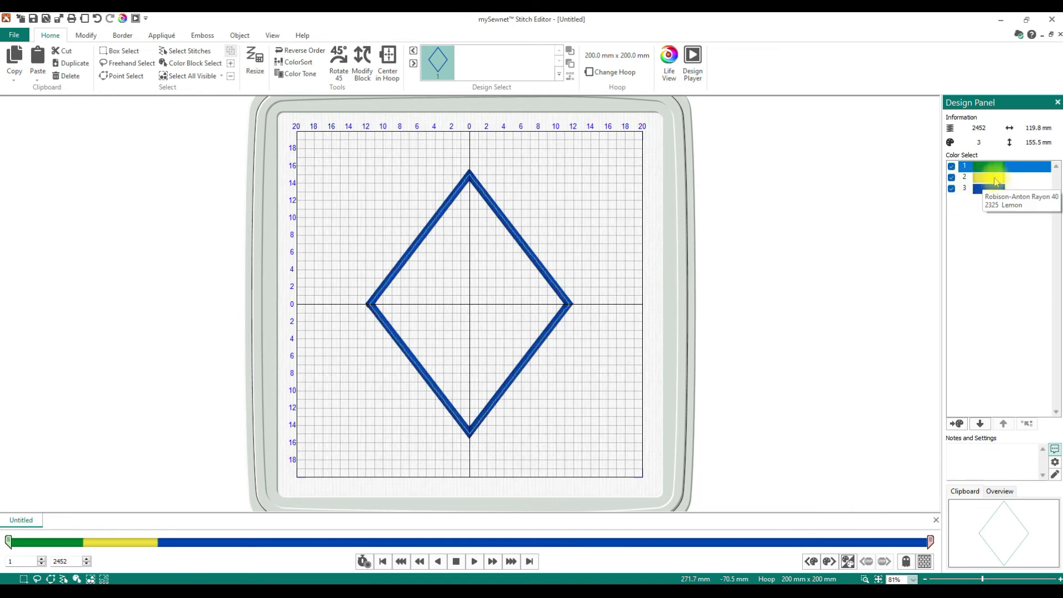
- Show only yellow color block 2, select its diamond outline as an object and accept a running stitch length of 2.0 mm
click(951, 188)
click(951, 166)
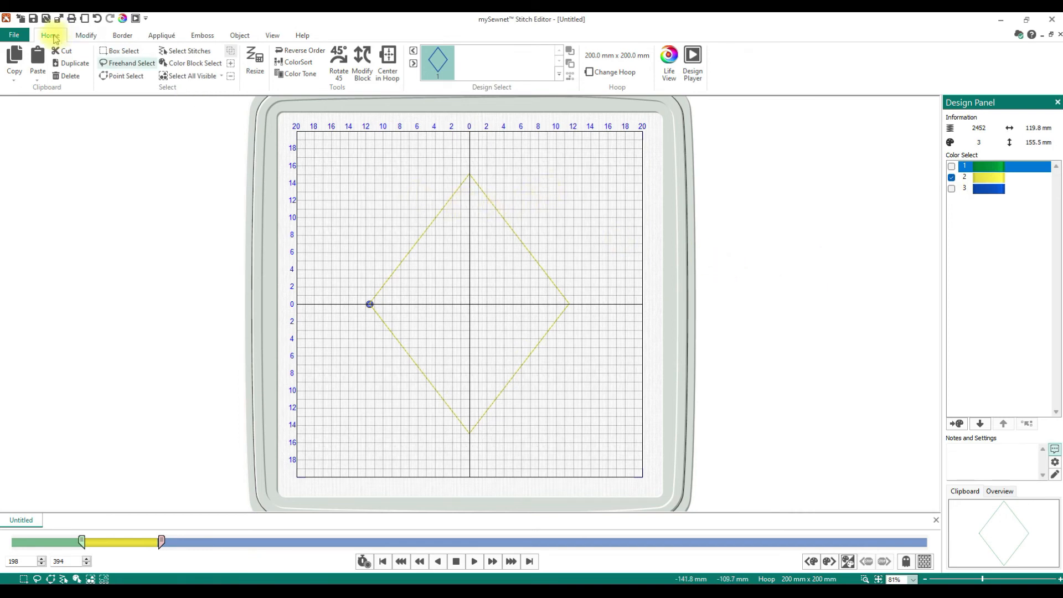
click(237, 35)
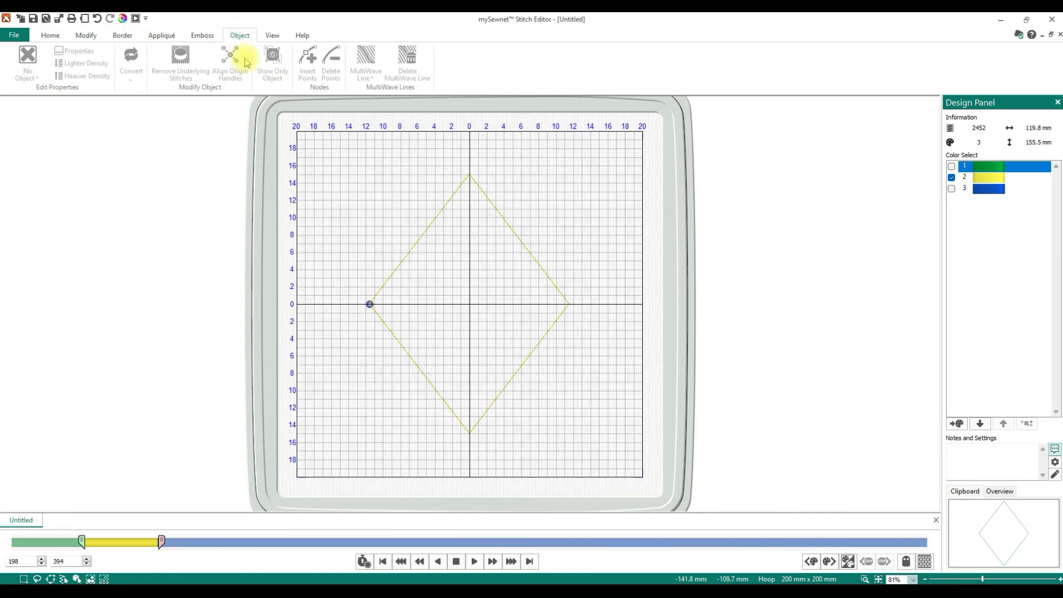
click(344, 149)
click(513, 372)
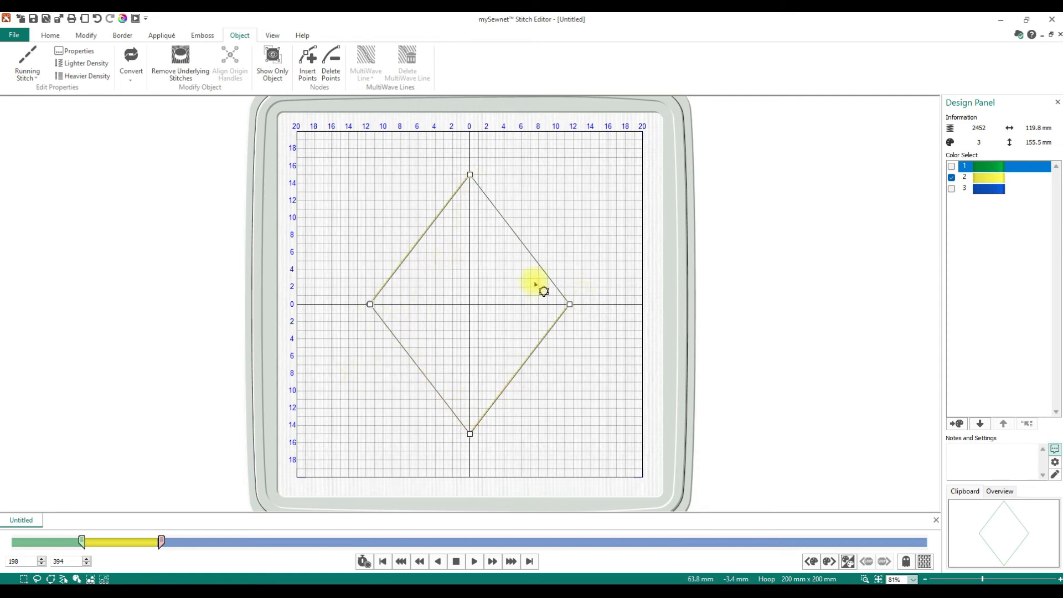
click(33, 79)
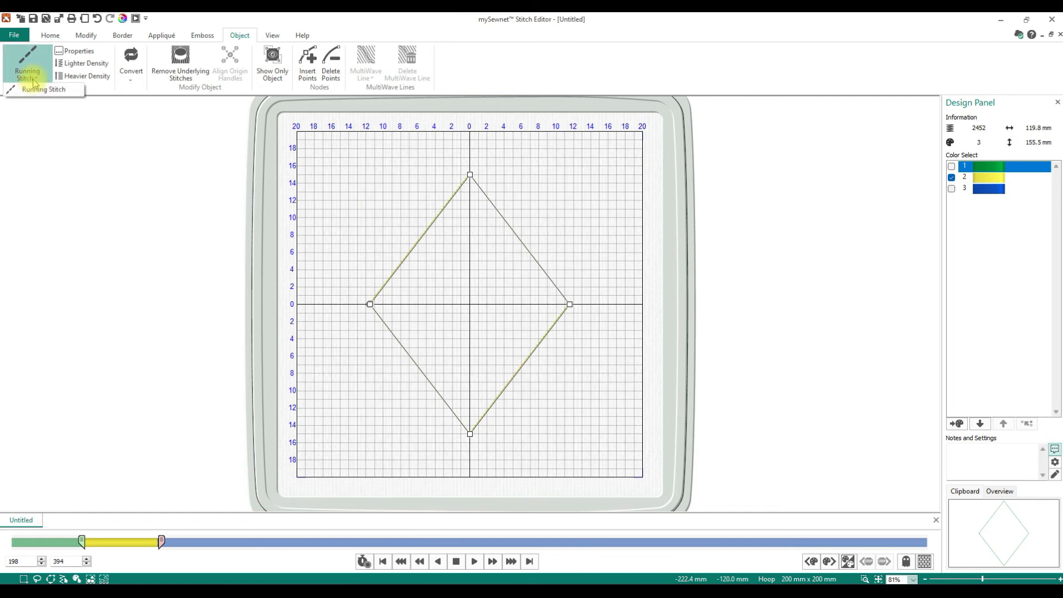
click(72, 52)
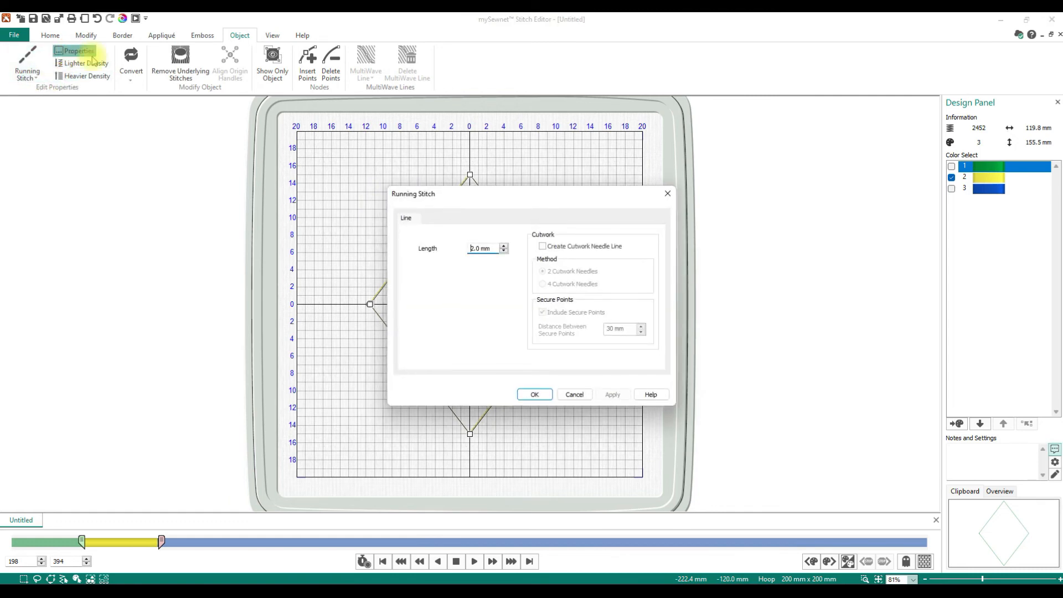
click(534, 394)
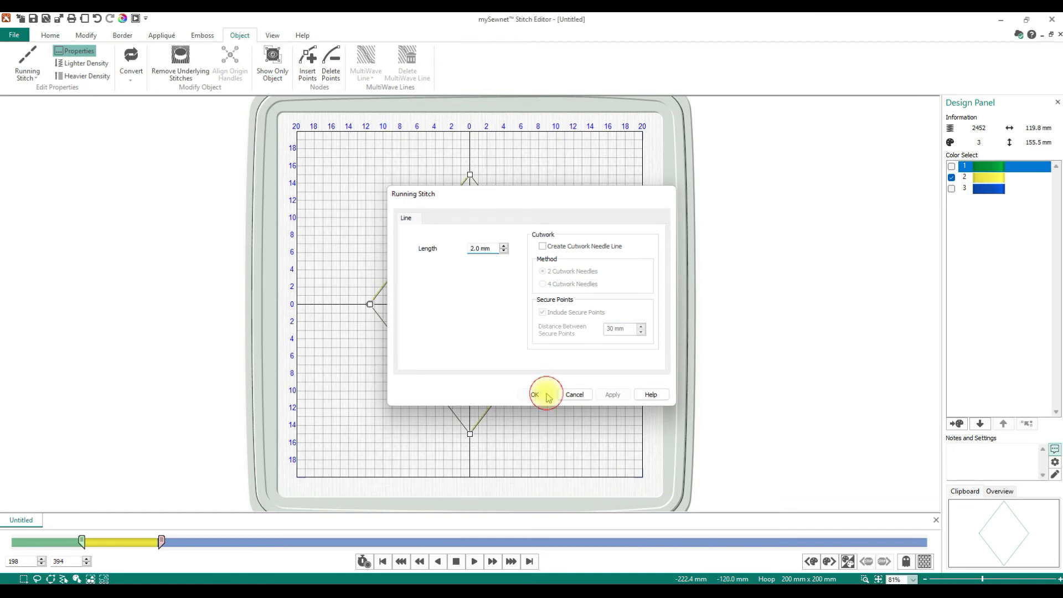
- Convert the yellow diamond outline from Running Stitch to Double Stitch with a length of 2.0 mm
click(19, 76)
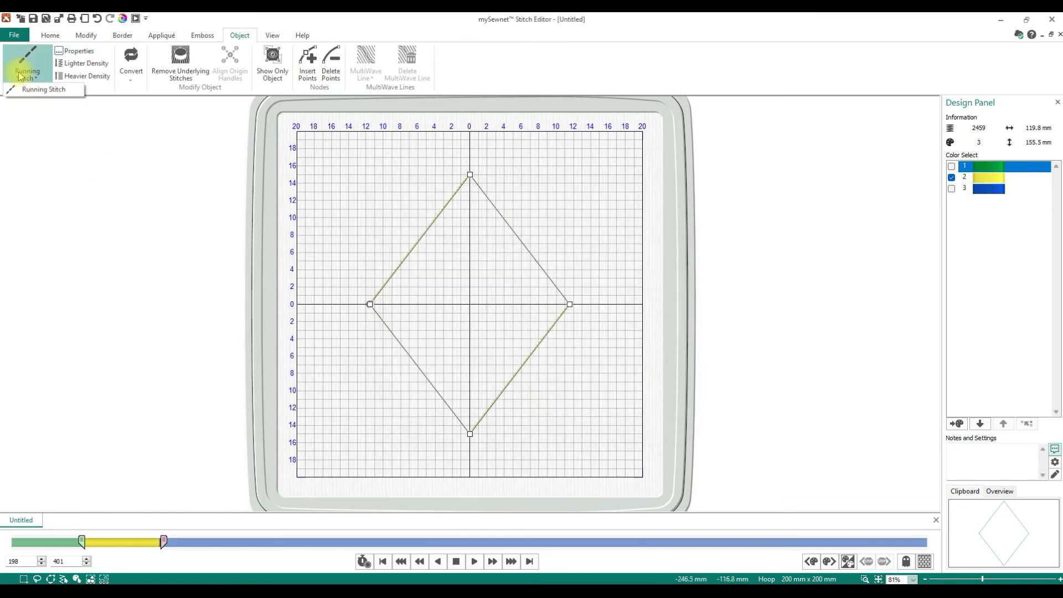
click(130, 80)
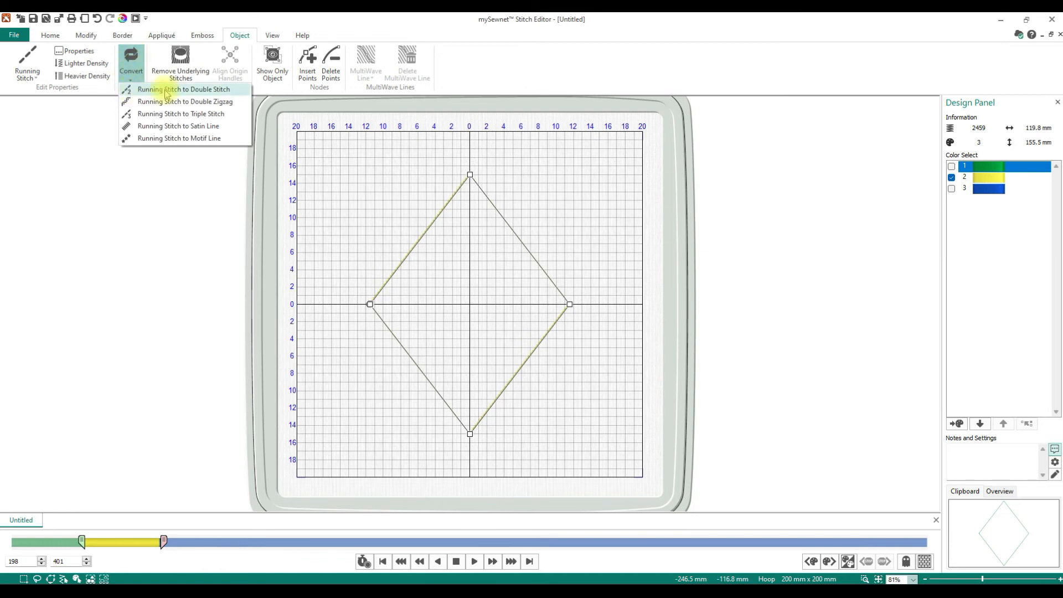
click(211, 93)
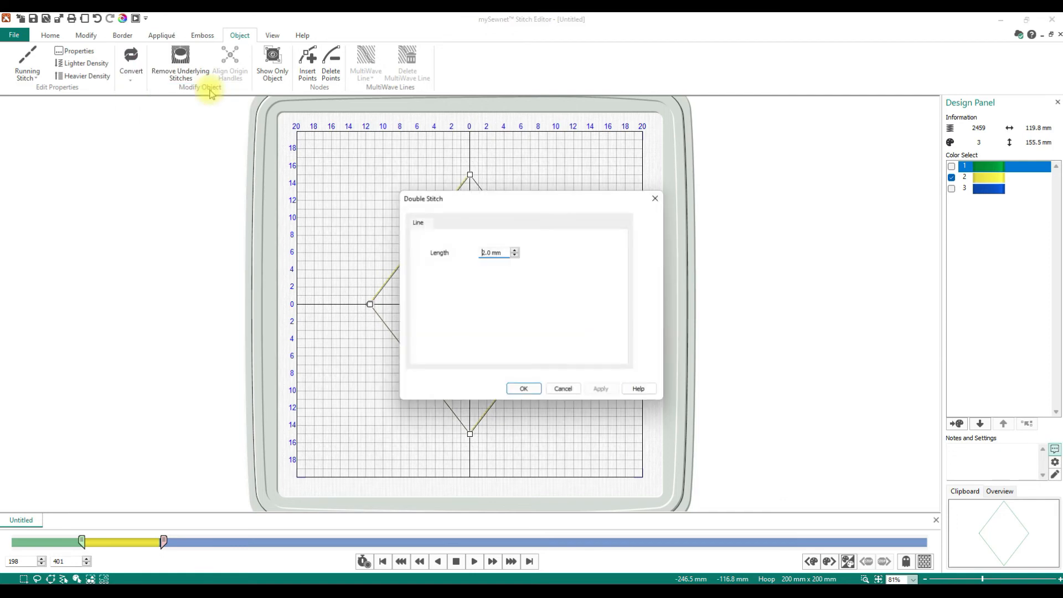
click(526, 390)
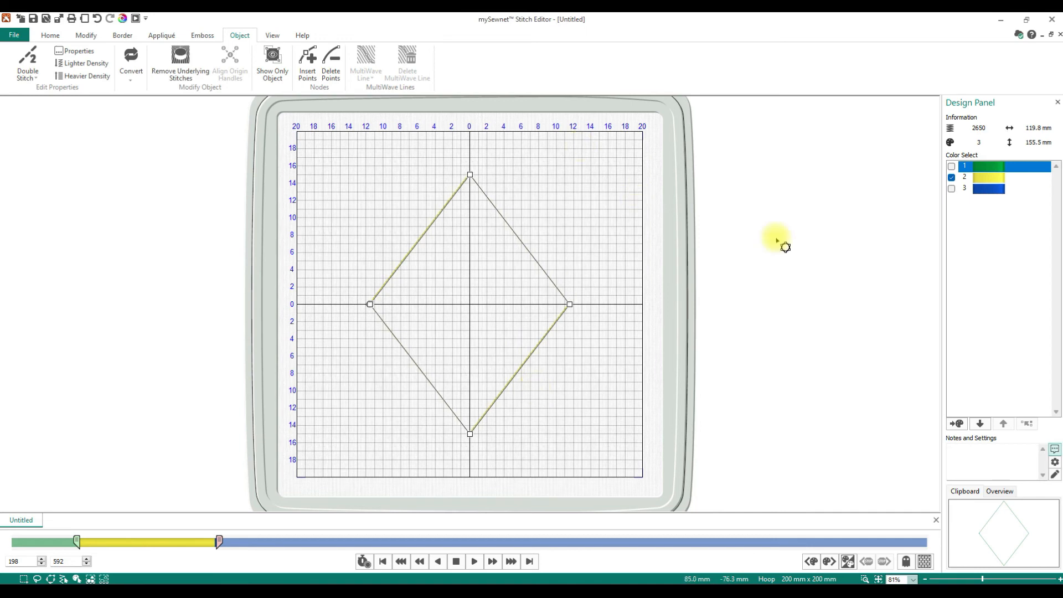
- Toggle the green, yellow and blue color blocks to review the layers, leave all shown, and return from Stitch Editor to mySewnet Embroidery
click(951, 166)
click(951, 188)
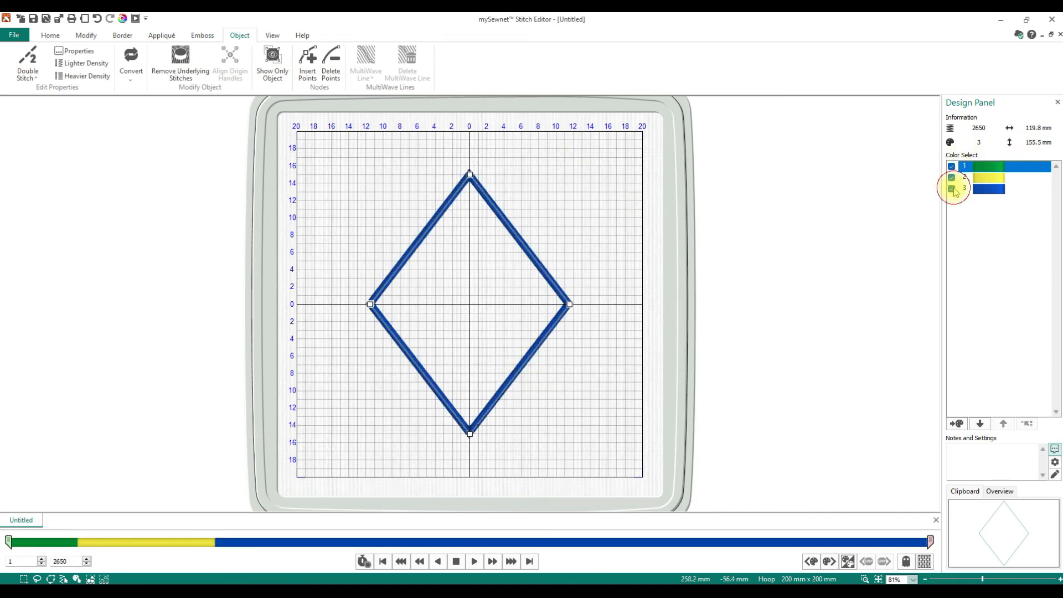
click(951, 188)
click(951, 178)
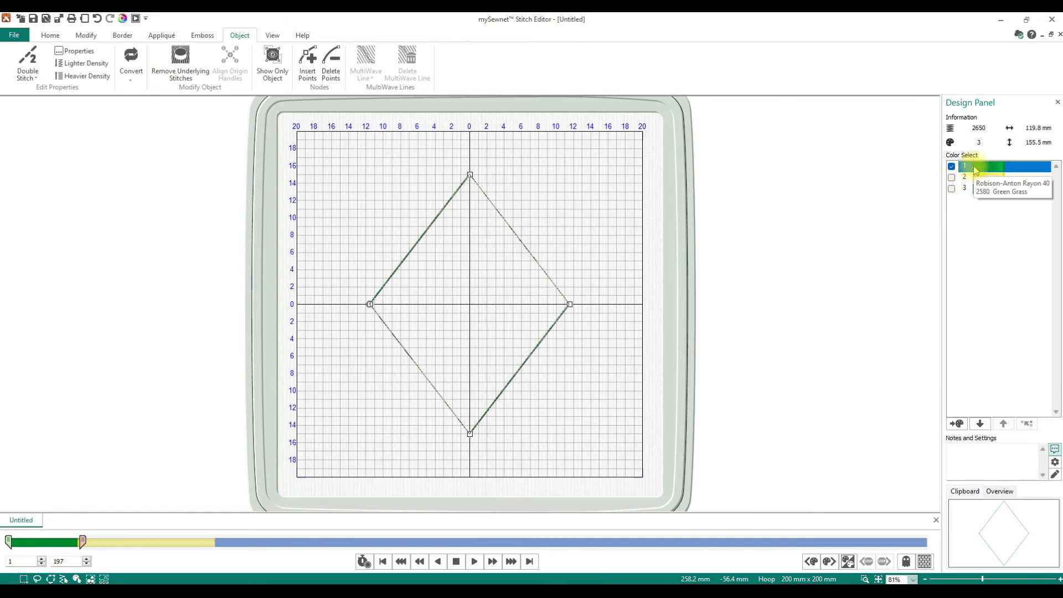
click(950, 177)
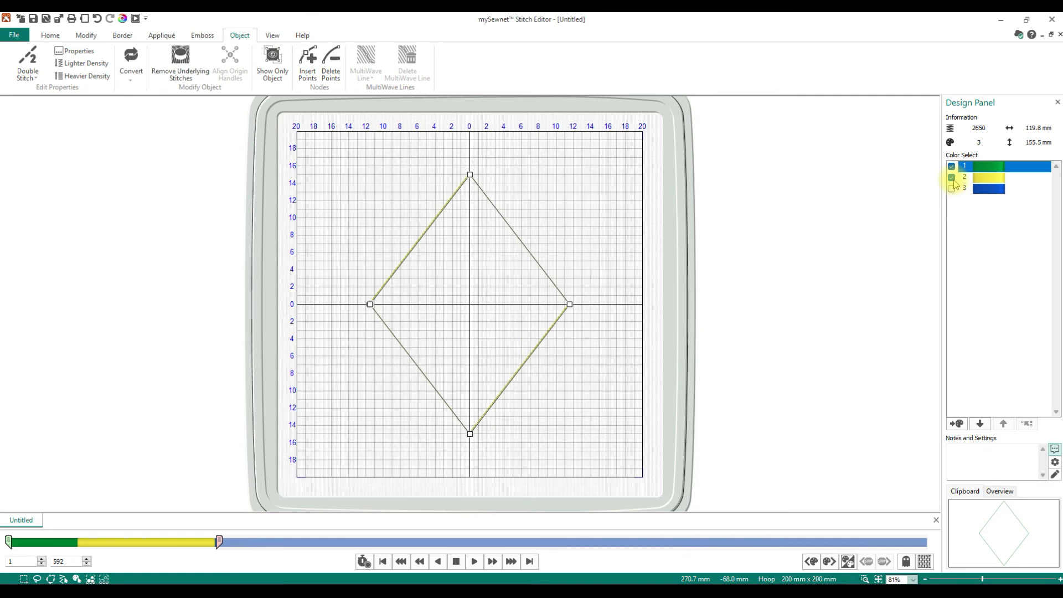
click(951, 188)
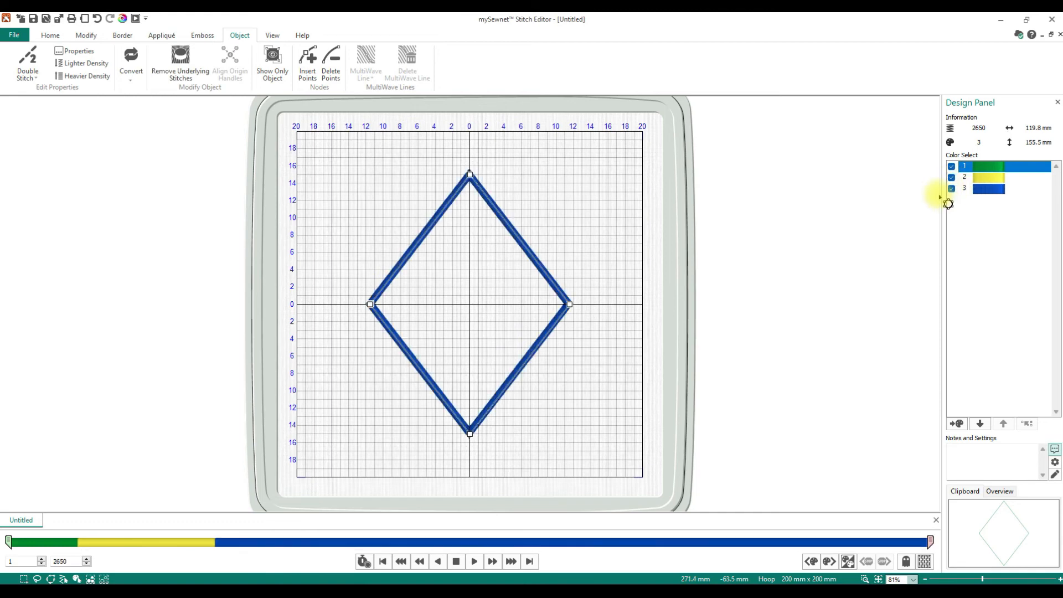
click(1051, 21)
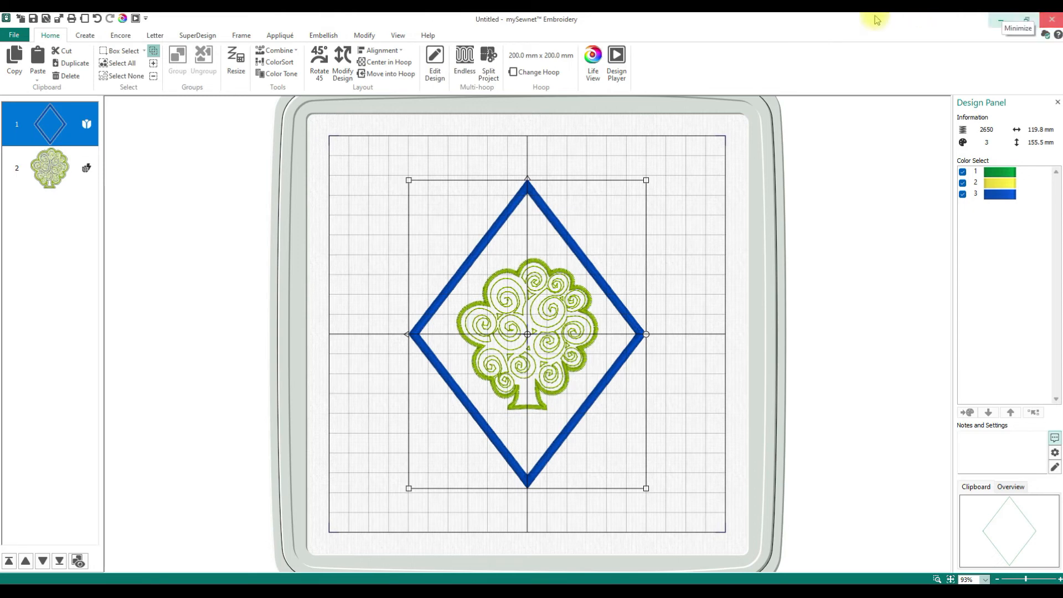
- Isolate yellow color block 2 of the diamond embroidery for stitch editing, box-select its whole outline and copy it
click(51, 171)
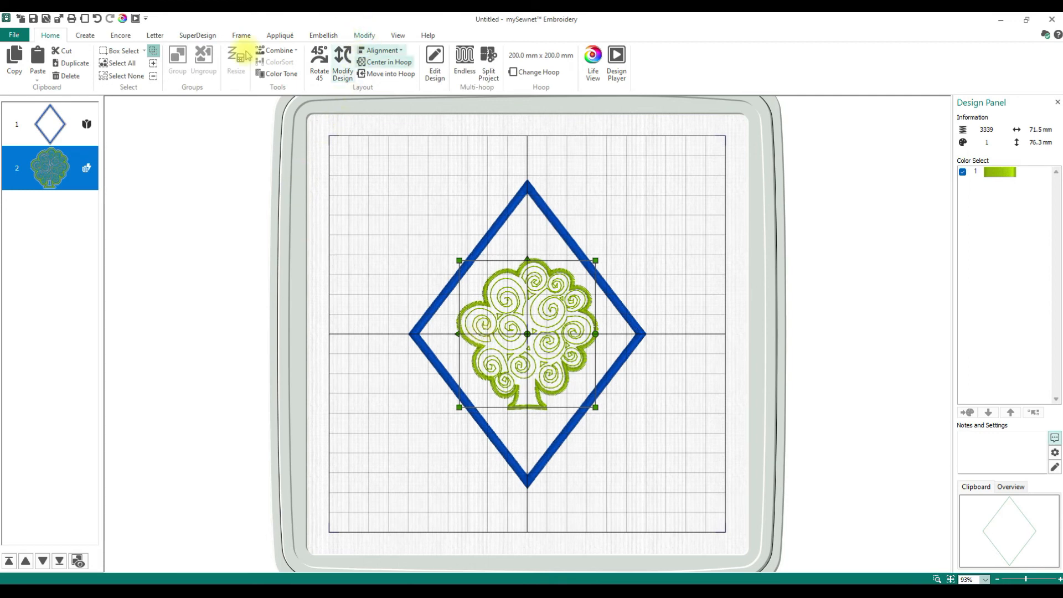
click(24, 121)
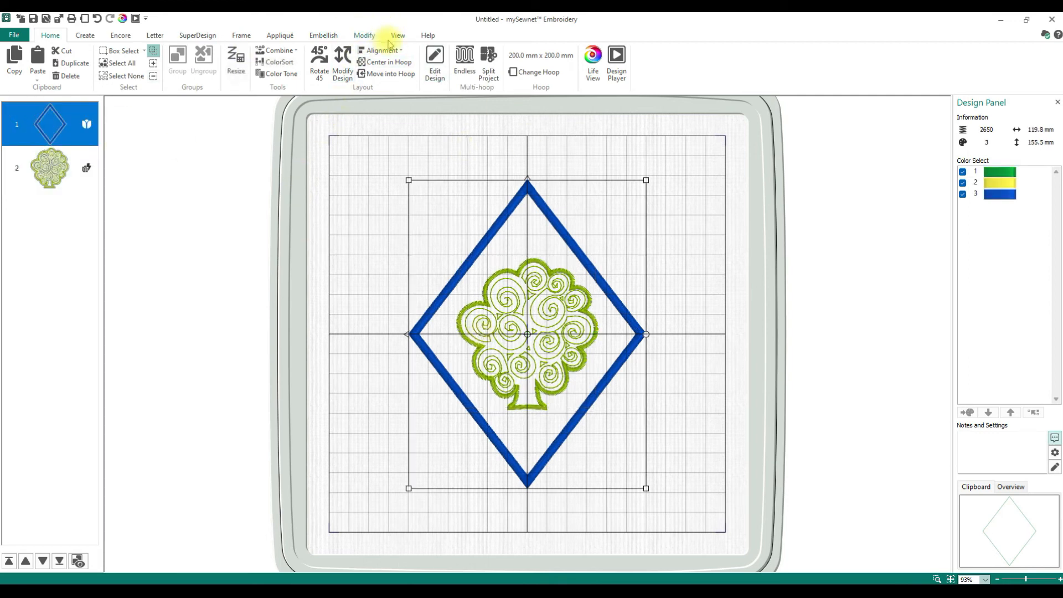
click(364, 35)
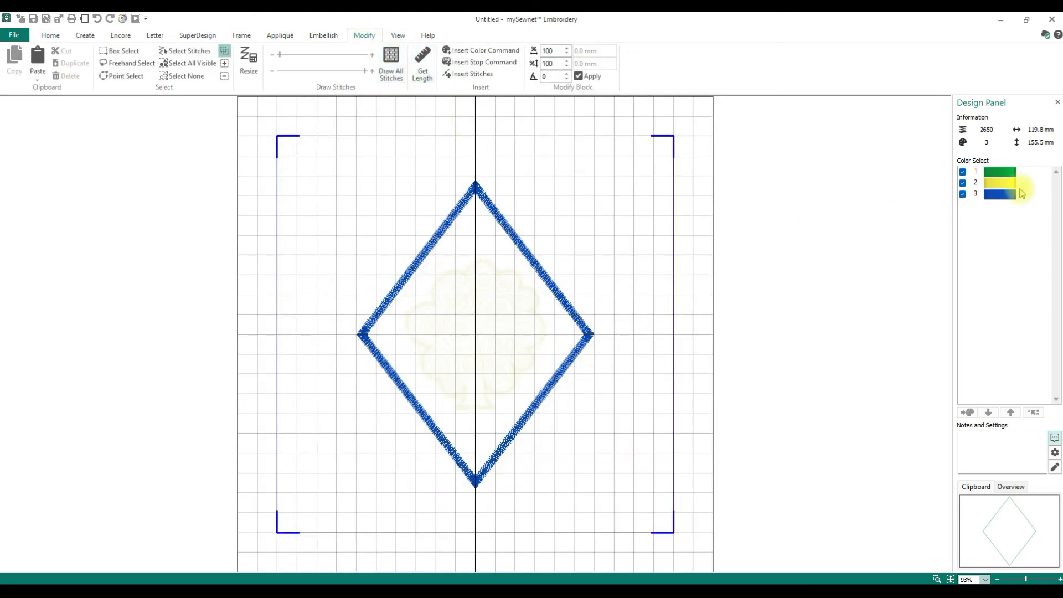
click(962, 194)
click(962, 172)
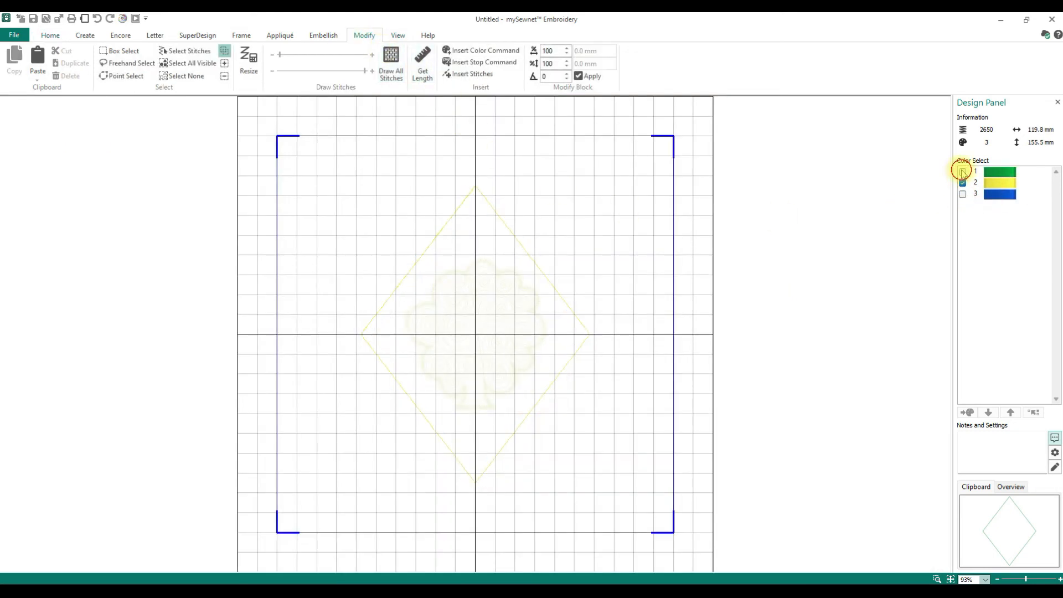
click(125, 51)
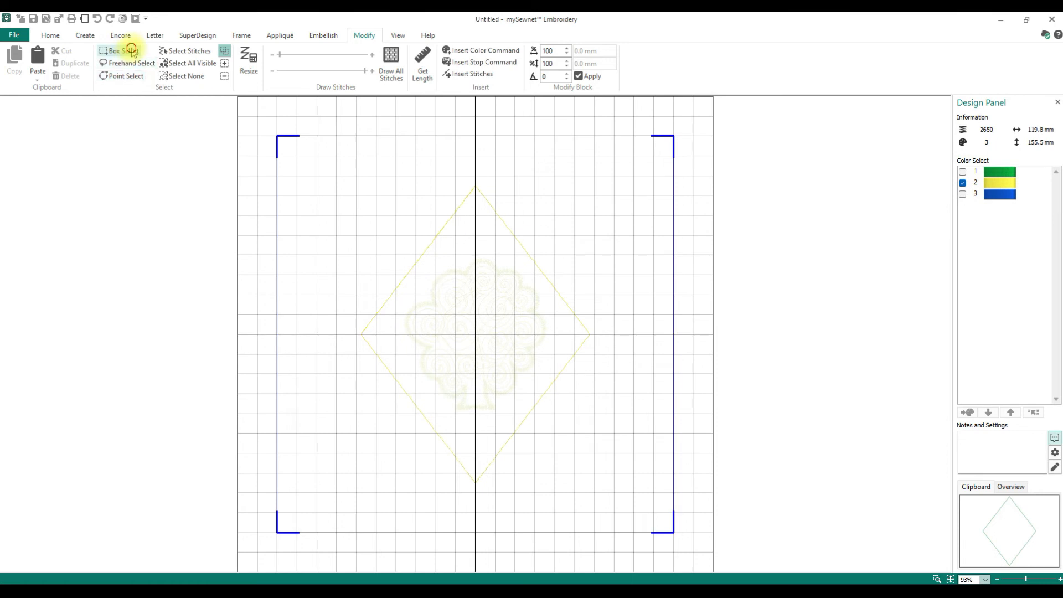
drag(327, 158, 621, 501)
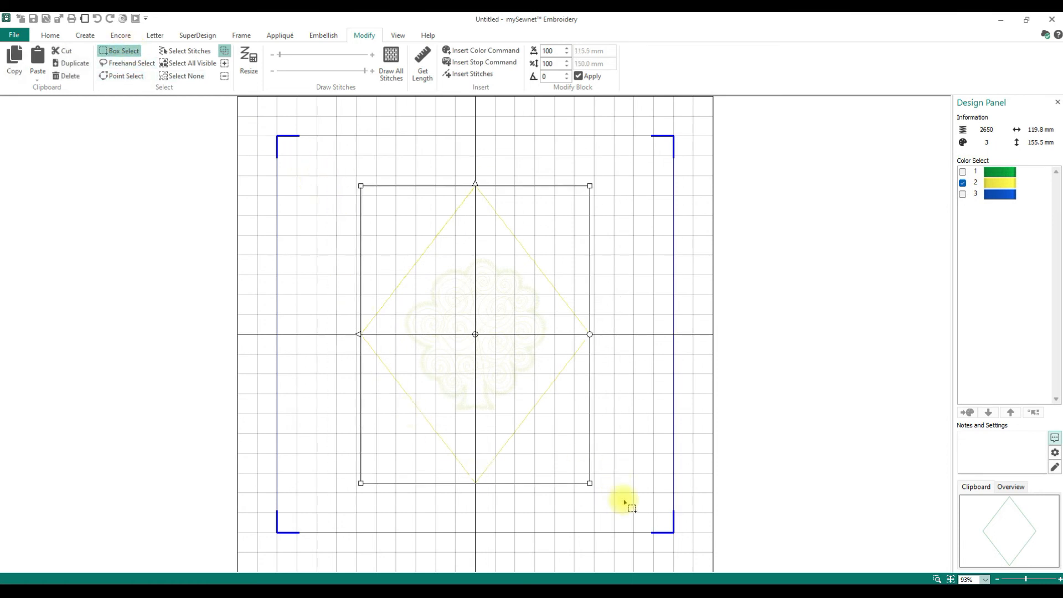
mouse_move(1000, 178)
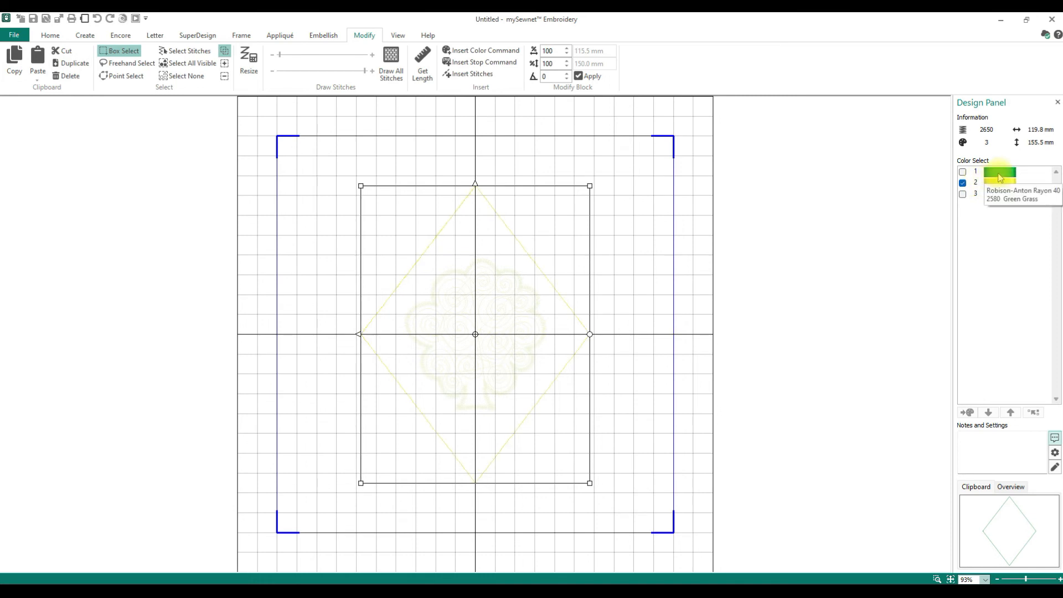
mouse_move(998, 203)
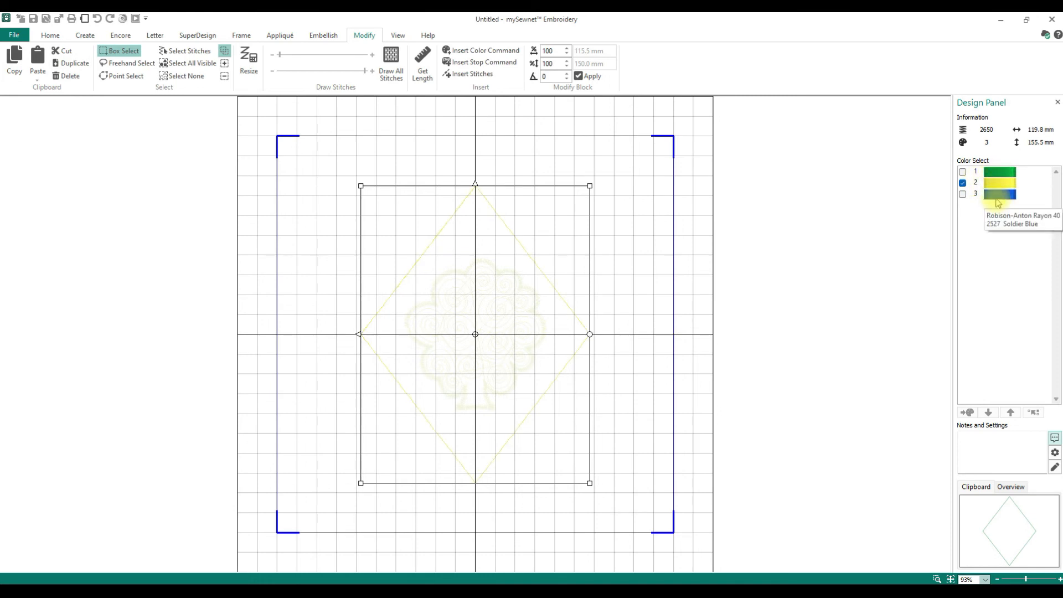
click(18, 60)
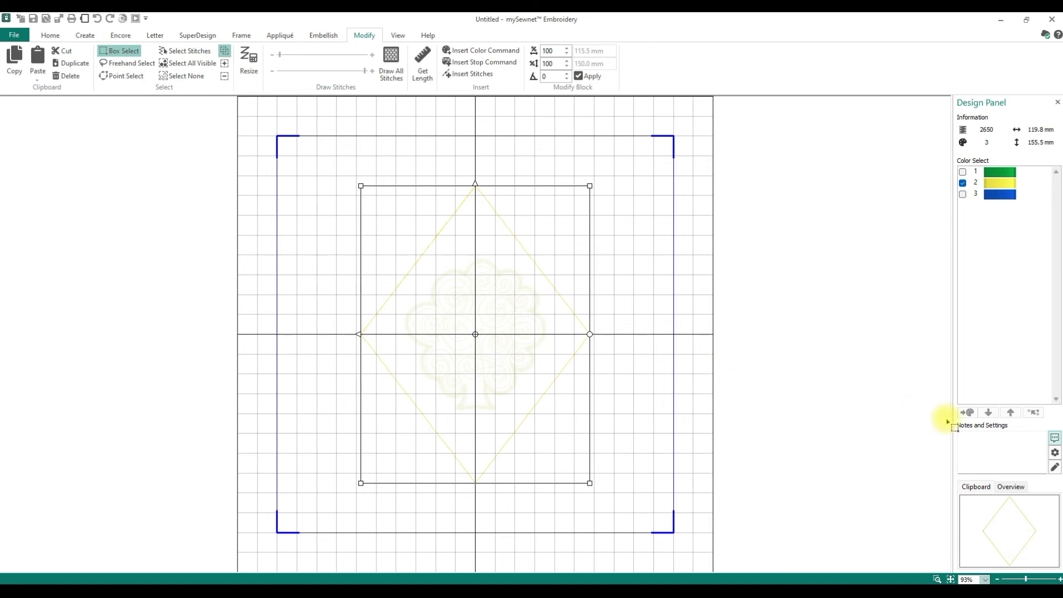
- Paste the copied yellow outline into the hoop as a separate design and combine all the designs into one
click(53, 36)
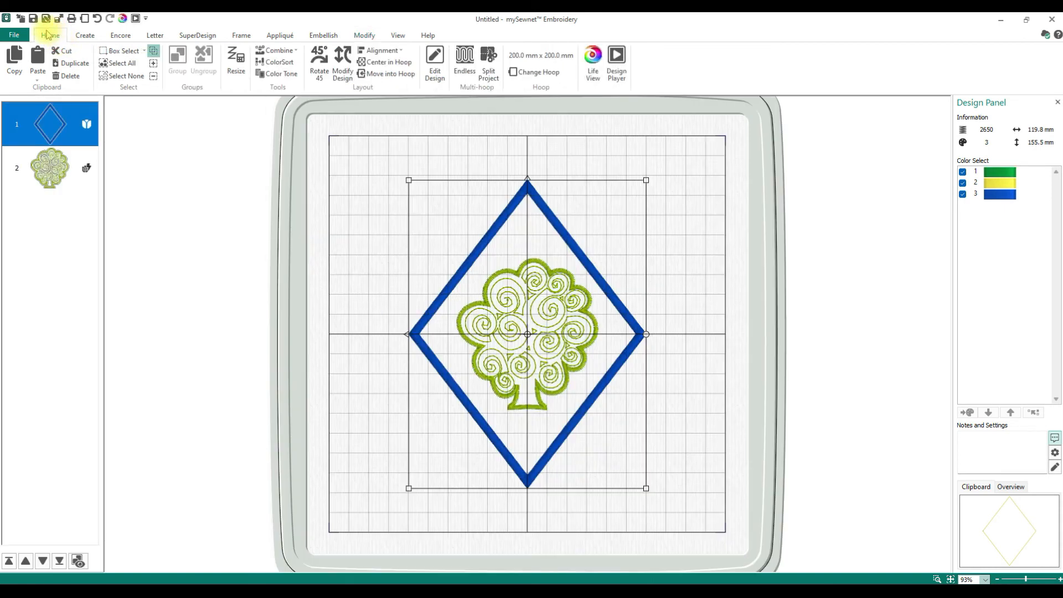
click(35, 56)
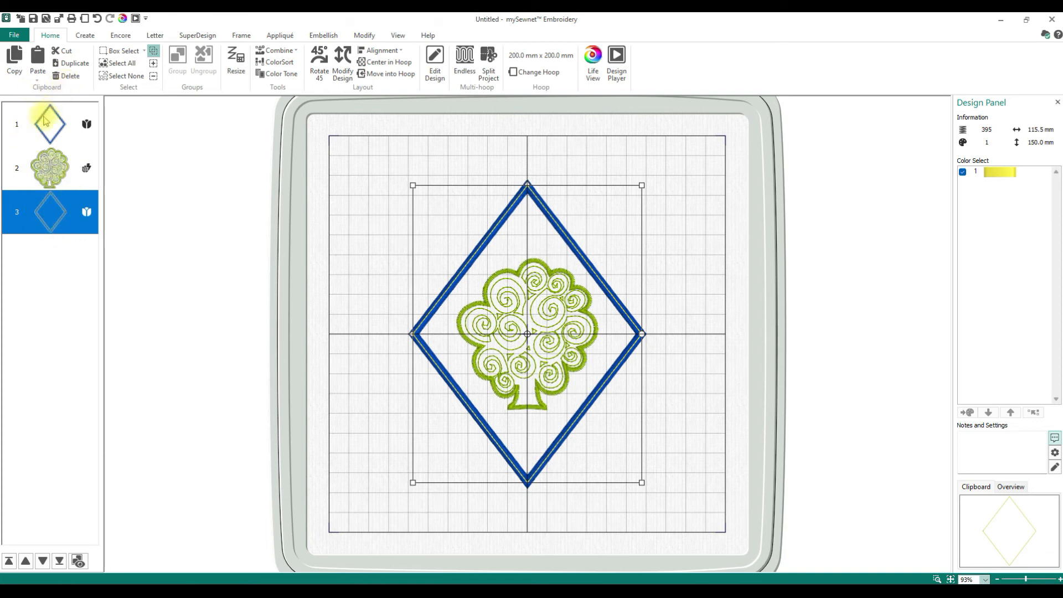
click(280, 51)
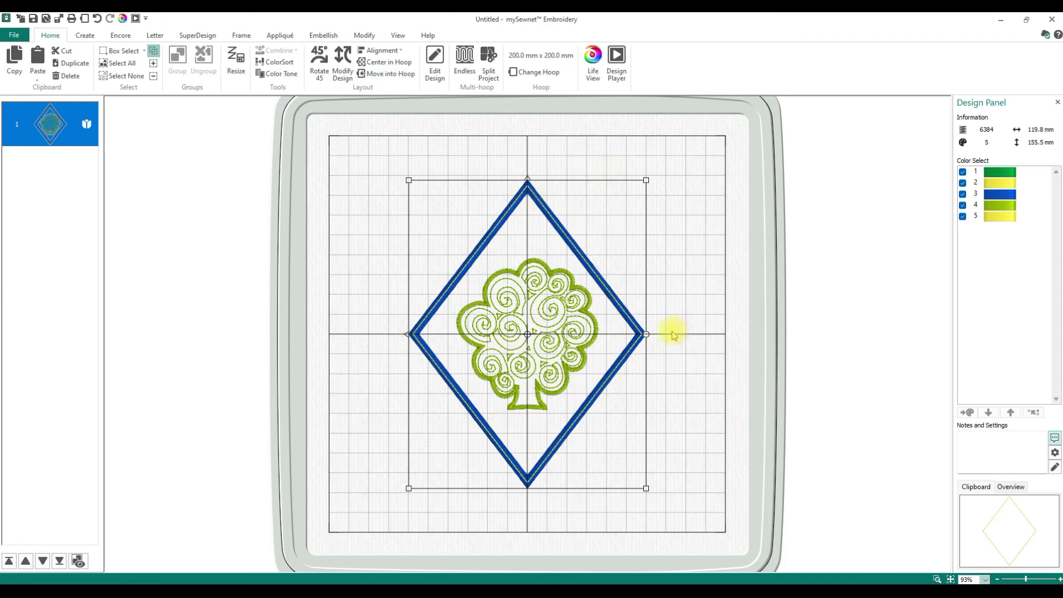
- Move the tree's green color block 4 up one place, ahead of the blue satin border in the combined design's stitching order
click(368, 38)
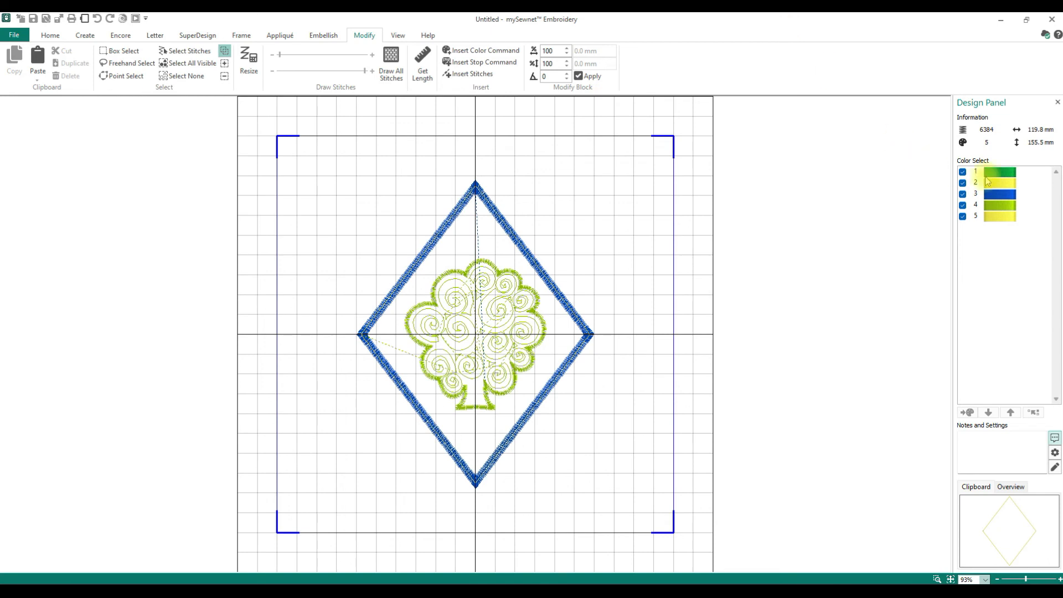
click(999, 206)
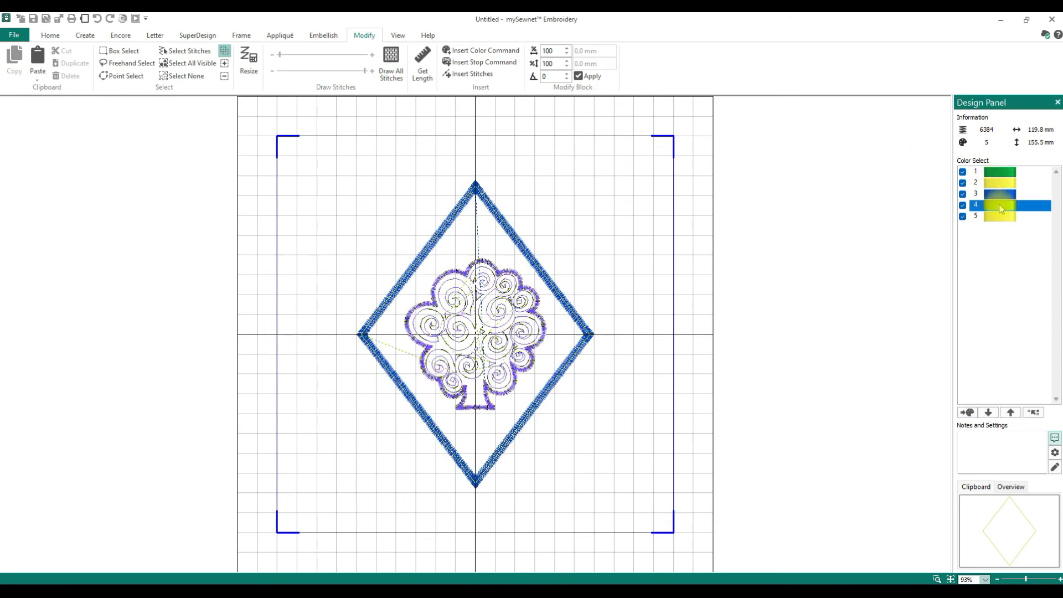
click(1010, 413)
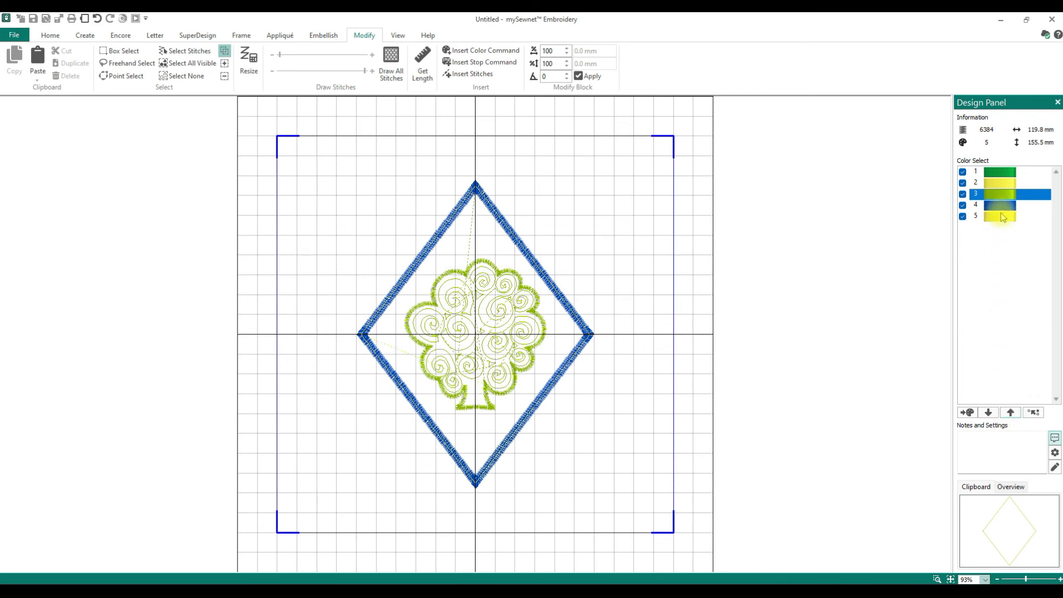
- Move the copied yellow diamond outline's color block 5 up one place, ahead of the blue satin border
click(1004, 195)
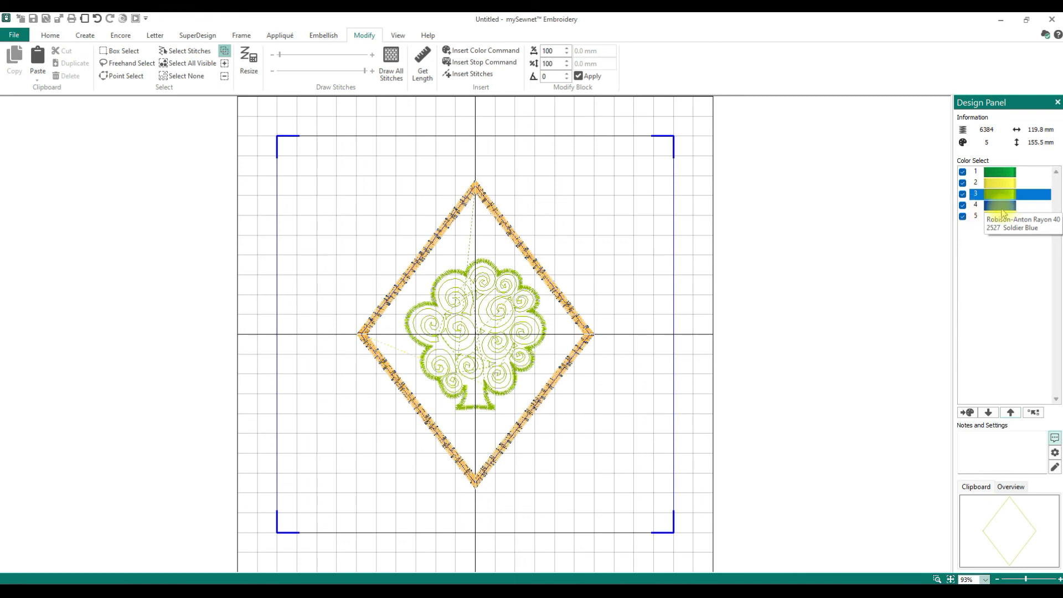
click(989, 216)
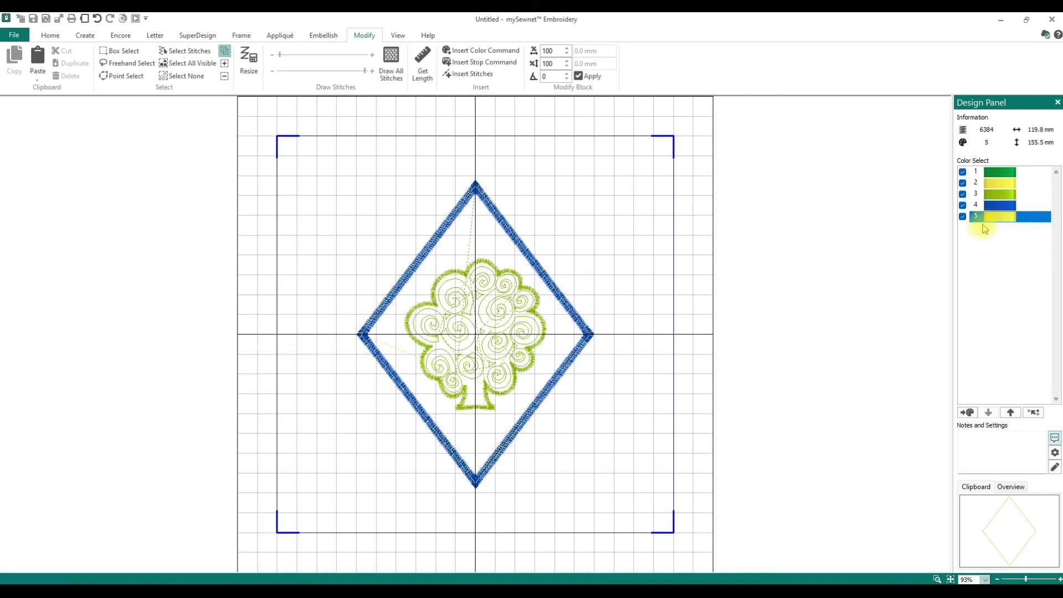
click(1010, 413)
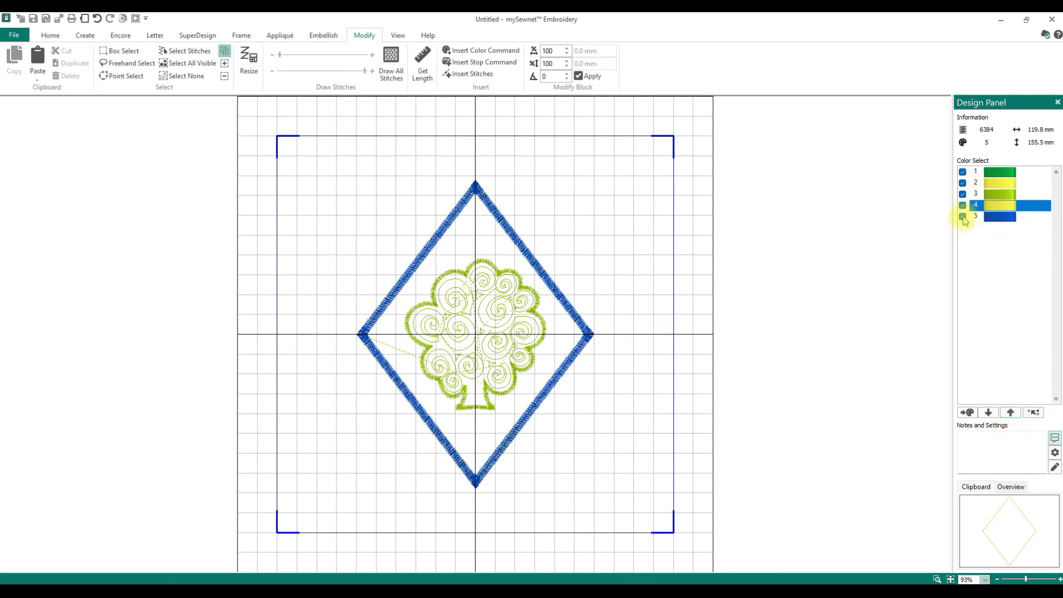
- Hide color blocks 5 to 2, then show them again one by one from 2 to 5 to review the stitching order
click(962, 216)
click(963, 205)
click(962, 193)
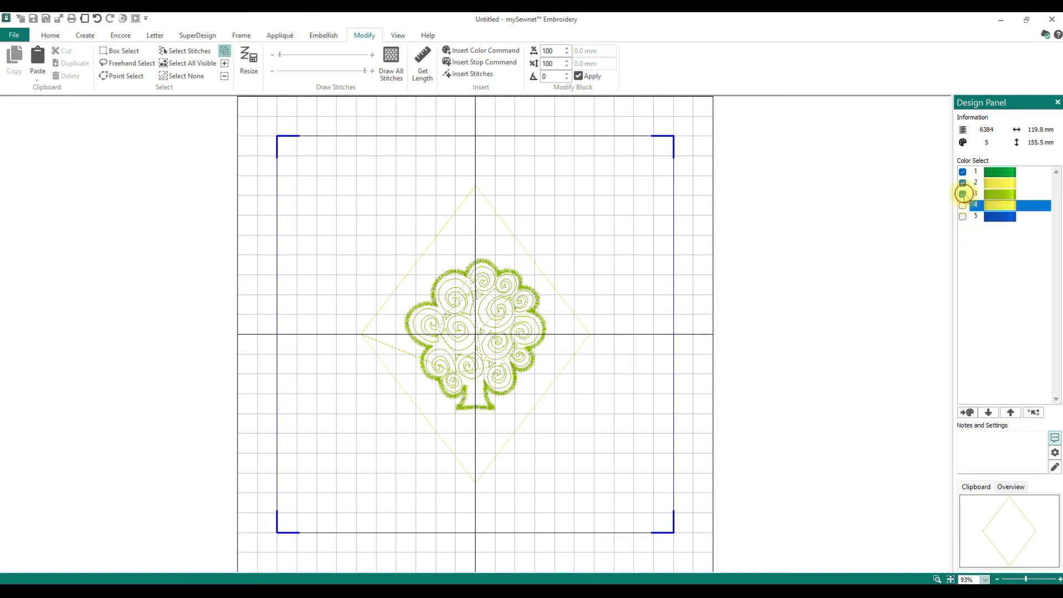
click(962, 182)
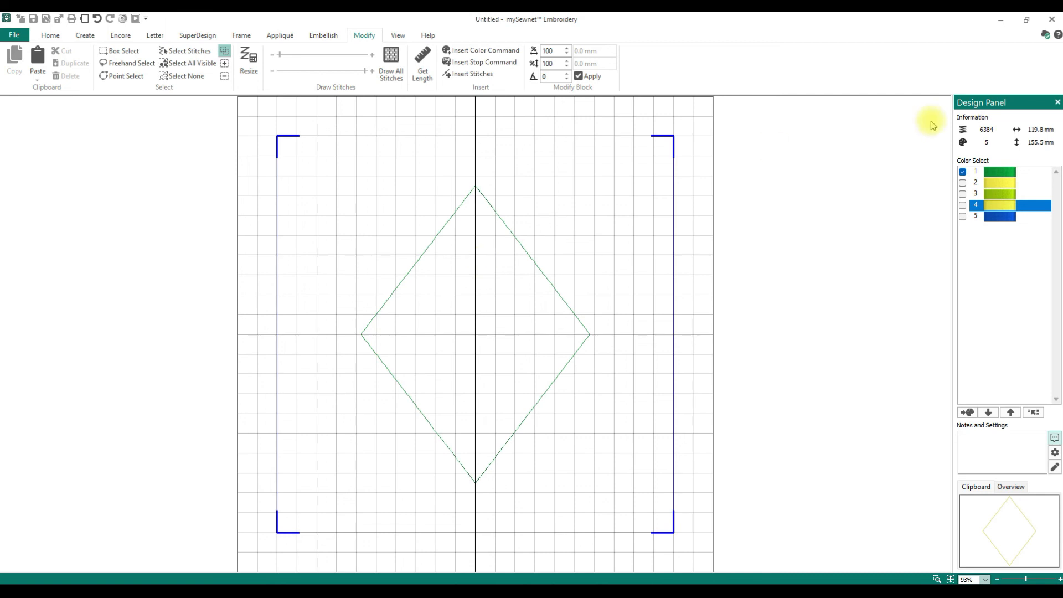
click(962, 183)
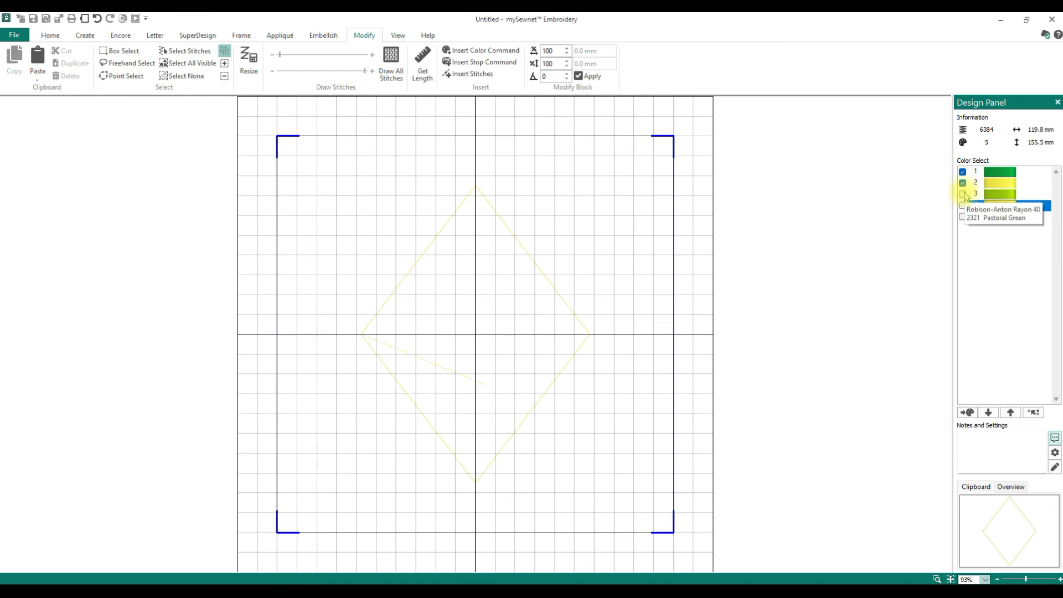
click(963, 194)
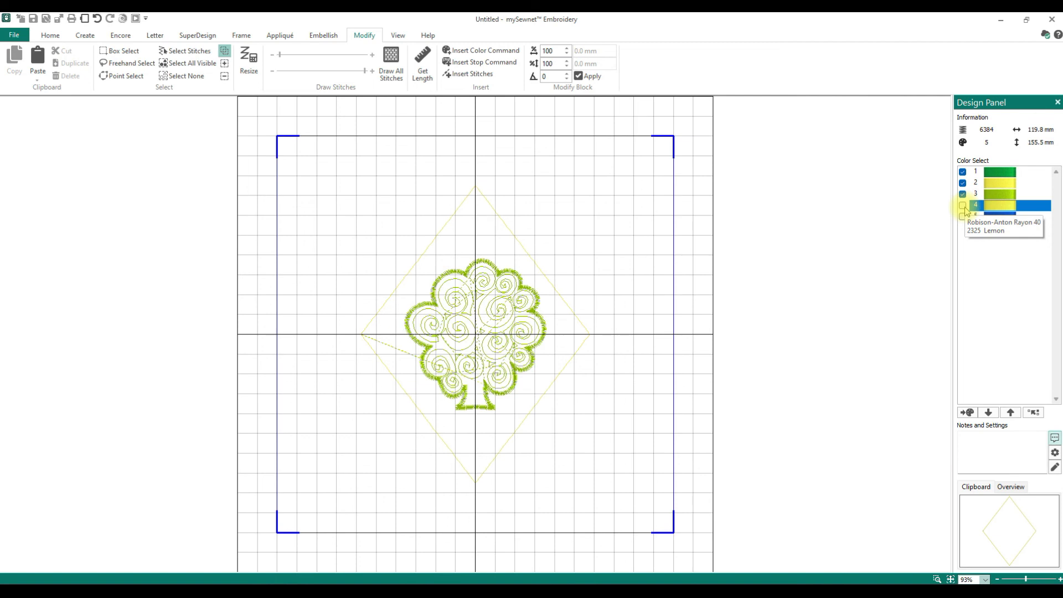
click(962, 205)
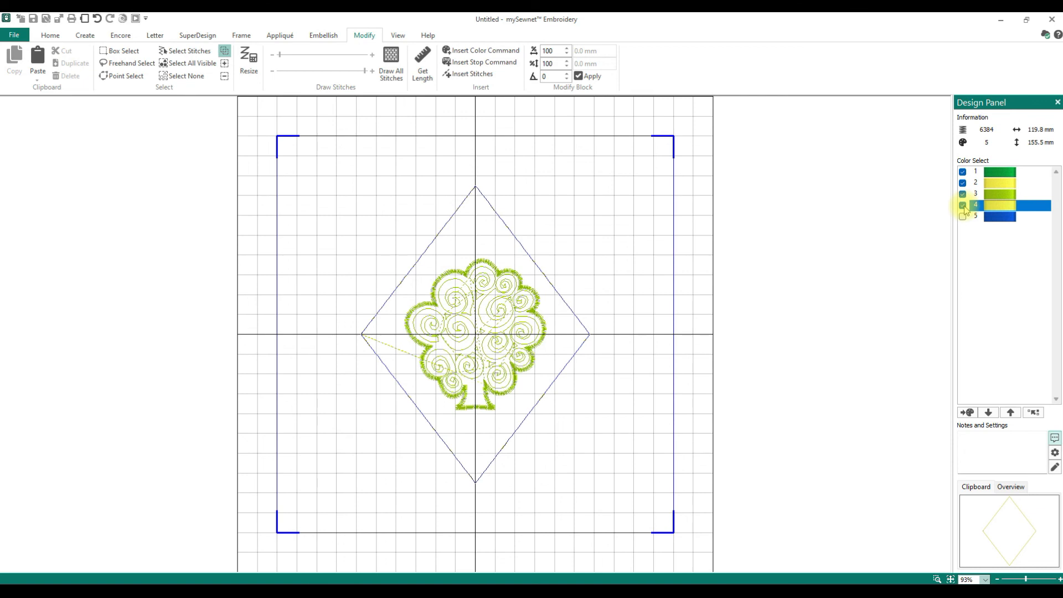
click(962, 216)
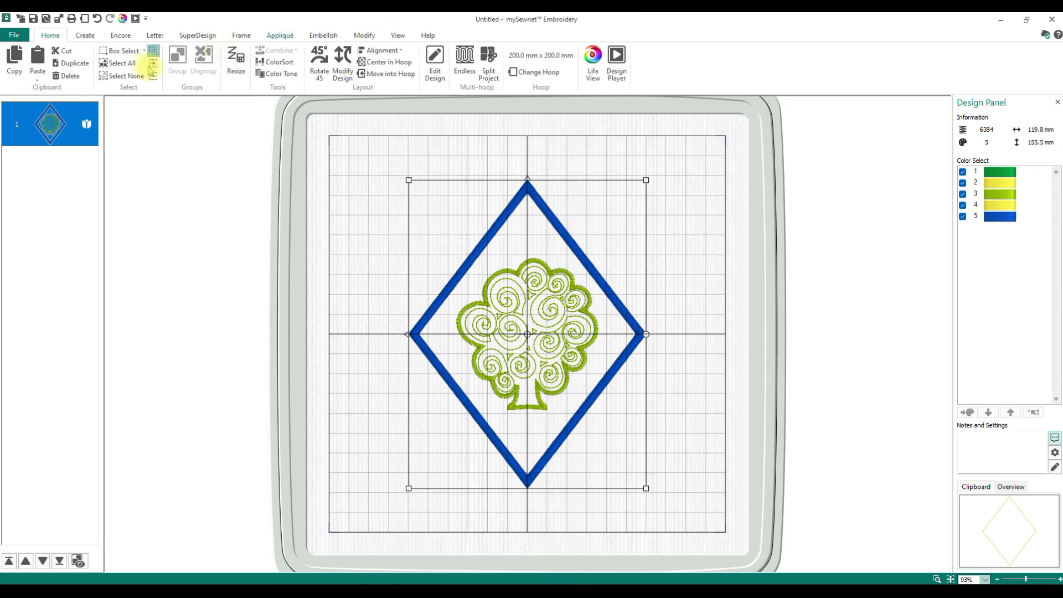
- Bring up the design creation wizards with the combined diamond block still selected
click(84, 35)
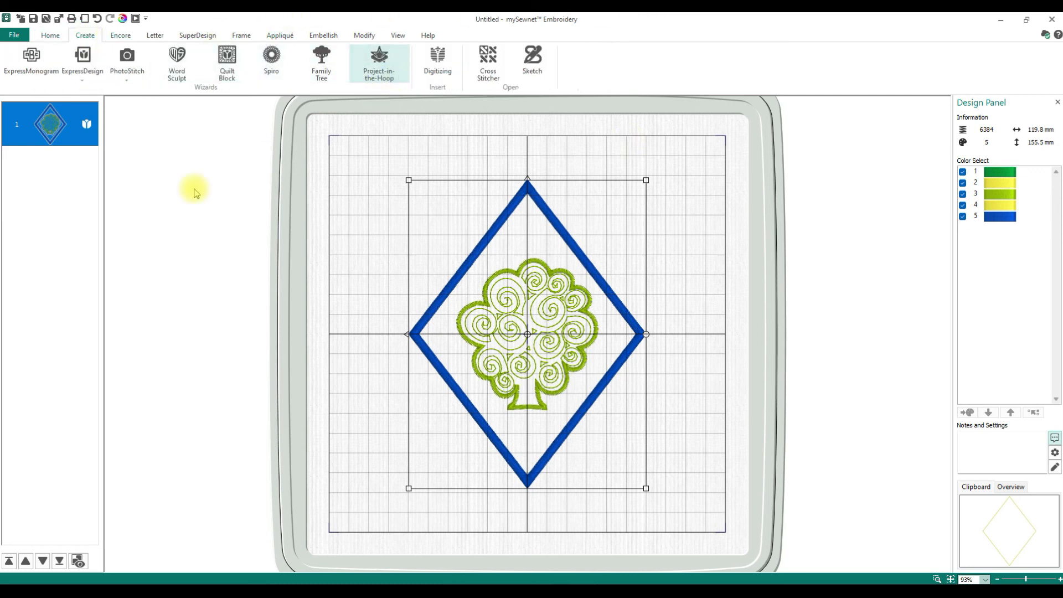